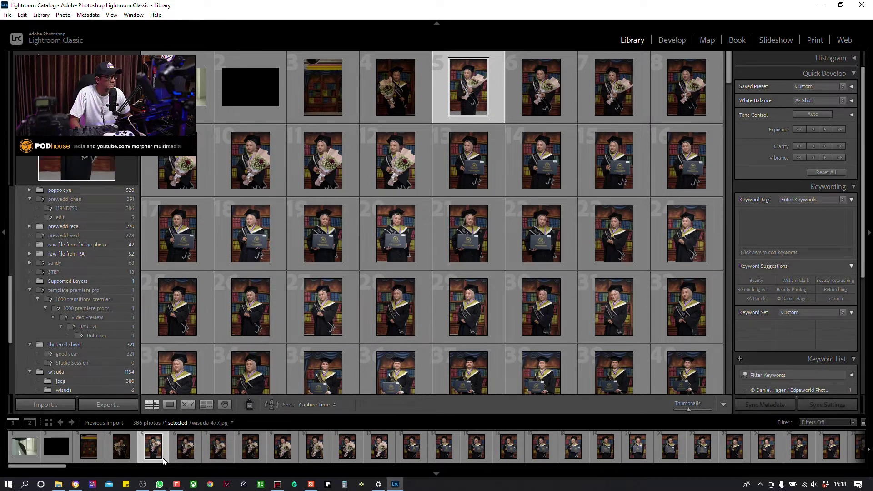
Switch to Loupe view and step through the neighbouring graduation photos with the arrow keys
click(169, 404)
key(Right)
key(Right)
key(Right)
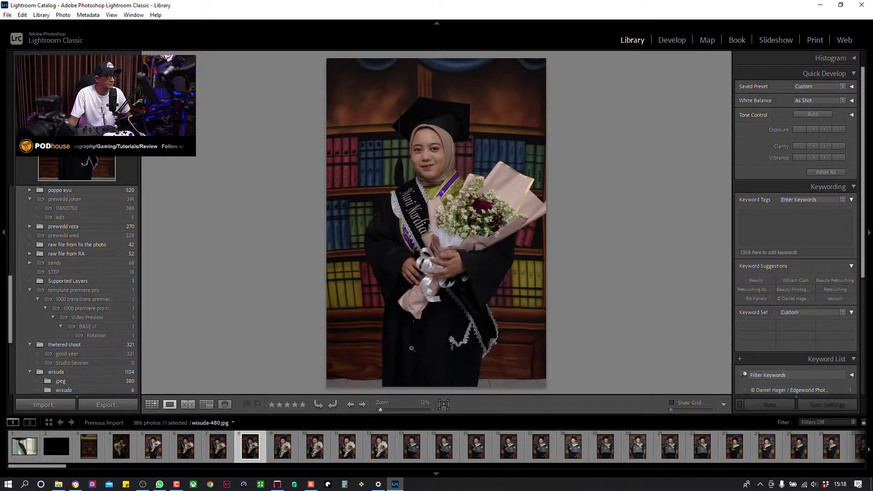
key(Left)
key(Left)
key(Left)
key(Left)
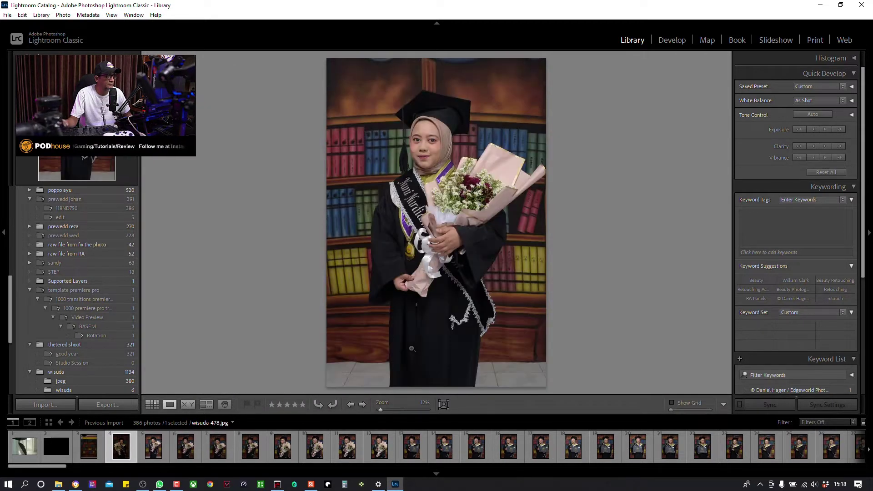
key(Left)
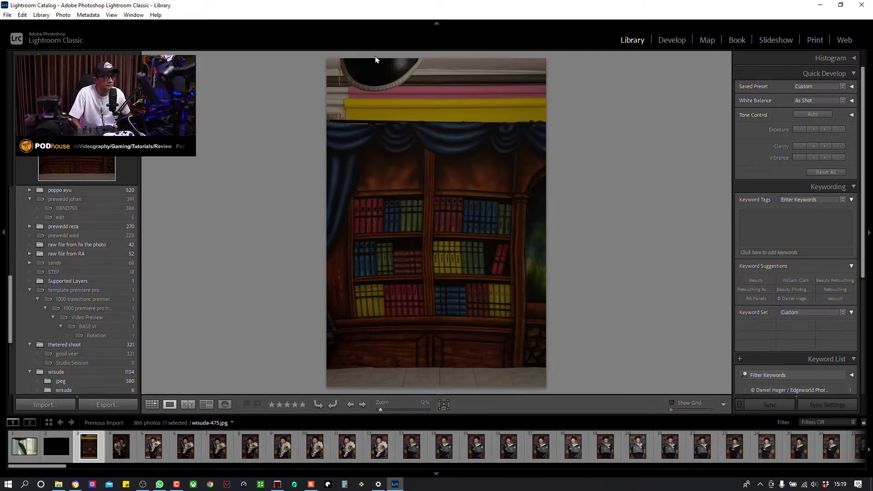
Browse forward through the graduation portraits from wisuda-477 in Loupe view
click(119, 453)
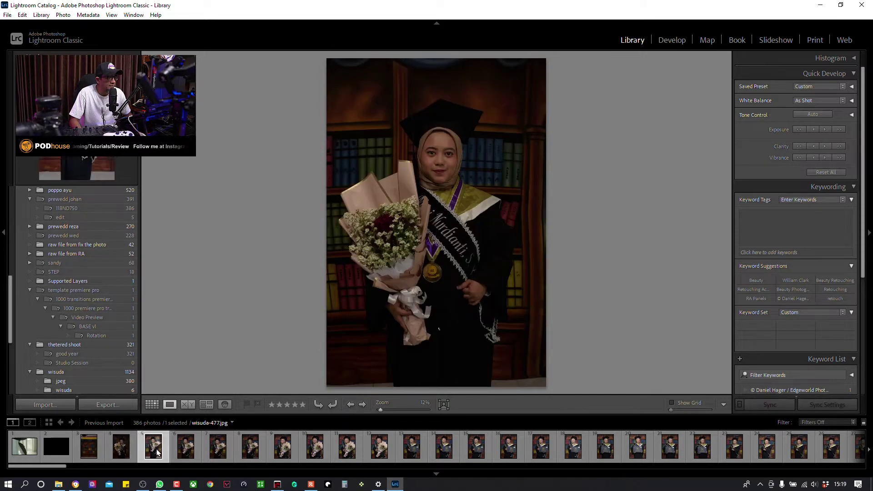
click(156, 451)
key(Right)
key(Right)
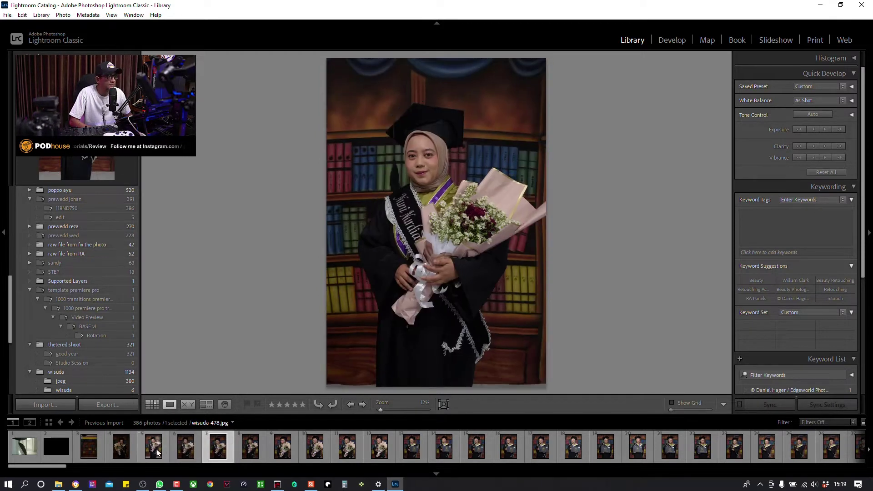
key(Right)
key(Right)
key(Right)
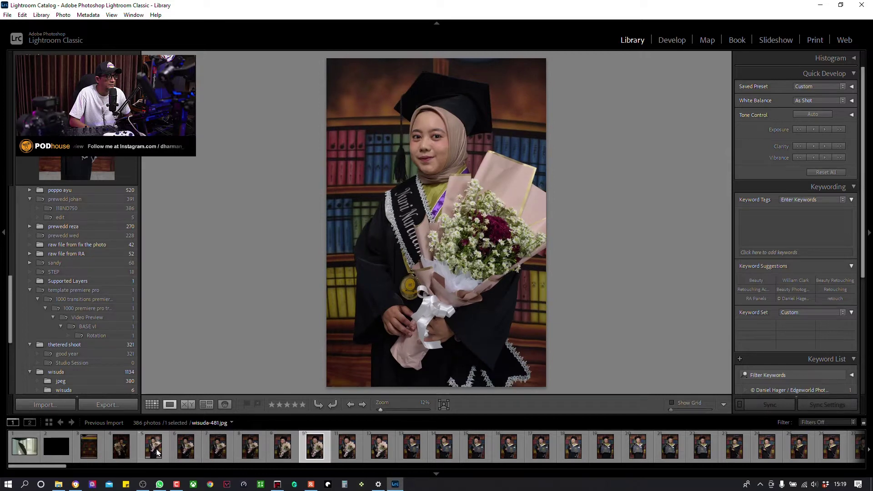
key(Right)
key(Right)
key(Right)
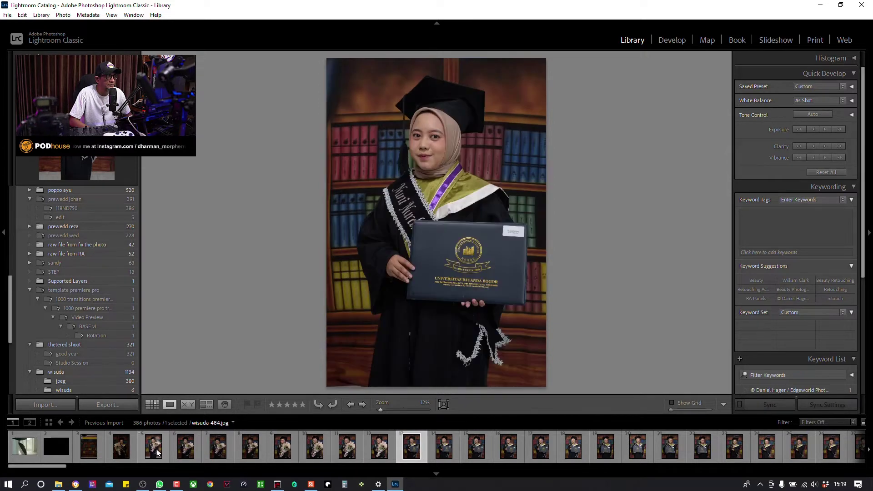
key(Right)
key(Right)
key(Right)
key(Right)
key(Right)
key(Right)
key(Right)
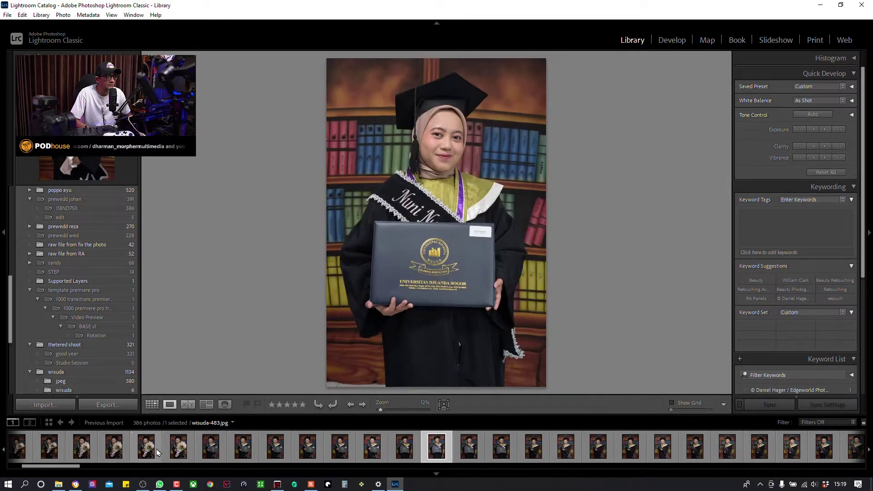
key(Right)
key(Right)
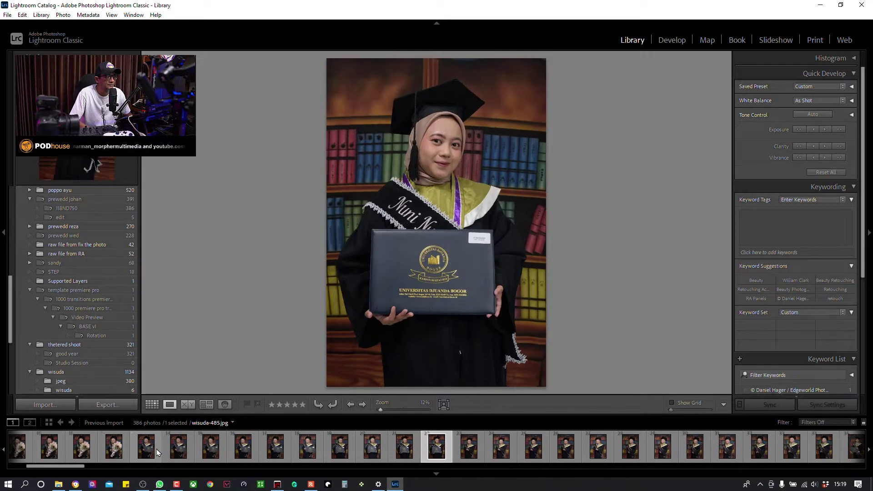
key(Left)
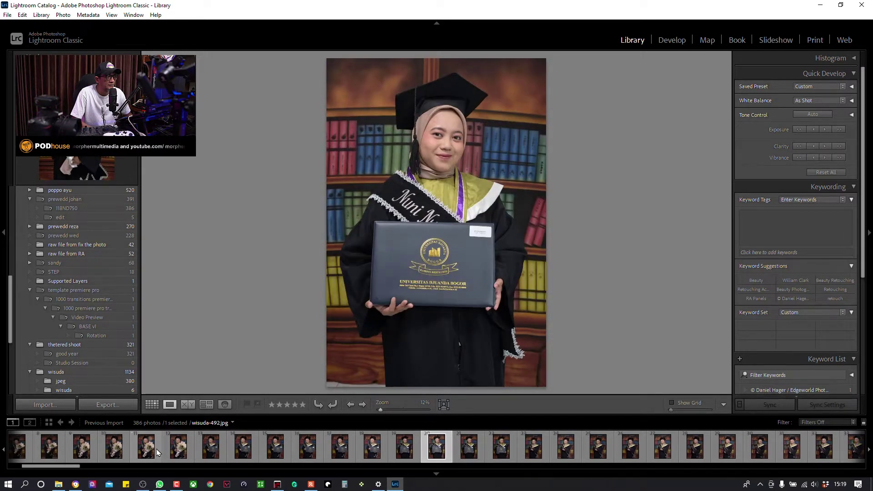
key(Right)
key(Right)
key(Right)
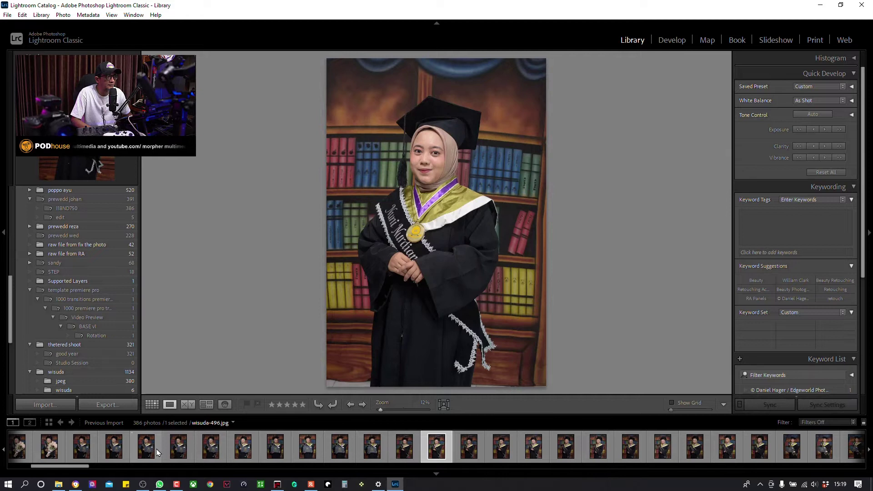
key(Right)
key(Right)
key(Right)
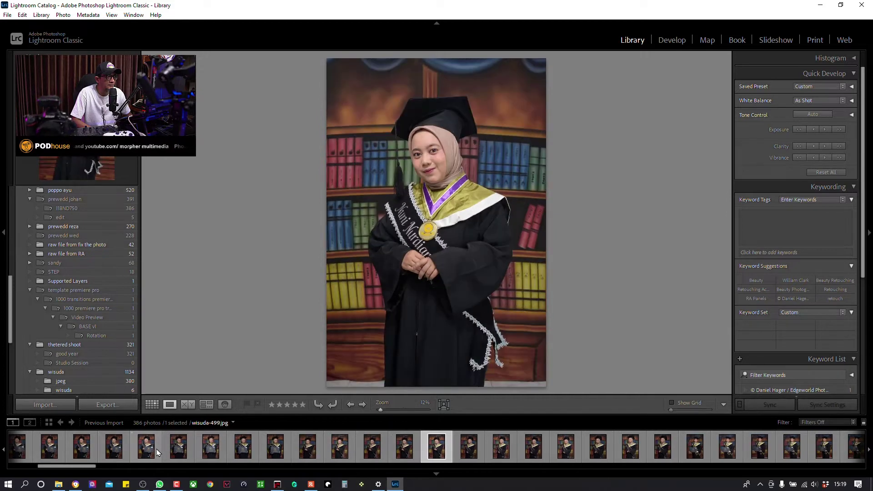
key(Left)
key(Right)
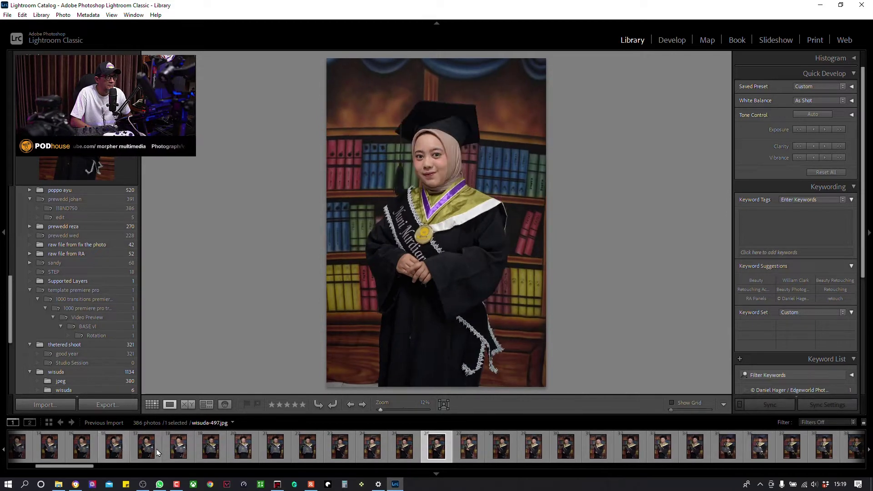
key(Right)
key(Right)
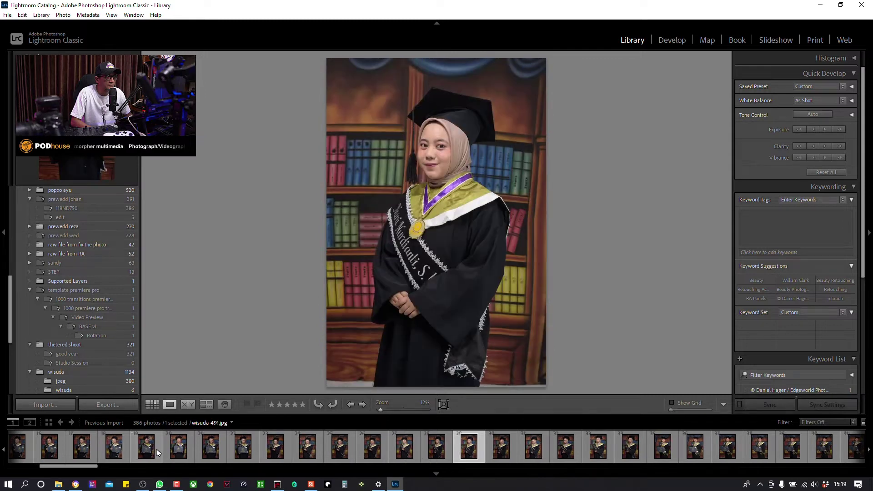
key(Right)
key(Right)
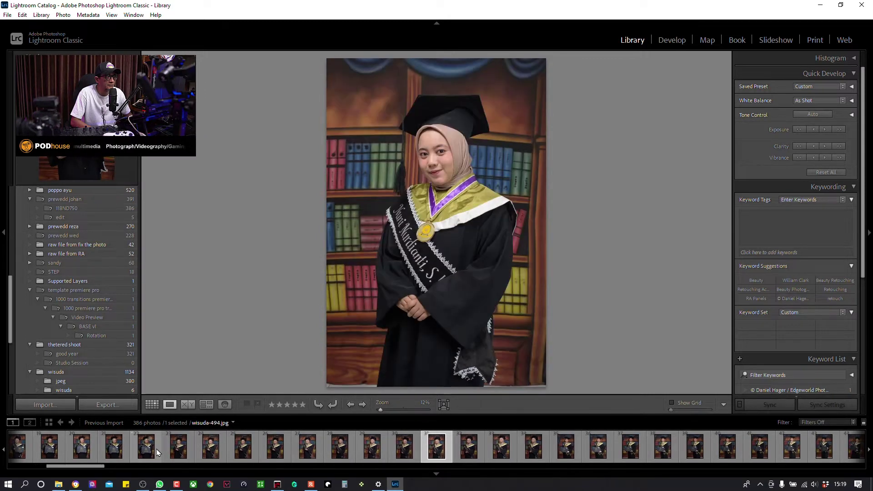
key(Right)
key(Right)
key(Right)
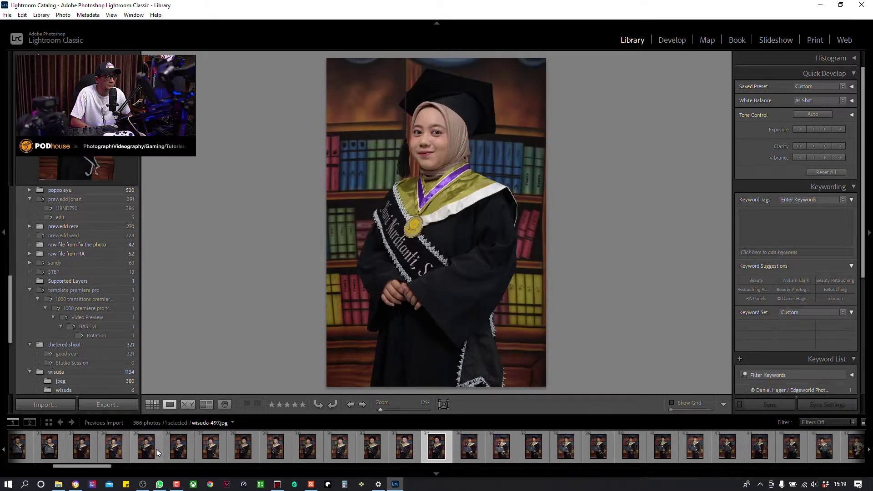
key(Right)
key(Right)
key(Right)
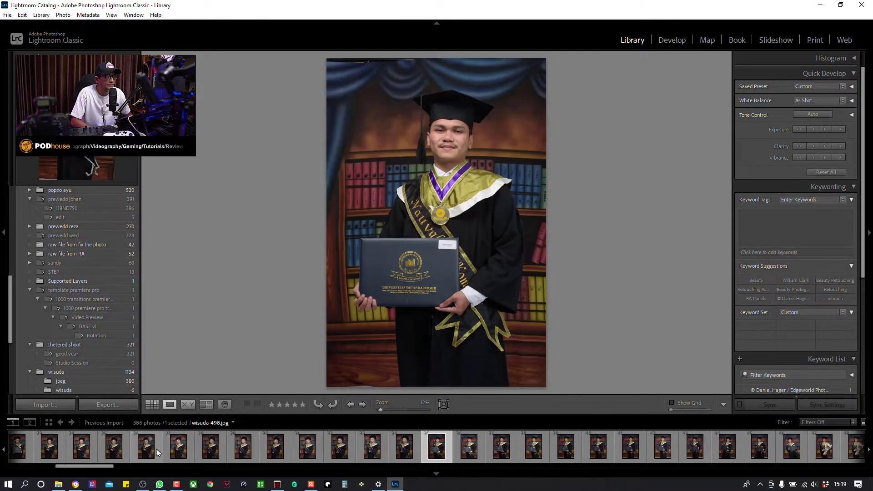
key(Right)
Go back several portraits and return to the bouquet portrait wisuda-477
key(Left)
key(Left)
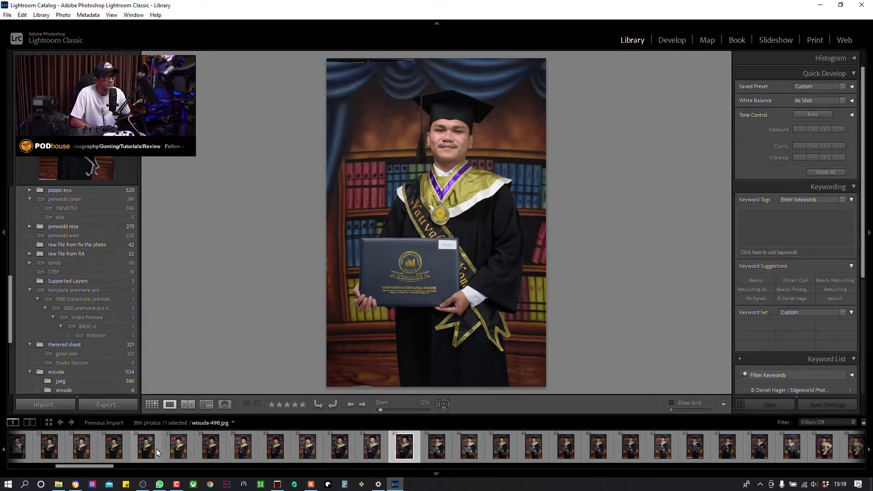
key(Left)
key(Left)
key(Left)
key(Left)
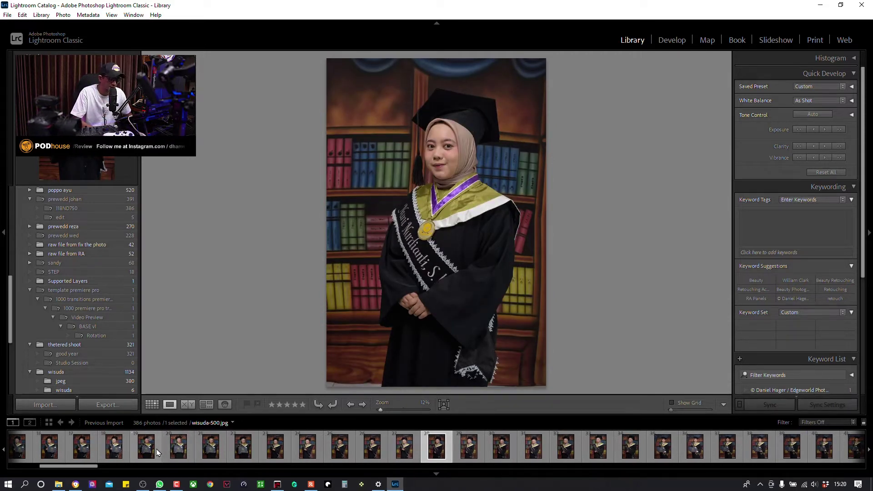
key(Left)
key(Left)
key(Left)
key(Left)
key(Left)
key(Left)
key(Left)
key(Left)
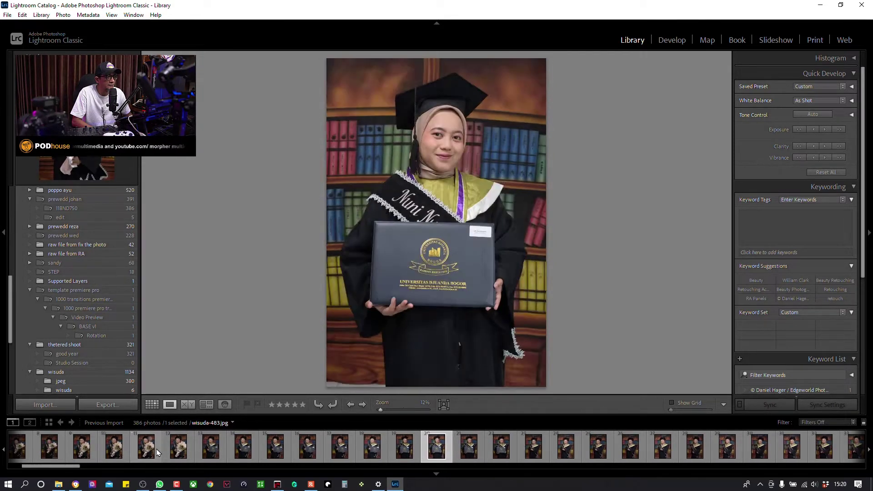
key(Left)
key(Left)
key(Left)
key(Left)
key(Left)
key(Left)
key(Left)
key(Left)
key(Left)
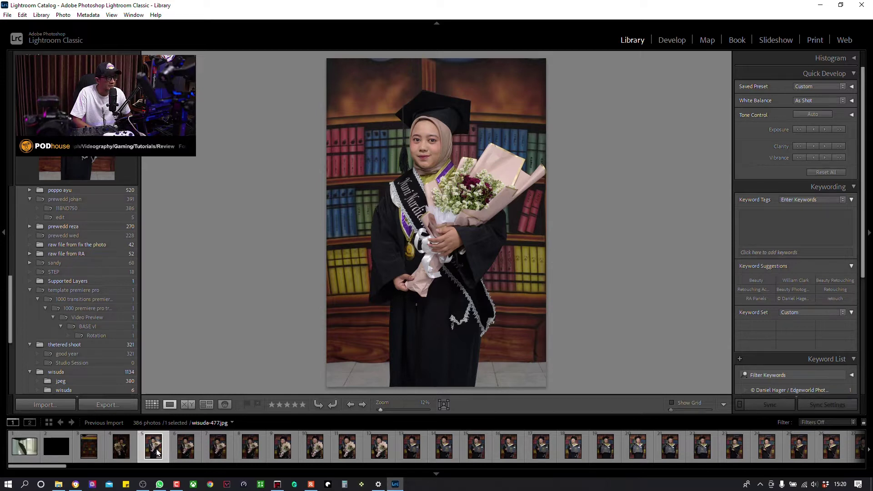
key(Right)
click(157, 451)
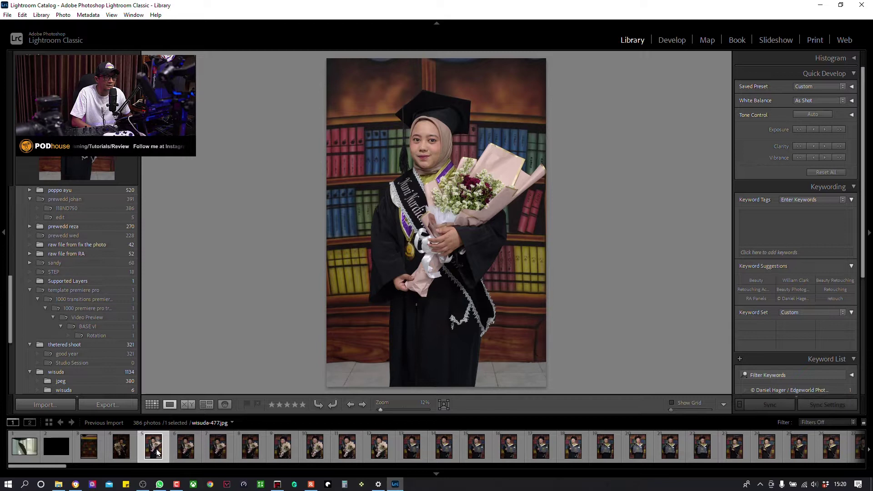
Compare the portraits next to wisuda-477 back and forth
key(Right)
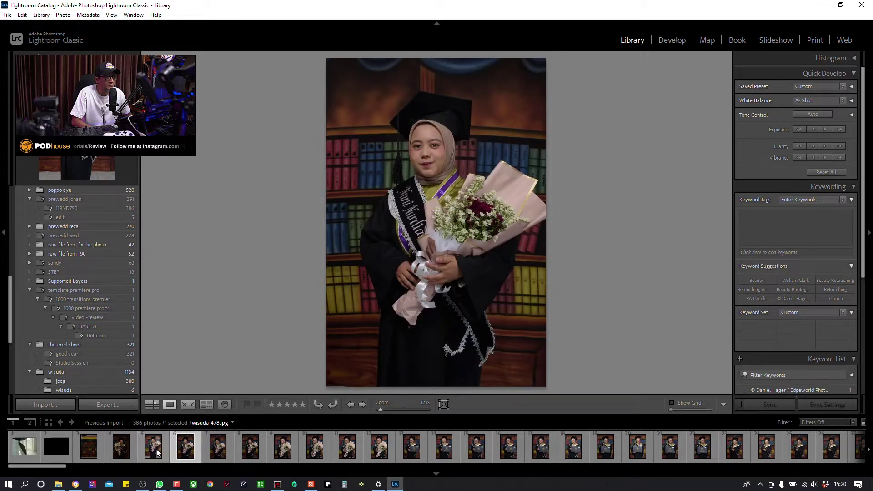
key(Right)
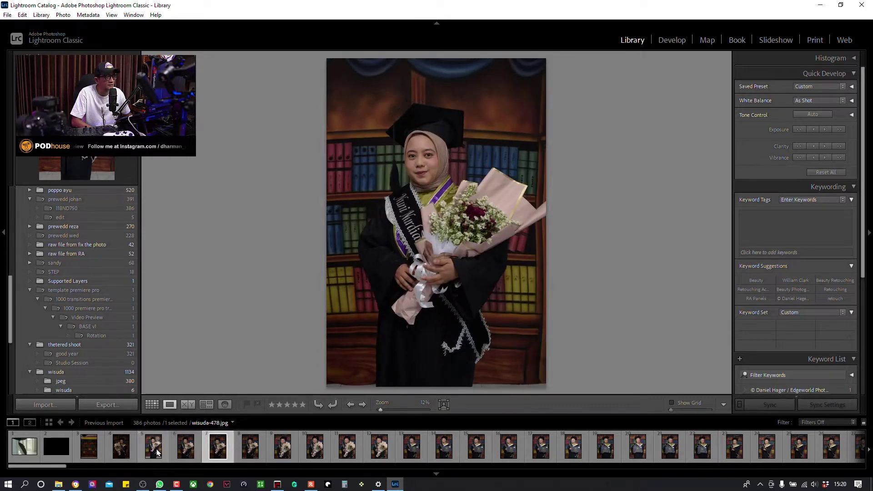
key(Right)
key(Right)
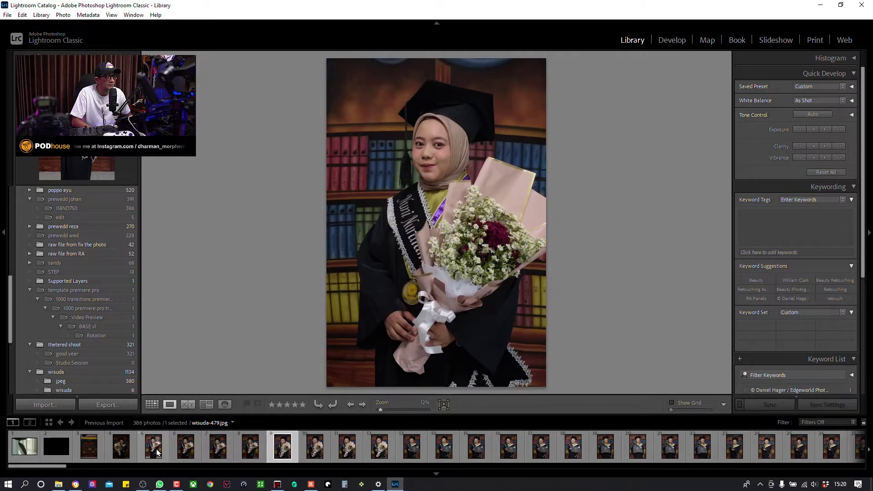
key(Left)
key(Left)
key(Left)
key(Left)
key(Left)
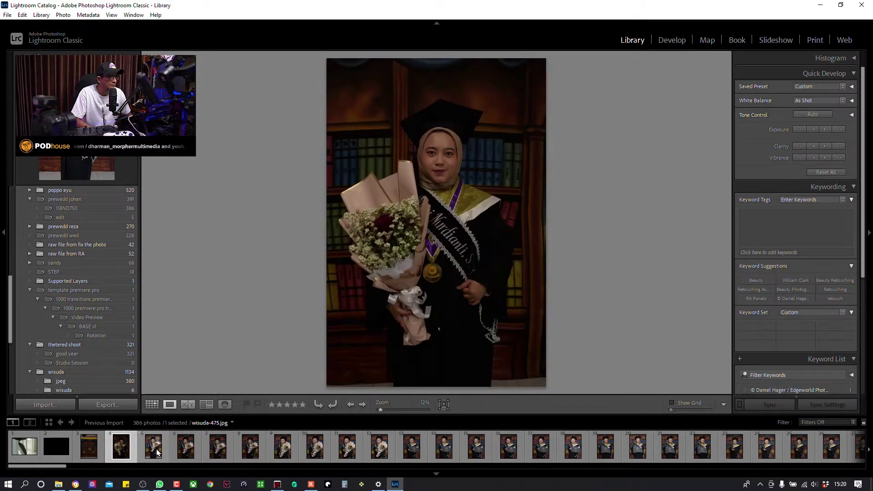
key(Right)
key(Left)
key(Right)
key(Left)
key(Right)
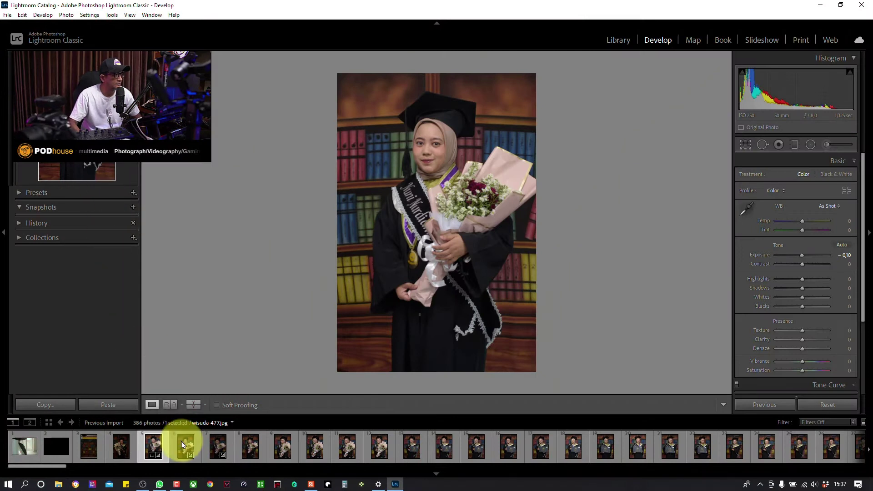
Set wisuda-477 as the Reference Photo from its filmstrip context menu
right_click(155, 446)
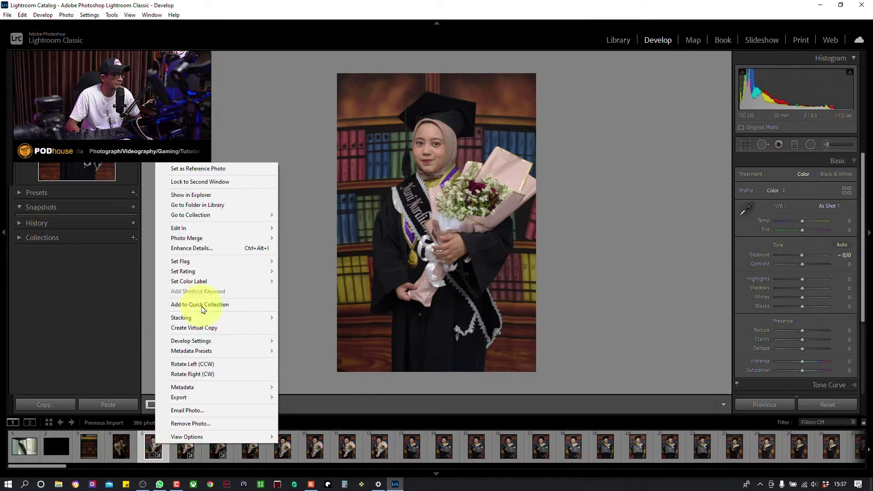
click(214, 169)
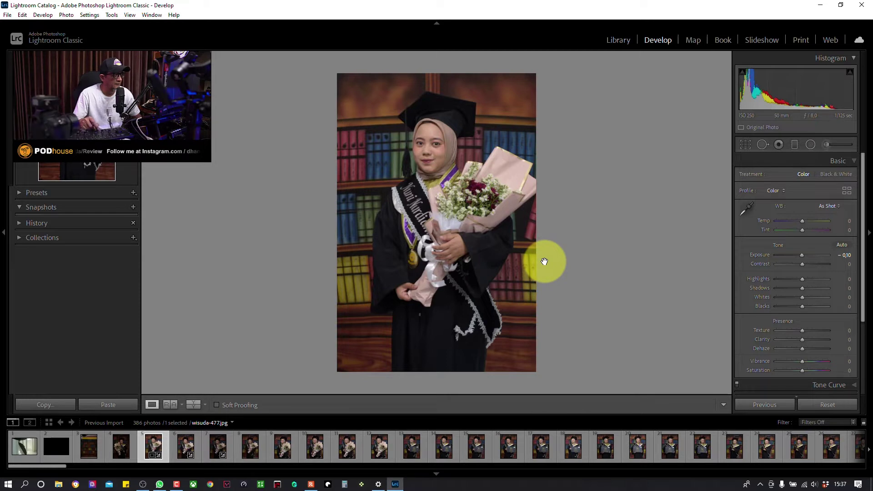
Raise exposure slightly and begin lowering Highlights with the shortcut keys
key(ctrl+alt+shift+m)
key(minus)
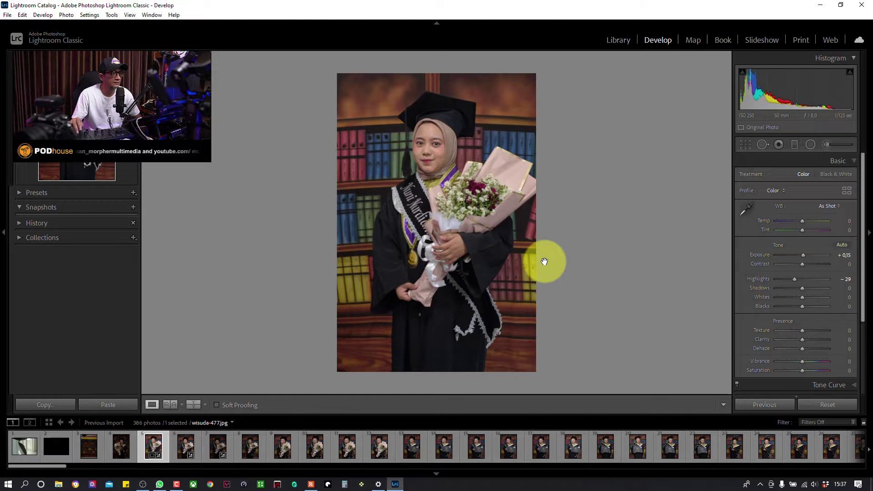
key(equal)
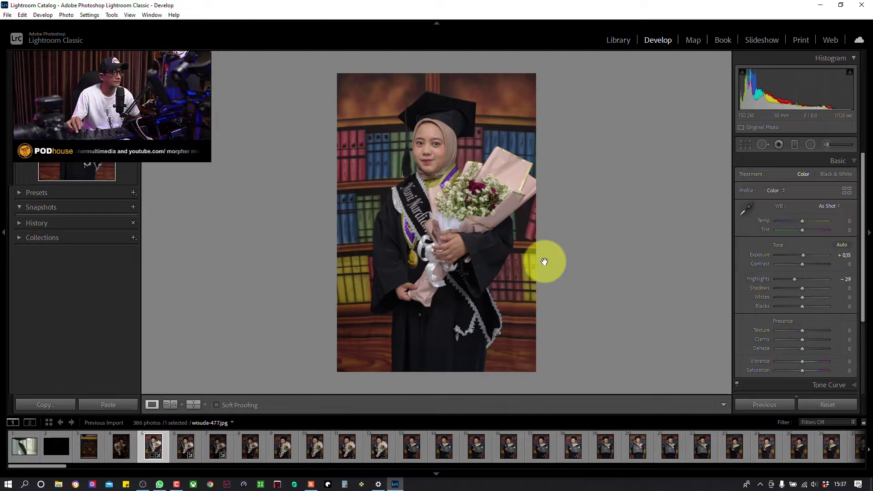
key(minus)
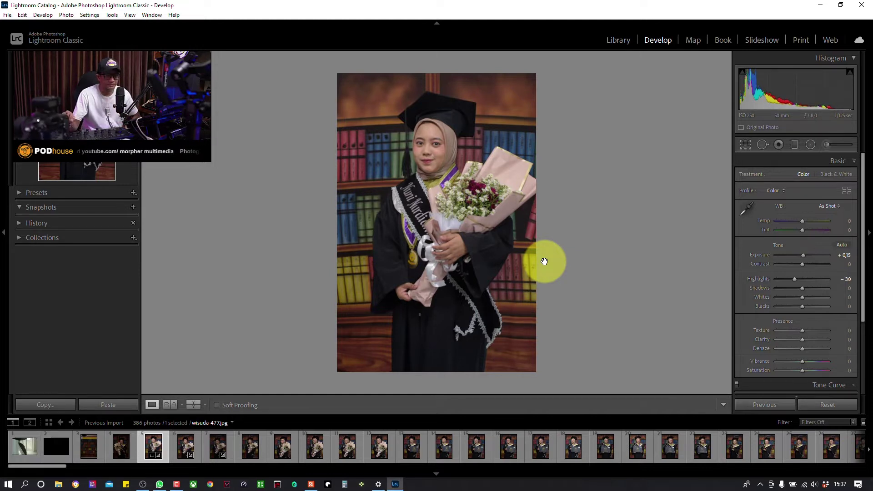
Lift Whites to about +43, pull Highlights to about -34, and start darkening Shadows
key(period)
key(period)
key(shift+minus)
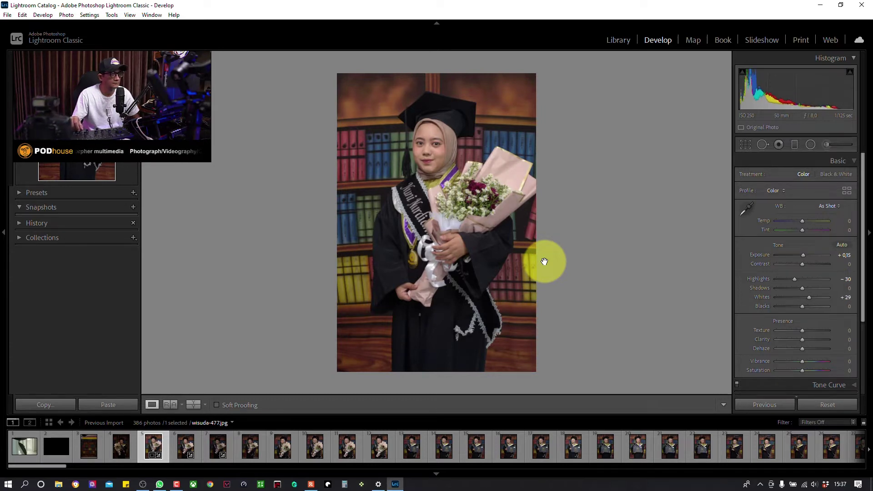
key(equal)
key(equal)
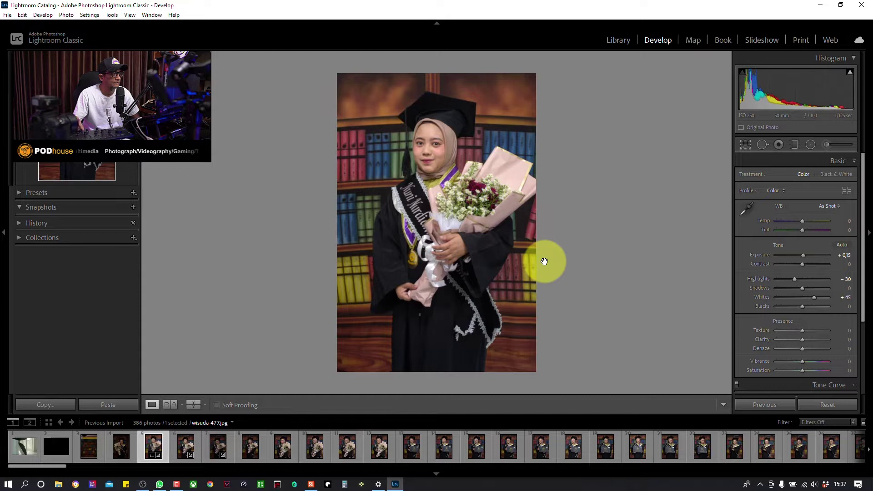
key(equal)
key(equal)
key(minus)
key(minus)
key(minus)
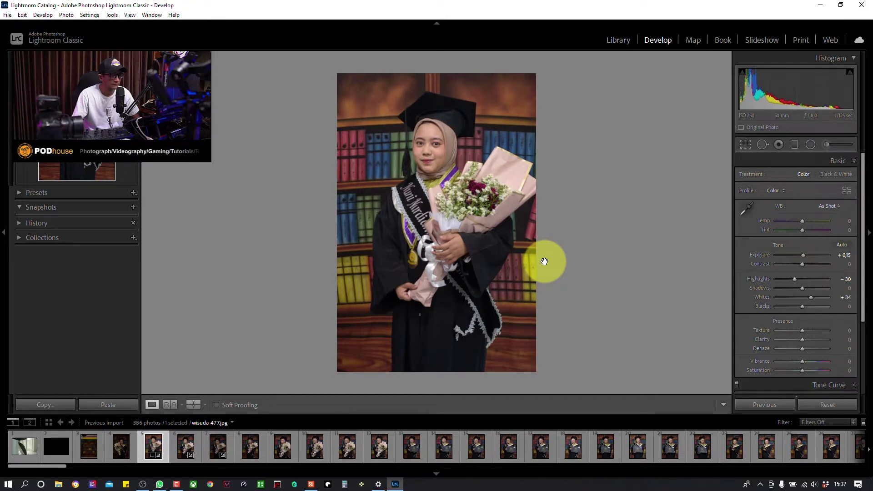
key(equal)
key(equal)
key(equal)
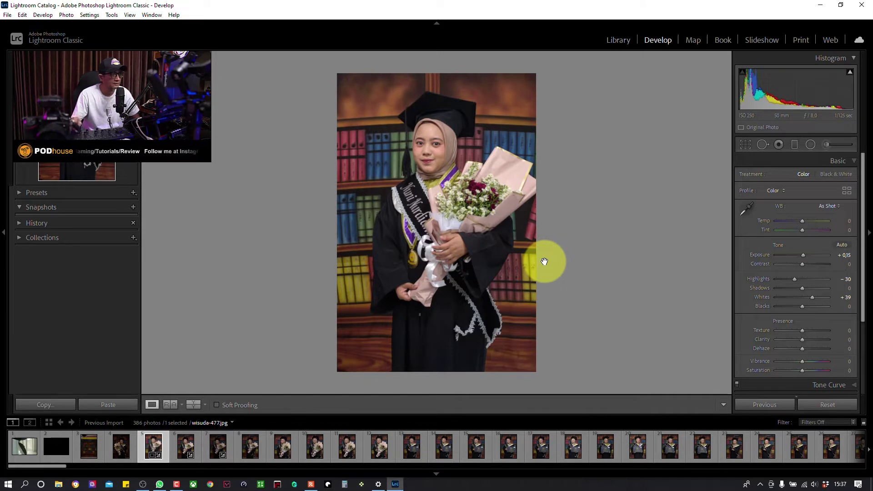
key(minus)
key(minus)
key(minus)
key(minus)
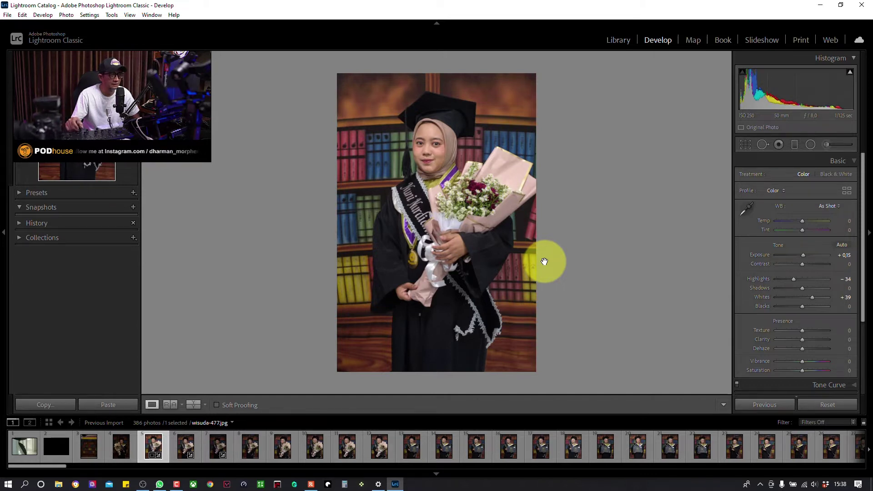
key(equal)
key(equal)
key(equal)
key(equal)
key(equal)
key(equal)
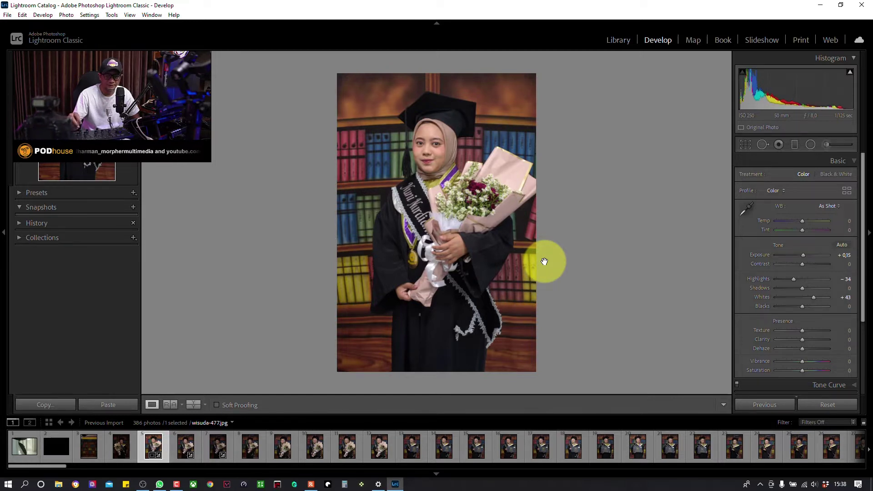
key(minus)
key(minus)
key(minus)
key(minus)
key(minus)
key(minus)
key(minus)
key(minus)
key(minus)
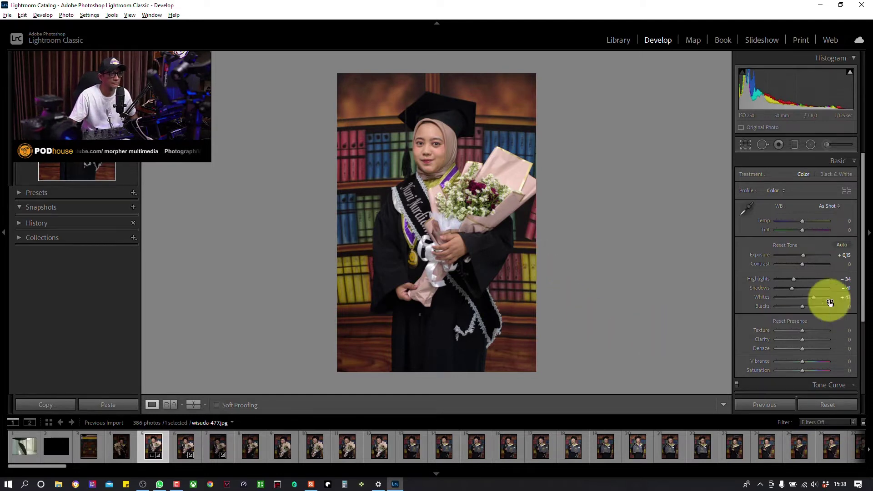
Darken Shadows to -84 while previewing clipping with Alt
key(alt)
mouse_move(793, 289)
mouse_down()
mouse_move(759, 290)
mouse_move(805, 291)
mouse_move(790, 292)
mouse_up()
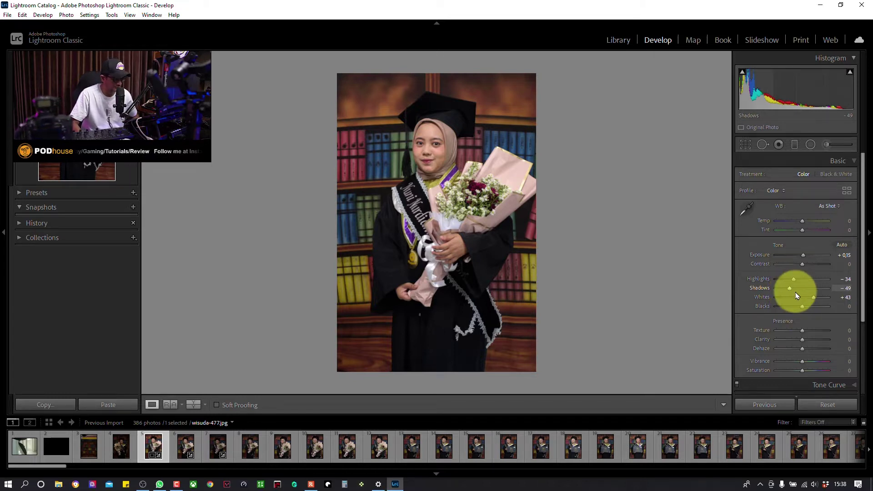
key(alt)
drag(791, 291, 780, 286)
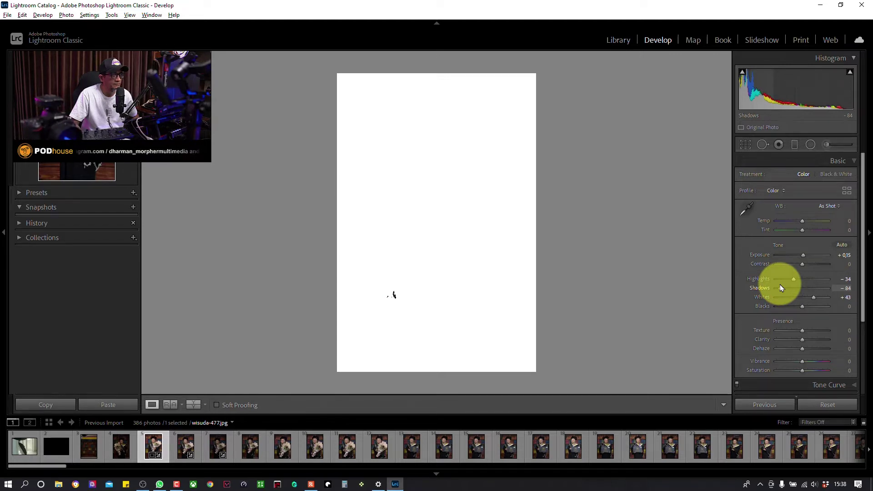
drag(780, 287, 780, 286)
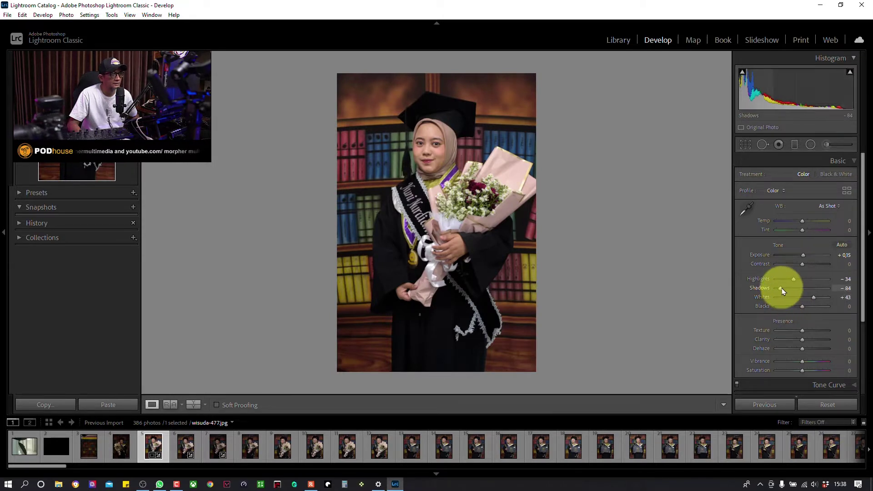
Bring Whites up to +54 without clipping, Highlights to -37, leaving Blacks at zero
drag(814, 298, 814, 297)
key(alt)
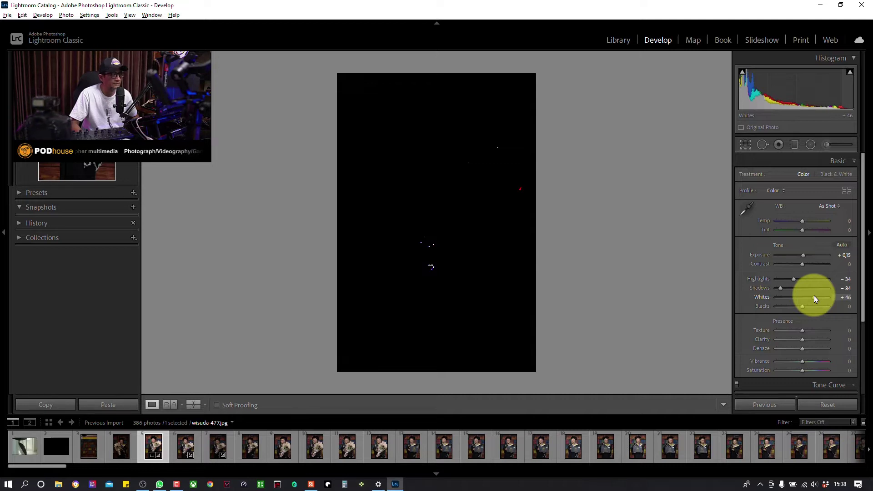
drag(814, 298, 814, 298)
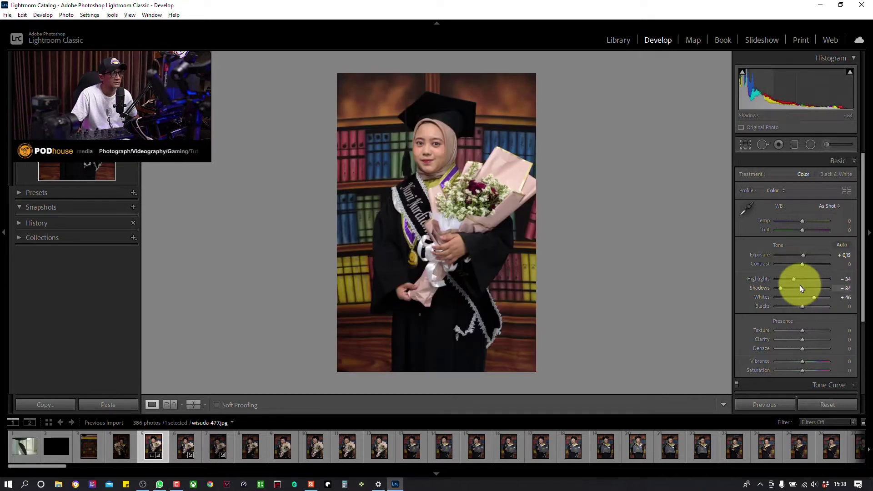
mouse_move(748, 96)
drag(744, 98, 747, 94)
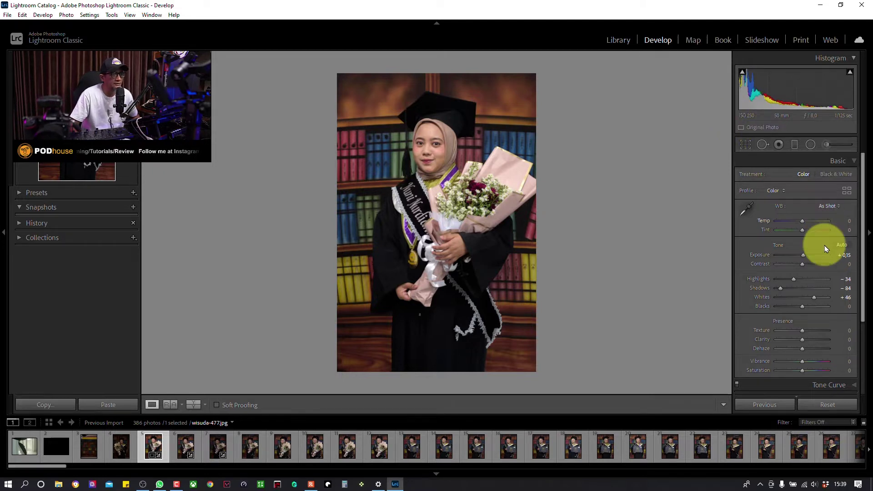
drag(795, 279, 791, 279)
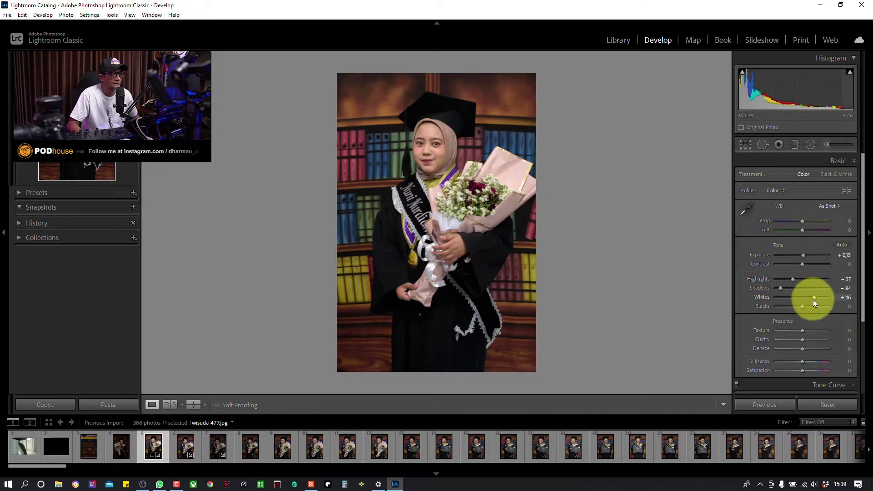
drag(813, 300, 816, 300)
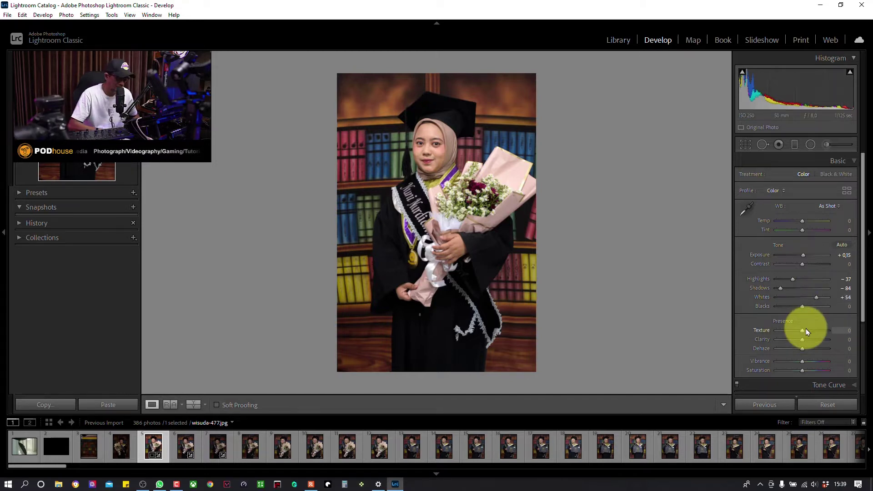
Set Texture to about +11 while zoomed in, trying Dehaze and resetting it to zero
key(ctrl+equal)
key(ctrl+equal)
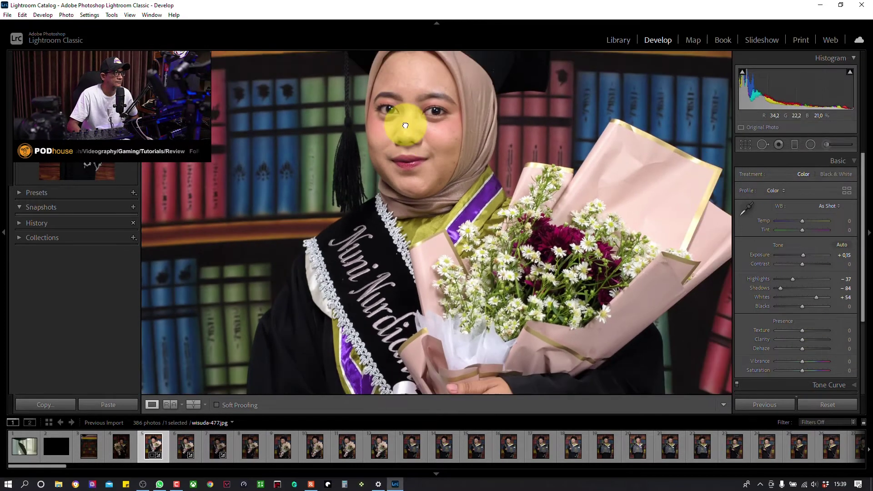
click(405, 126)
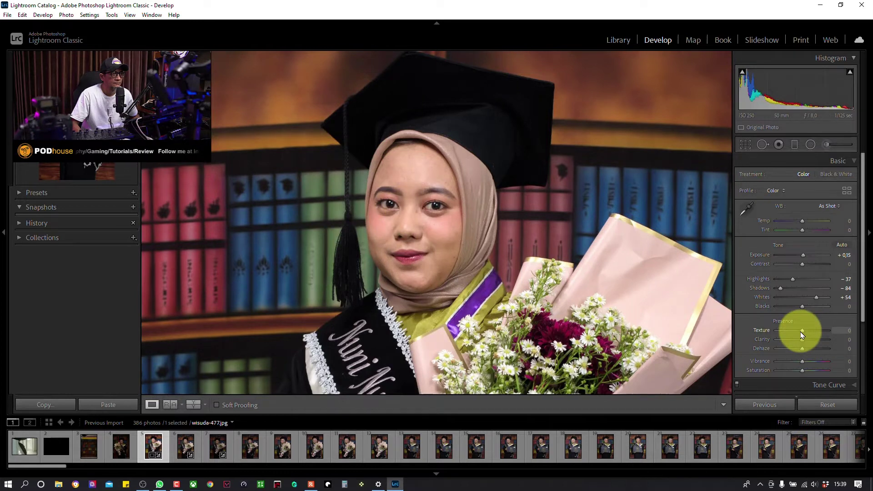
drag(813, 333, 804, 331)
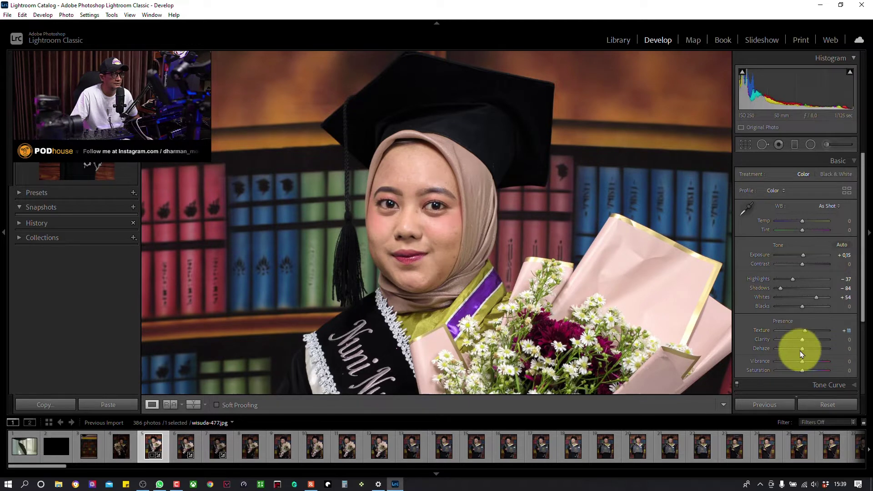
drag(801, 348, 808, 350)
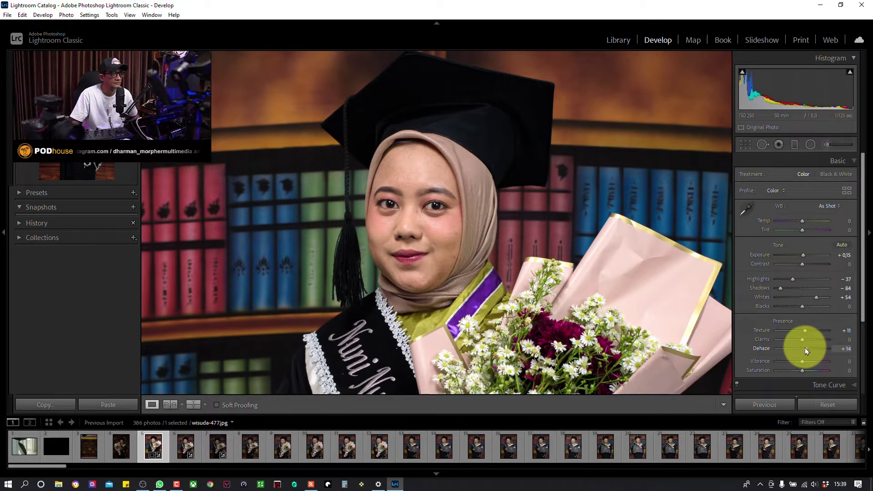
double_click(806, 350)
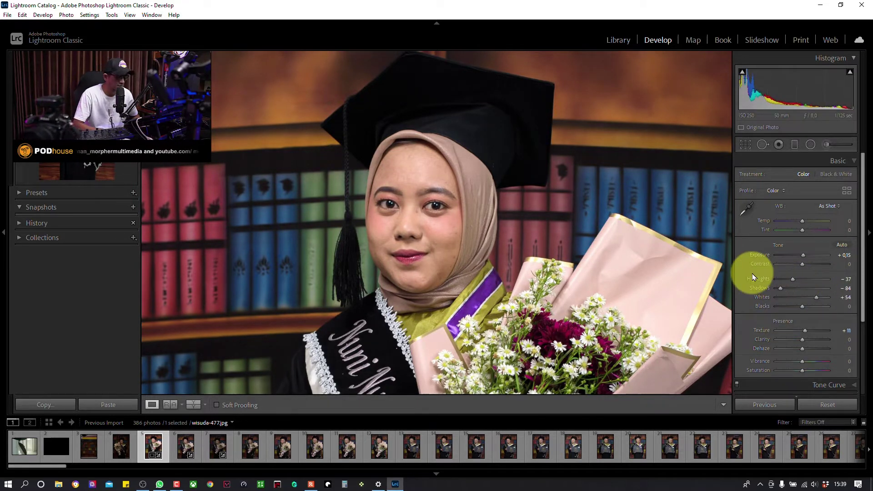
key(ctrl+0)
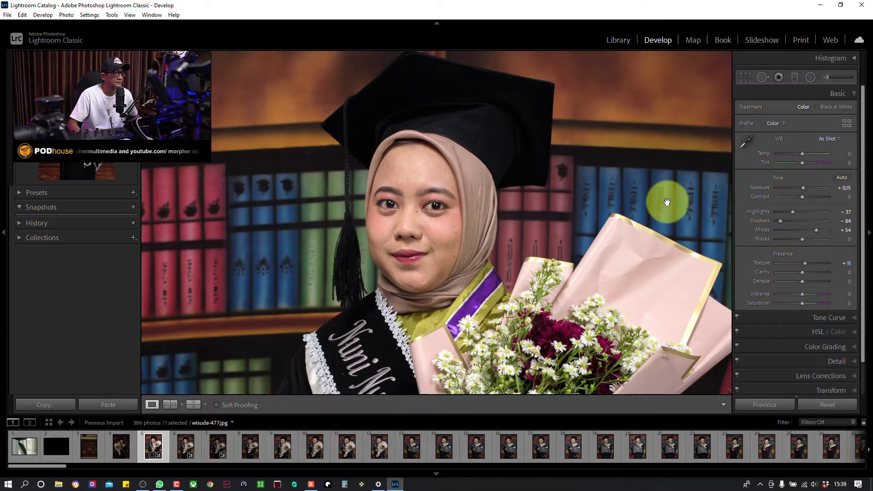
click(580, 196)
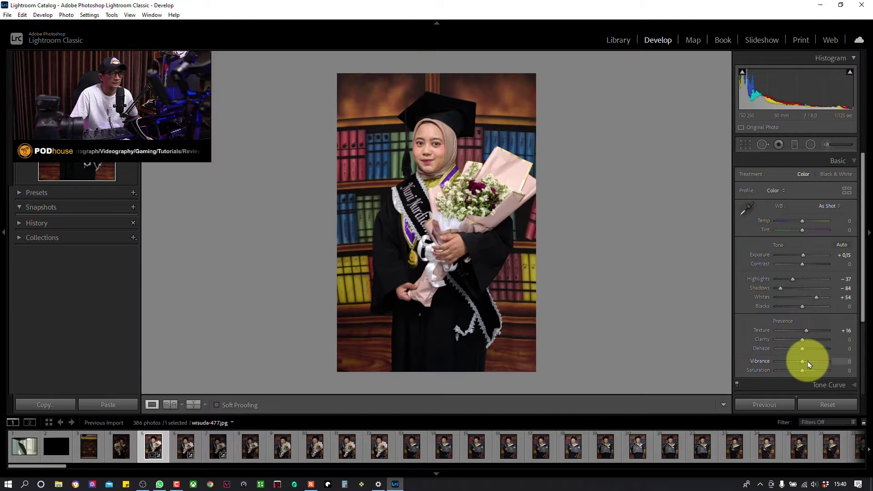
Raise Texture to +16 and review Tone Curve and HSL panels without changing them
drag(863, 306, 857, 343)
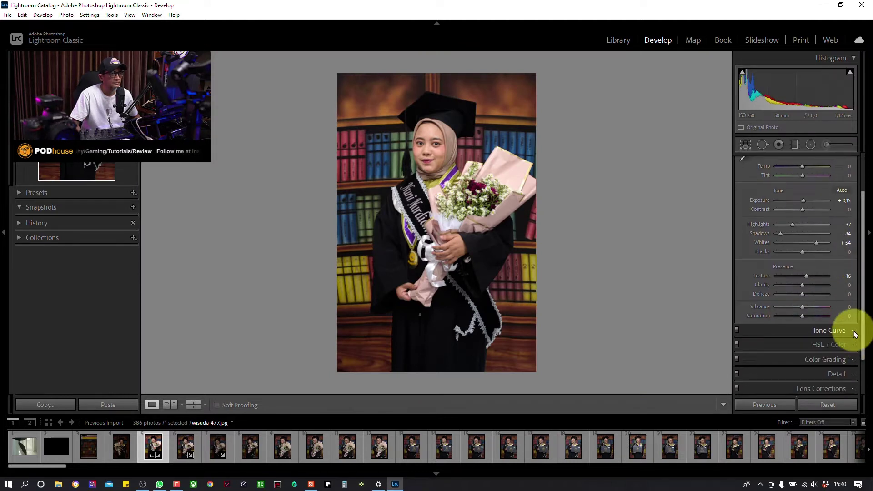
click(853, 332)
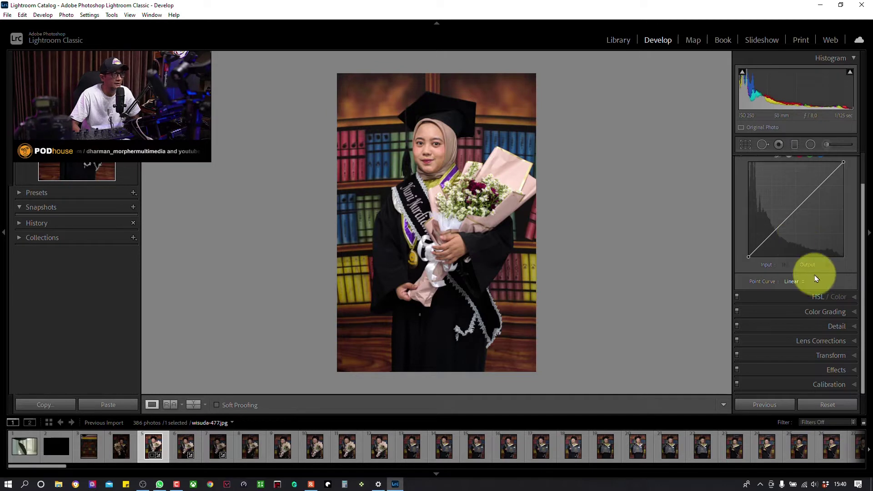
click(773, 300)
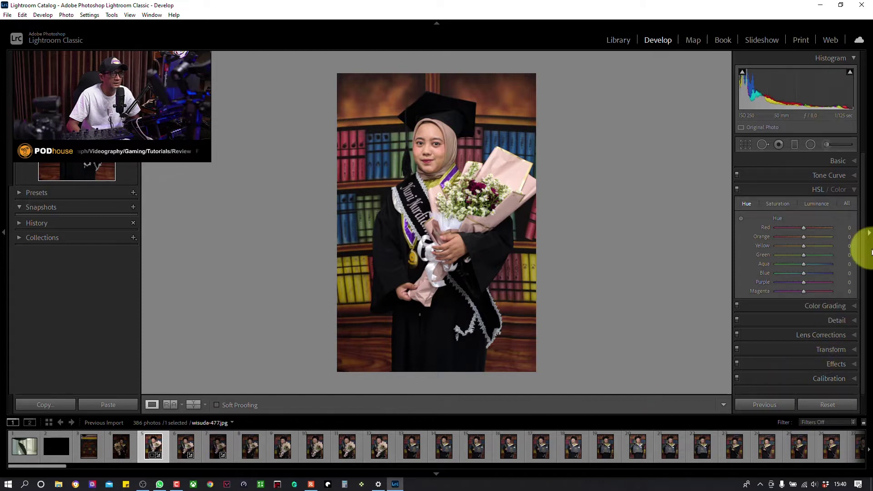
click(846, 161)
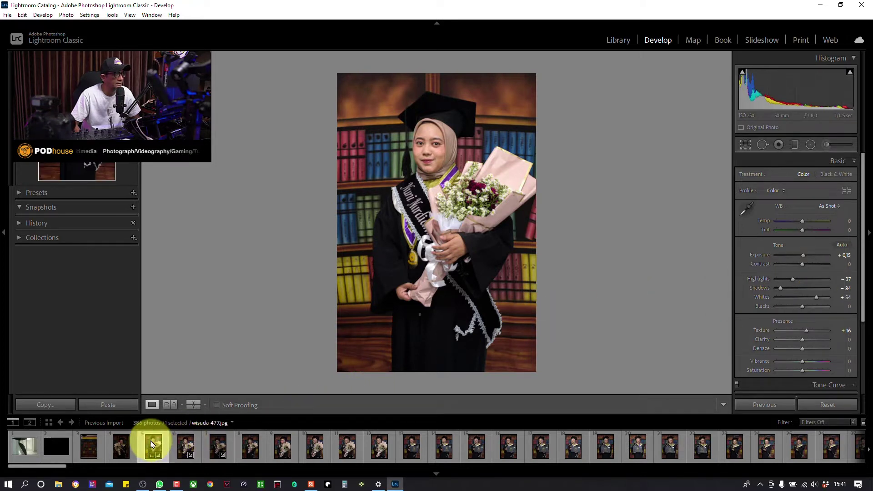
Compare wisuda-478 with the reference, then copy wisuda-477's settings onto wisuda-478
click(183, 444)
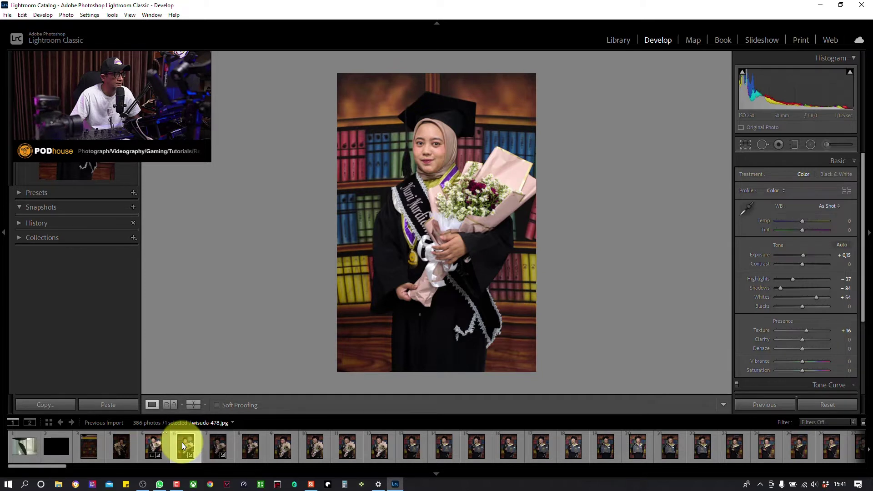
click(175, 409)
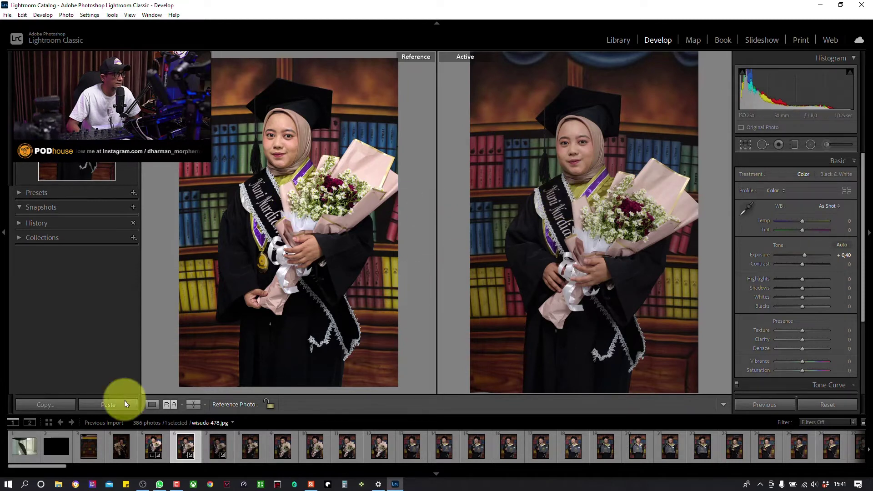
click(154, 445)
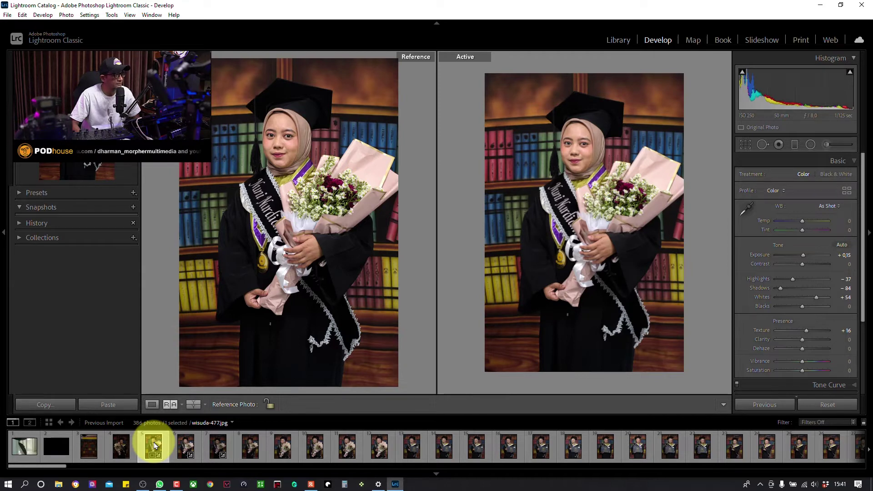
key(ctrl+shift+c)
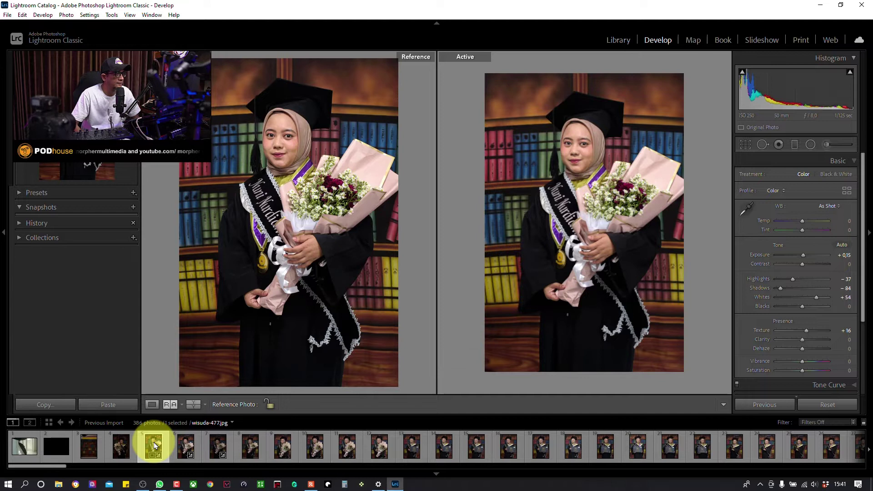
click(187, 446)
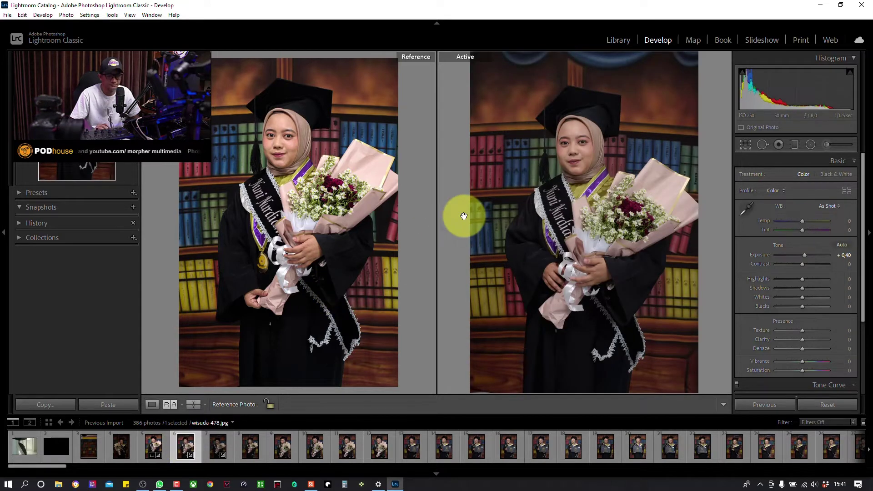
key(ctrl+shift+v)
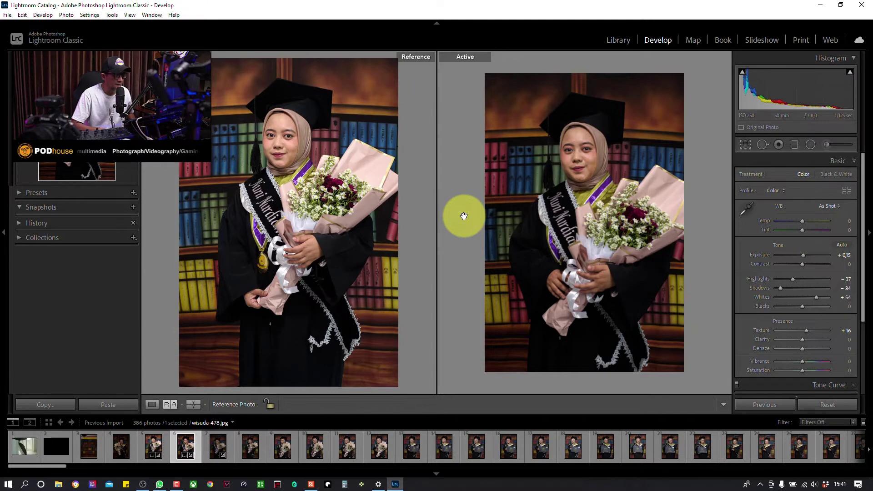
Zoom in to inspect wisuda-478's detail and raise its exposure a step
click(464, 216)
click(464, 216)
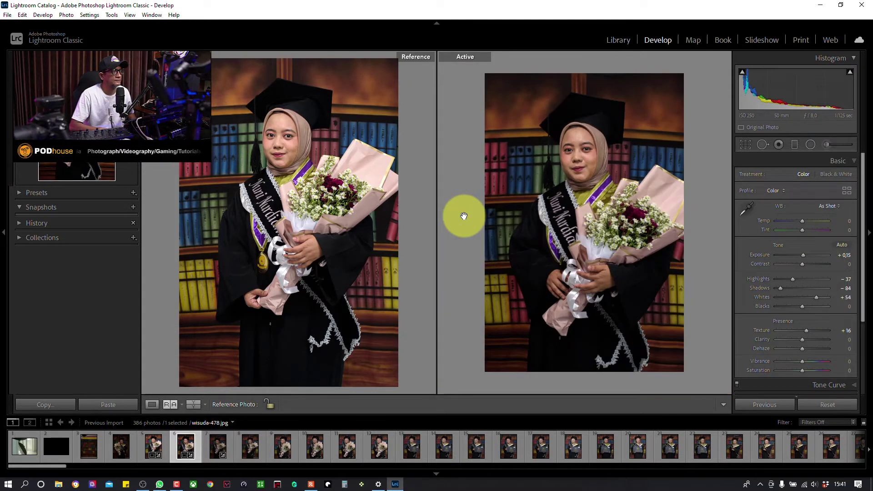
click(464, 216)
click(464, 216)
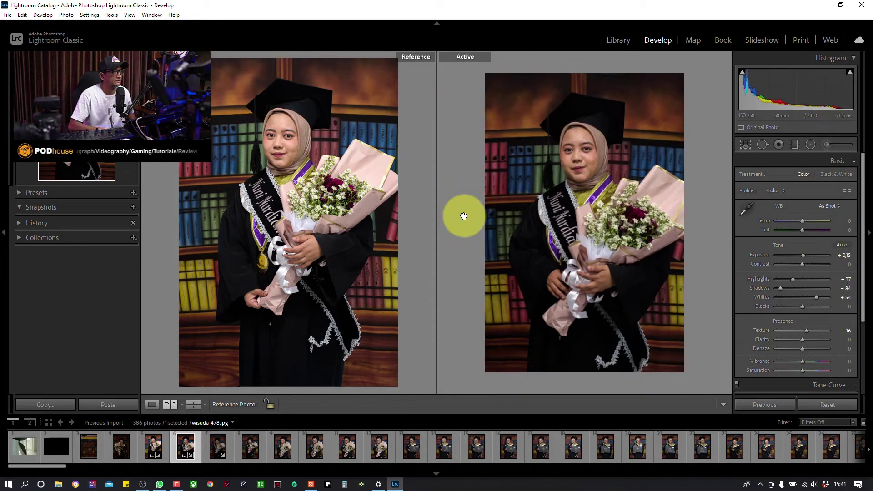
click(564, 221)
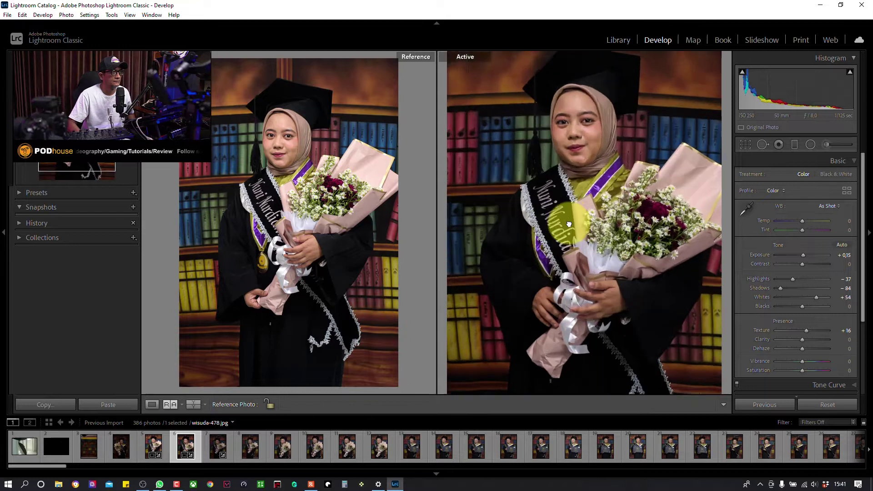
click(695, 194)
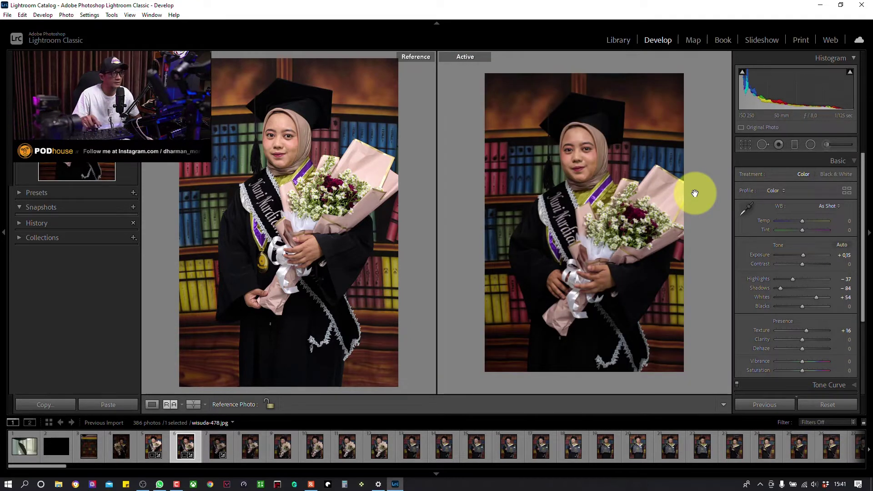
key(equal)
key(equal)
key(equal)
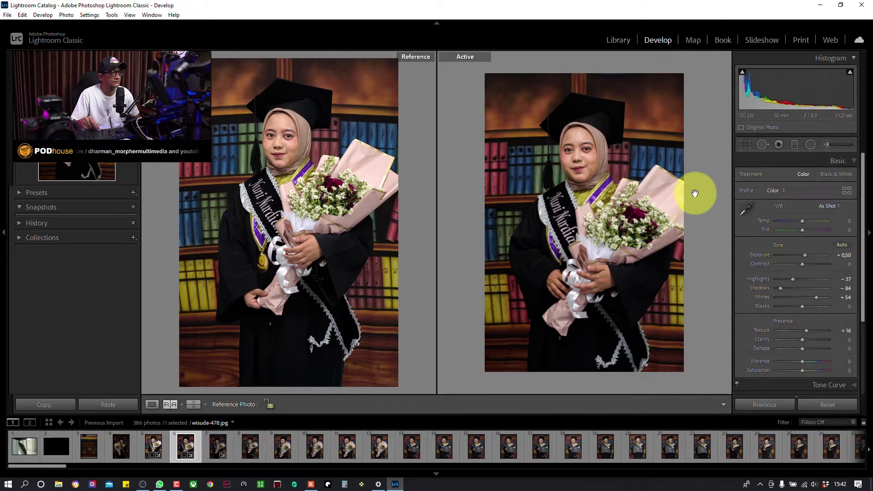
Finish wisuda-478 at +0.65 exposure, then paste settings onto wisuda-479 at +0.65
key(equal)
key(equal)
key(equal)
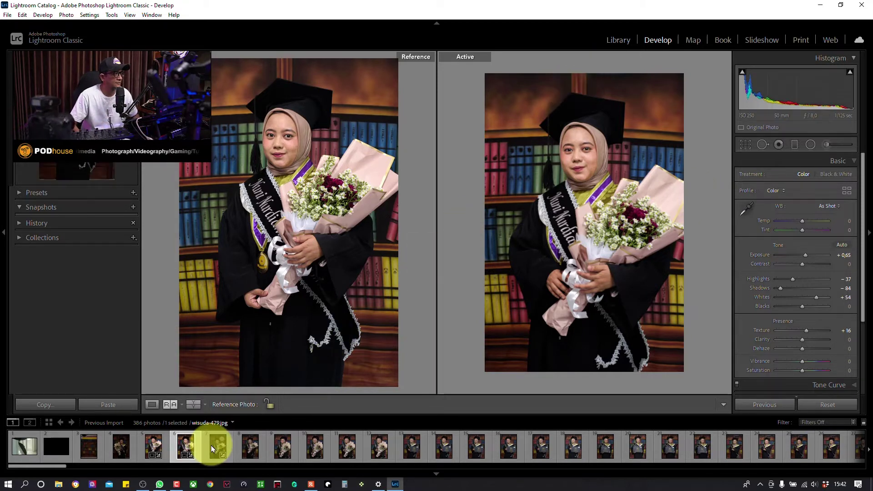
click(614, 141)
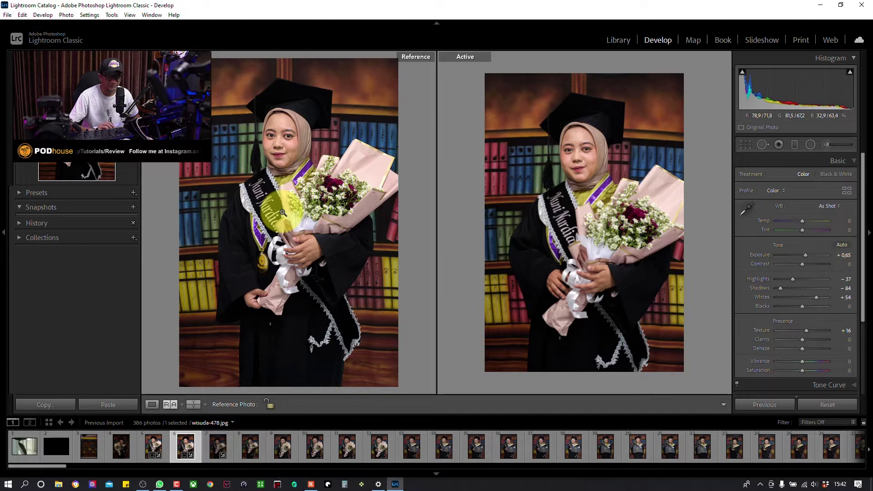
key(Right)
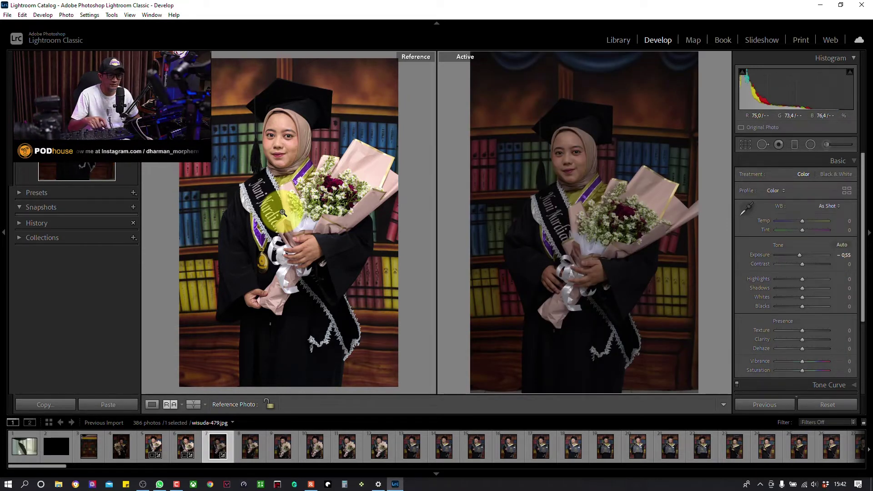
key(ctrl+shift+v)
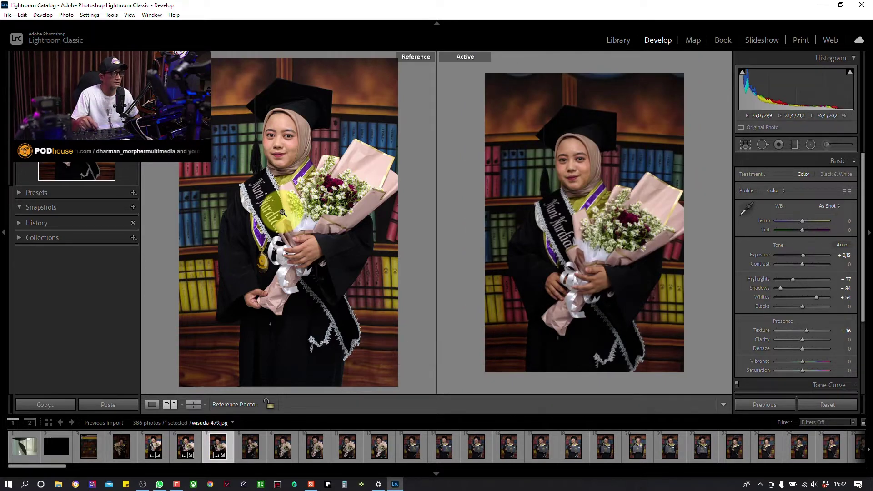
key(equal)
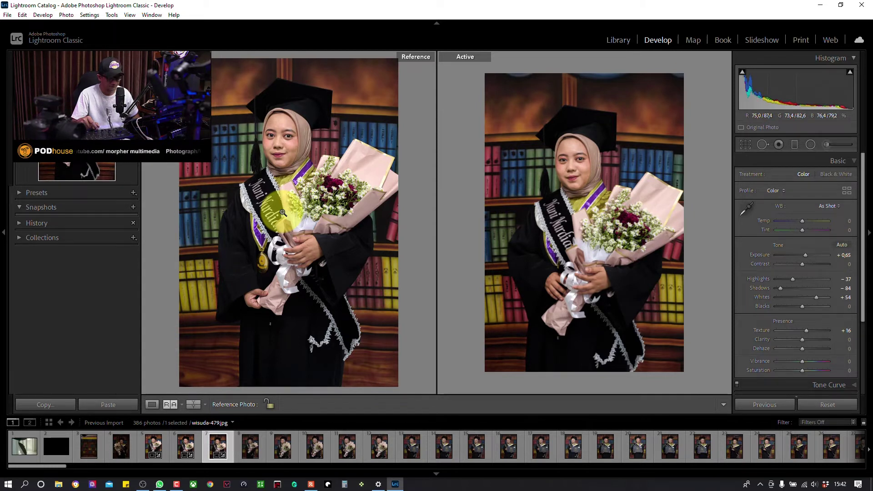
key(Right)
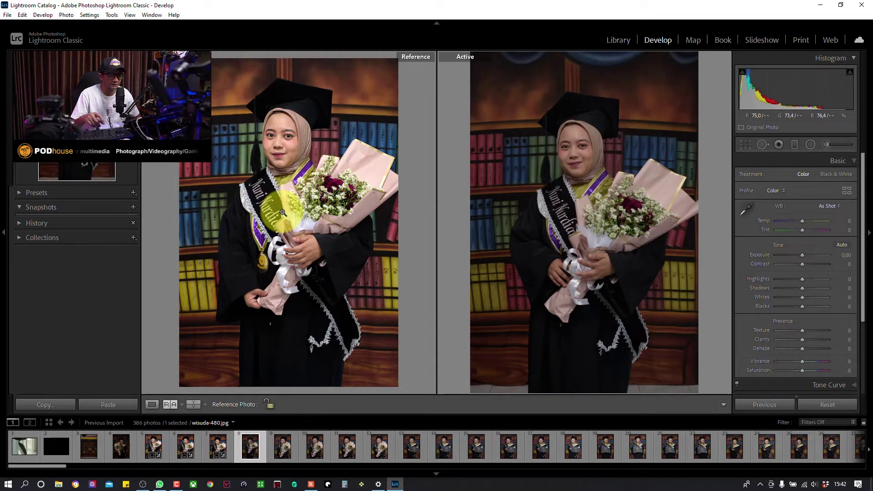
Paste the matched settings onto wisuda-480 and set its exposure to +0.80
key(ctrl+shift+v)
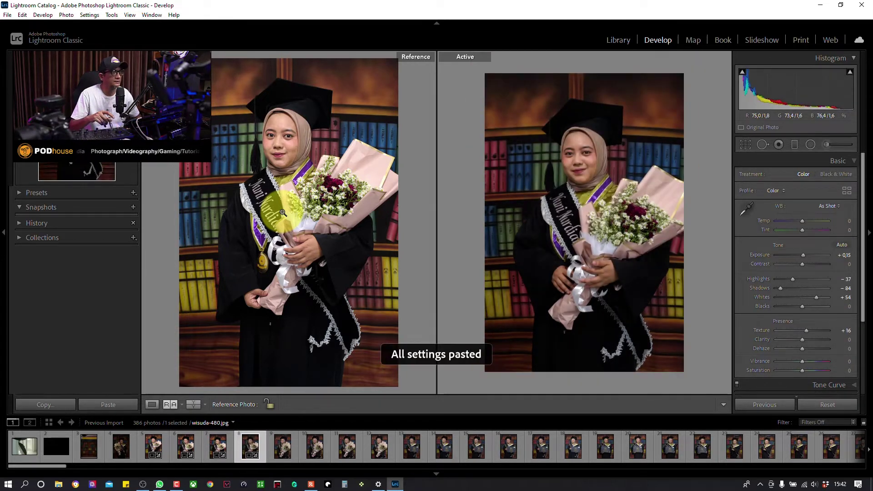
key(equal)
key(equal)
key(equal)
key(equal)
key(equal)
key(equal)
key(equal)
key(equal)
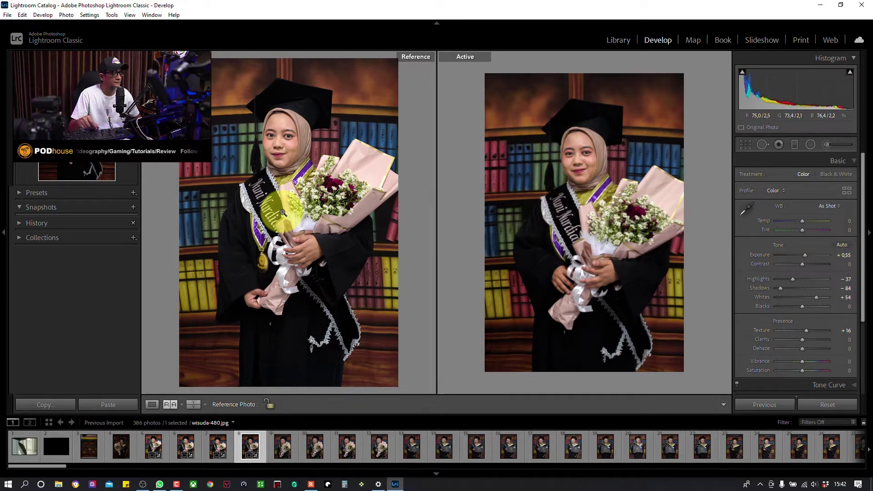
key(equal)
key(equal)
key(equal)
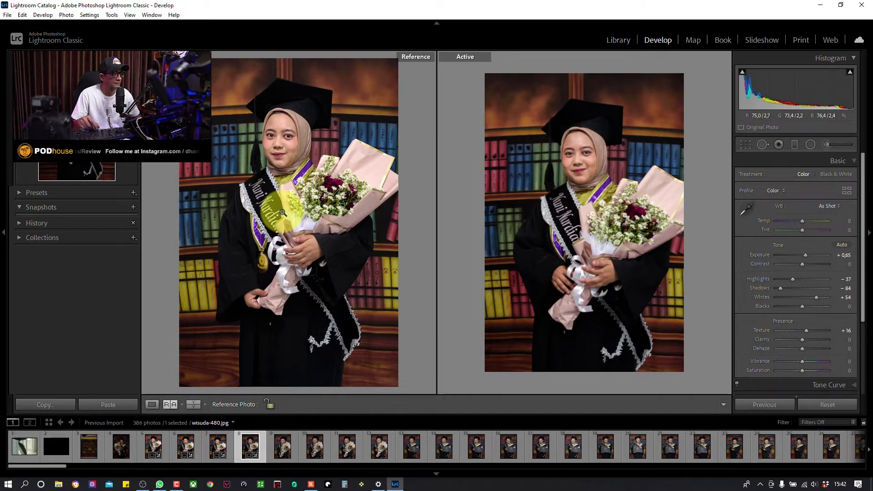
key(equal)
key(equal)
key(equal)
key(equal)
key(minus)
key(minus)
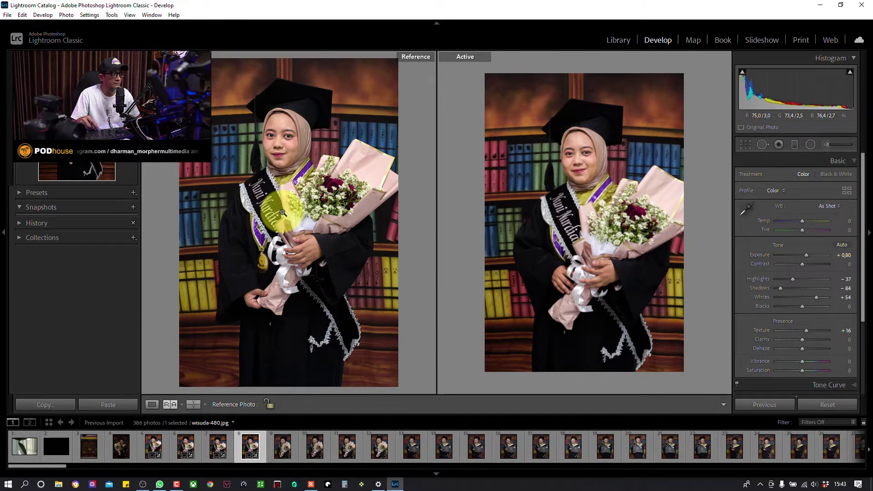
key(minus)
key(minus)
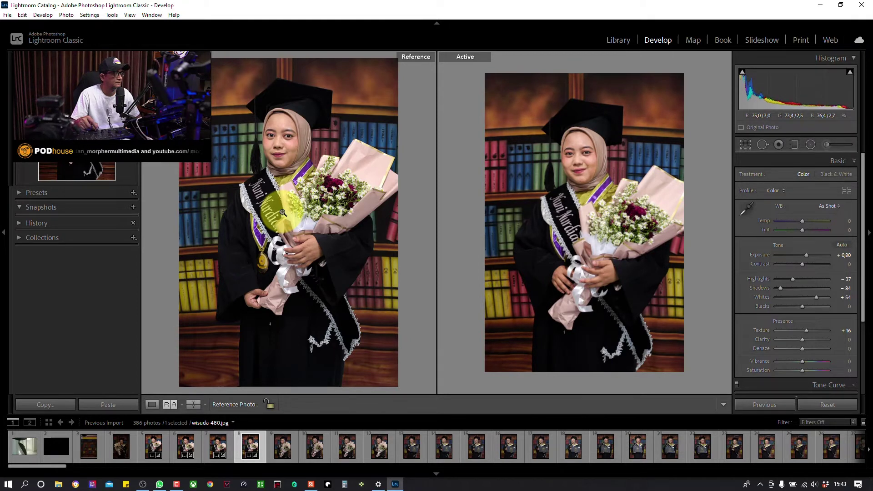
Paste the settings onto wisuda-481, brighten it to +0.40, and start cropping
key(Right)
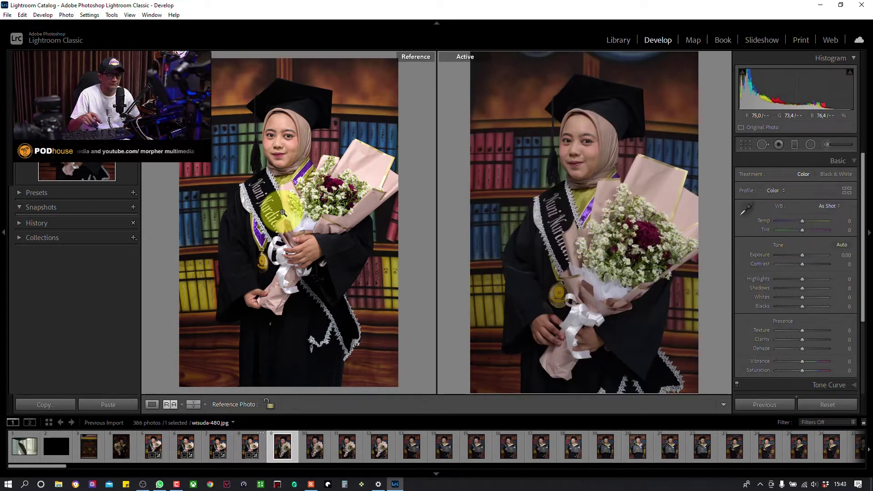
key(ctrl+shift+v)
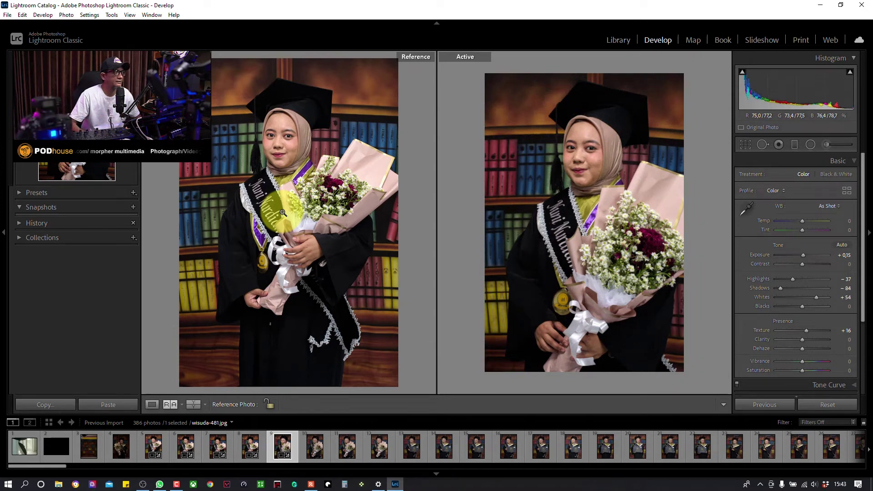
key(equal)
key(equal)
key(equal)
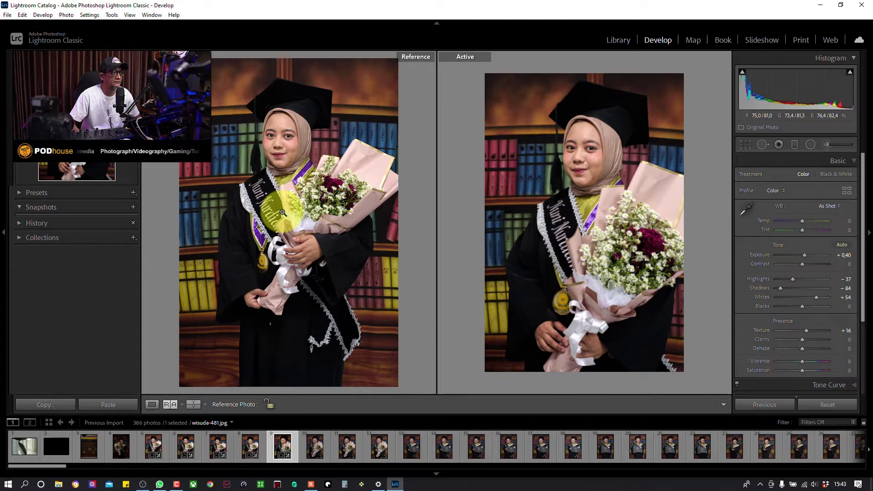
click(744, 143)
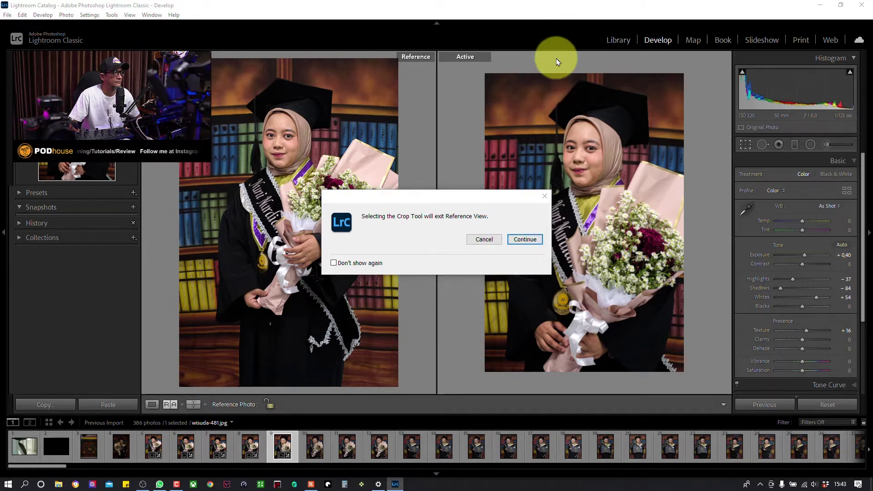
Recrop wisuda-481 to a tighter, repositioned 2x3 portrait frame, then return to Reference View
click(526, 240)
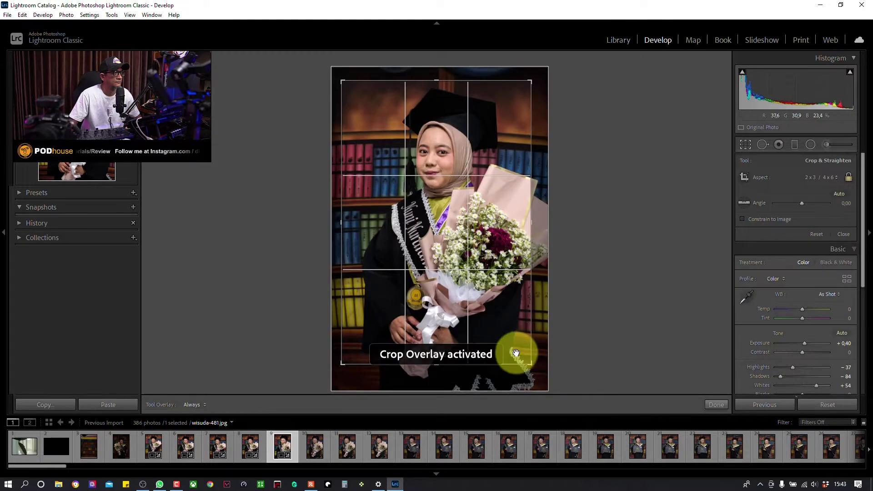
drag(530, 366, 533, 374)
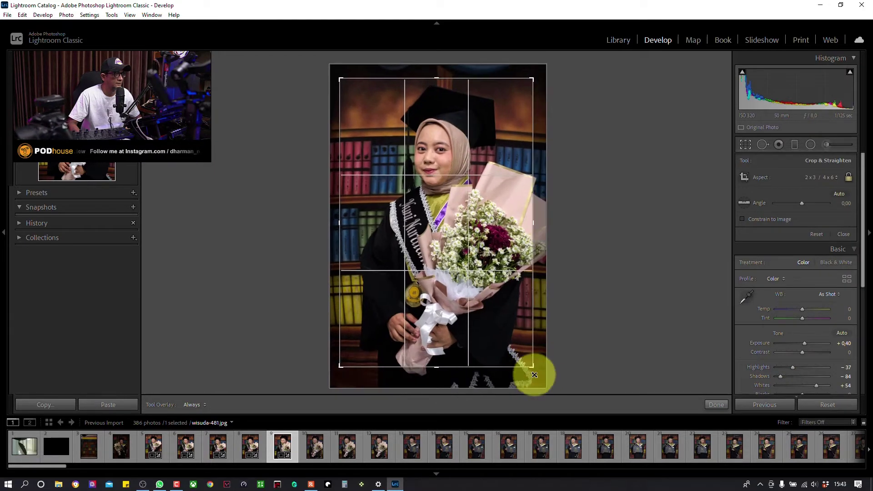
drag(503, 255, 506, 226)
double_click(506, 227)
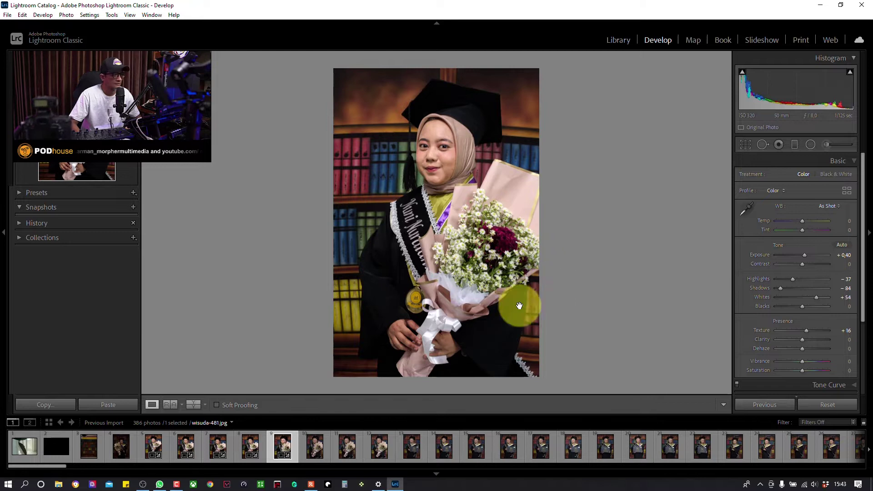
click(168, 406)
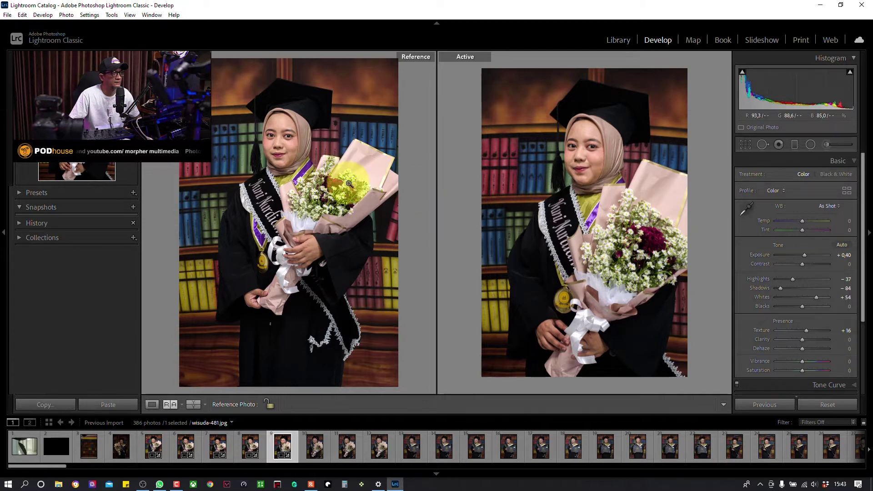
Move to wisuda-482, paste the matched settings, and raise its exposure three steps to +0.30
key(Right)
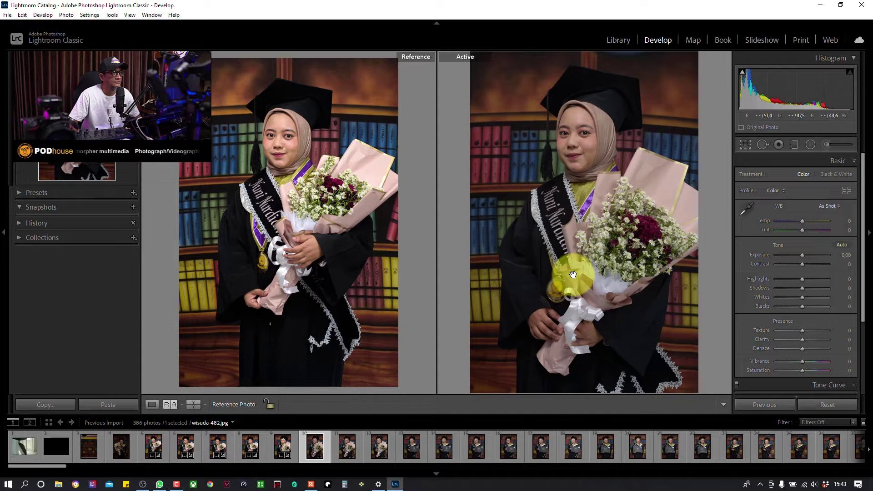
key(ctrl+shift+v)
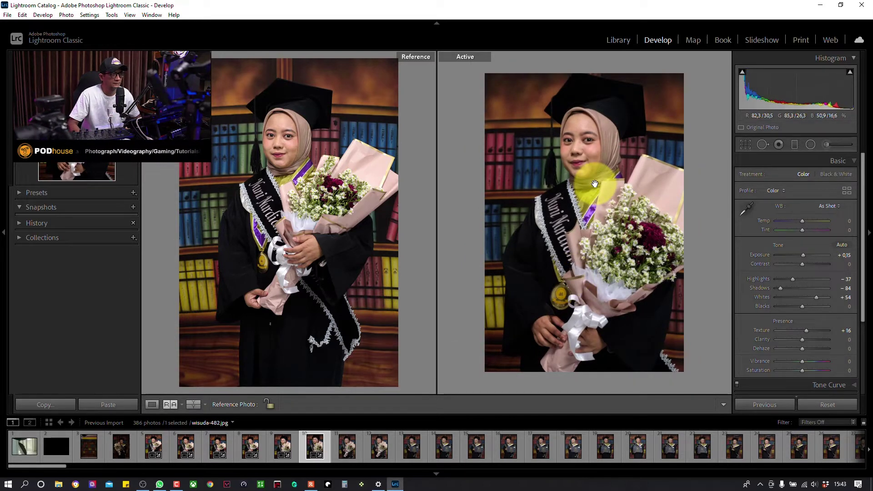
key(equal)
key(equal)
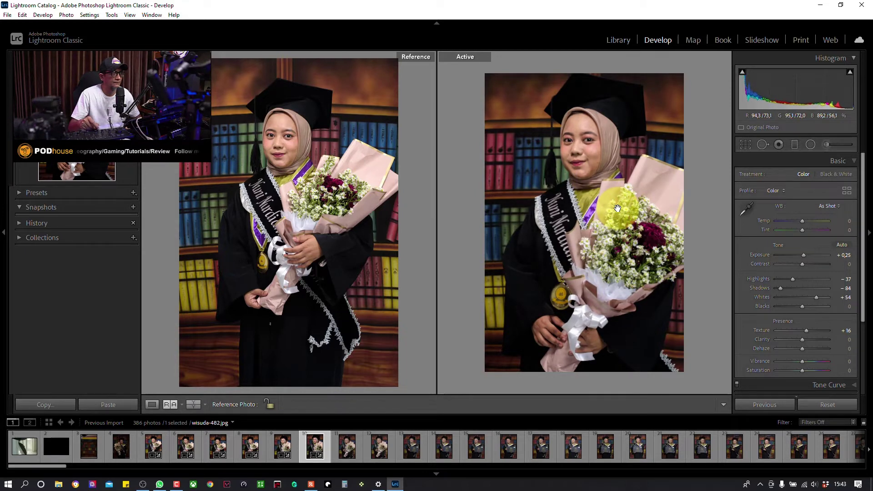
key(equal)
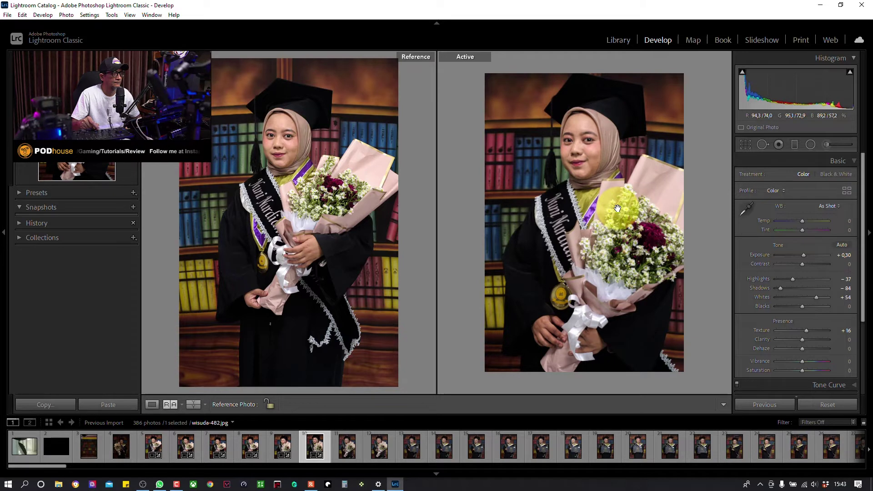
key(equal)
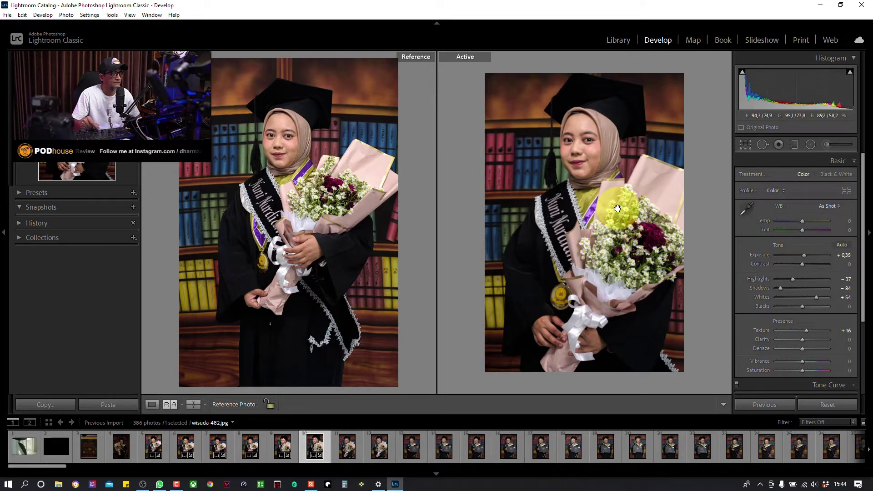
Recrop the wisuda-482 bouquet portrait to a 2x3 frame and view it beside reference wisuda-477
click(742, 147)
click(517, 242)
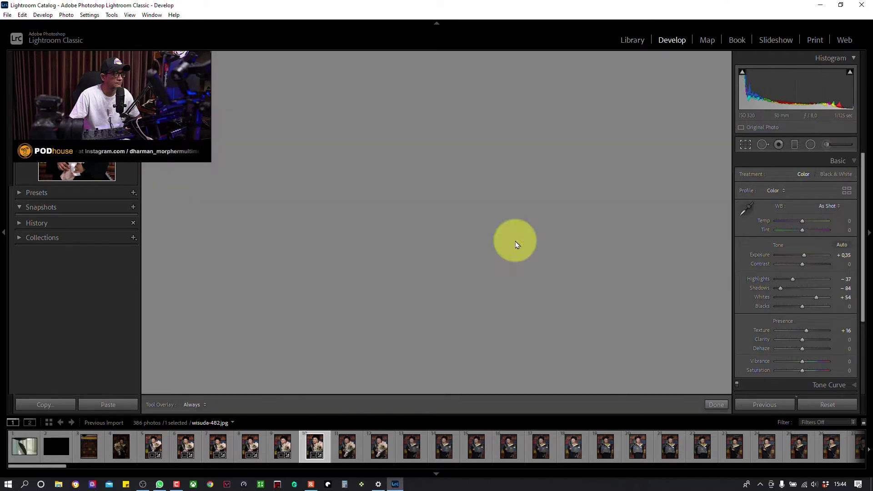
drag(531, 365, 536, 375)
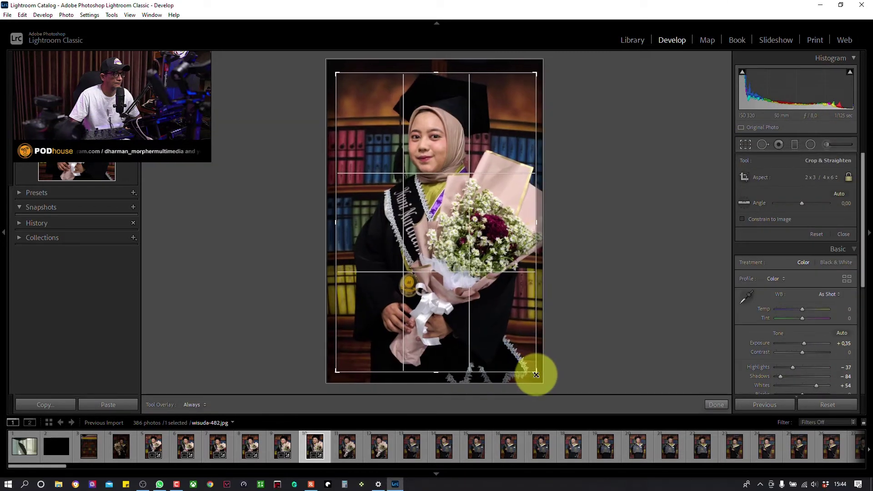
drag(511, 334, 492, 251)
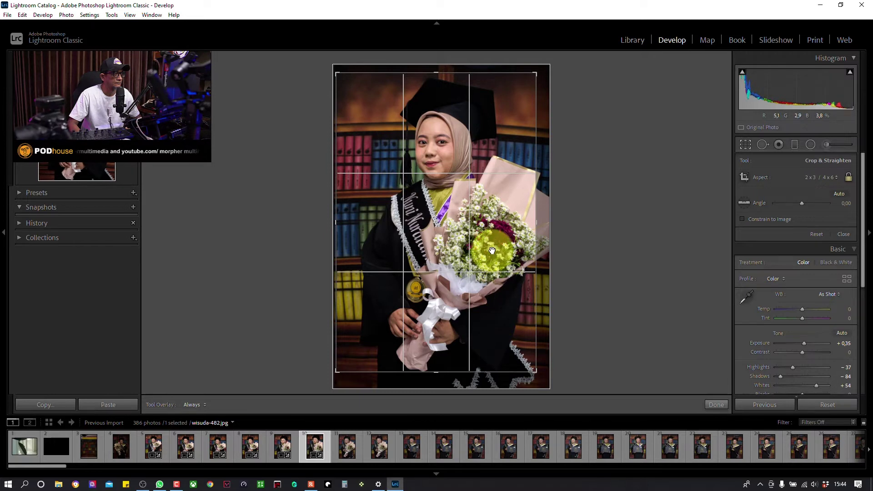
key(d)
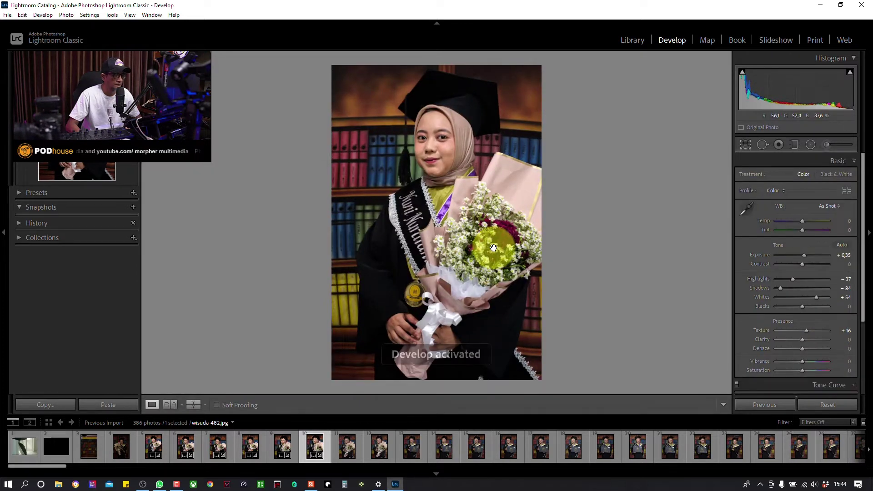
click(176, 404)
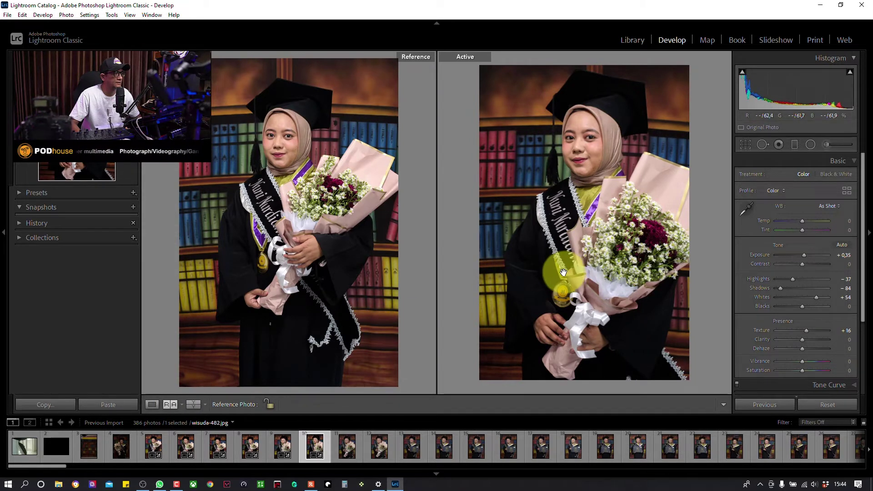
Paste the matched settings onto the next graduation photo and give it a crop
click(343, 453)
click(746, 144)
click(169, 405)
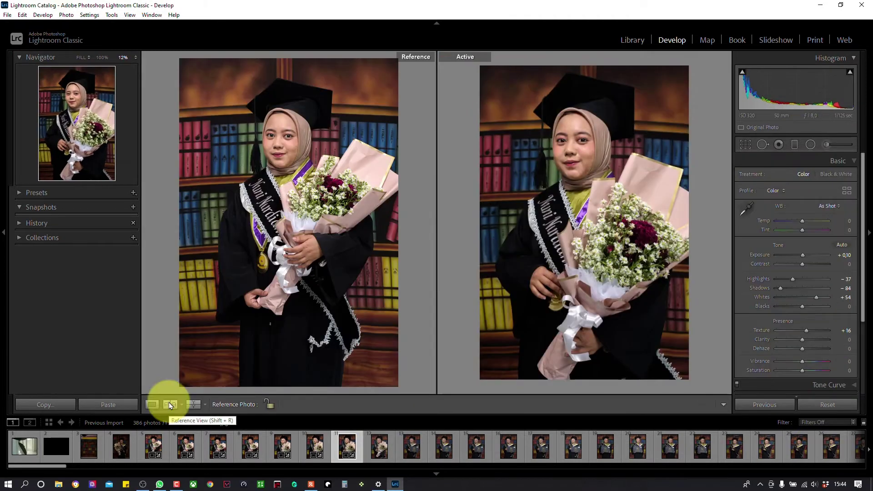
key(z)
key(z)
key(Right)
key(r)
key(r)
click(169, 405)
Apply the matched settings and crops to wisuda-486 and wisuda-487
key(Right)
key(Right)
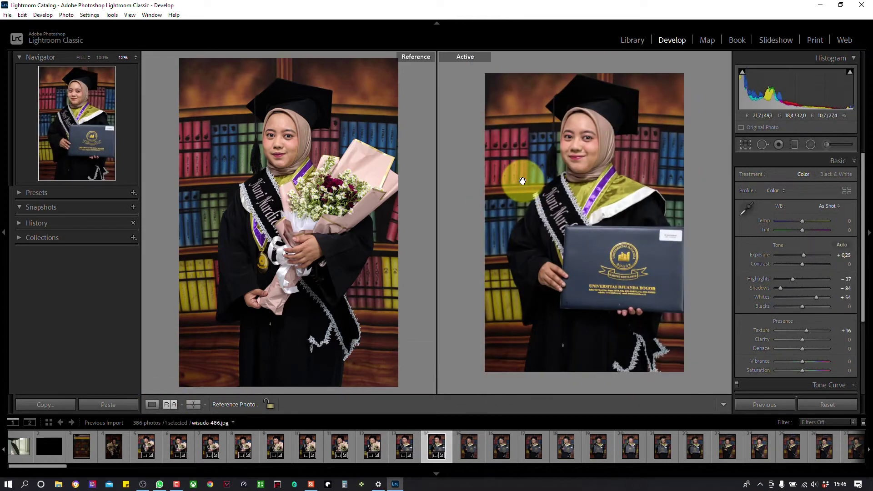
key(r)
key(r)
click(470, 446)
key(ctrl+shift+v)
Give wisuda-488 through wisuda-490 the matched settings and fresh crops
key(r)
key(r)
click(169, 405)
key(Right)
key(r)
key(r)
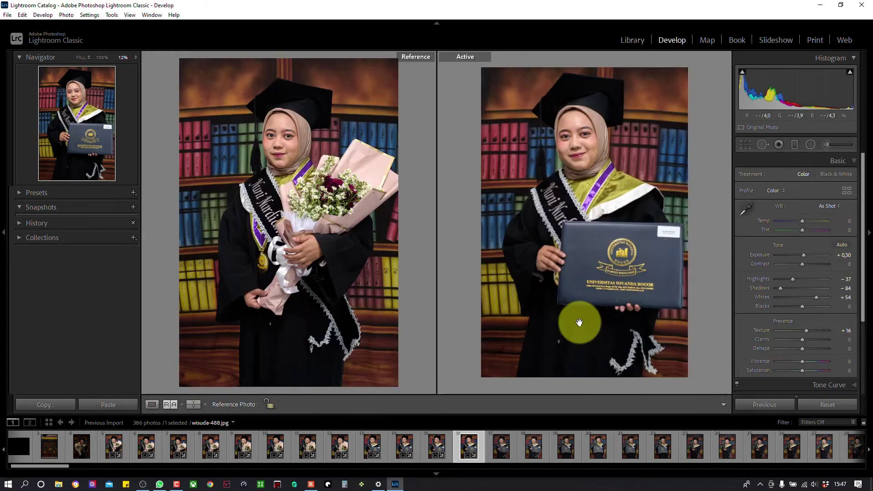
key(r)
key(r)
key(Right)
key(Right)
click(169, 405)
key(r)
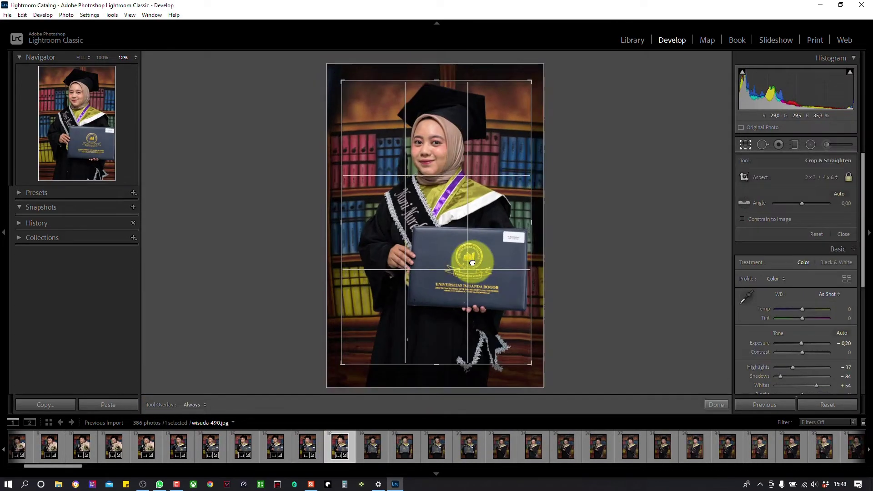
key(r)
Paste the matched settings onto wisuda-495 and wisuda-496 and crop each one
key(Right)
key(Right)
key(Right)
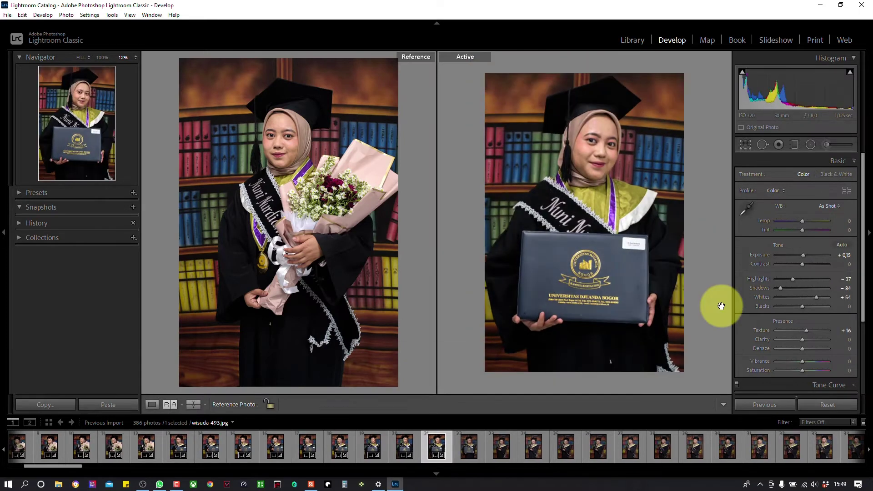
key(Right)
key(Right)
key(r)
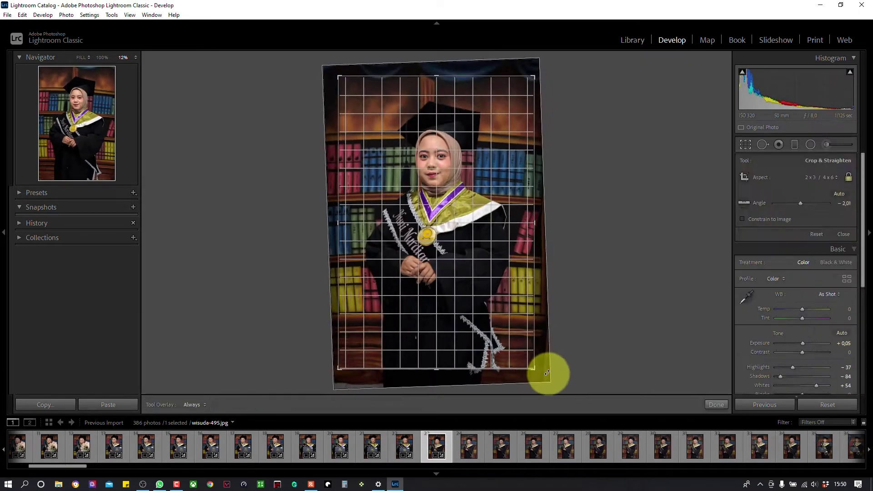
key(r)
Advance to wisuda-497, then jump ahead to wisuda-506 in the filmstrip
key(Right)
key(r)
click(523, 238)
key(r)
key(Right)
key(r)
key(r)
click(553, 435)
click(253, 445)
Starting at wisuda-498, paste the matched settings onto each following photo in the filmstrip
scroll(102, 468, down, 2)
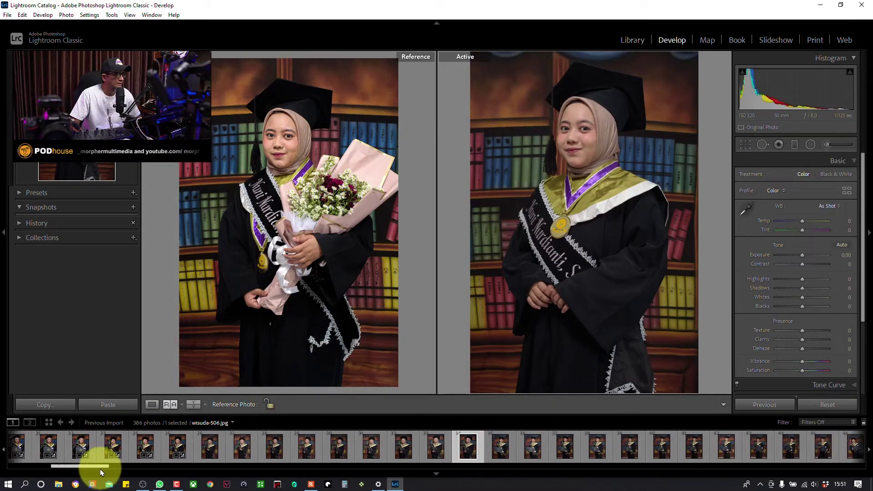
scroll(100, 469, up, 1)
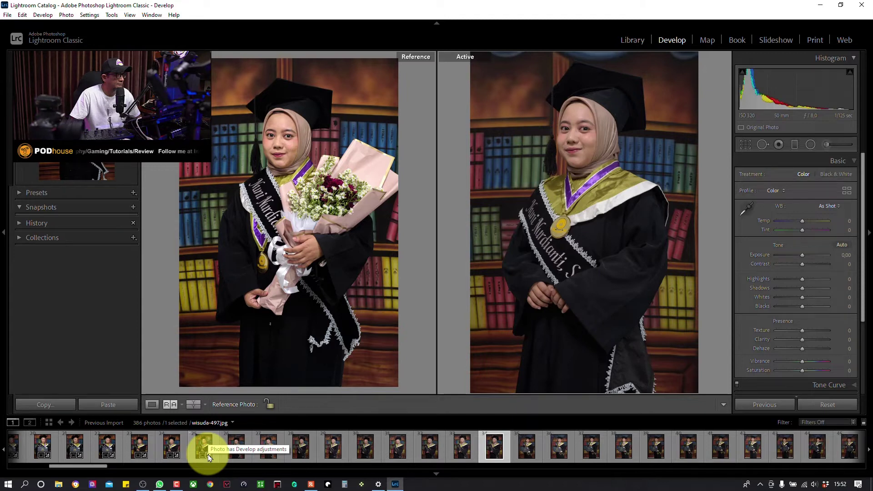
click(237, 455)
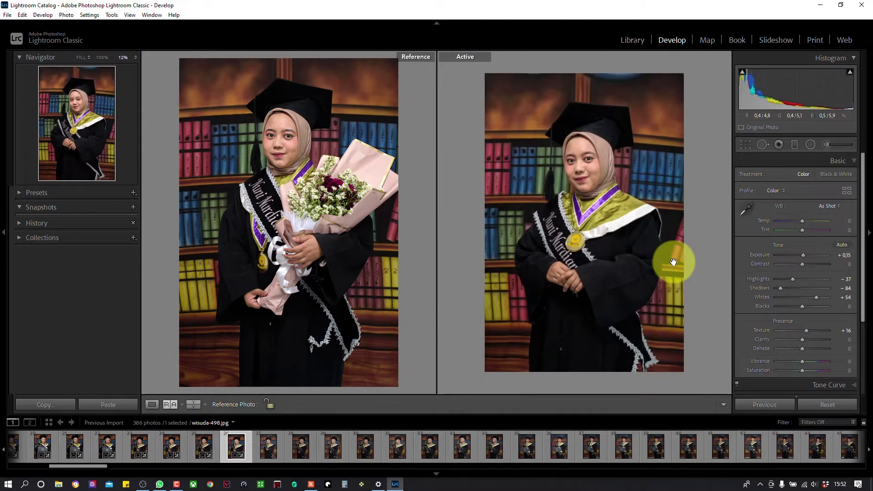
key(Right)
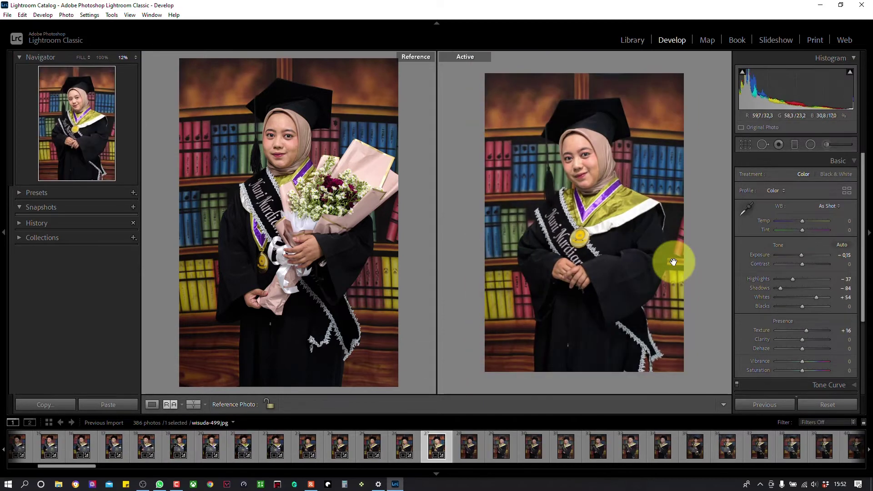
key(Right)
key(r)
click(165, 403)
click(464, 448)
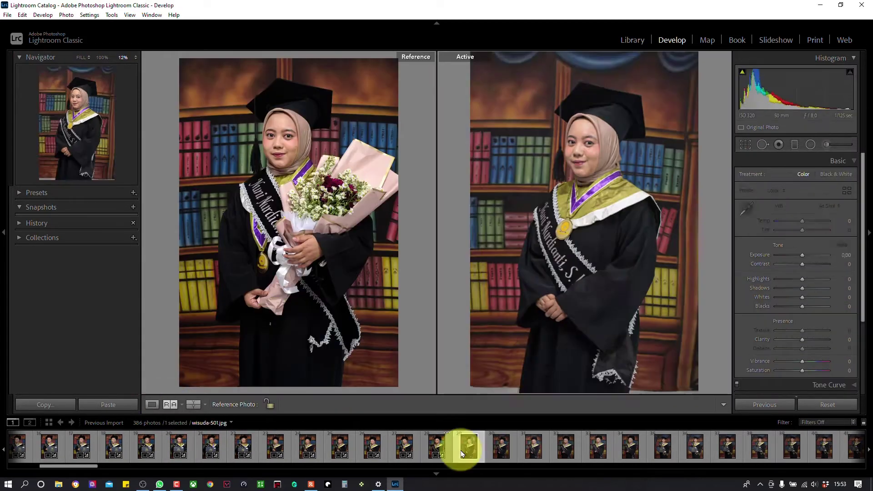
Paste the matched settings, then step back to wisuda-501 with its exposure at −0.25
key(r)
key(r)
key(Right)
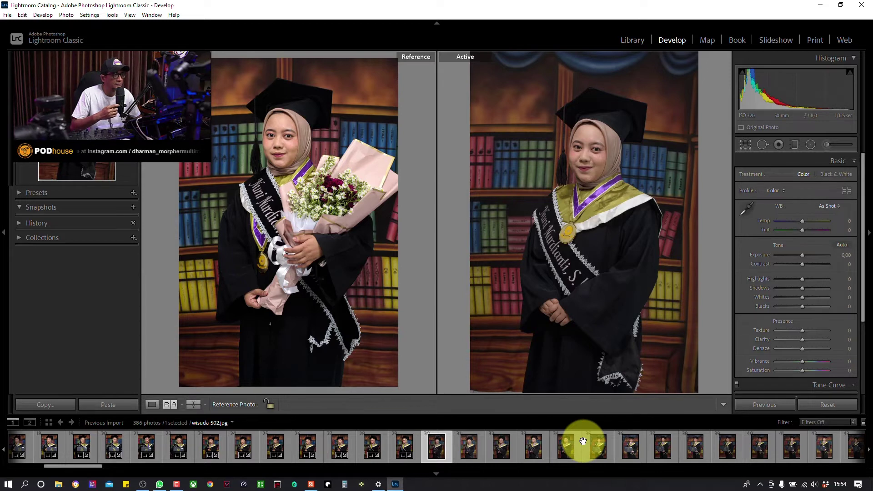
key(Left)
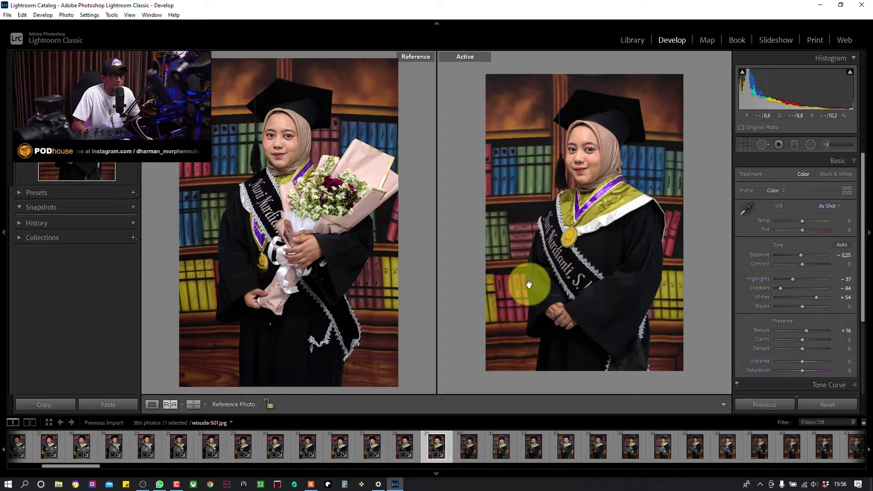
Select wisuda-505 and paste the matched settings so its exposure reads +0.15
click(566, 446)
key(ctrl+shift+v)
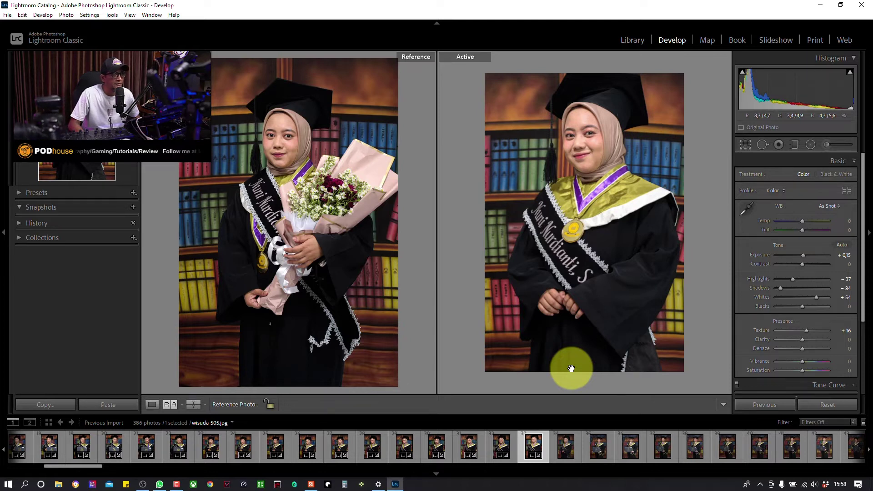
Paste the matched settings onto wisuda-506 and start repositioning it within a new crop
click(566, 448)
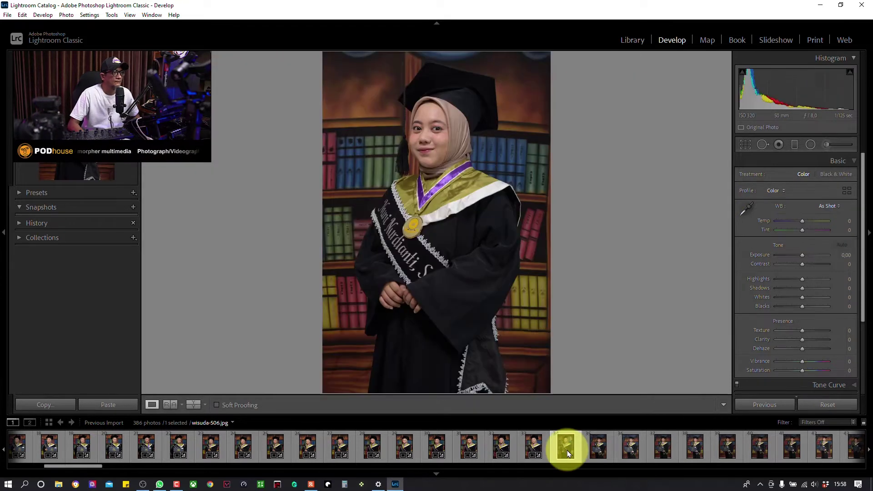
key(ctrl+shift+v)
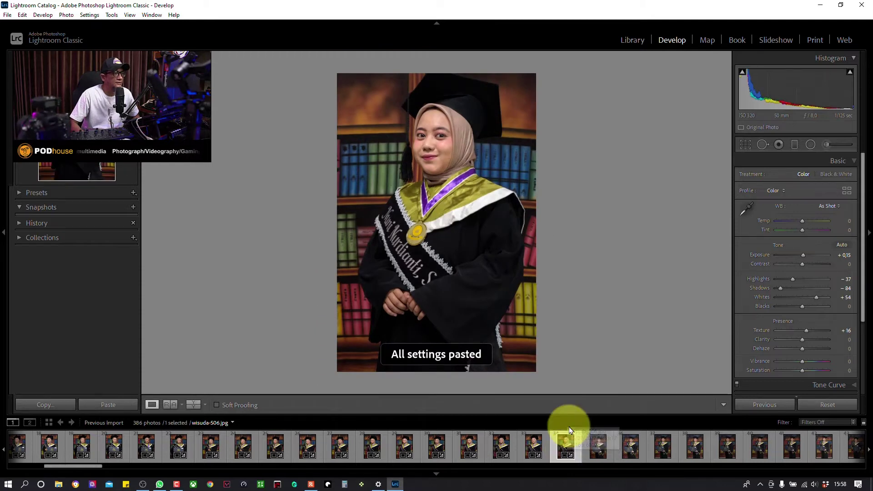
click(746, 145)
mouse_move(513, 302)
mouse_down()
mouse_move(522, 343)
mouse_move(514, 330)
mouse_up()
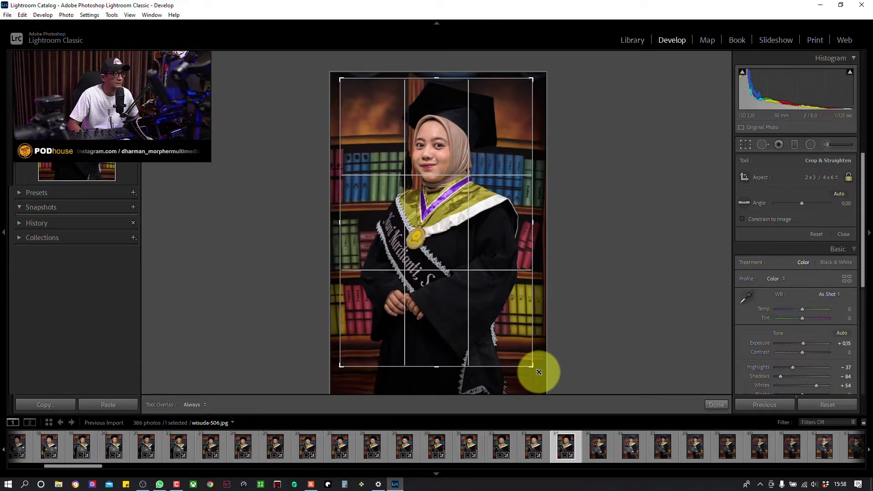
drag(518, 322, 517, 328)
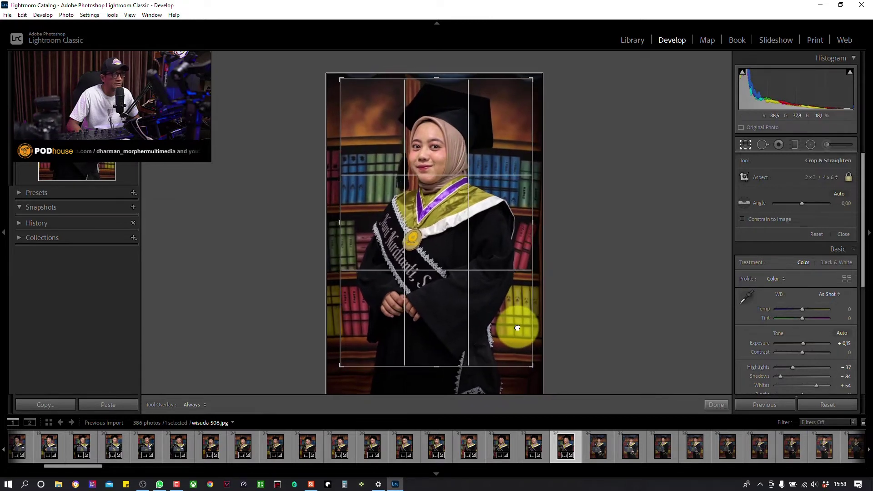
Tighten and slightly tilt the wisuda-506 crop, fine-tune the framing, and apply it
drag(535, 370, 541, 370)
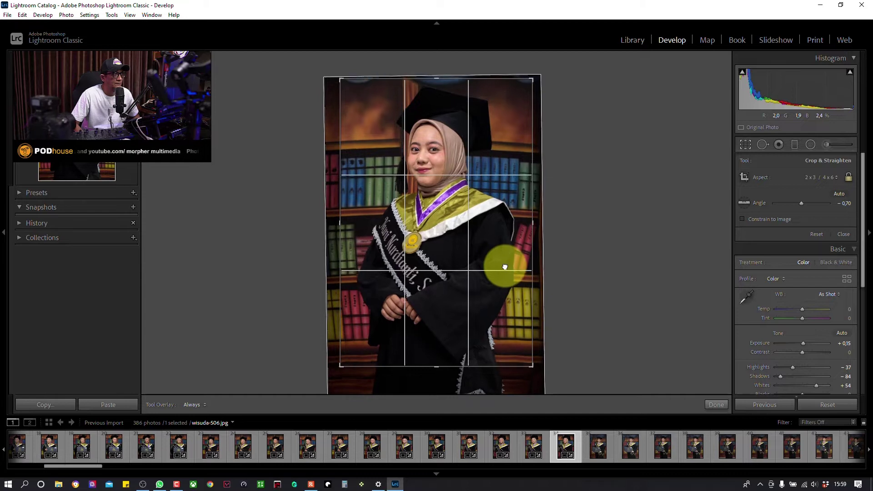
drag(505, 267, 504, 266)
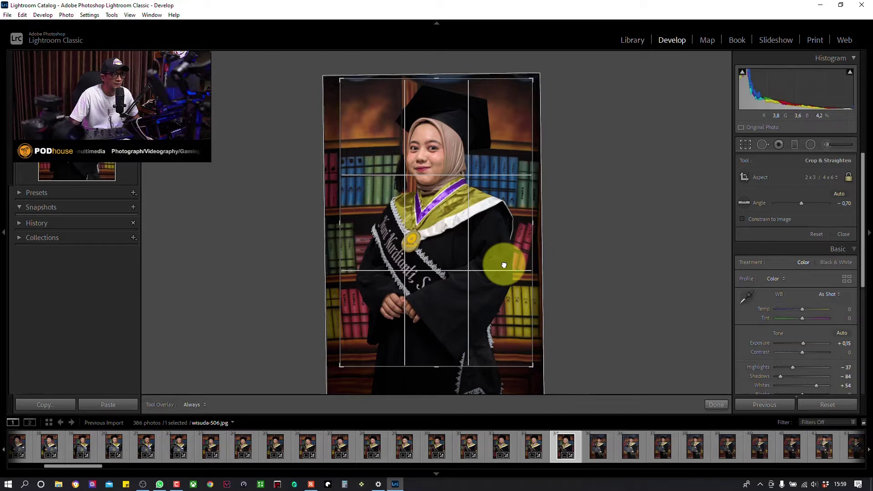
drag(504, 265, 505, 261)
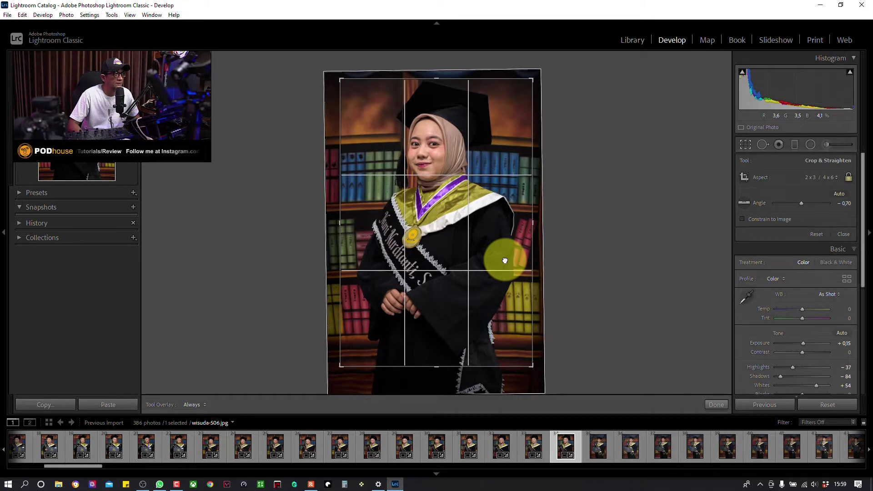
drag(506, 260, 505, 261)
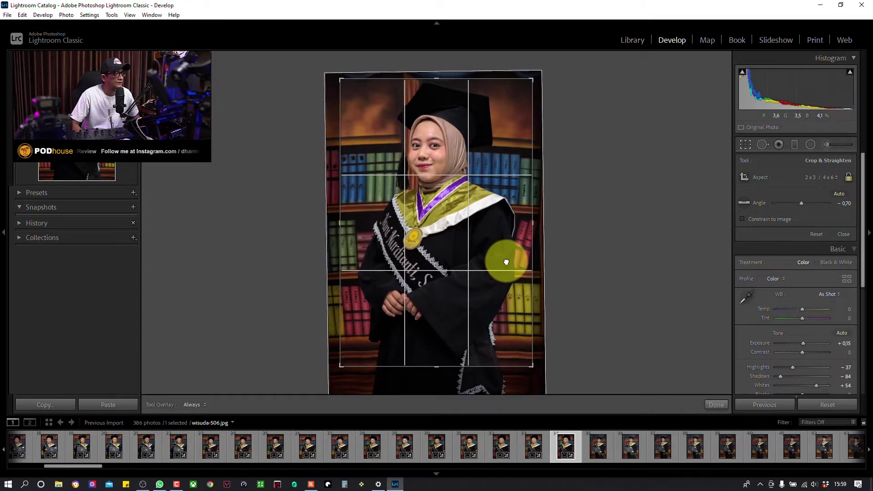
drag(505, 262, 505, 246)
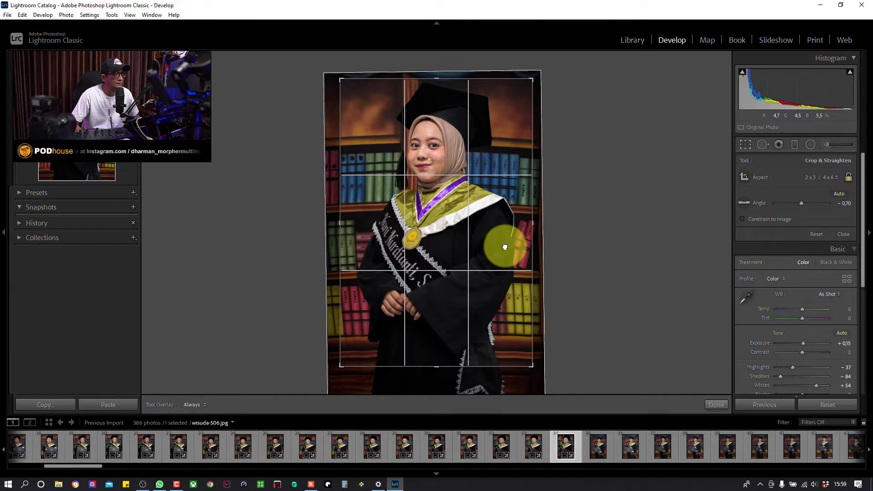
drag(505, 247, 500, 233)
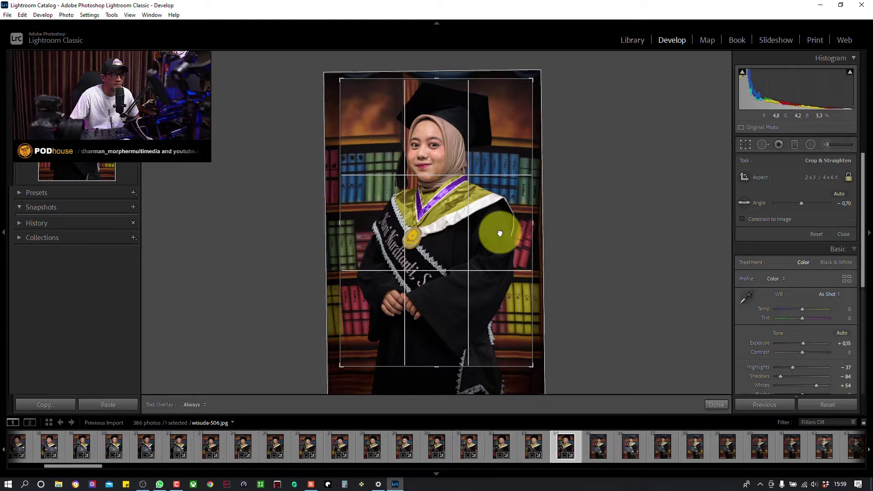
double_click(500, 233)
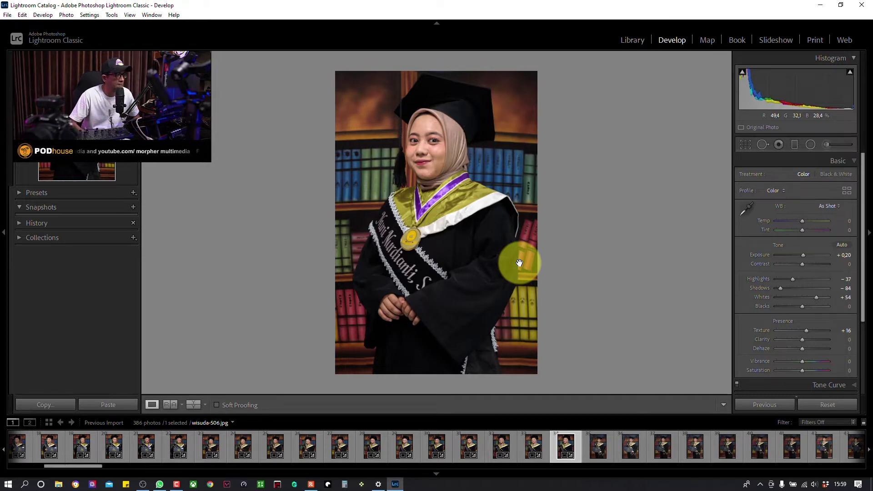
Give the male graduate's photo the matched settings with exposure lowered slightly to -0.05
click(166, 410)
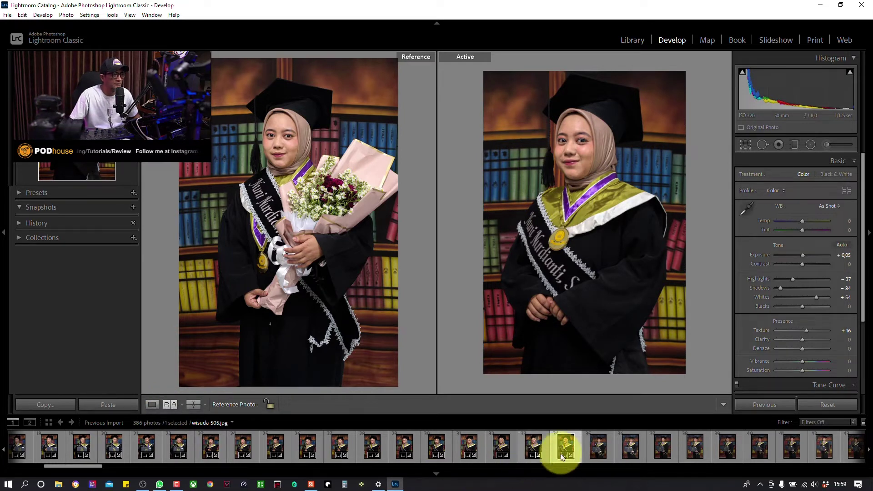
click(600, 450)
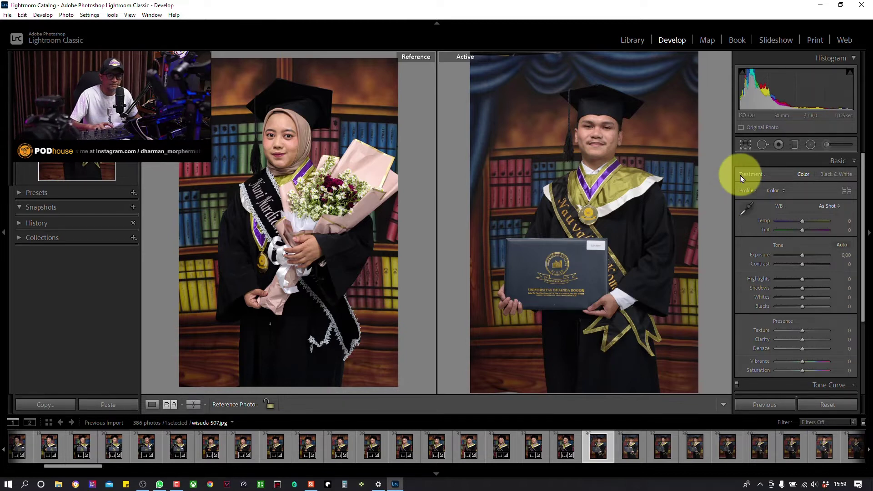
key(ctrl+shift+v)
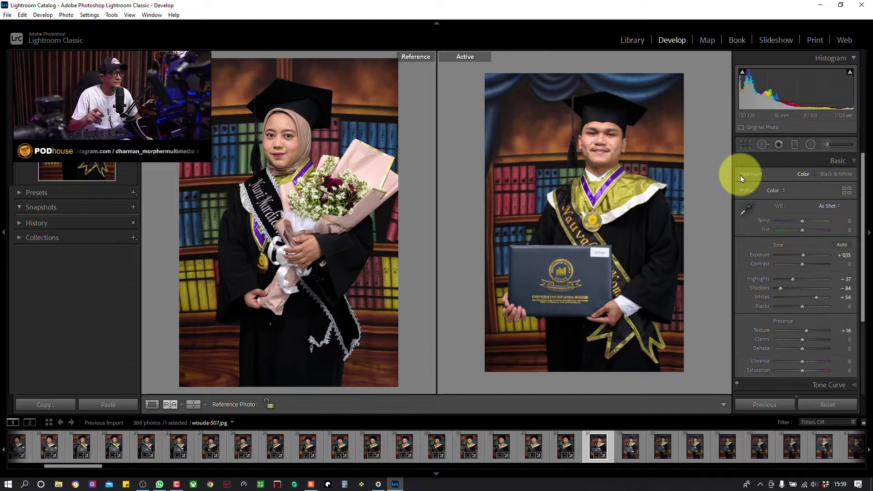
key(minus)
key(minus)
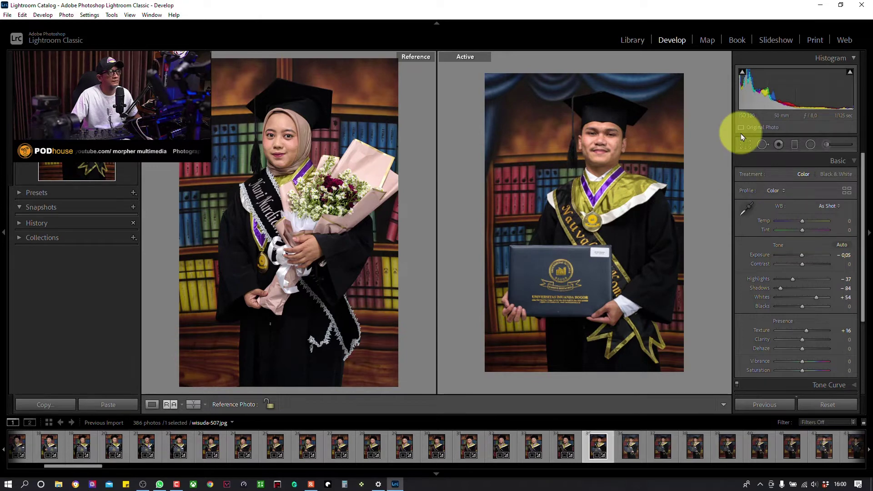
Straighten the graduate's portrait by about -2.4° and return to Reference View
click(749, 147)
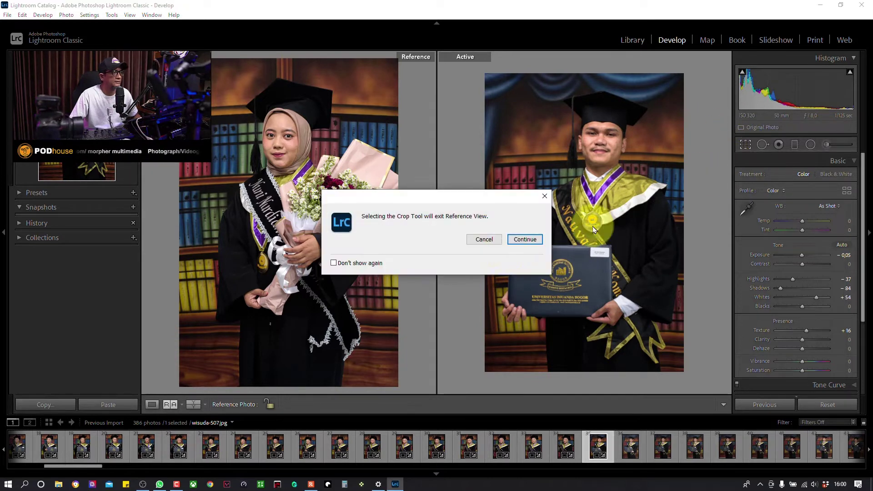
click(522, 239)
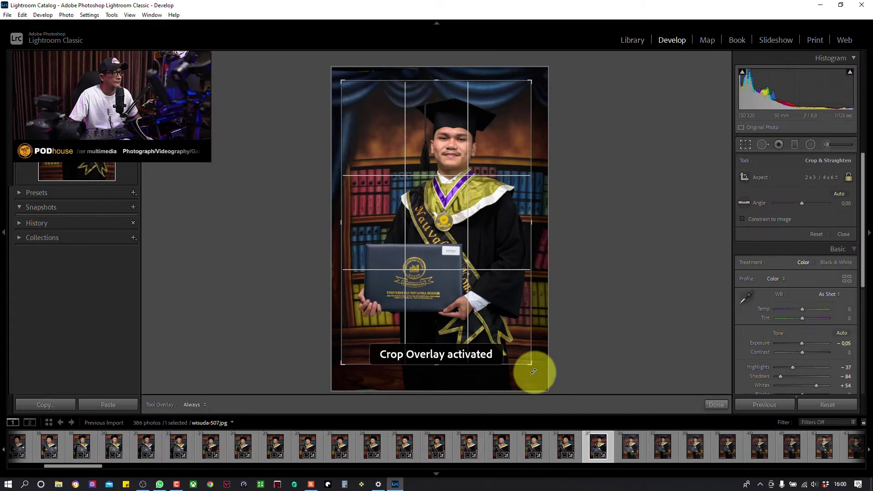
drag(532, 370, 544, 366)
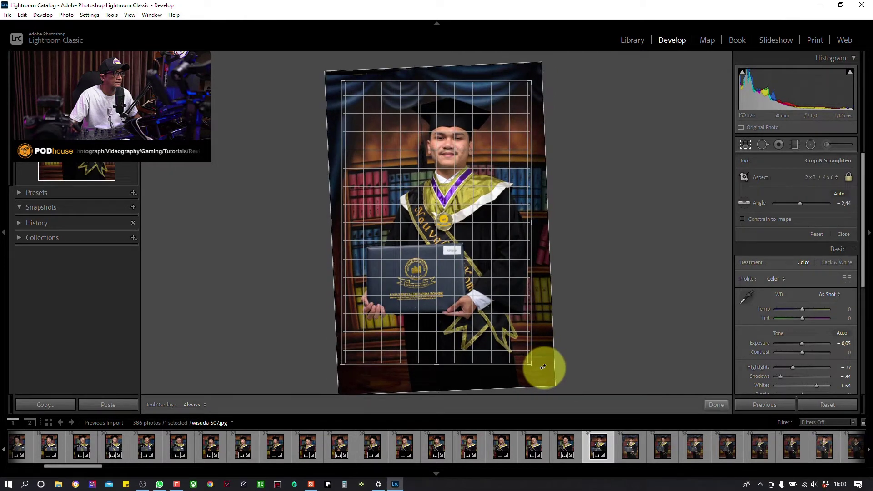
key(d)
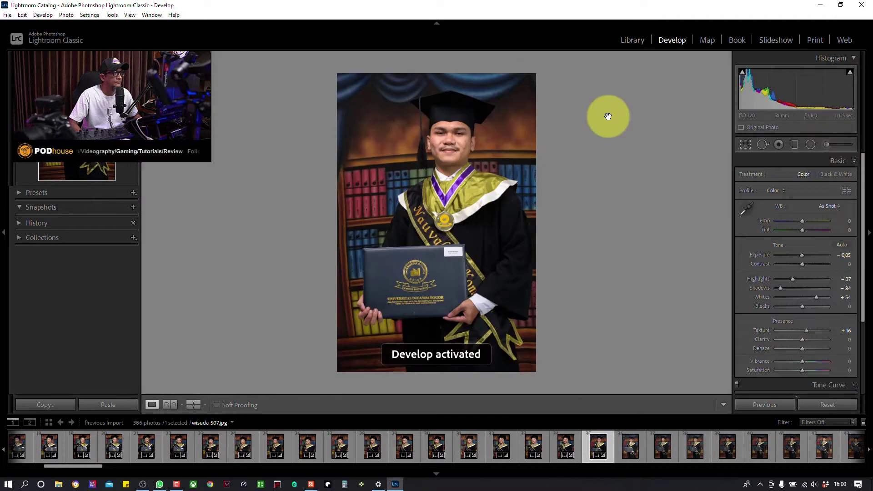
key(shift+r)
scroll(277, 459, down, 10)
Find the couple photo wisuda-568 in the filmstrip and paste the matched edit settings onto it
scroll(278, 458, up, 1)
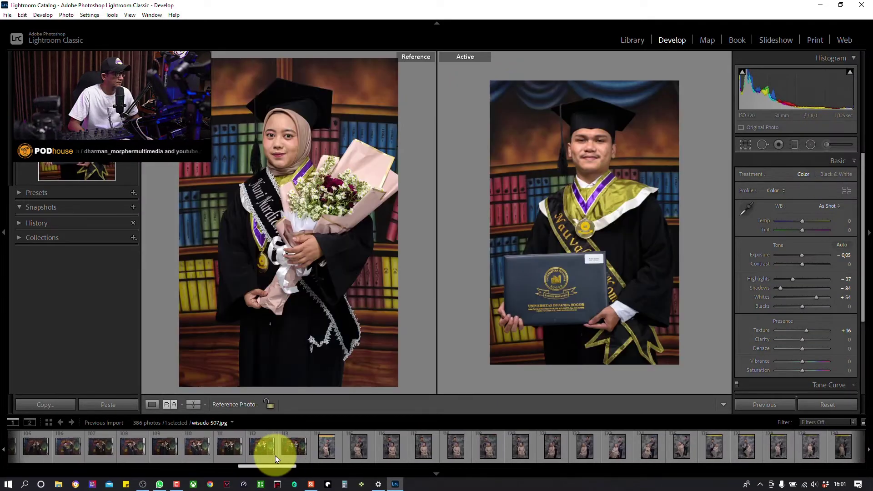
click(259, 447)
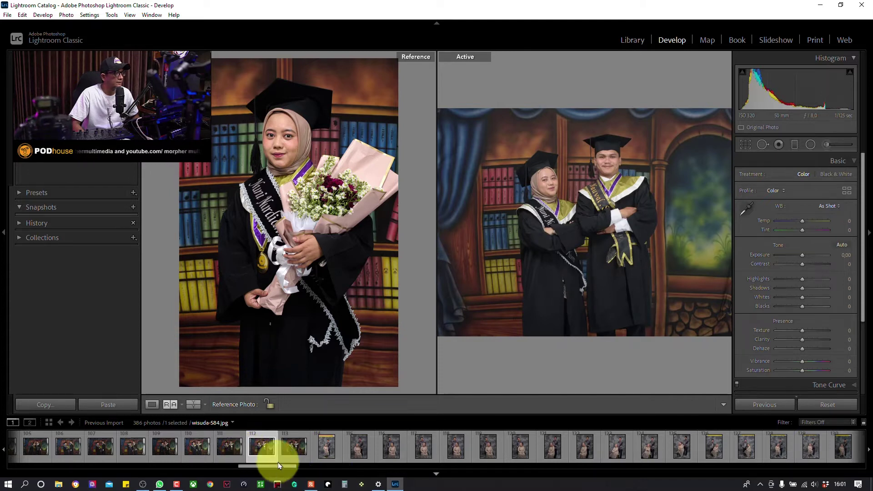
drag(282, 464, 246, 464)
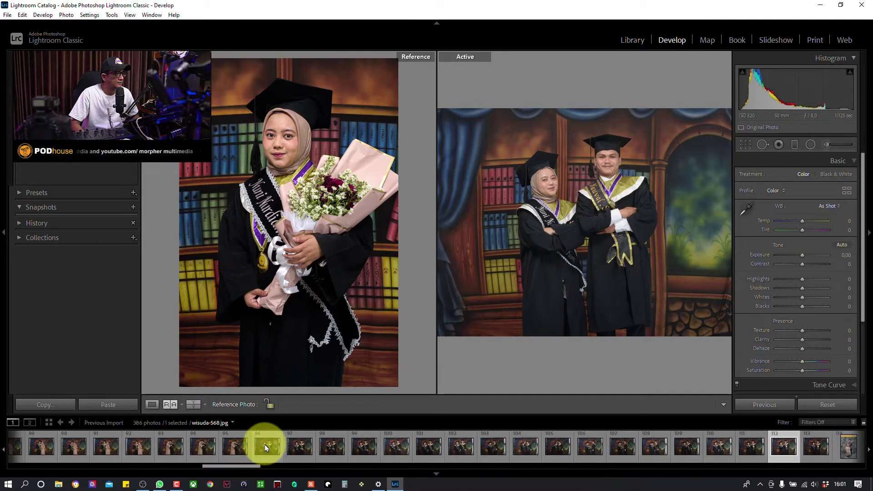
click(265, 443)
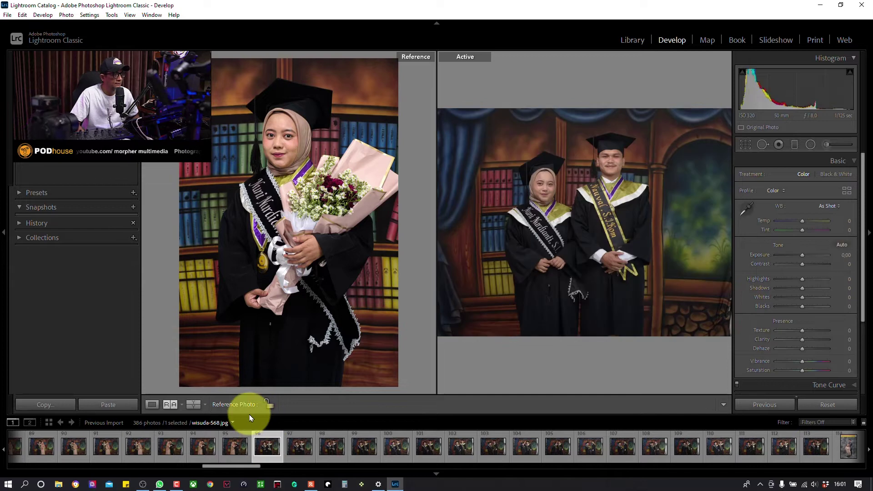
key(ctrl+shift+v)
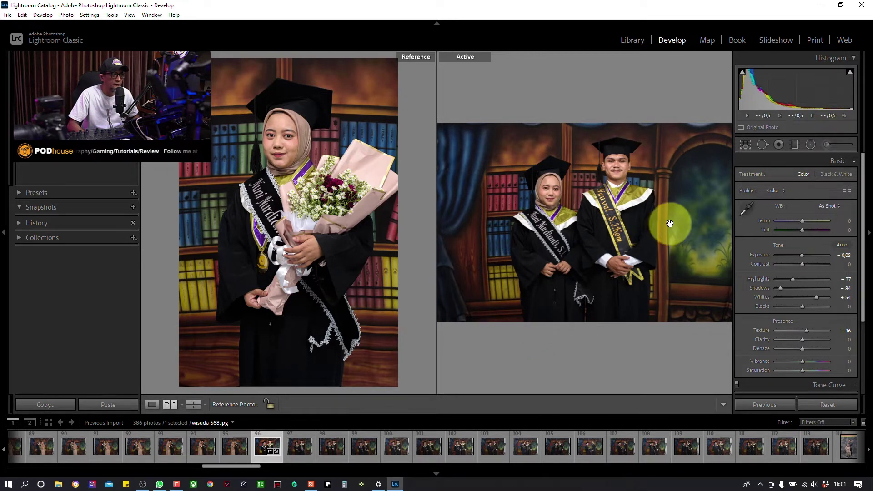
Crop couple photo wisuda-568 tighter around the two graduates at Original aspect, then inspect it
click(741, 147)
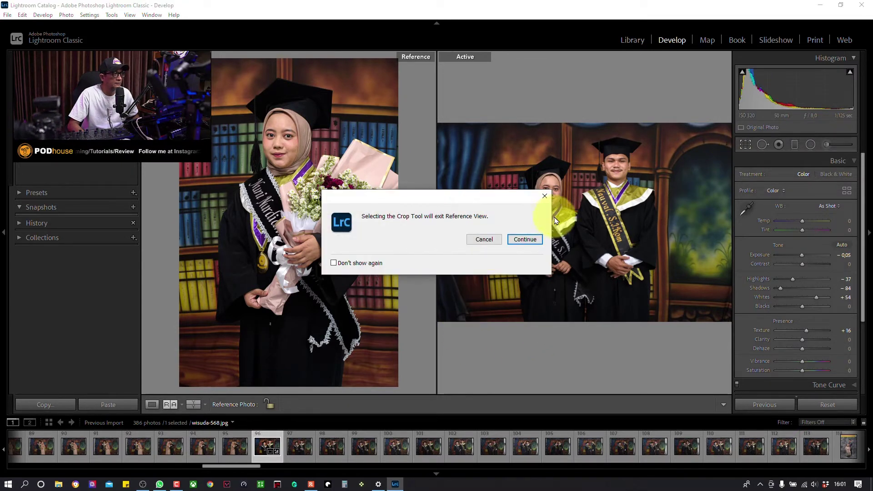
click(525, 239)
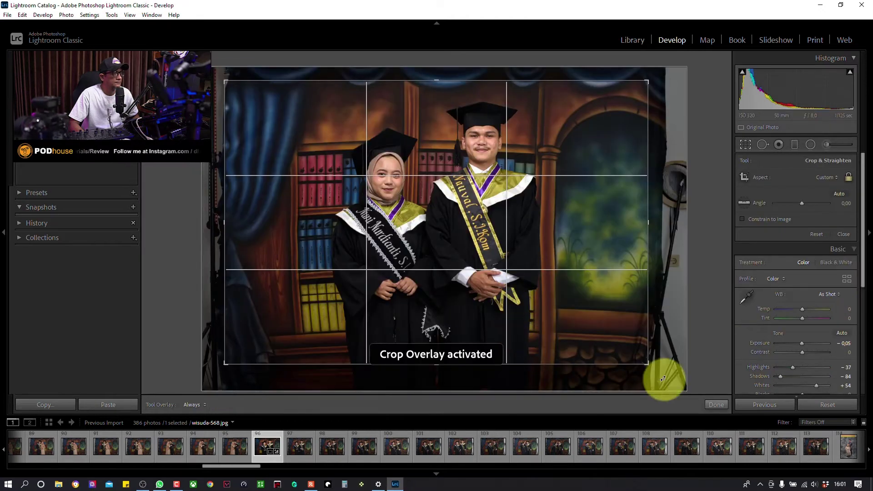
drag(651, 367, 629, 357)
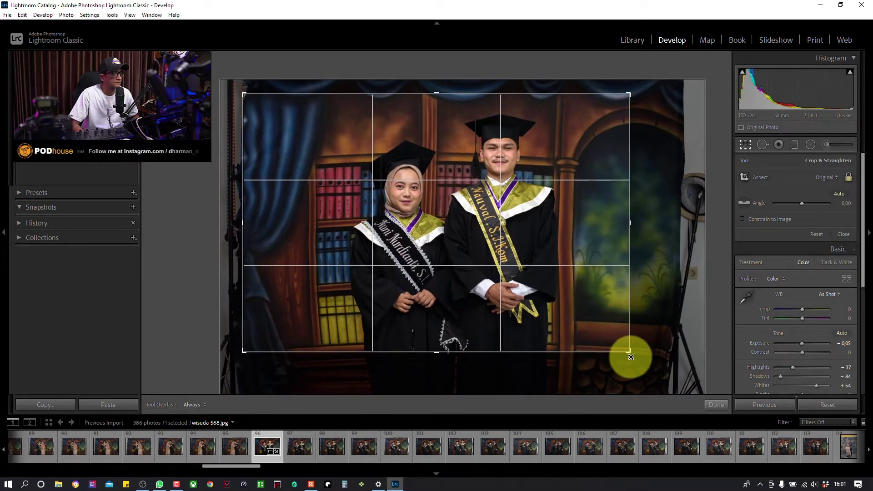
drag(564, 298, 537, 285)
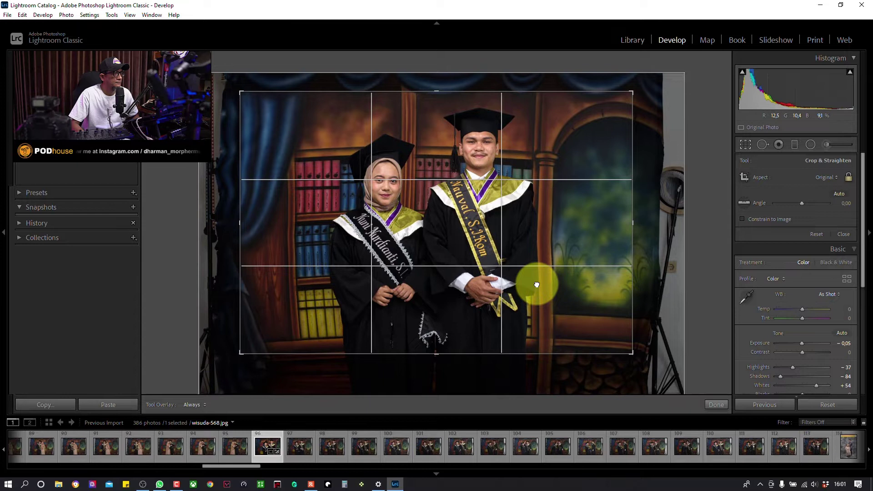
drag(240, 353, 250, 344)
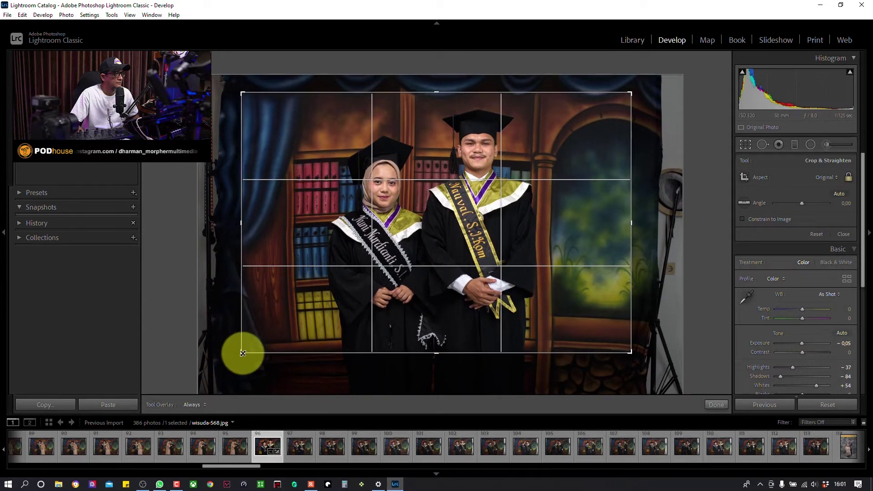
mouse_move(342, 293)
mouse_down()
mouse_move(363, 296)
mouse_move(384, 254)
mouse_up()
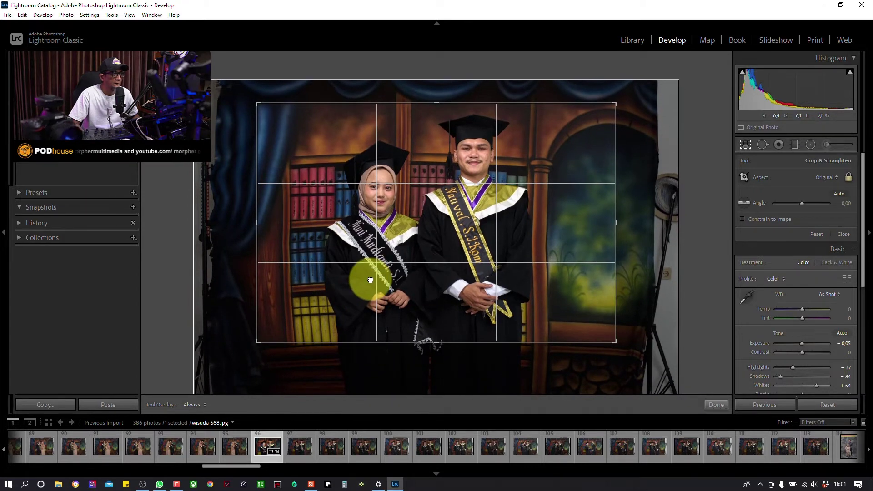
double_click(410, 231)
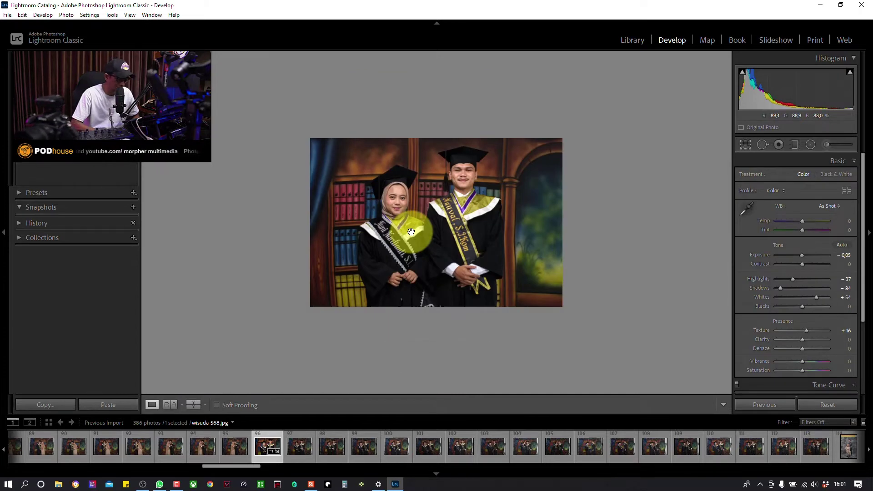
click(411, 232)
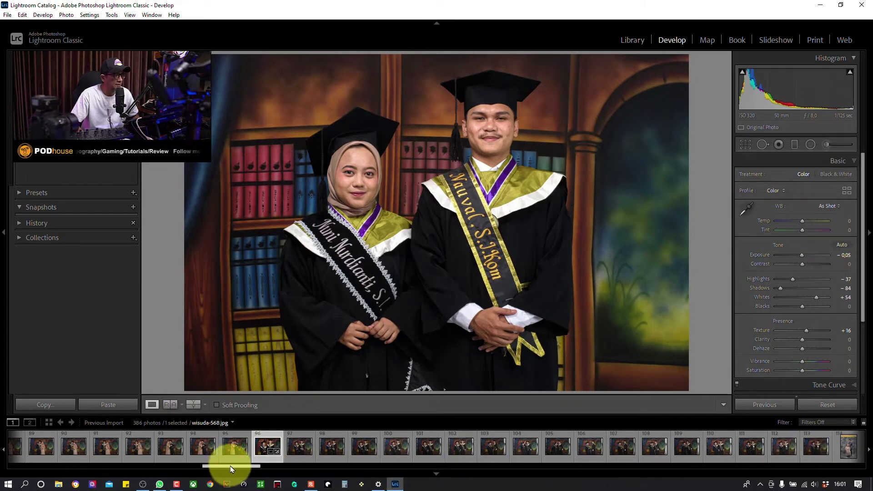
drag(231, 468, 242, 466)
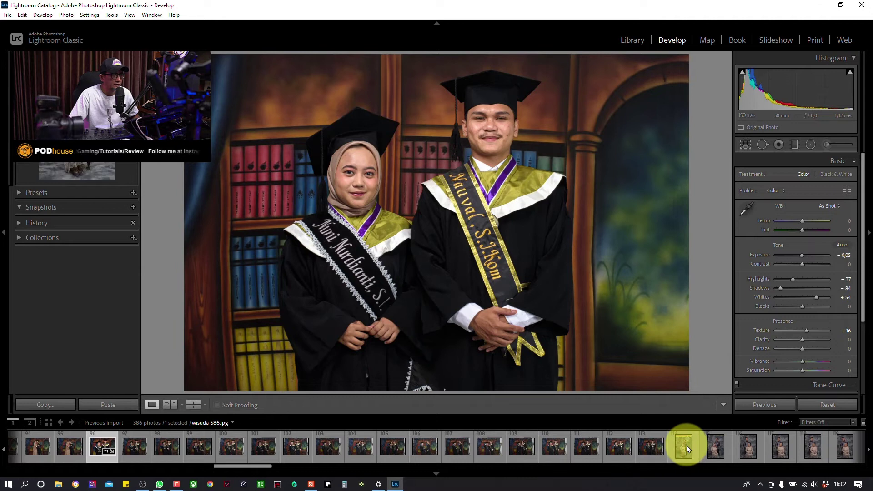
Paste the copied develop settings onto the parents' portrait wisuda-586, shown beside the reference
click(687, 446)
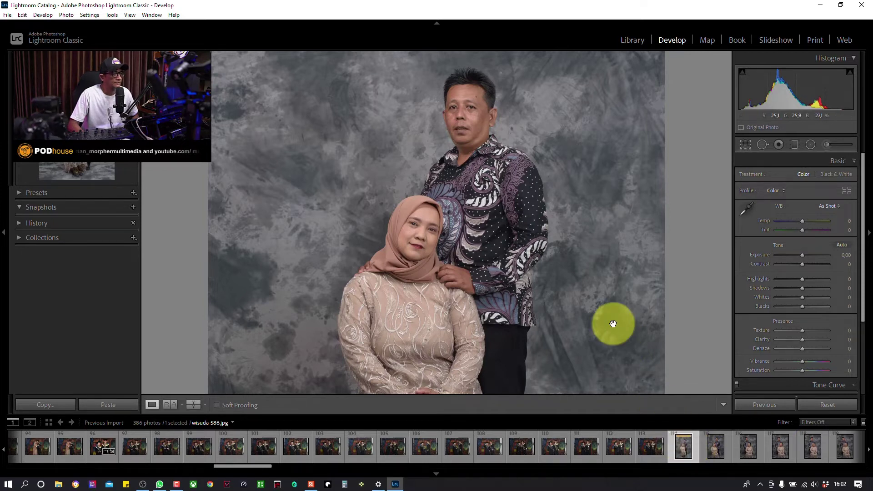
key(shift+r)
click(573, 237)
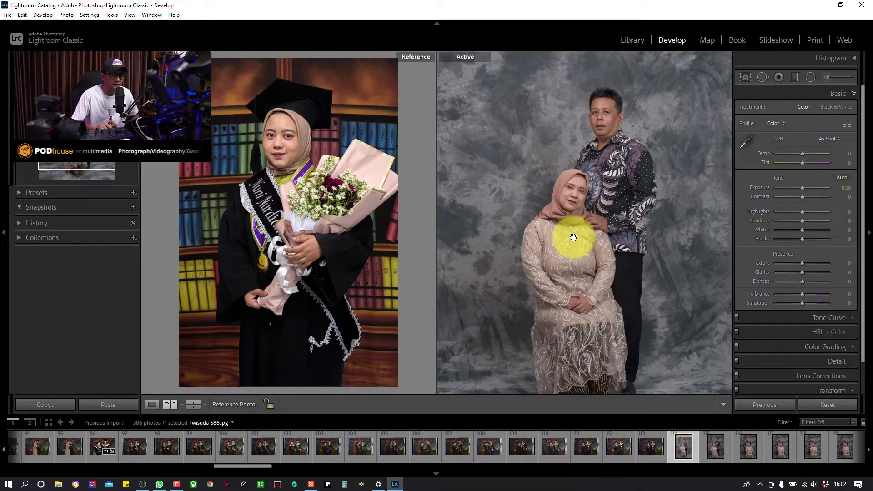
key(ctrl+shift+v)
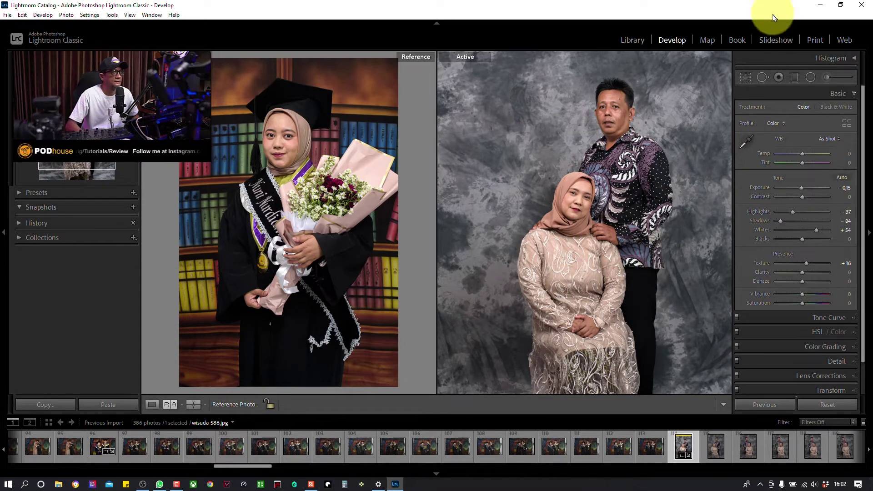
click(746, 78)
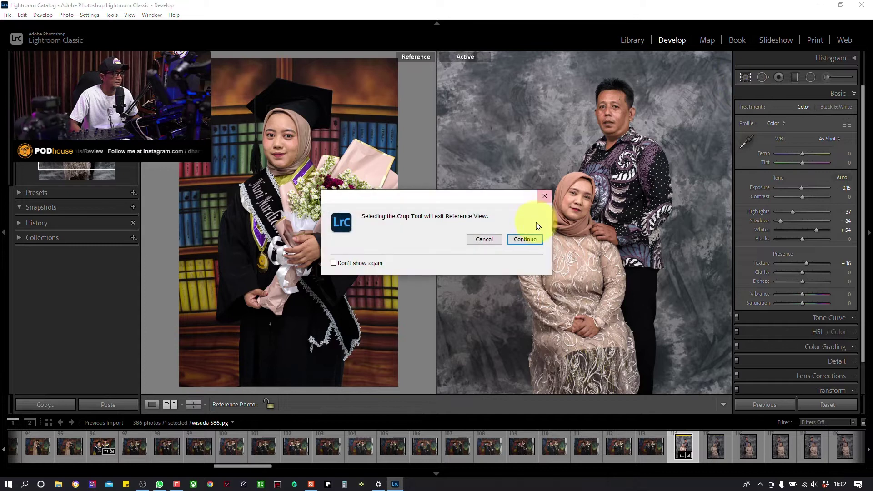
Crop wisuda-586 to a tall 2x3 frame around the seated woman and standing man
click(532, 246)
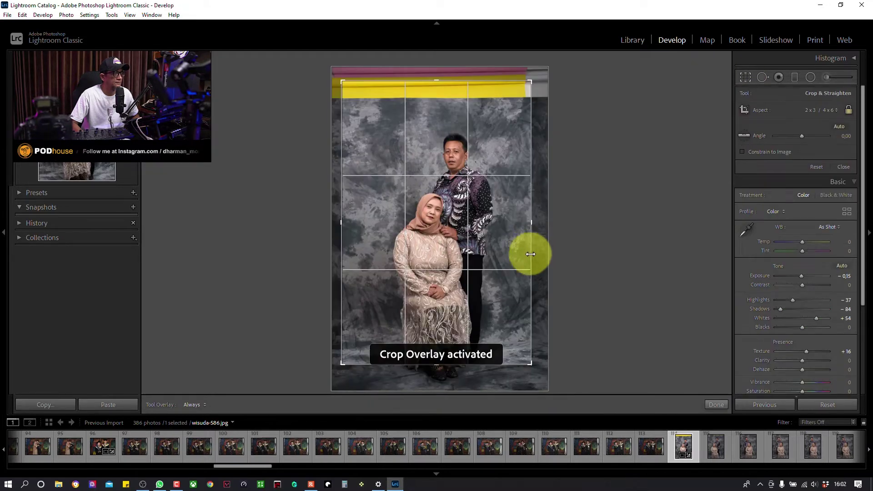
drag(503, 289, 500, 268)
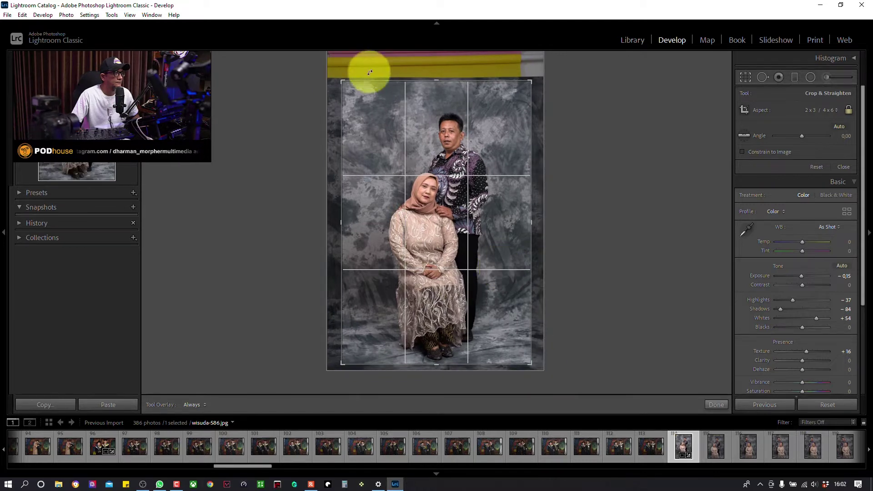
drag(342, 78, 386, 117)
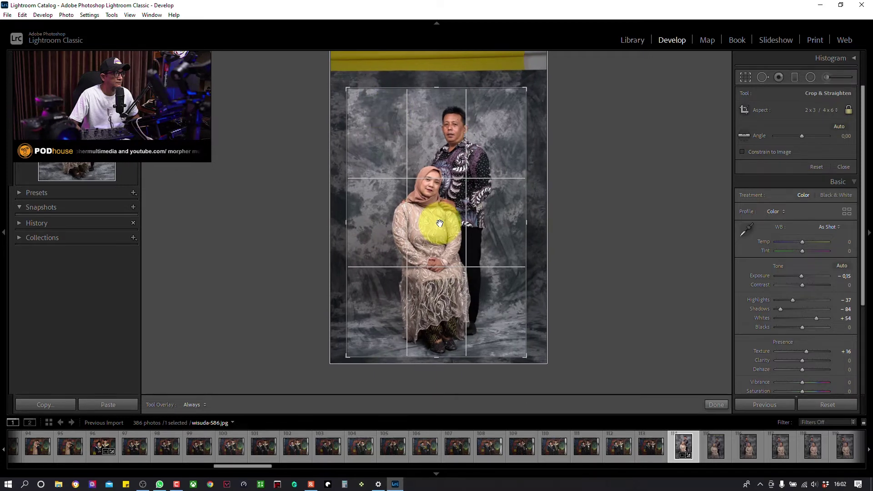
key(z)
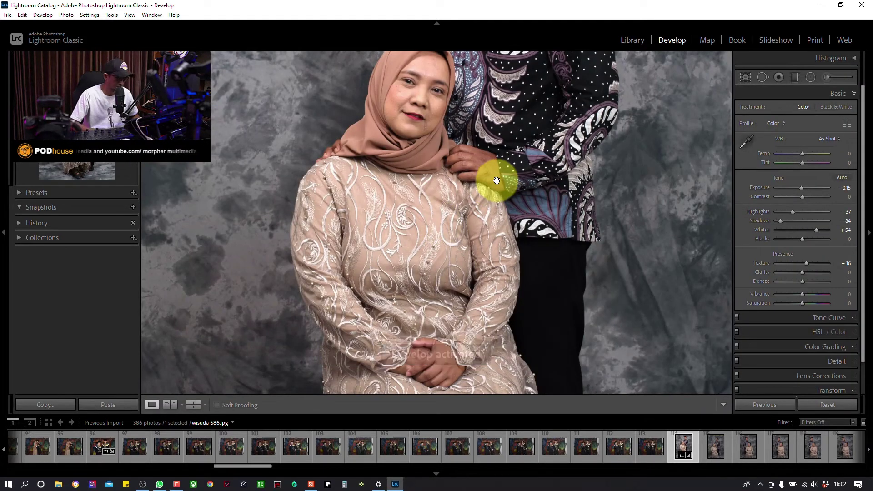
Return to Reference View and bring up graduate-in-suit photo wisuda-655 beside reference wisuda-477
click(497, 180)
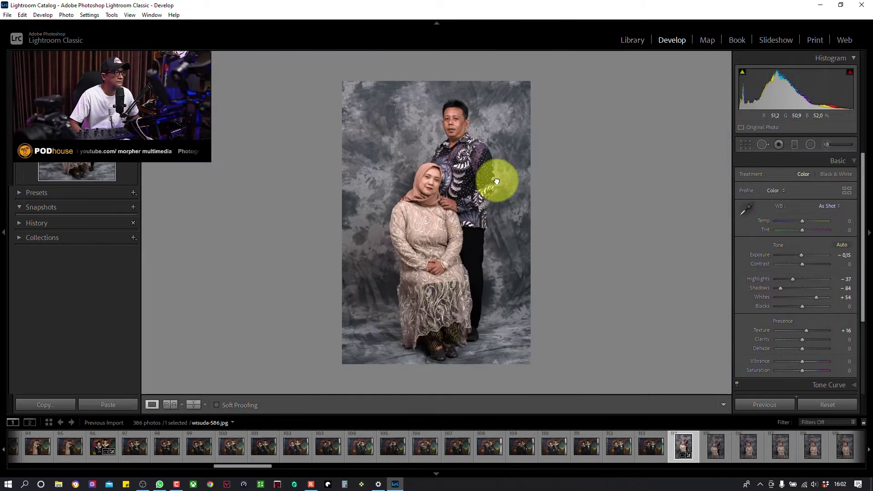
click(654, 445)
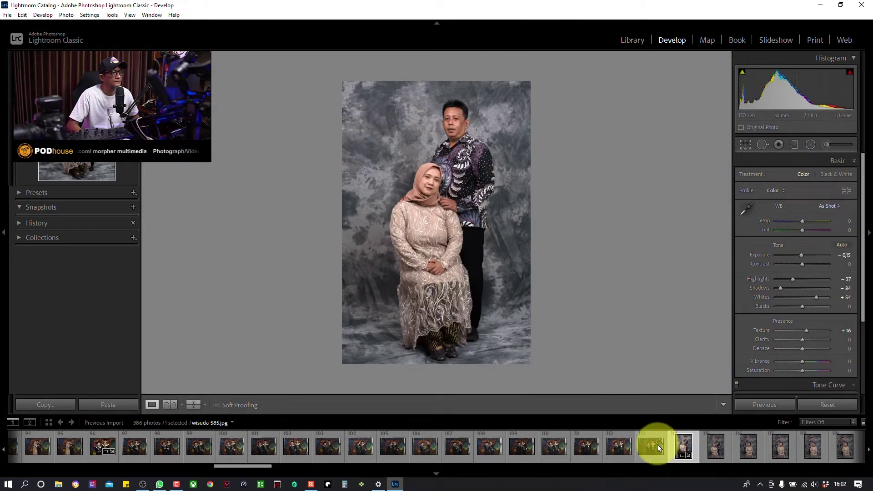
click(170, 405)
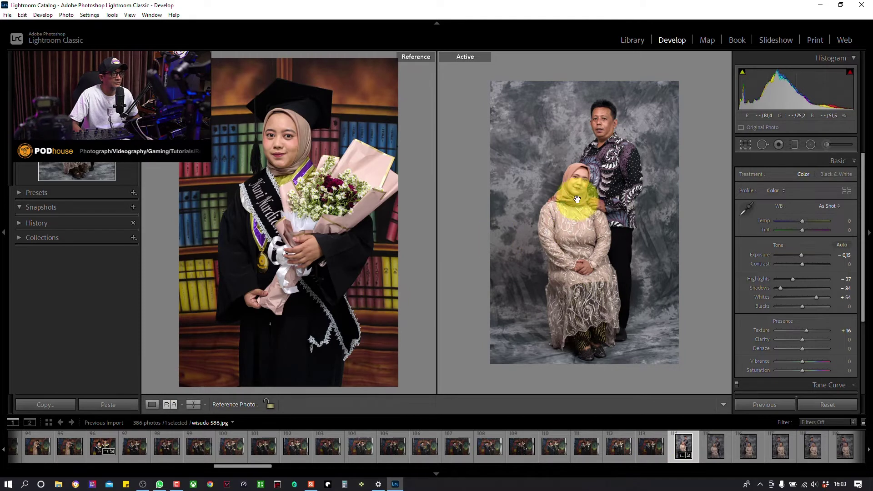
drag(264, 466, 348, 469)
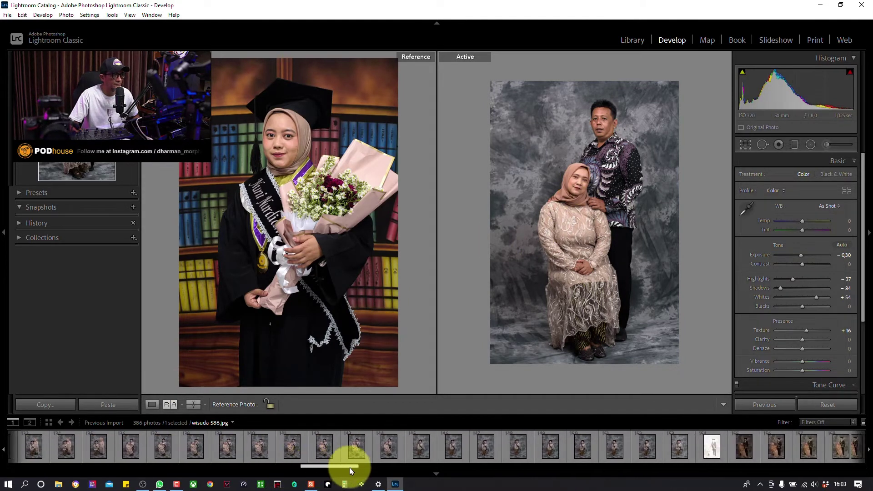
drag(348, 469, 432, 466)
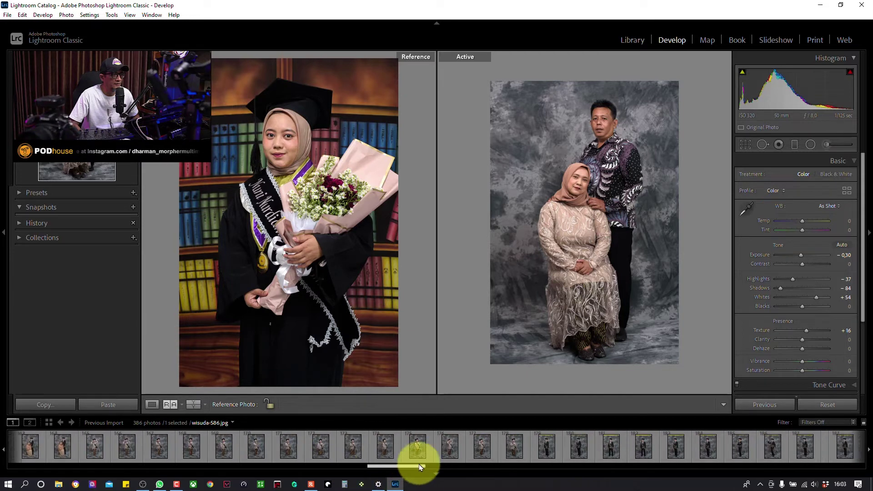
click(458, 448)
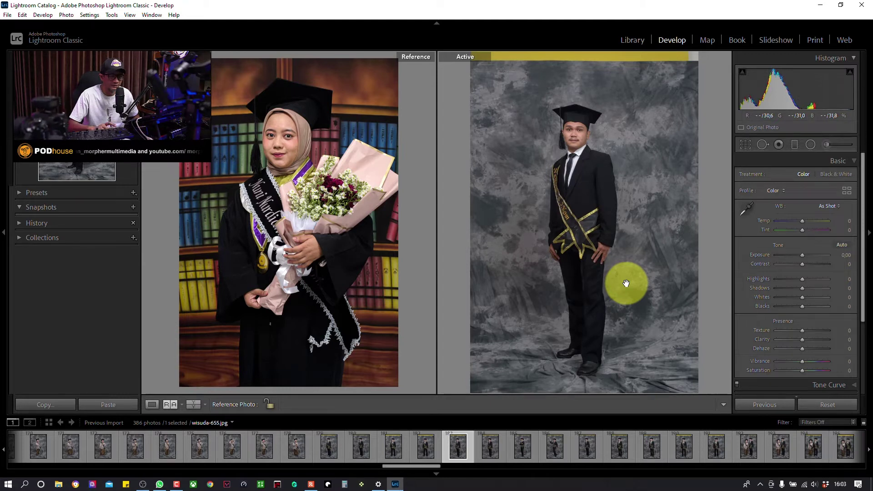
Paste the copied settings onto wisuda-655 and raise its exposure to +0.30
key(ctrl+shift+v)
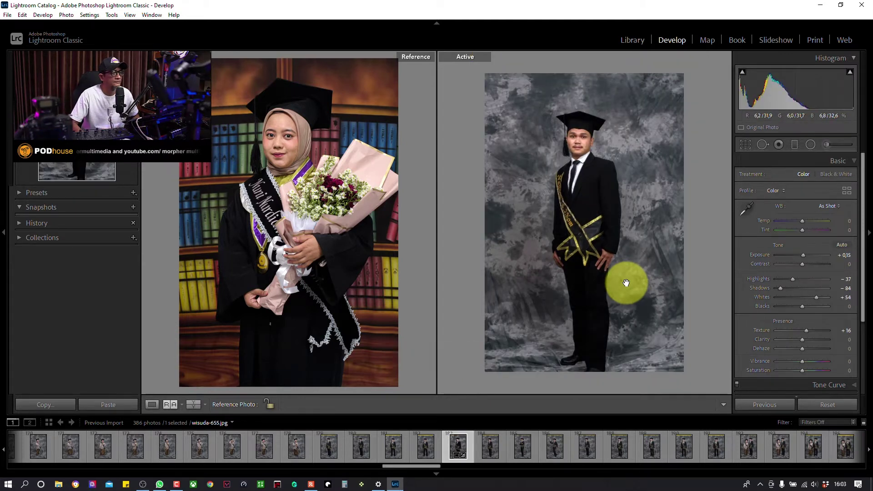
click(626, 283)
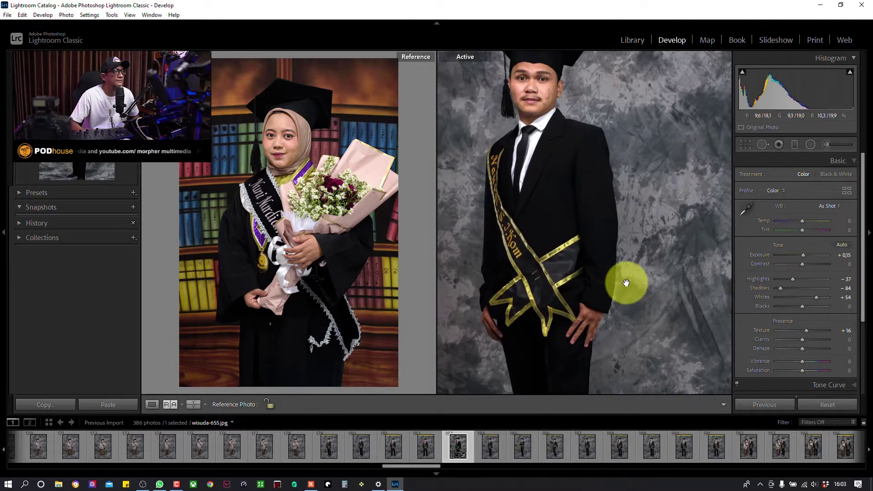
drag(600, 186, 629, 221)
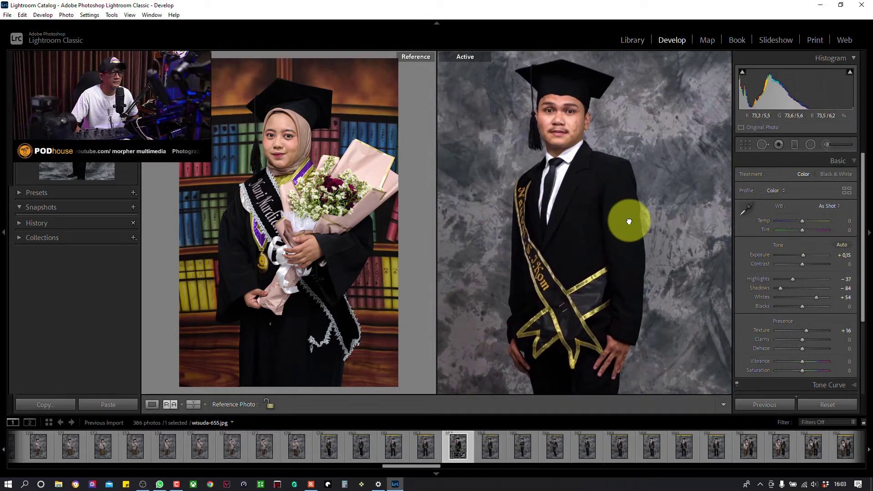
key(minus)
key(minus)
key(equal)
key(equal)
key(equal)
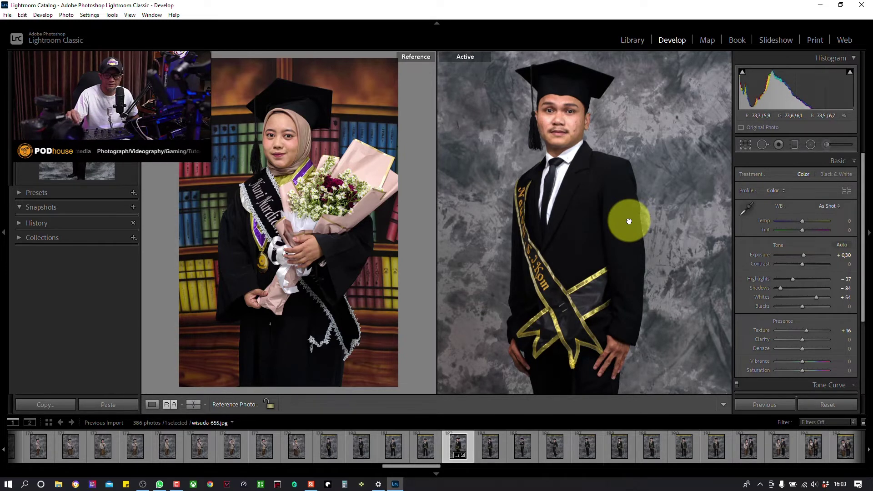
Lift the shadows of wisuda-655 to -28 and zoom back out to the whole photo
key(minus)
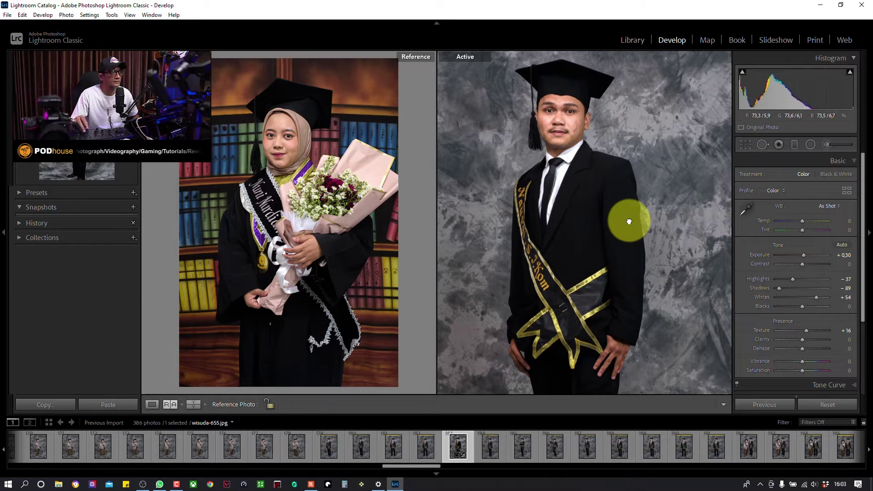
key(equal)
key(equal)
key(equal)
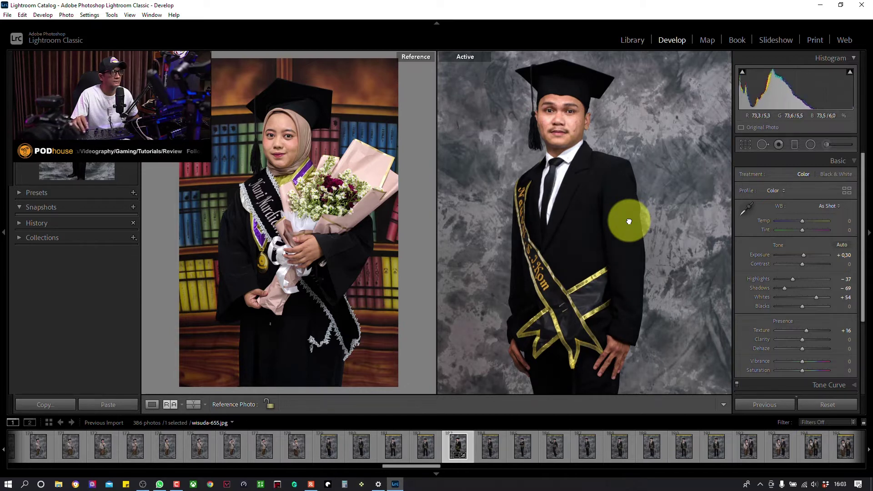
key(minus)
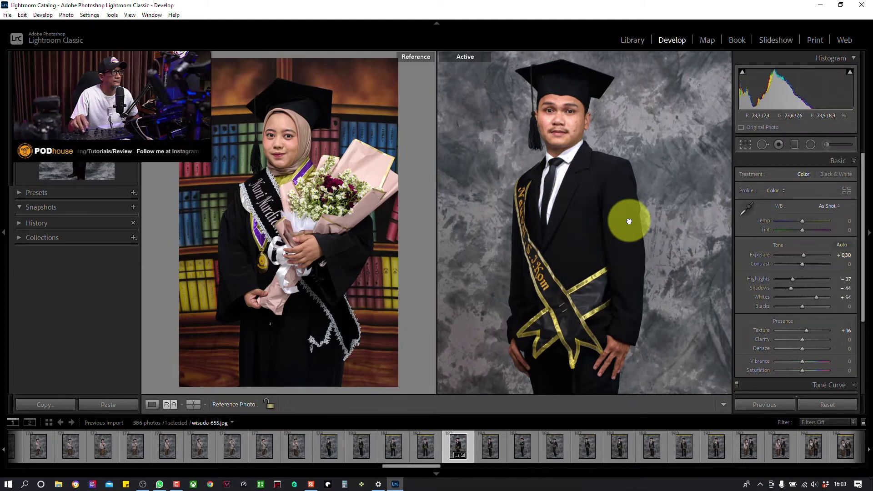
key(equal)
key(equal)
key(equal)
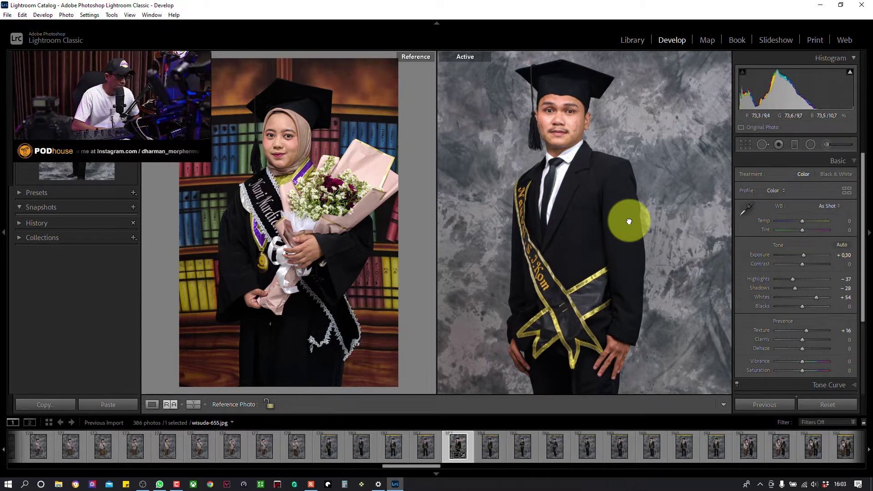
key(ctrl+0)
click(629, 221)
Crop wisuda-655 to a tighter 2x3 frame from the graduate's cap to his thighs
click(744, 79)
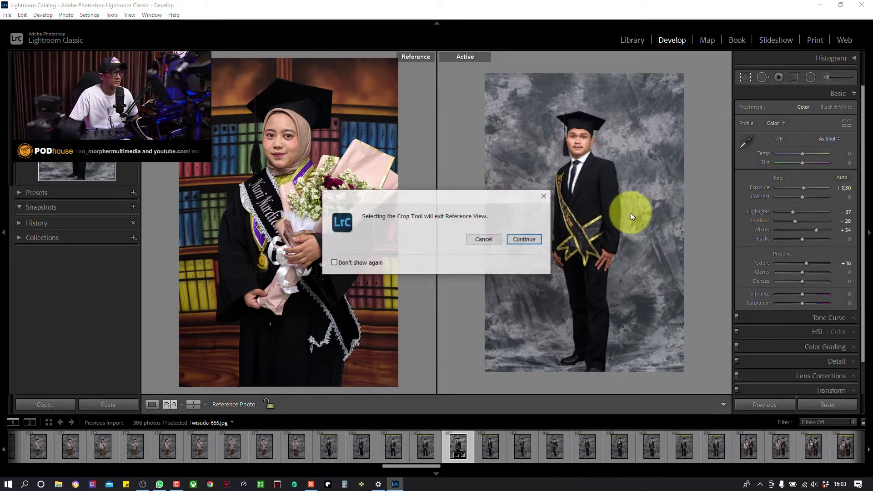
click(521, 239)
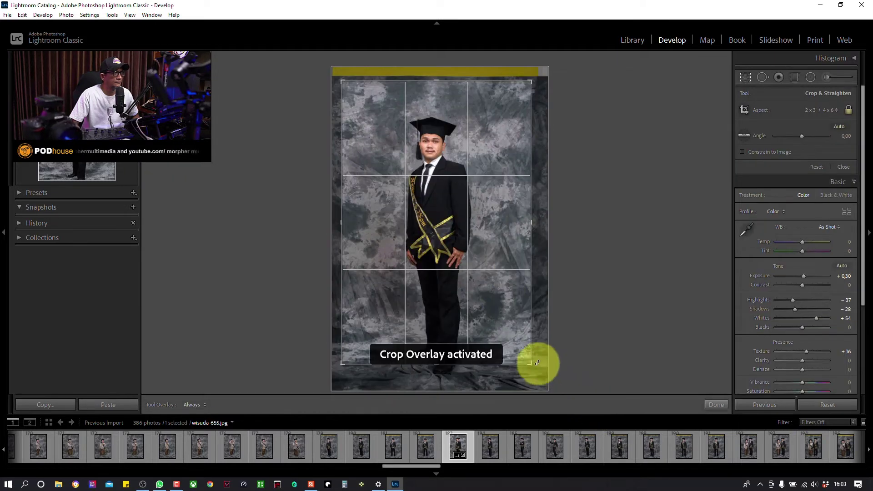
drag(530, 364, 525, 340)
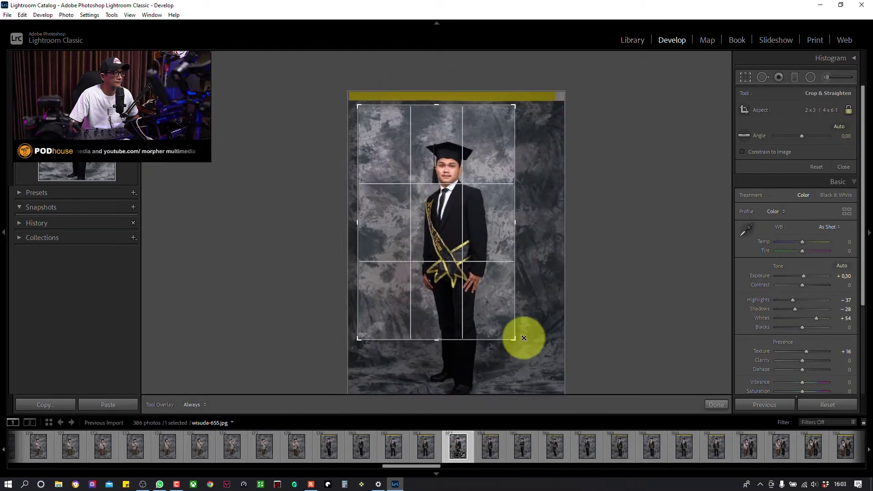
drag(497, 250, 477, 230)
mouse_move(360, 337)
mouse_down()
mouse_move(369, 316)
mouse_move(419, 294)
mouse_up()
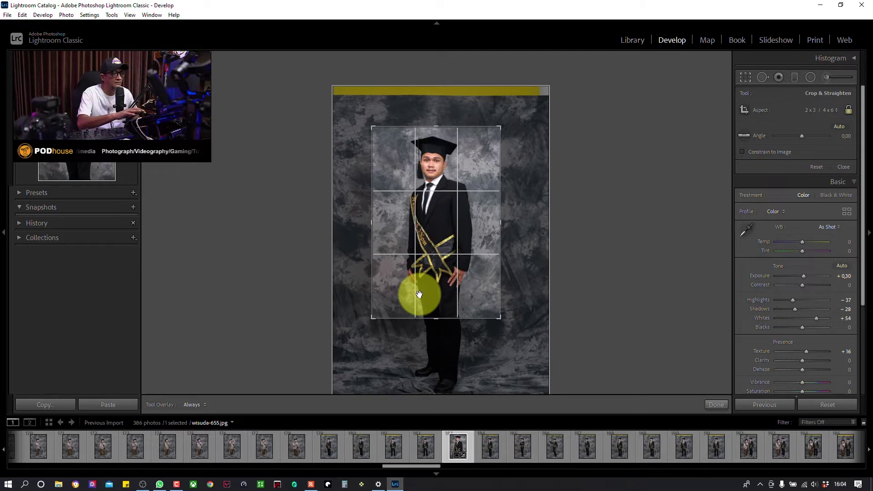
double_click(419, 294)
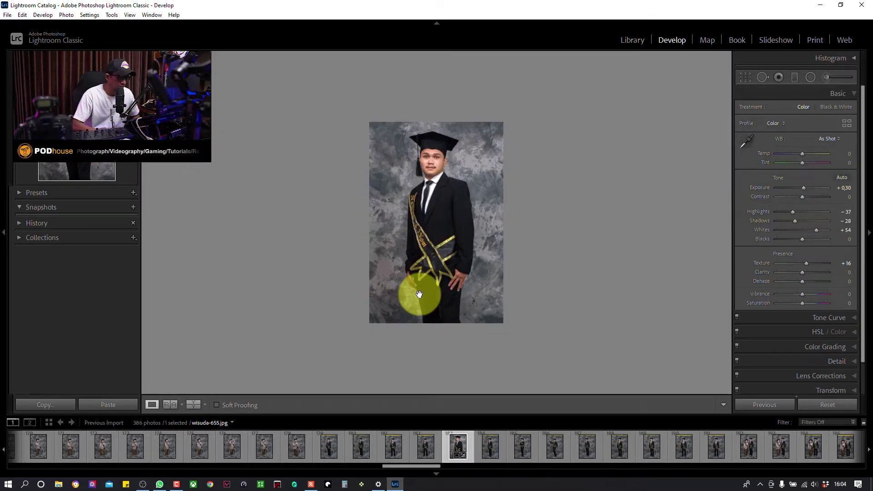
Zoom in to check the cropped graduate's face, then show him beside reference wisuda-477
click(420, 294)
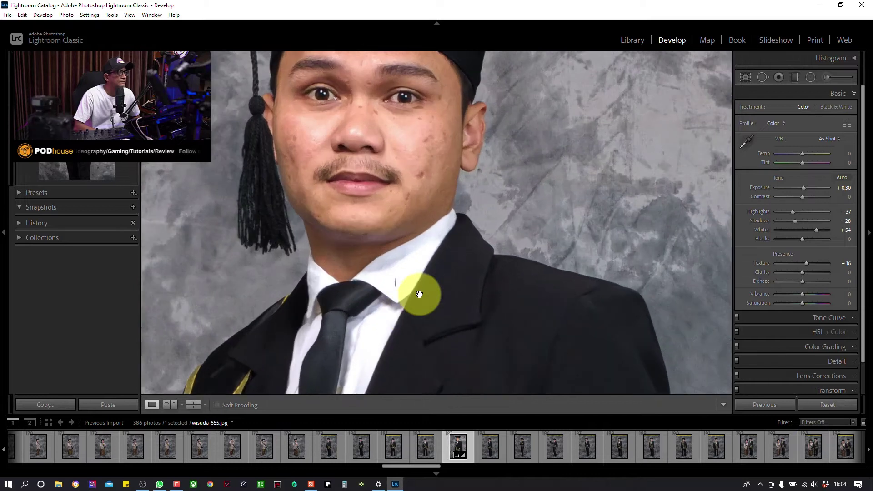
click(419, 294)
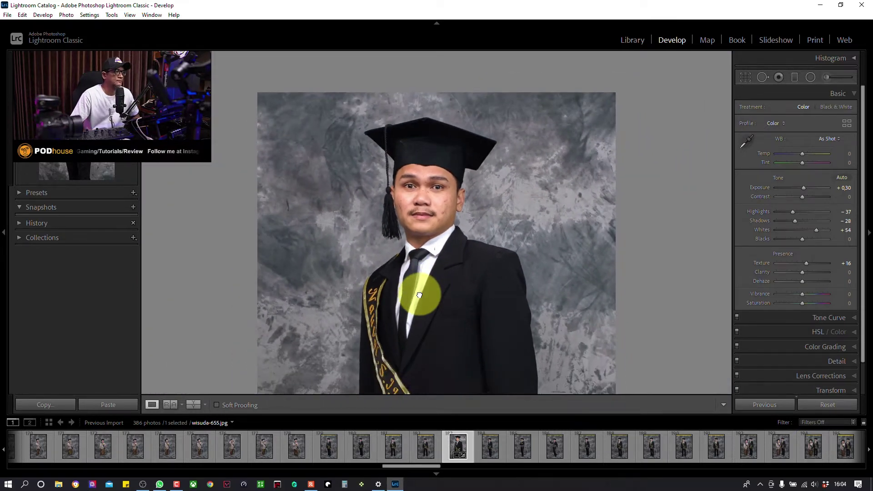
click(419, 295)
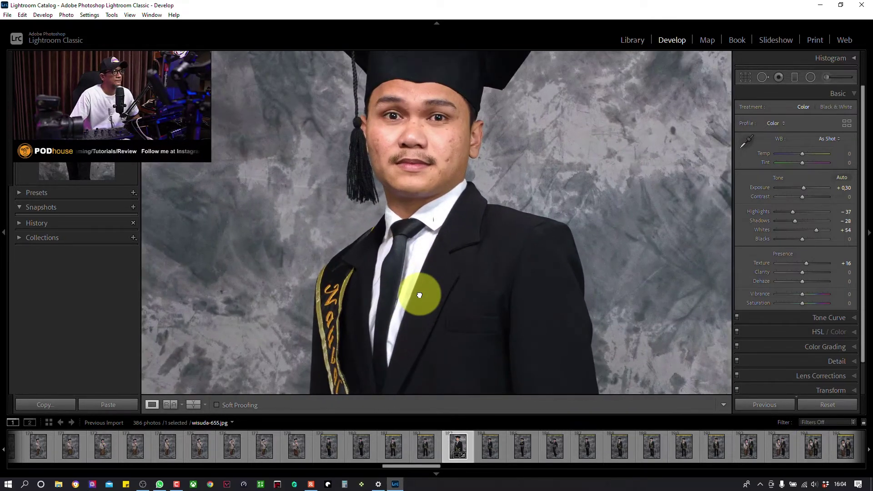
key(ctrl+minus)
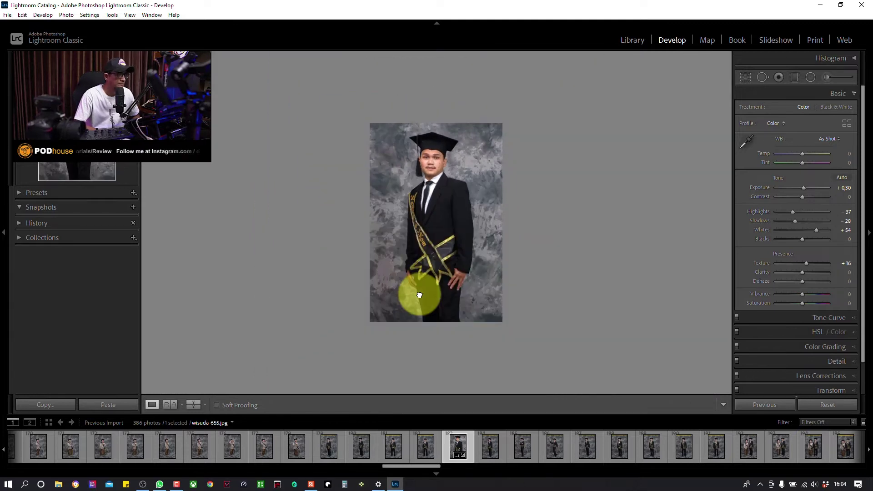
key(ctrl+equal)
key(ctrl+equal)
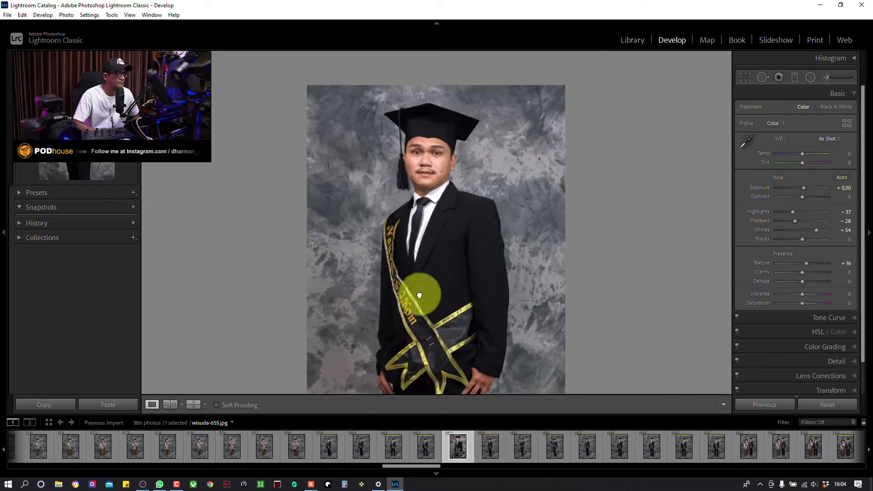
click(171, 404)
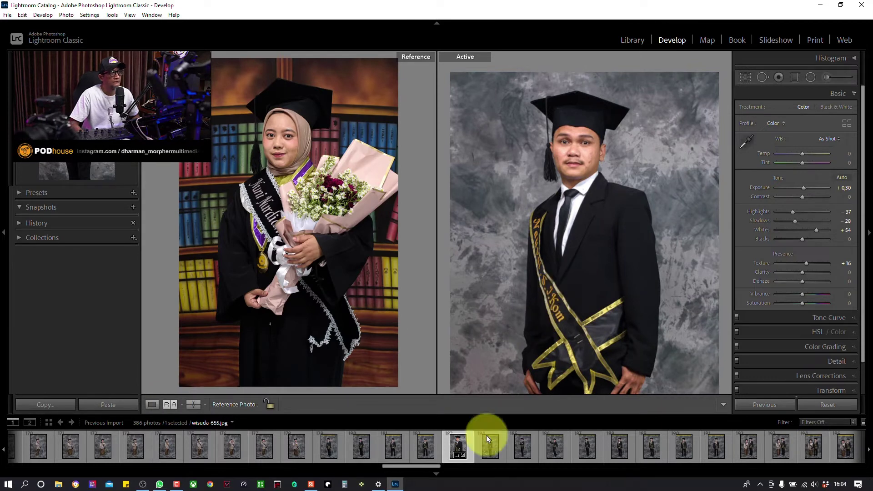
Browse the filmstrip to sofa couple photo wisuda-787, check it, and compare with reference wisuda-477
click(492, 446)
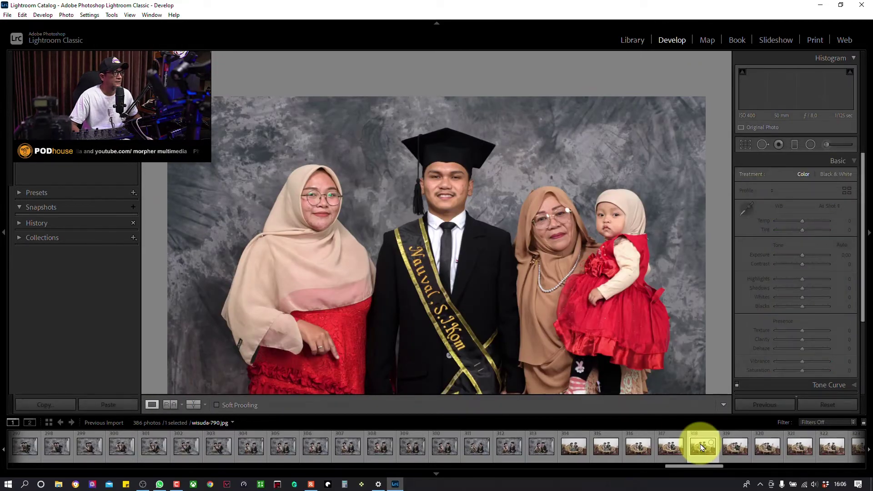
click(703, 445)
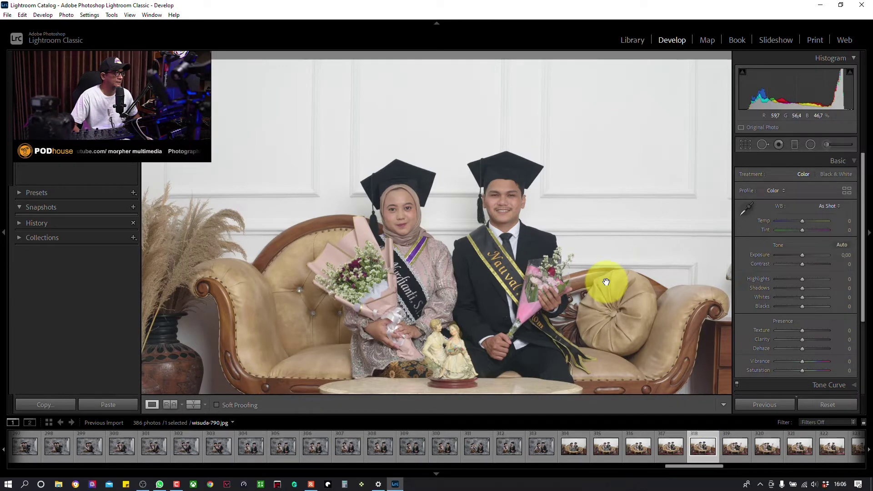
click(740, 450)
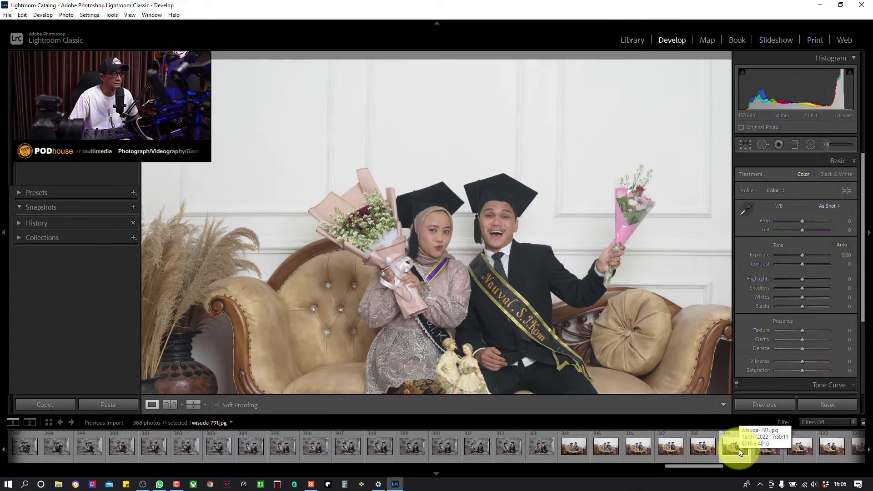
click(574, 449)
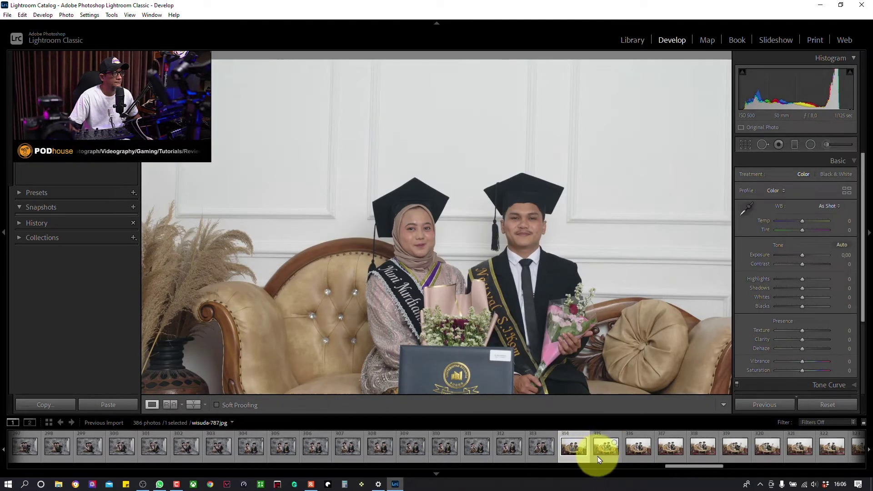
click(612, 452)
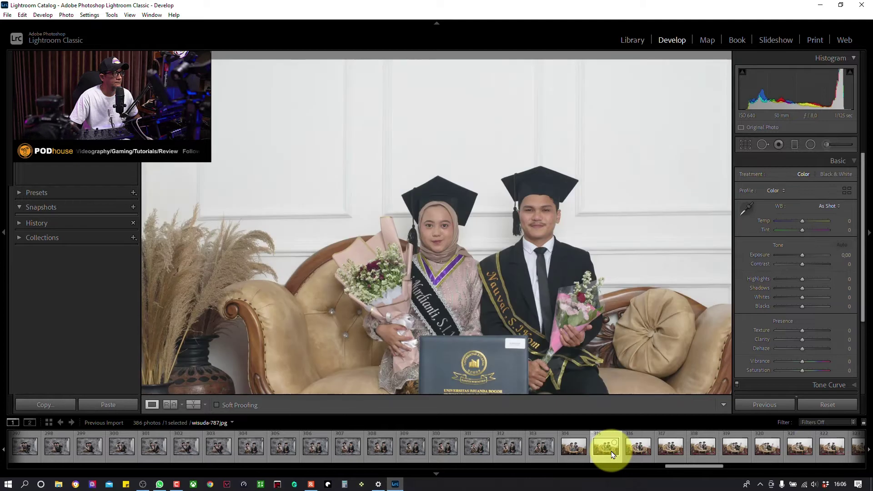
click(600, 343)
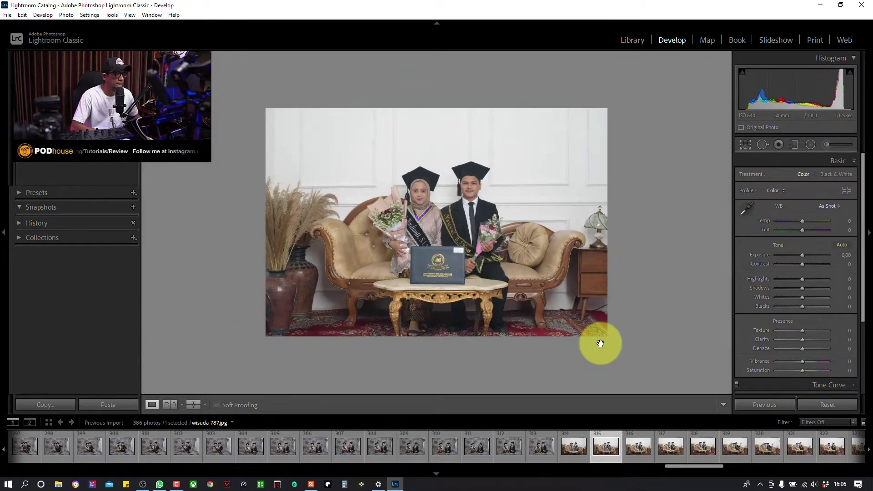
click(601, 343)
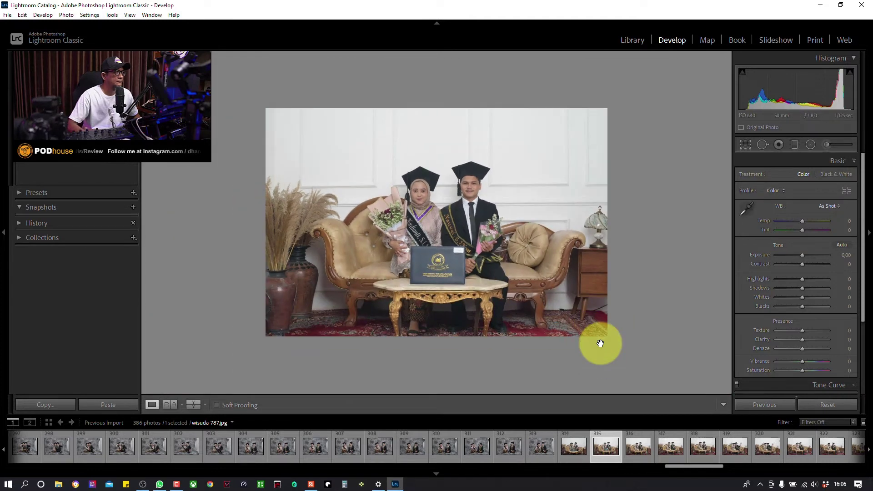
click(170, 404)
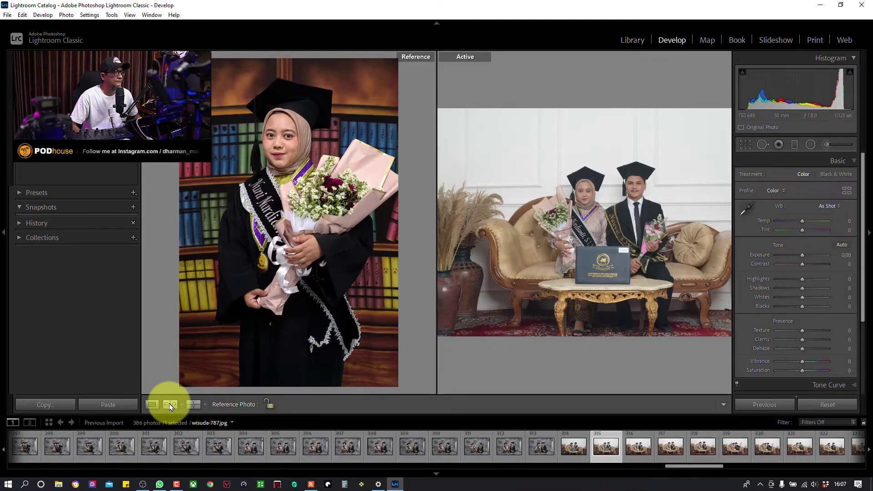
Paste the copied settings onto wisuda-787 and deepen its blacks to -75
key(ctrl+shift+v)
click(630, 348)
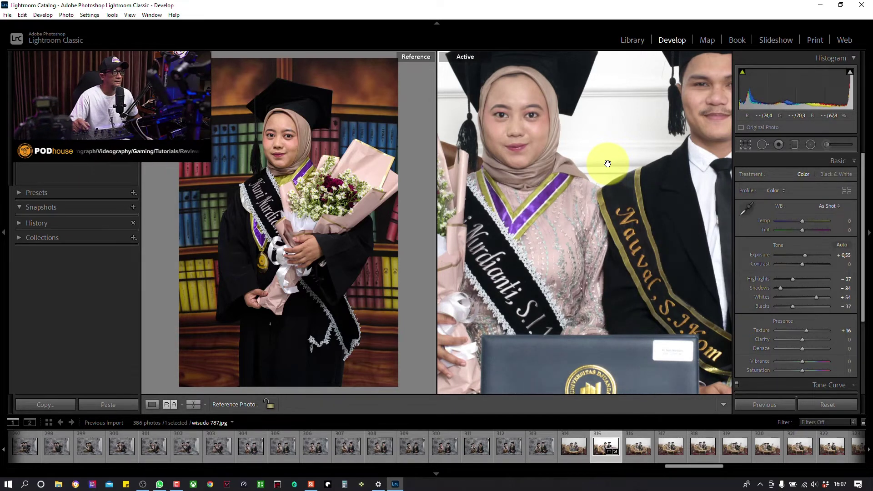
key(minus)
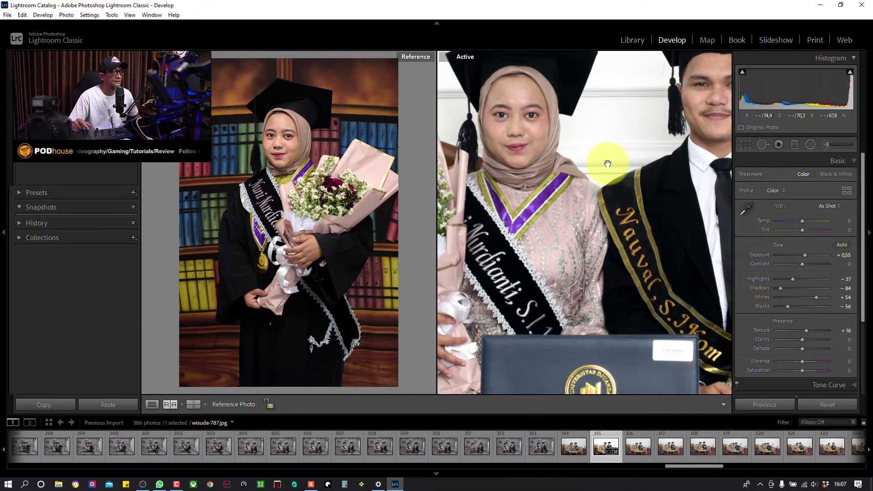
key(minus)
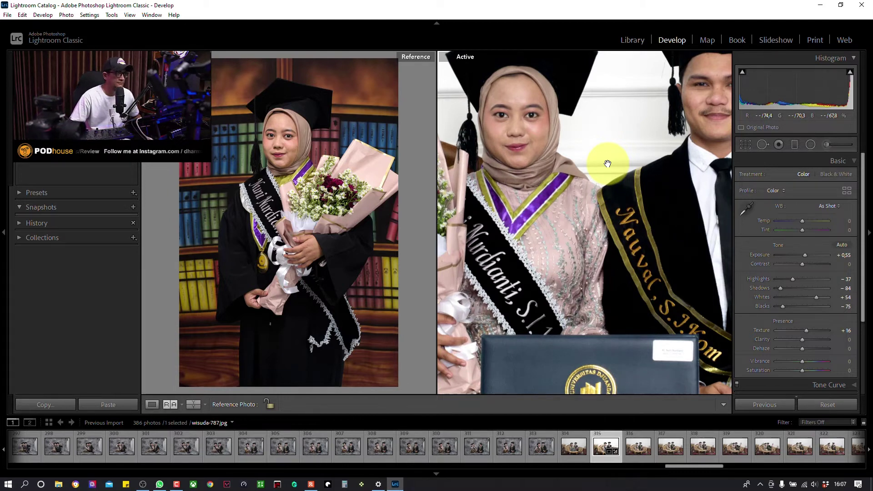
click(742, 144)
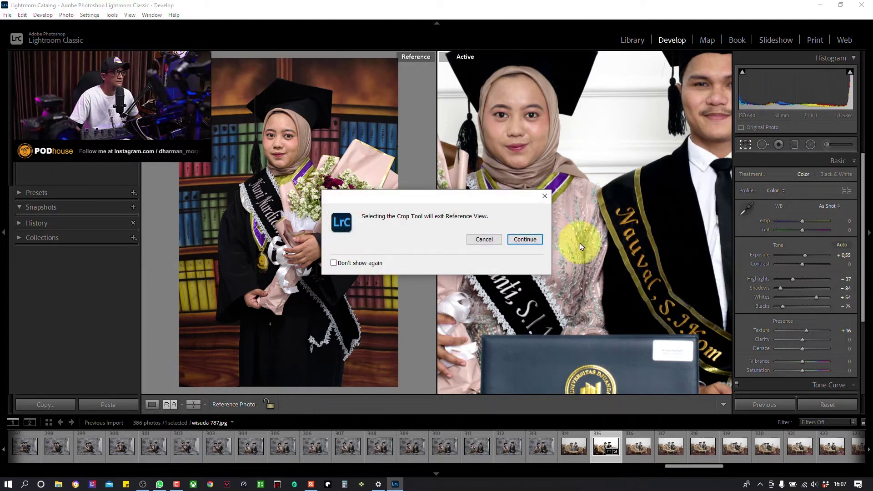
Apply the crop to couple photo wisuda-787 and fit the cropped image in view
click(535, 241)
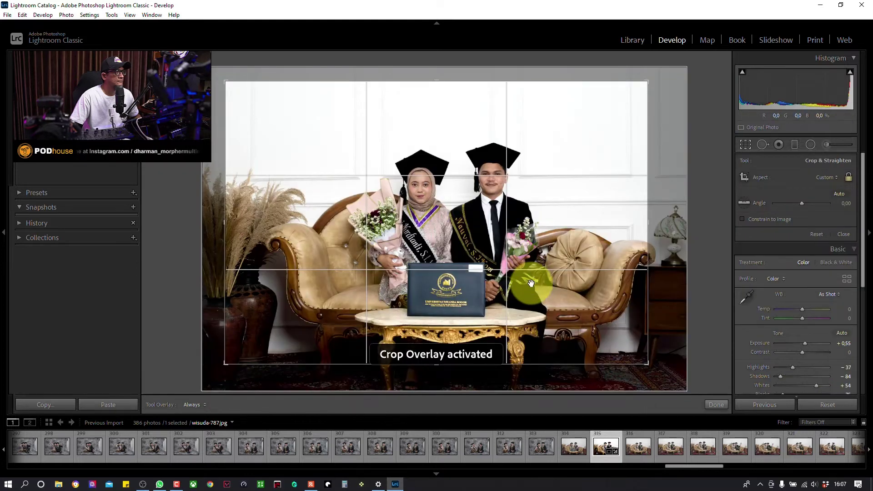
mouse_move(548, 251)
mouse_down()
mouse_move(529, 251)
mouse_move(530, 228)
mouse_up()
key(d)
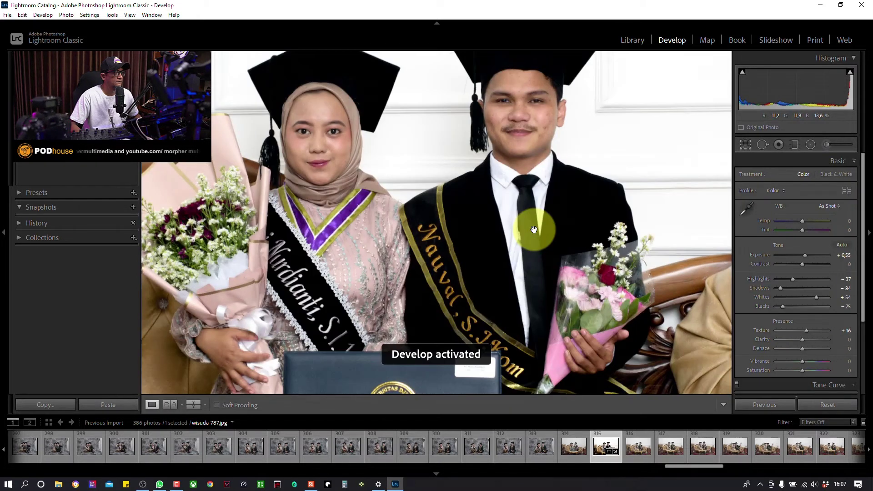
click(539, 201)
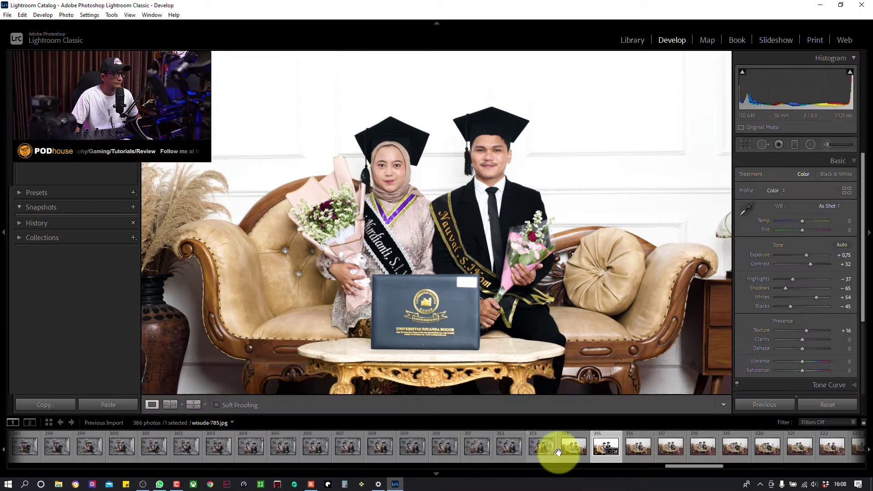
Set wisuda-787 as the reference photo and copy all its develop settings
right_click(598, 446)
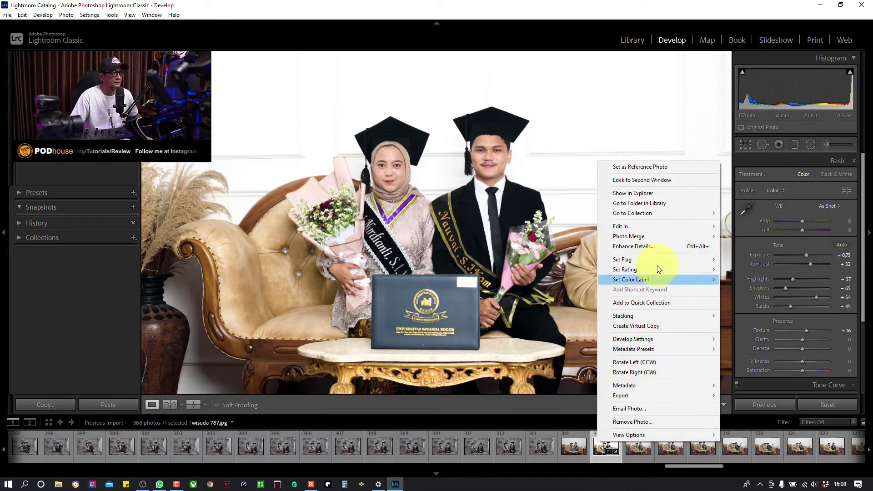
click(665, 167)
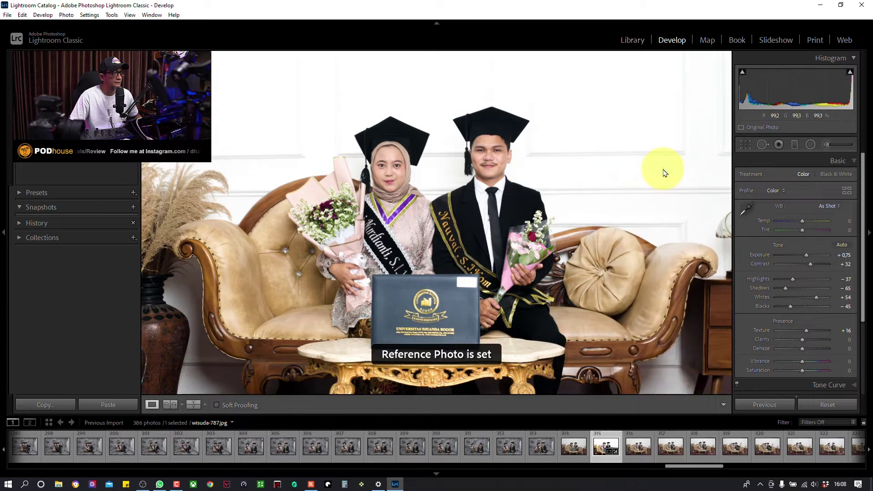
click(636, 447)
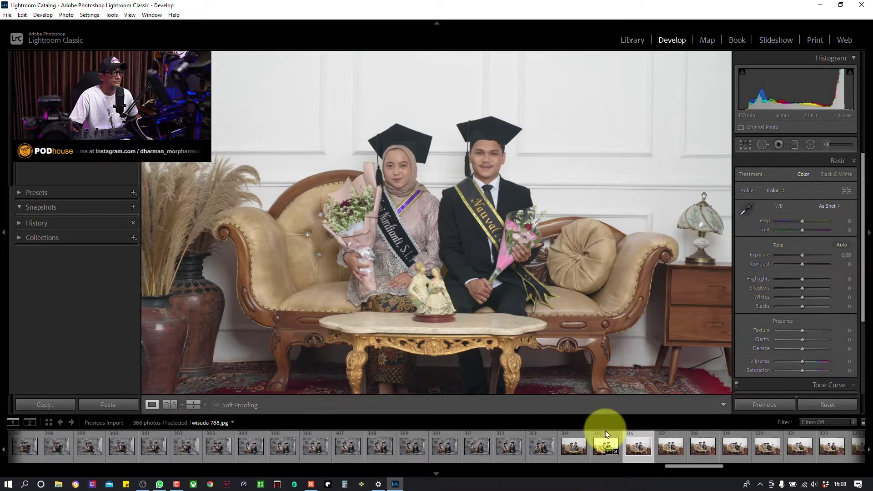
click(602, 446)
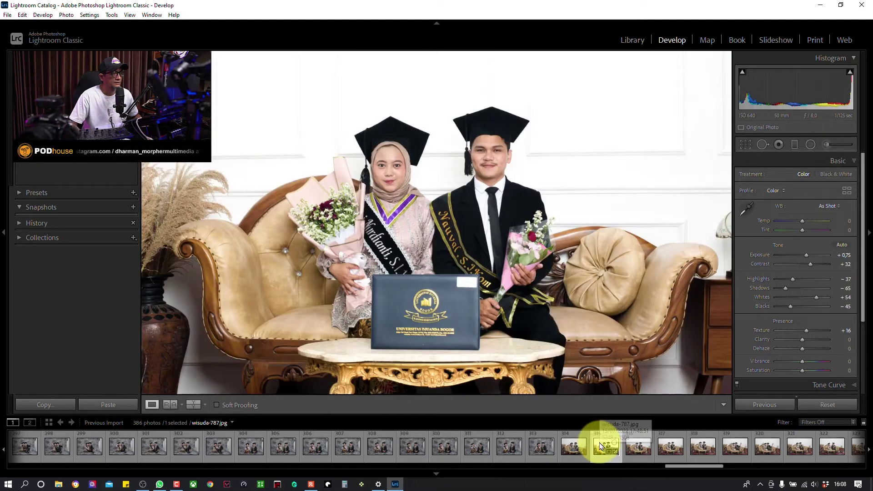
key(ctrl+shift+c)
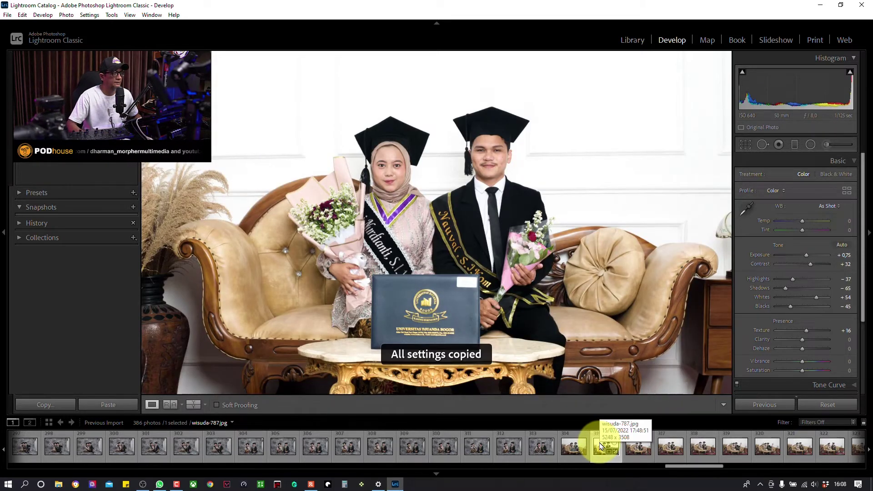
Paste the copied develop settings onto wisuda-788 and compare it side by side with the reference
click(638, 446)
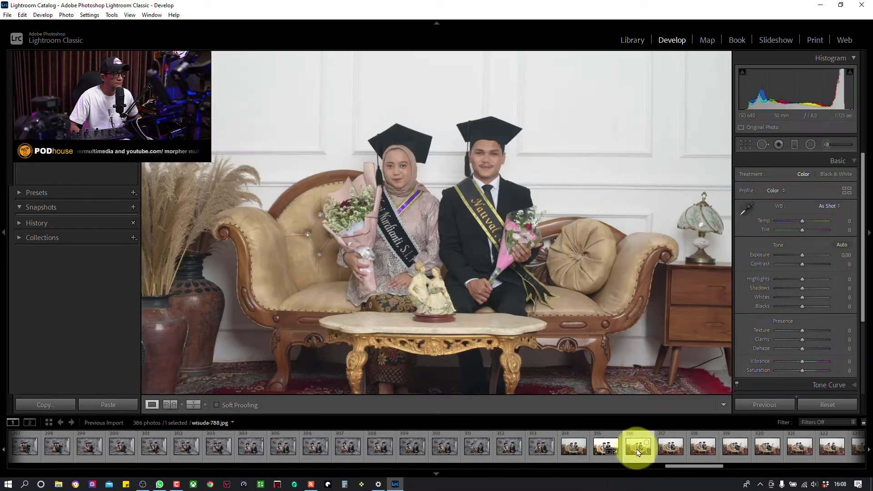
key(ctrl+shift+v)
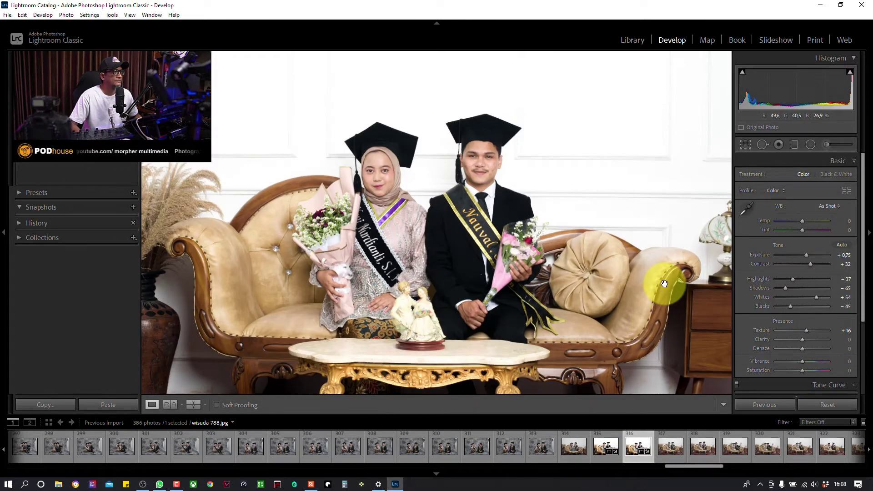
click(171, 404)
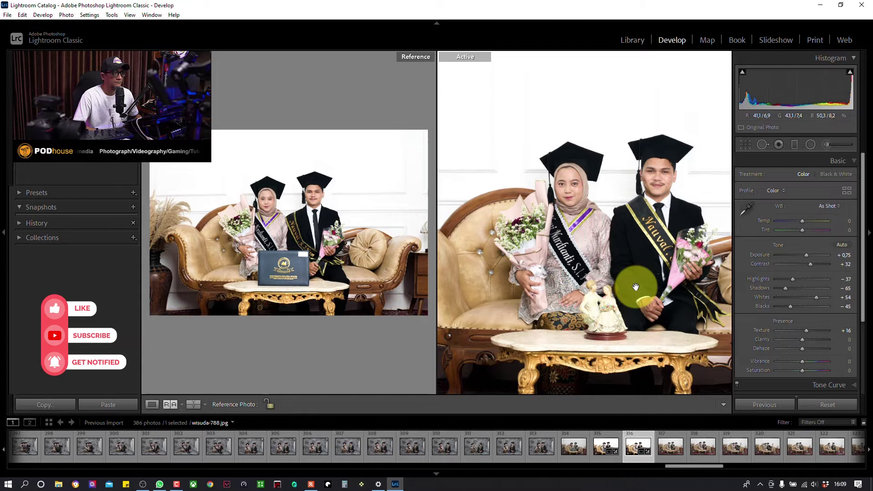
click(635, 287)
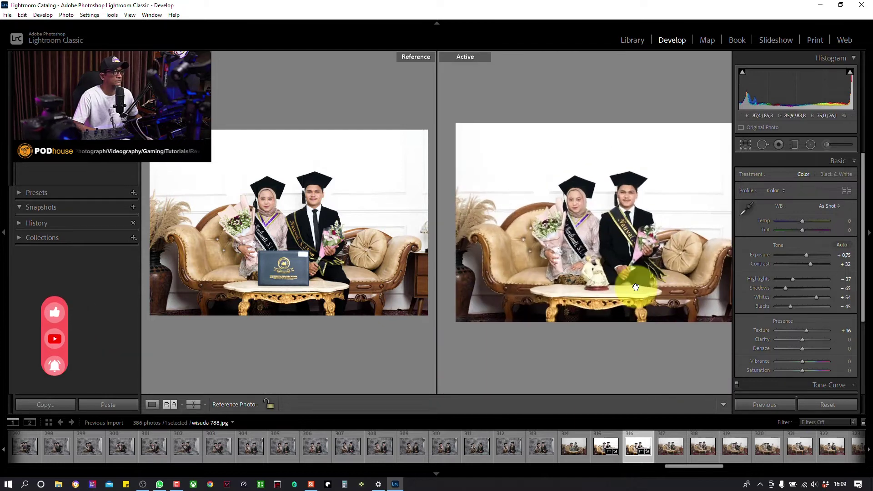
click(636, 287)
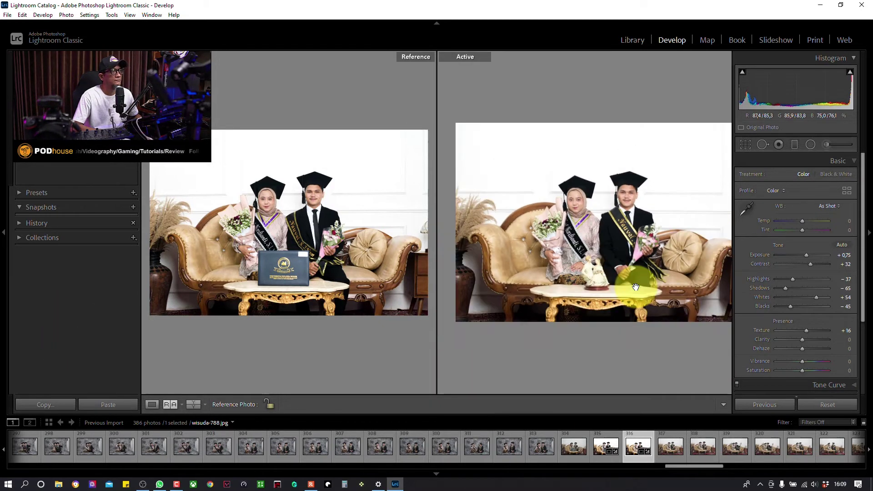
Return to a single-photo Loupe view and toggle the close-up to inspect detail
key(d)
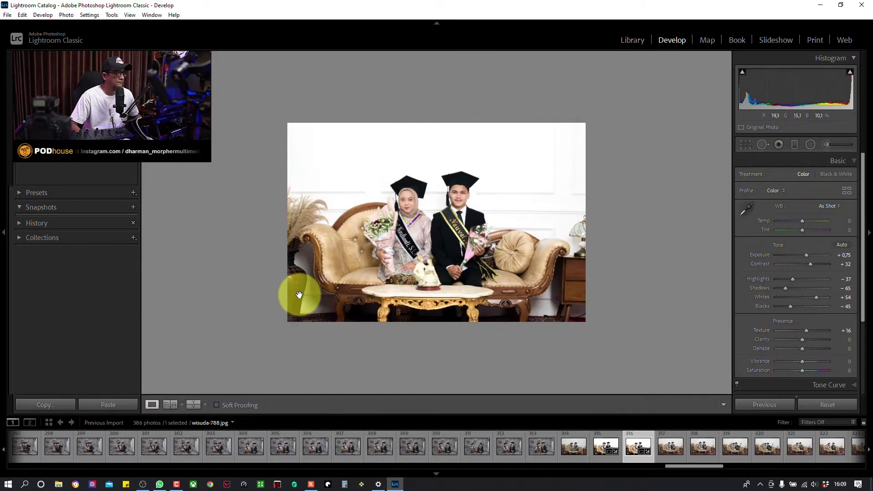
click(299, 294)
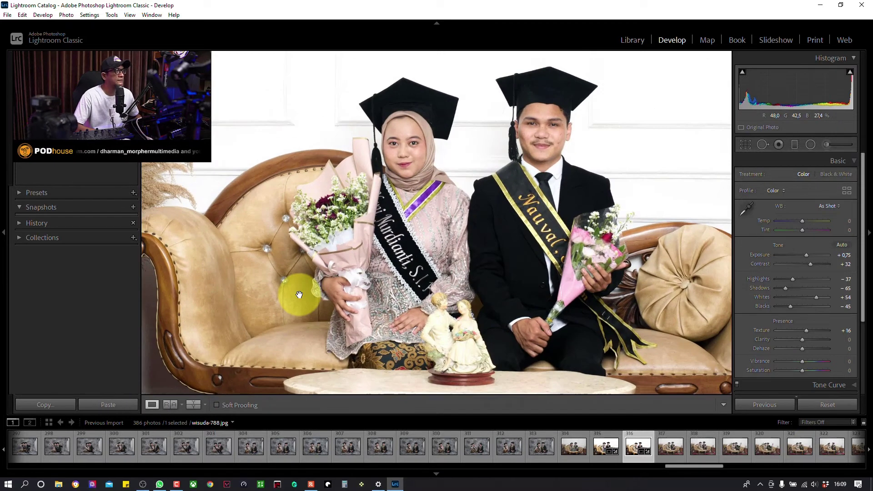
click(299, 295)
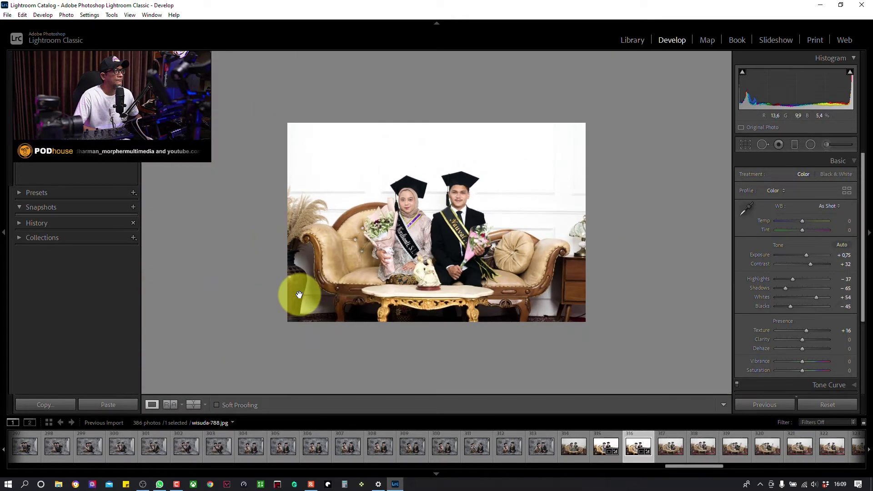
click(299, 295)
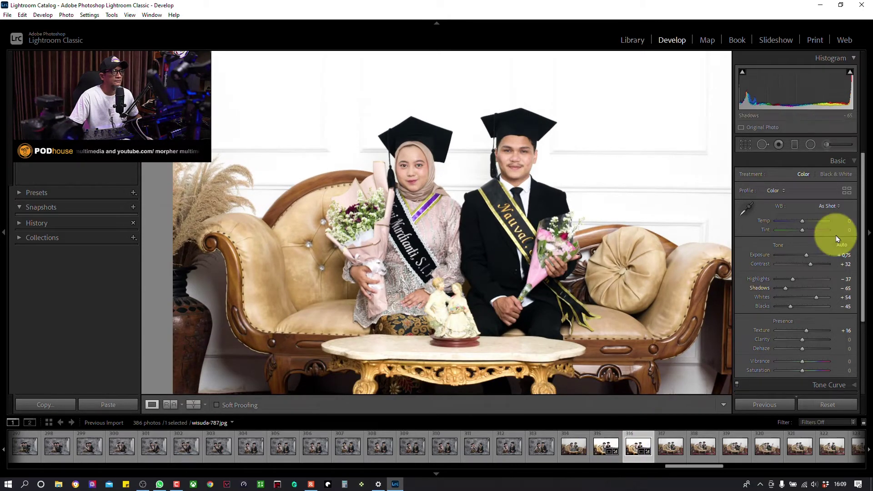
Lower Whites to about -19 and Highlights to -49, with exposure at +0.78
drag(814, 298, 793, 292)
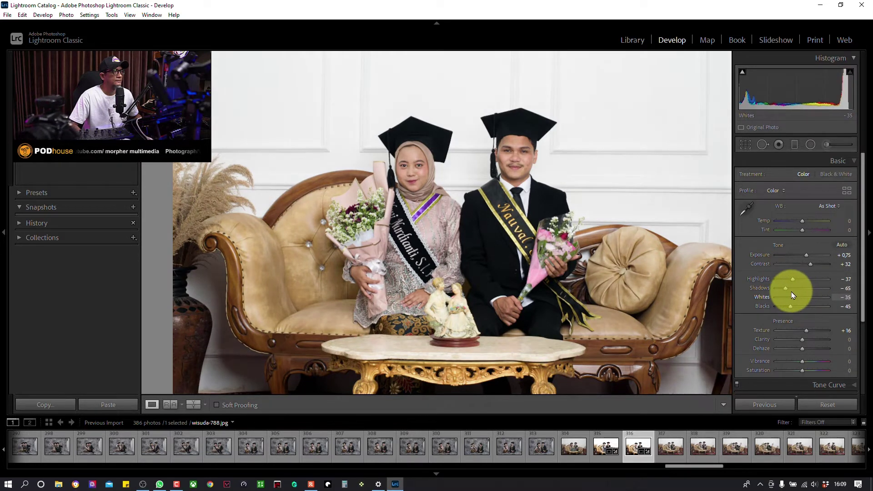
mouse_move(792, 290)
mouse_down()
mouse_move(800, 296)
mouse_move(789, 278)
mouse_move(807, 257)
mouse_up()
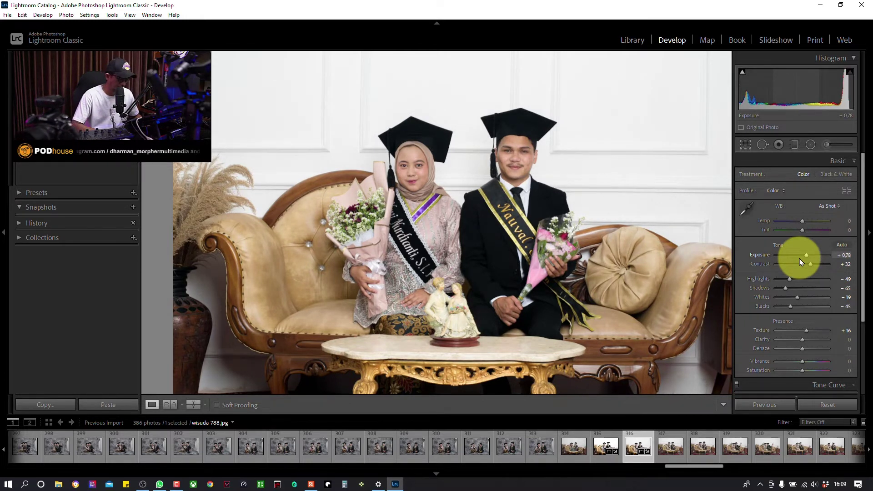
key(ctrl+minus)
key(ctrl+equal)
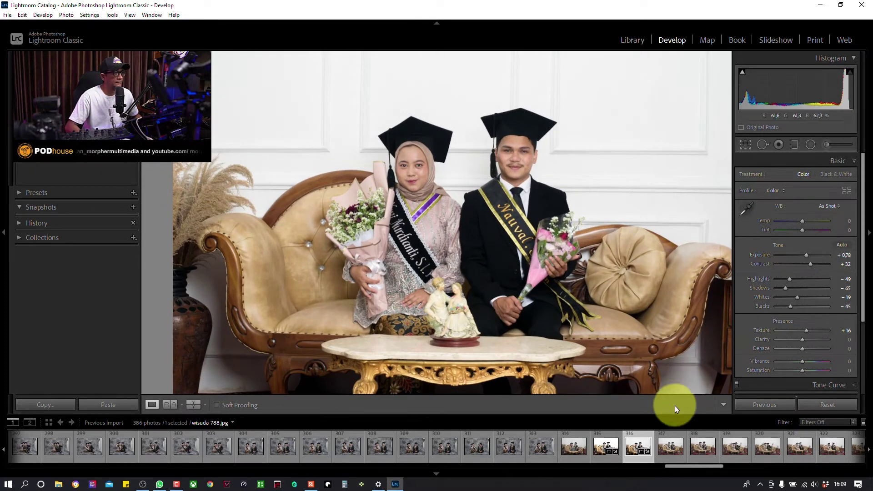
right_click(639, 444)
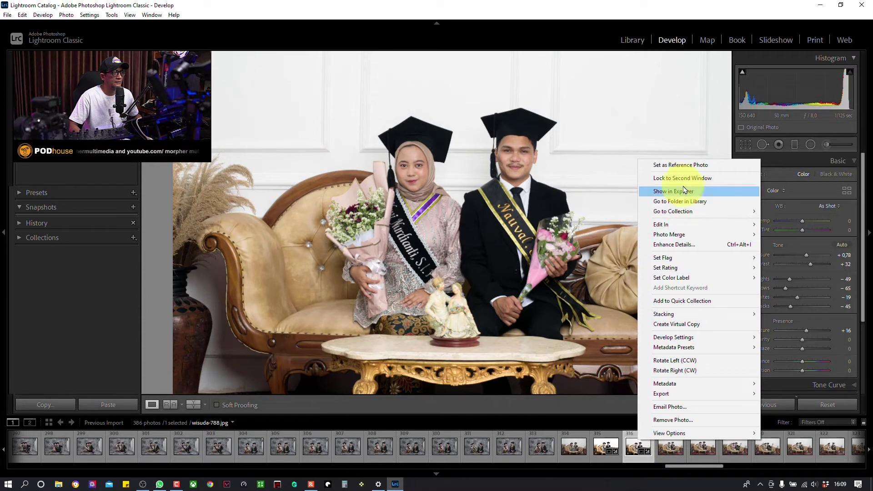
Make wisuda-788 the reference and copy its settings onto the first couple photo, wisuda-787
click(684, 167)
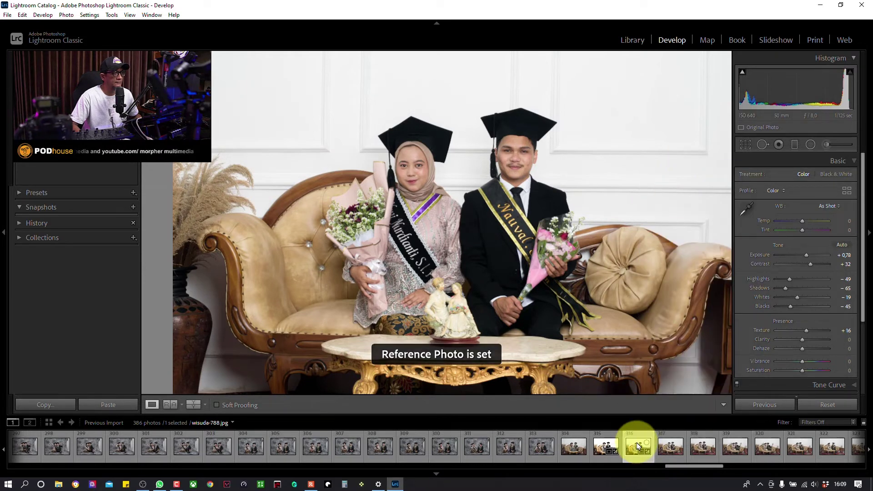
key(ctrl+shift+c)
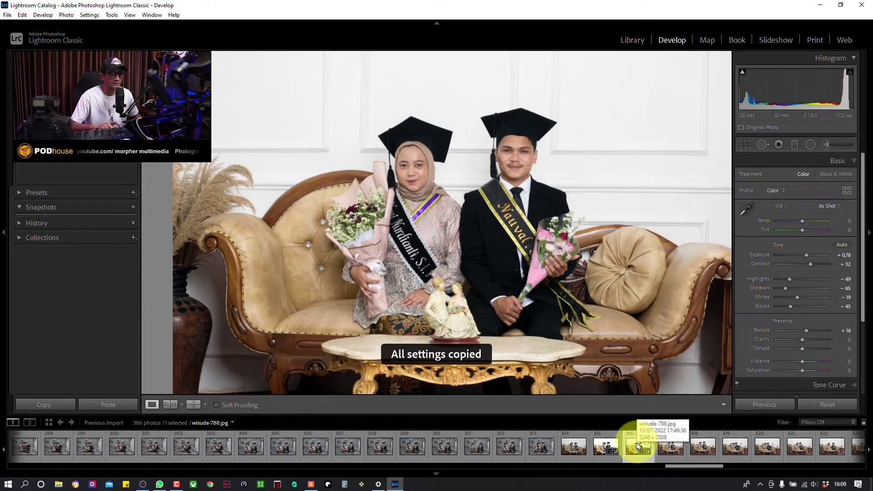
click(607, 446)
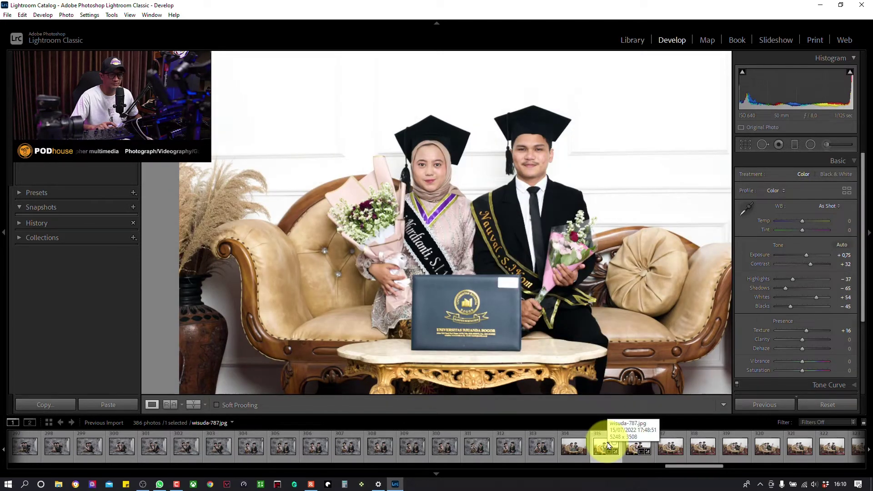
key(ctrl+shift+v)
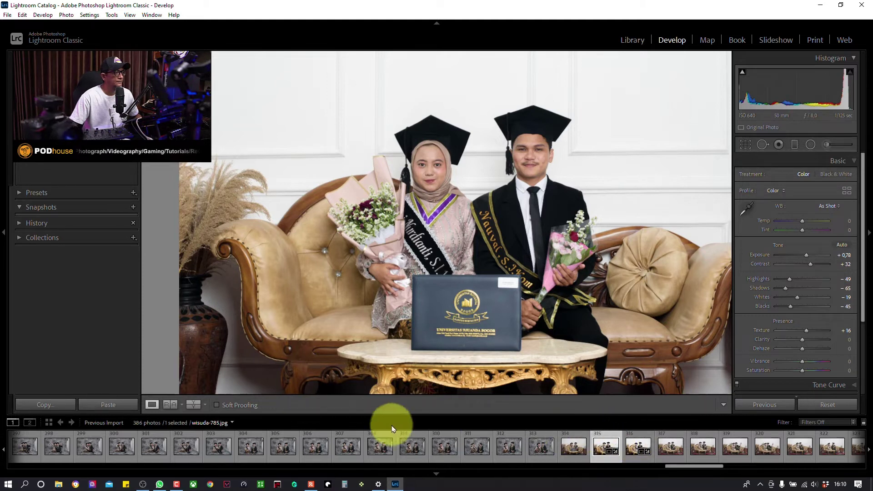
Set photo 316 as the reference photo again and open the next photo, 317
click(671, 445)
click(634, 448)
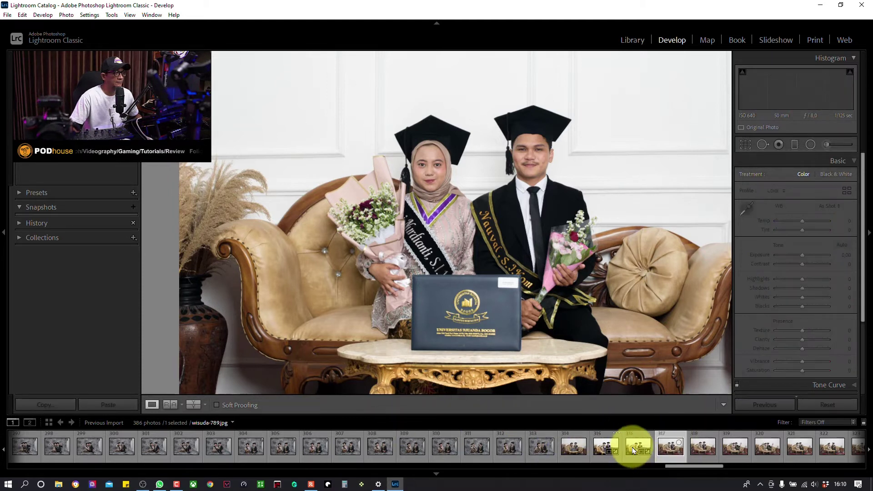
right_click(634, 450)
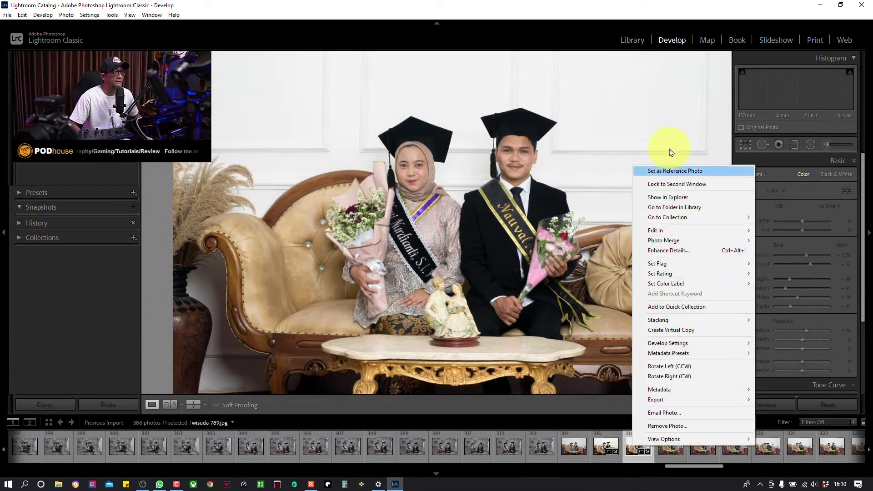
click(669, 171)
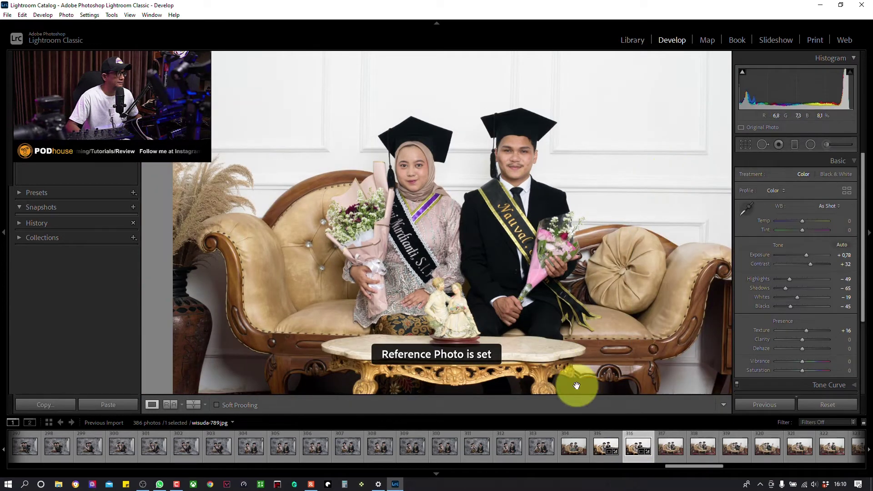
click(661, 445)
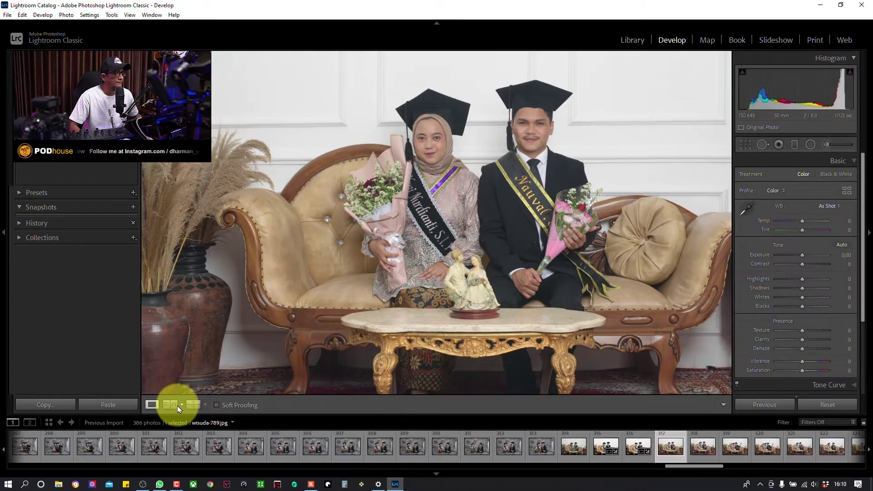
Paste the settings onto wisuda-789 in reference view and inspect the couple's sashes close-up
click(176, 405)
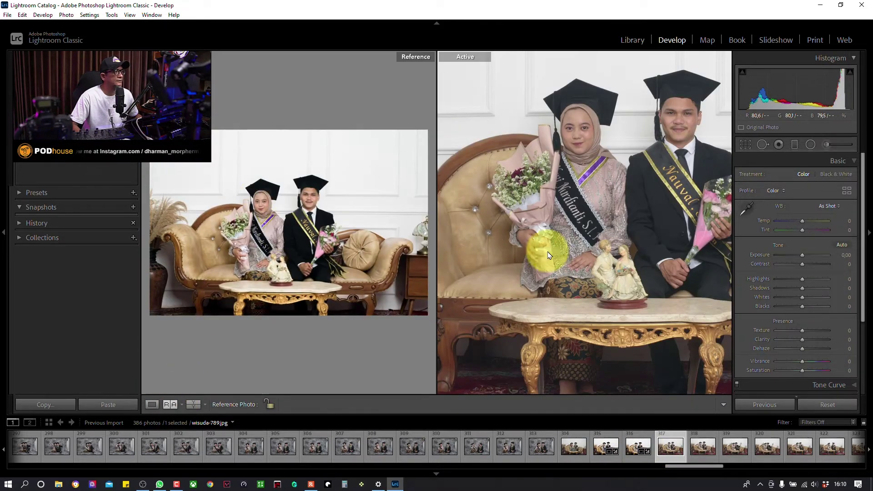
key(ctrl+shift+v)
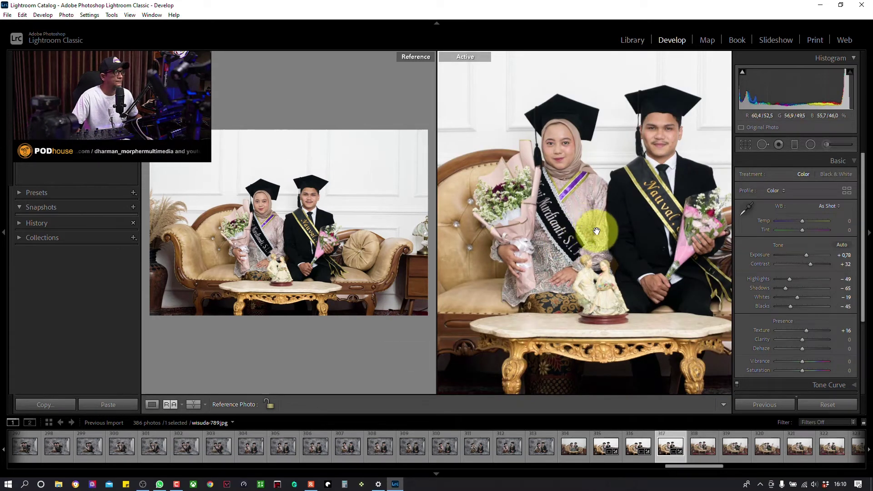
click(603, 229)
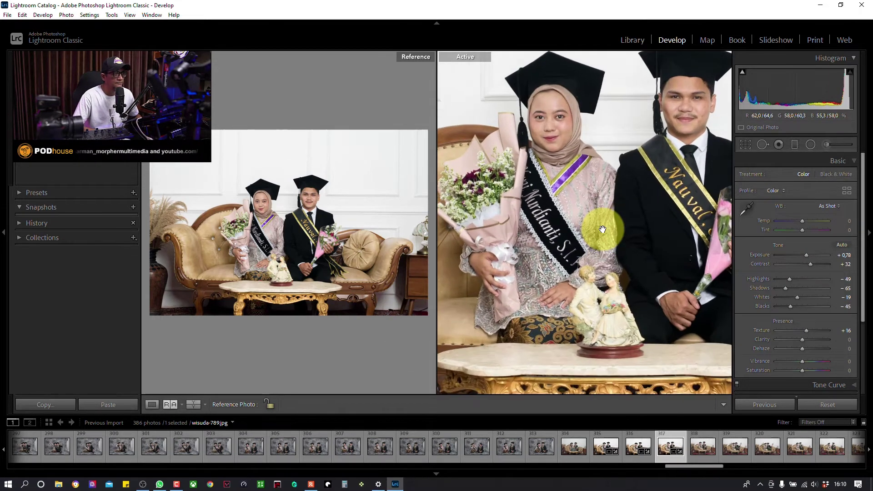
mouse_move(659, 234)
mouse_down()
mouse_move(569, 268)
mouse_move(563, 189)
mouse_move(616, 197)
mouse_move(557, 267)
mouse_up()
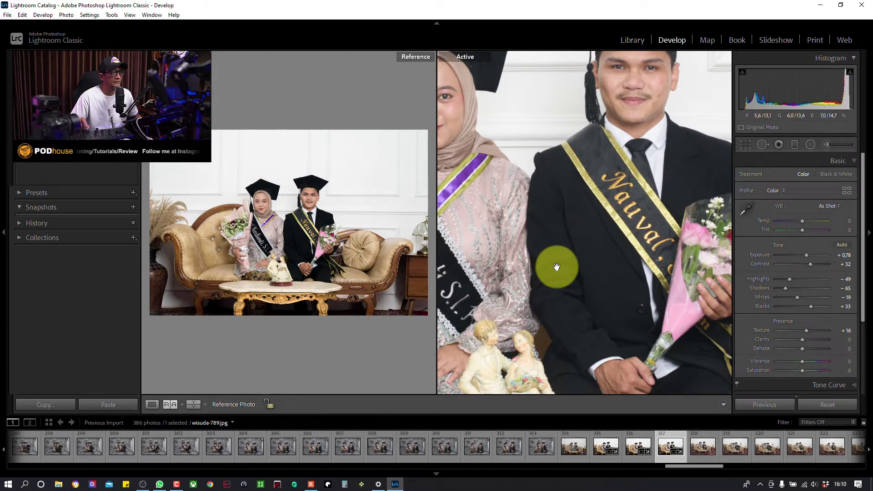
Recheck the whole photo and a close-up, then copy all of wisuda-789's settings
click(557, 267)
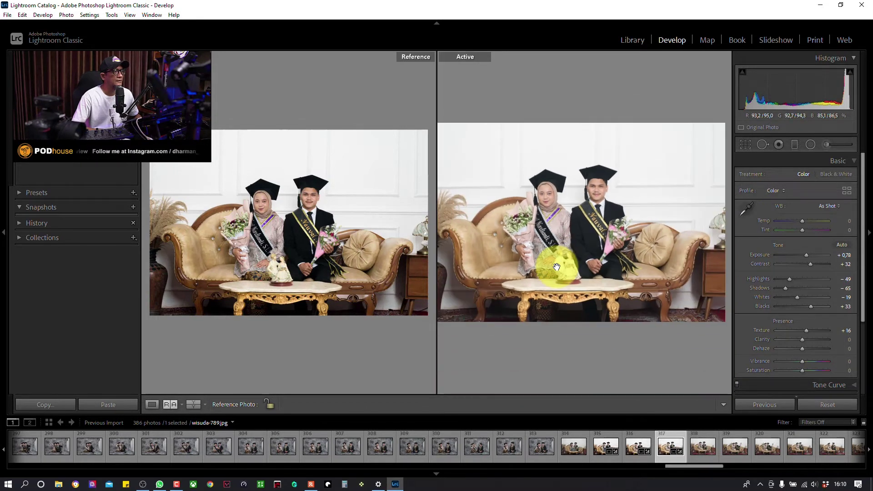
click(557, 267)
click(599, 97)
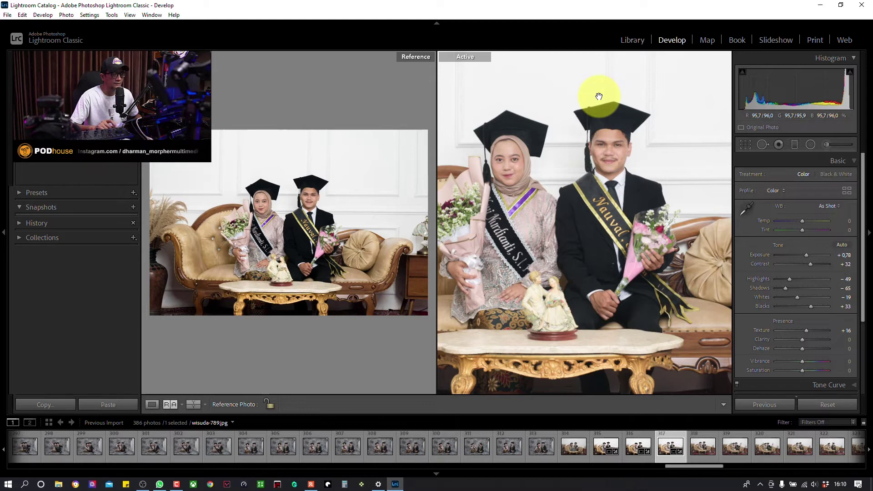
key(ctrl+alt+c)
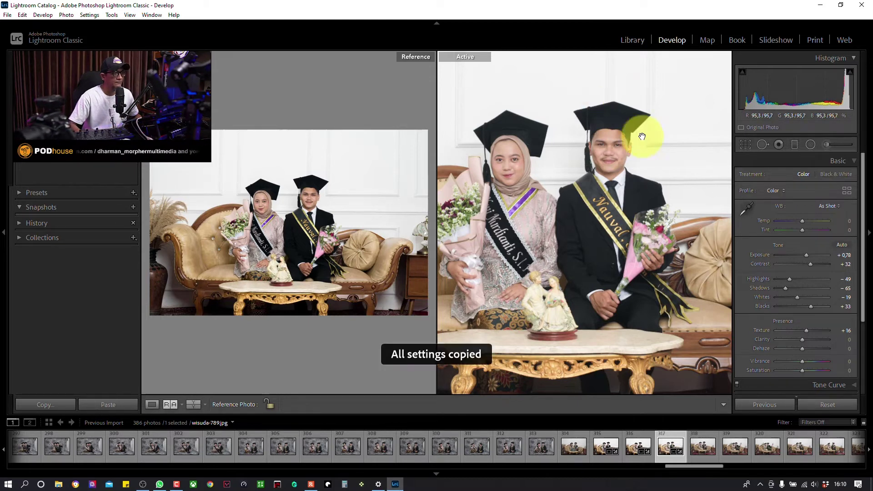
Make photo 317 the reference and paste its settings onto photos 316 and 315
right_click(669, 442)
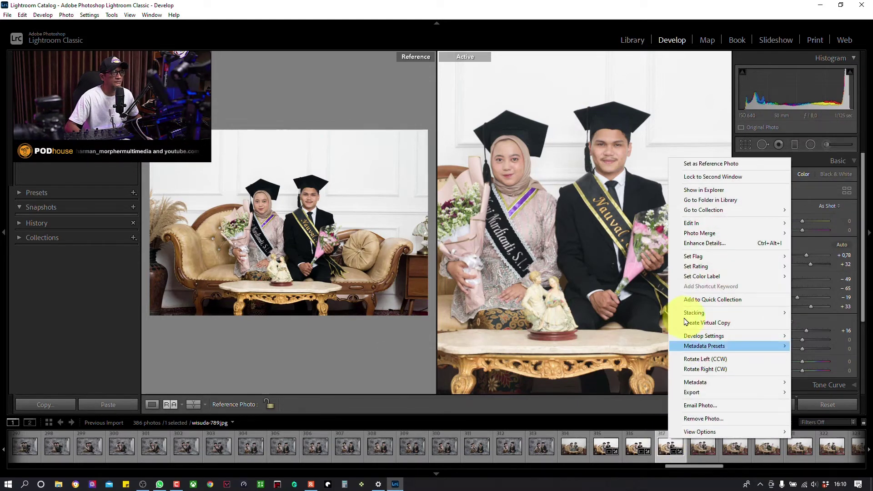
click(698, 167)
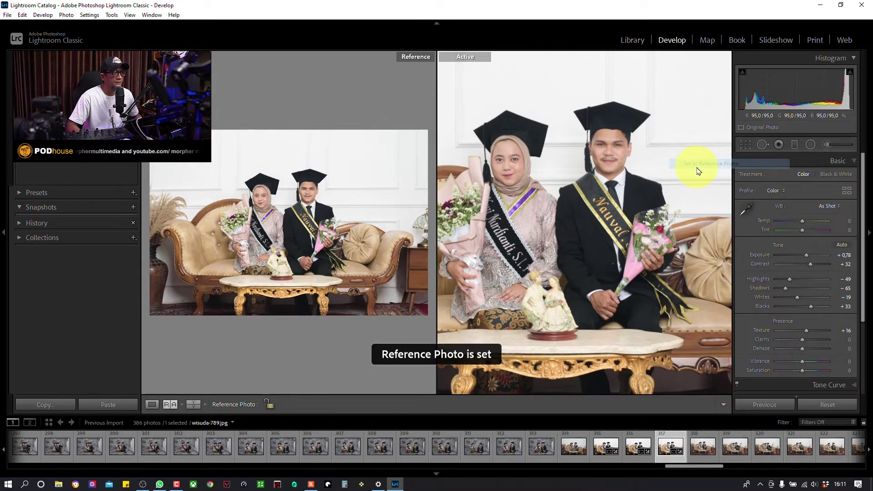
click(637, 447)
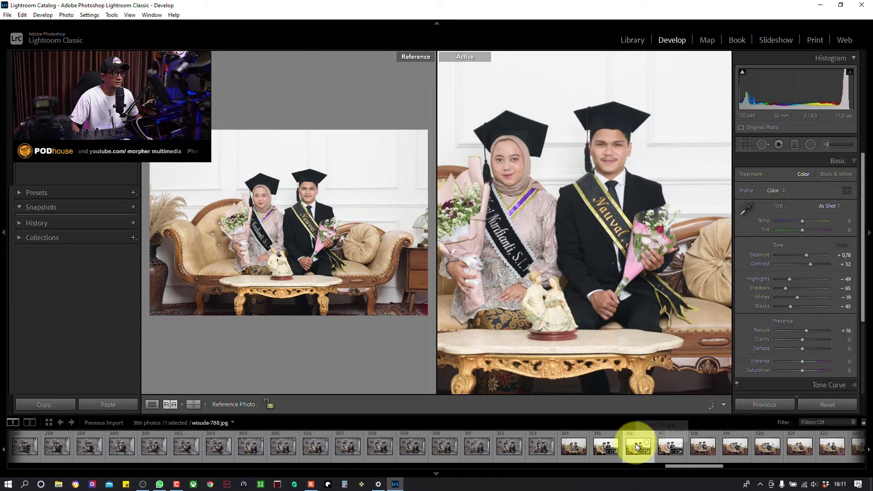
key(ctrl+shift+v)
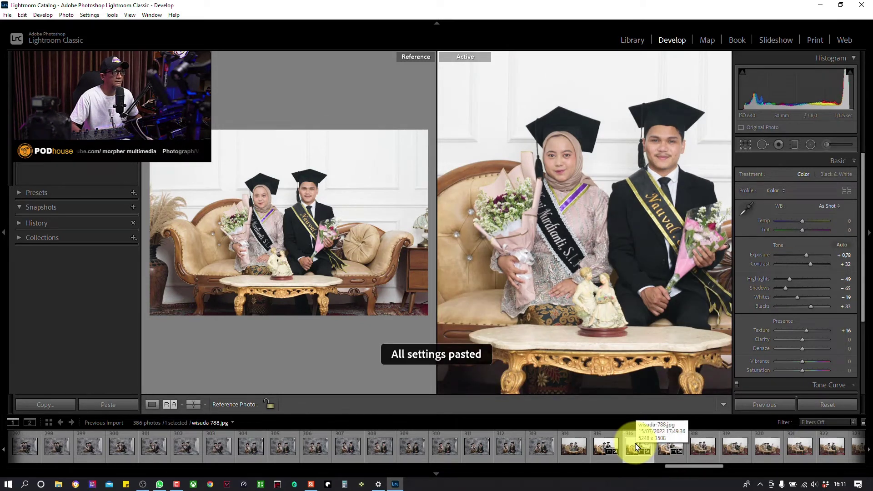
click(605, 448)
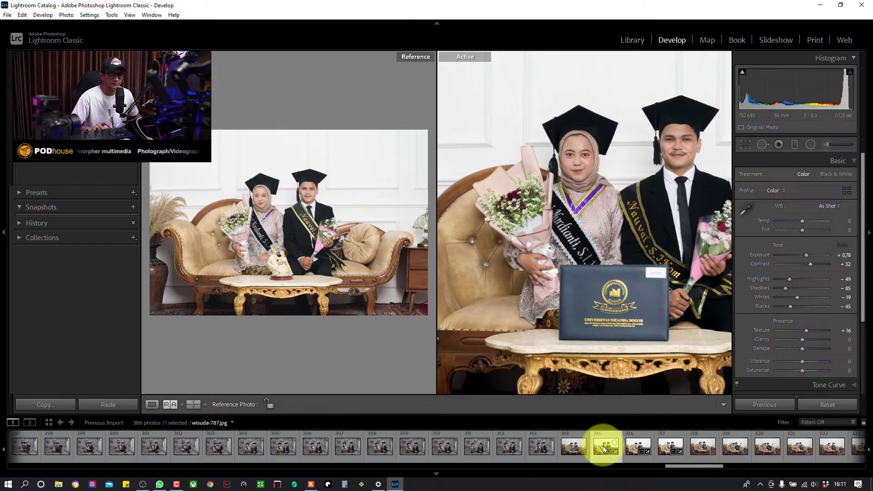
key(ctrl+shift+v)
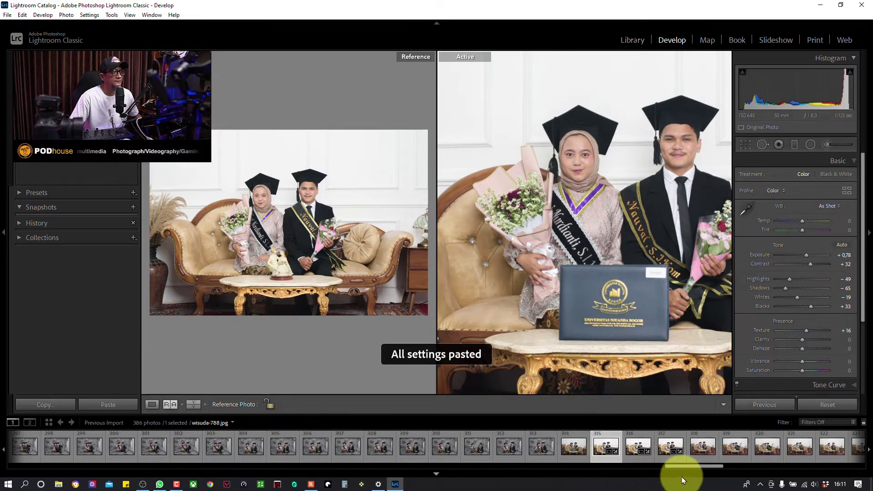
Scroll the filmstrip and open the unedited photo 318, wisuda-790
drag(686, 468, 697, 468)
click(533, 448)
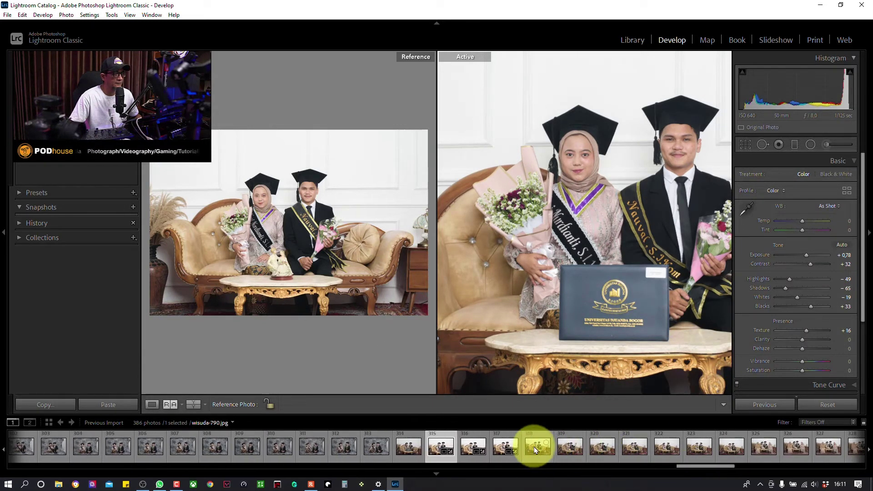
drag(711, 468, 846, 478)
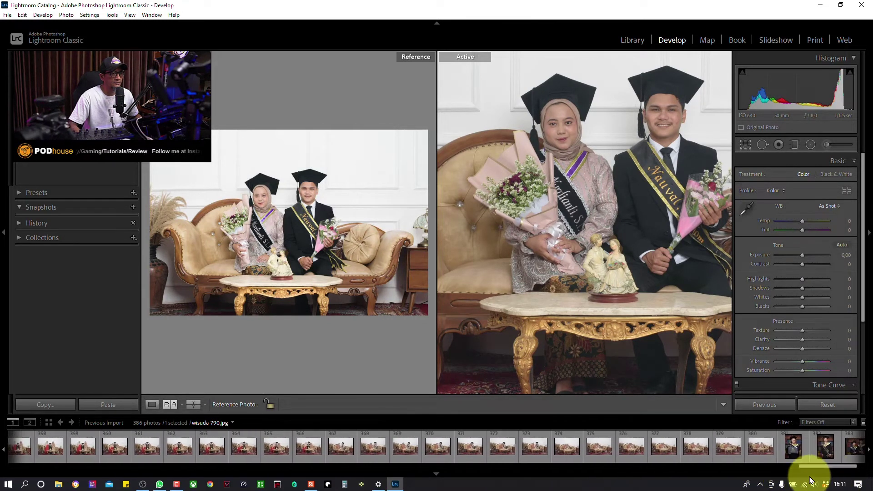
Select photos 358 through 380 and paste the copied settings onto all of them
click(763, 445)
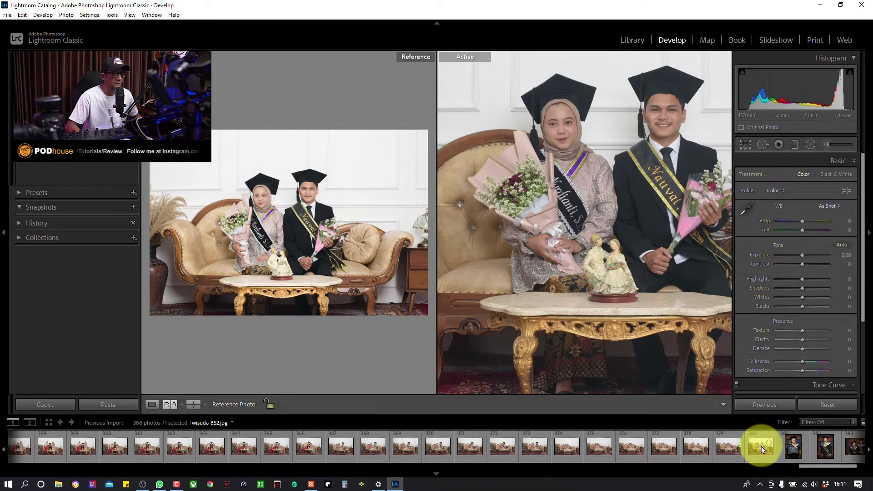
shift+click(763, 445)
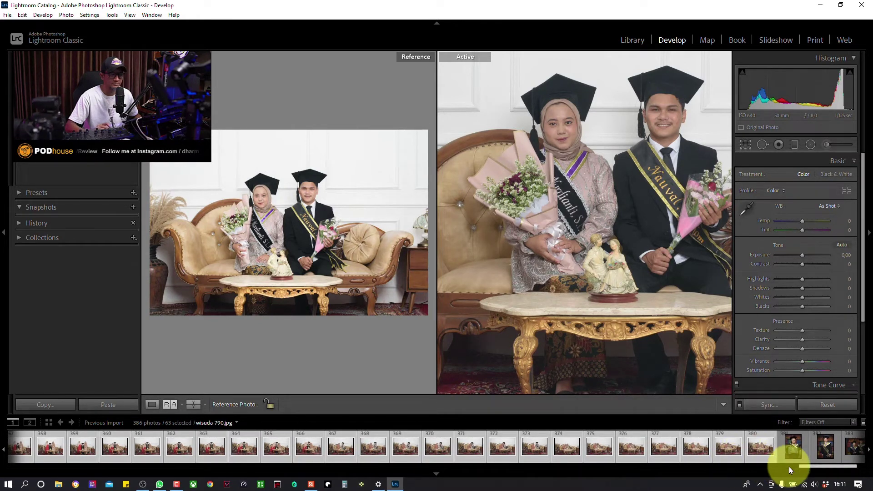
key(ctrl+shift+v)
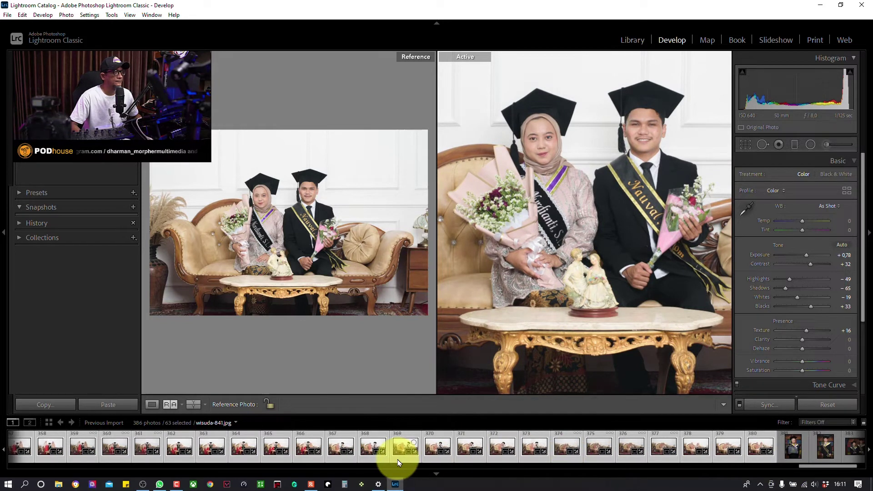
Review the pasted edits on photos 381, 373, 377, 369, 367 and 364
click(339, 420)
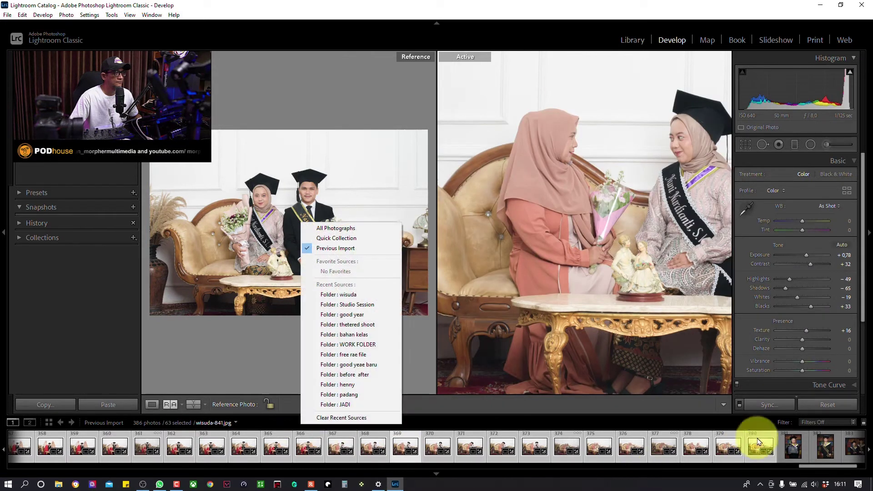
click(795, 448)
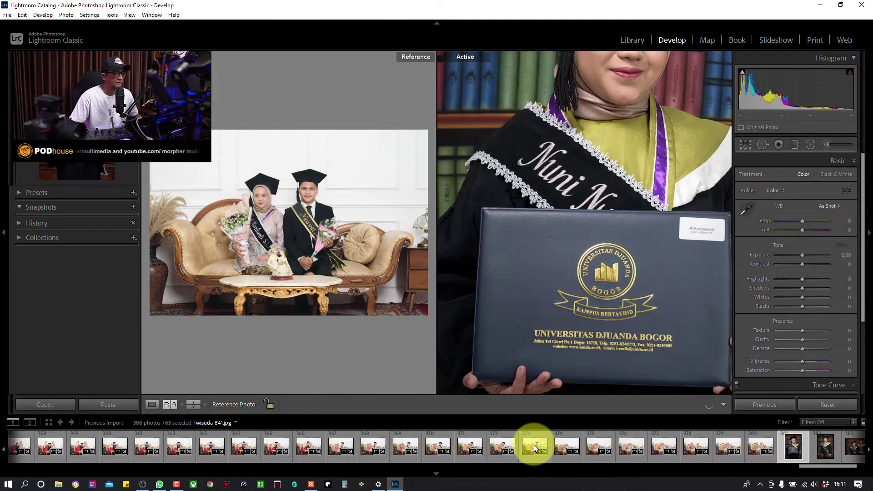
click(535, 448)
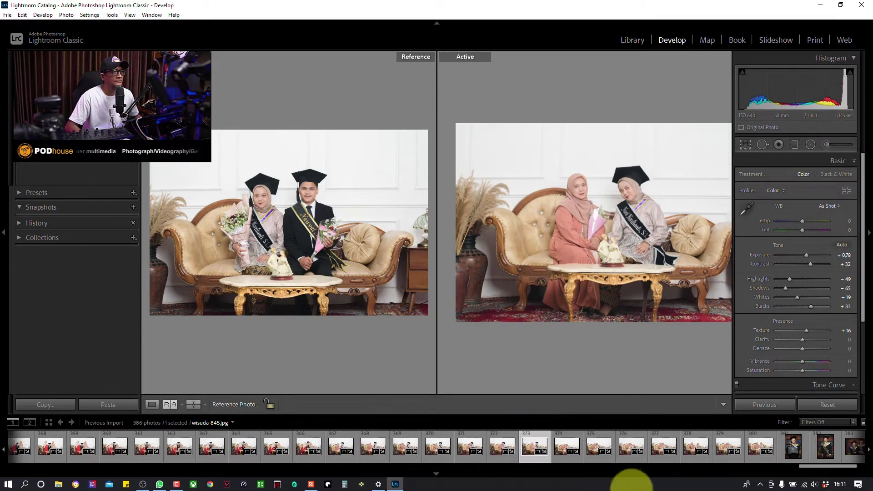
click(660, 455)
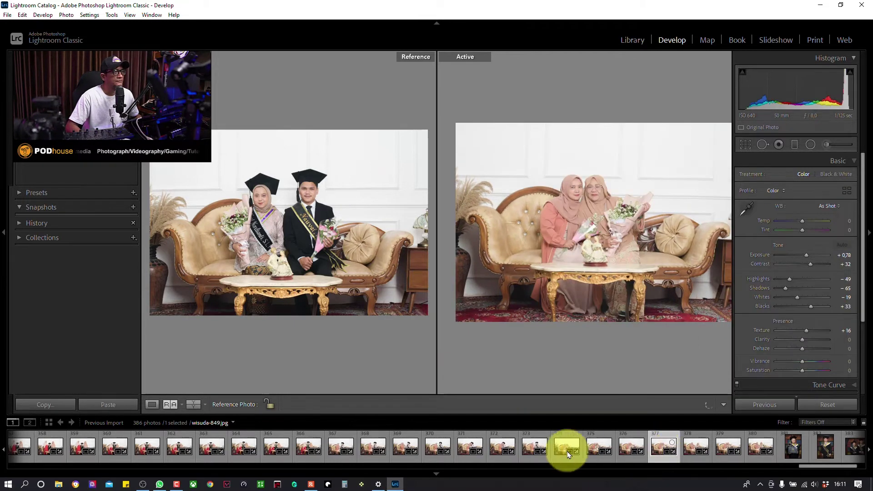
click(405, 447)
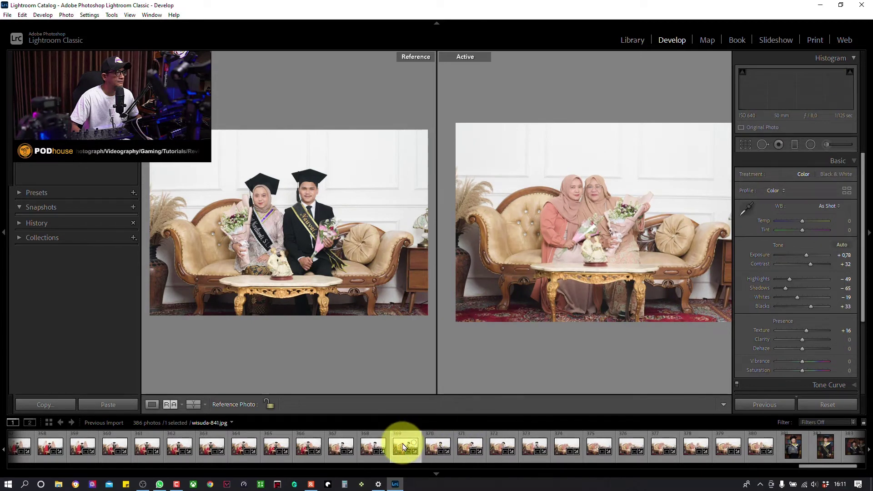
click(334, 449)
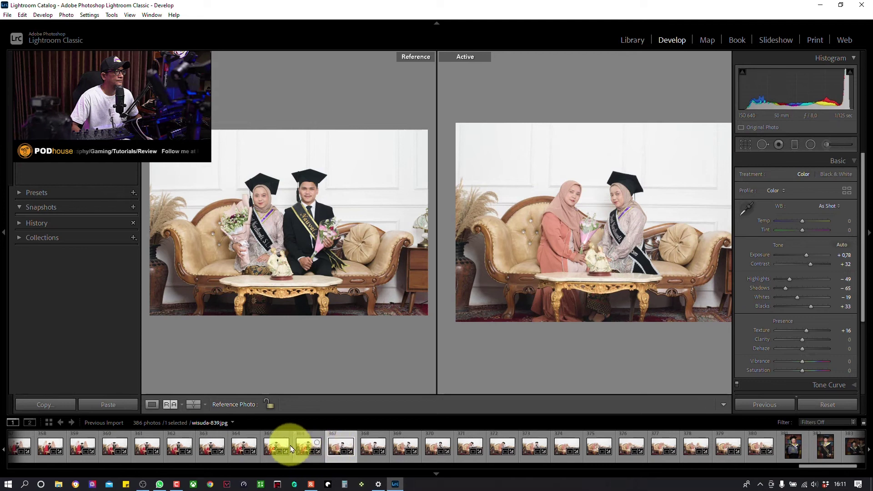
click(243, 447)
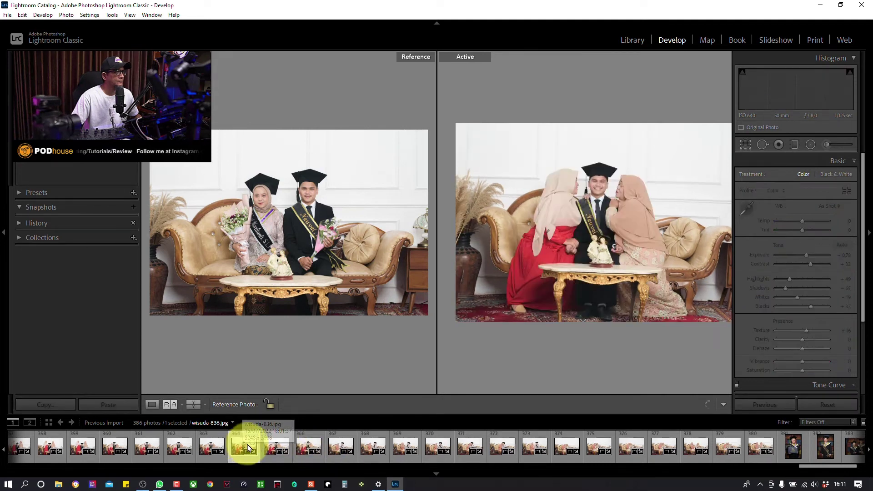
click(655, 445)
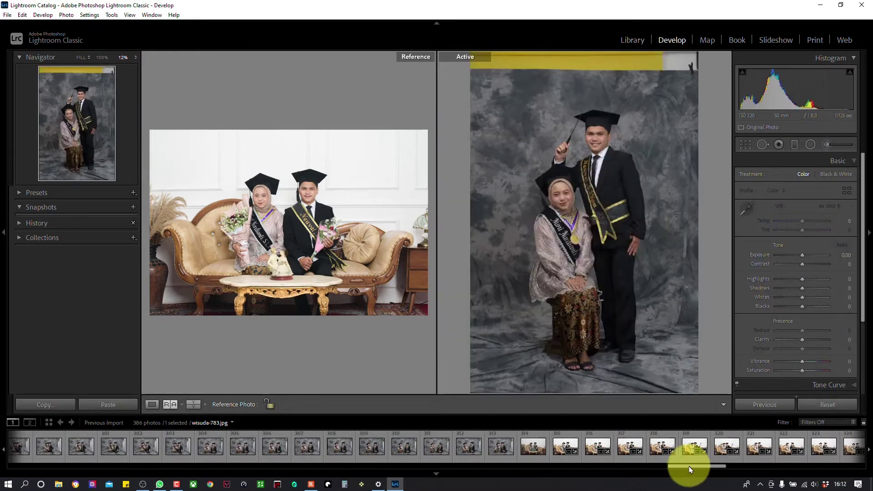
Show photo 289 alone in Loupe view, fitted to the window
click(438, 445)
key(d)
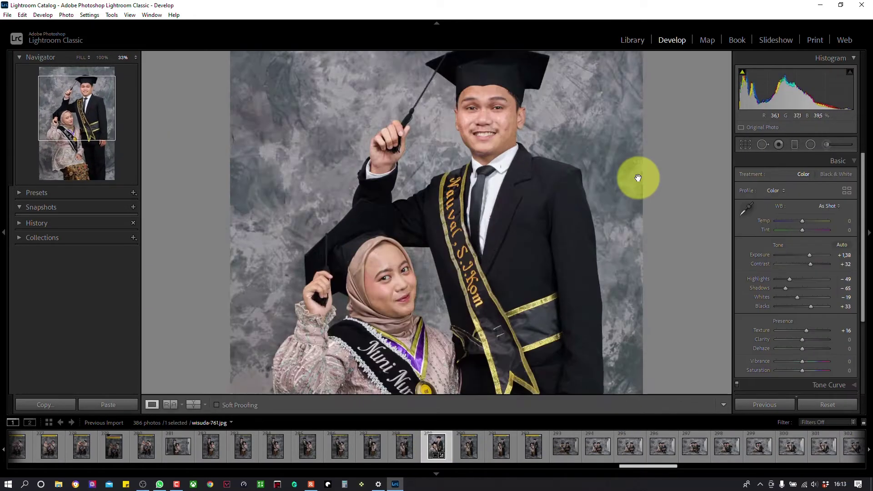
click(638, 178)
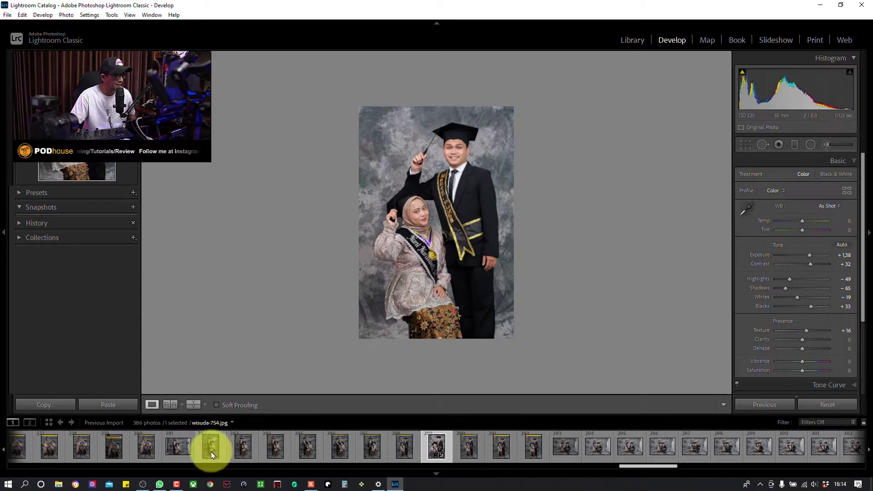
Select all 386 photos and bring up Export settings down to the JPEG file settings
key(ctrl+a)
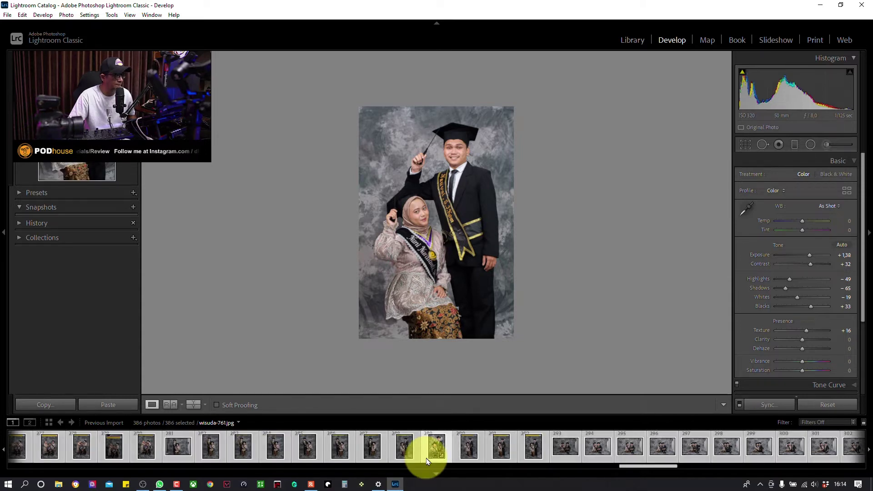
right_click(465, 456)
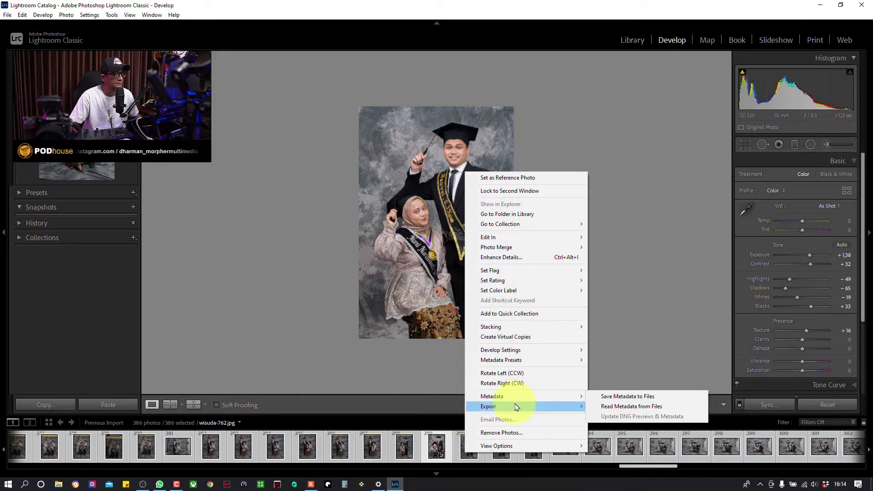
mouse_move(488, 406)
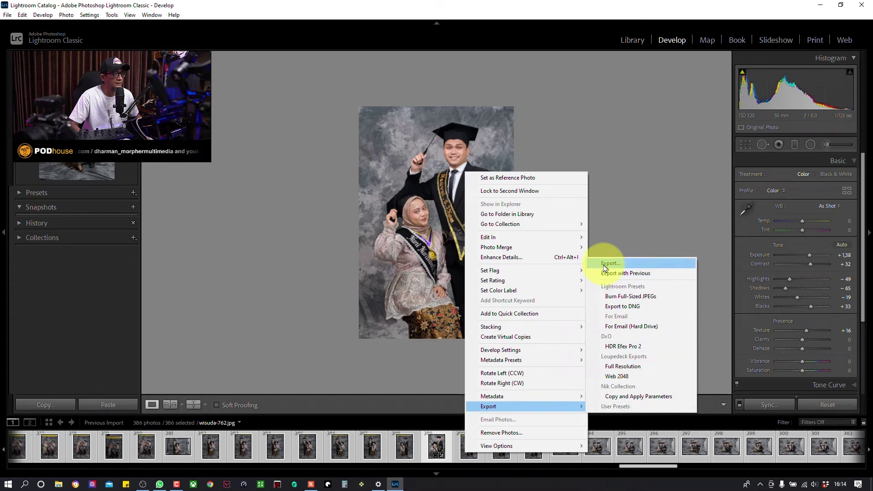
click(604, 267)
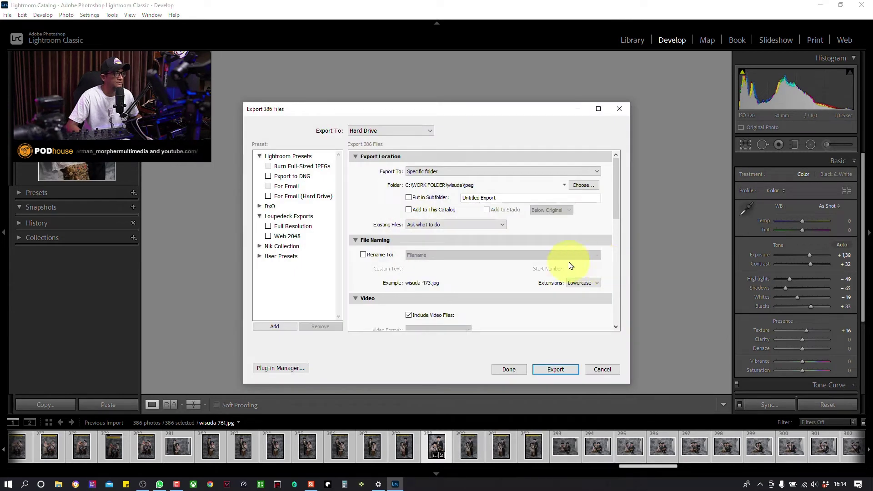
scroll(570, 272, down, 5)
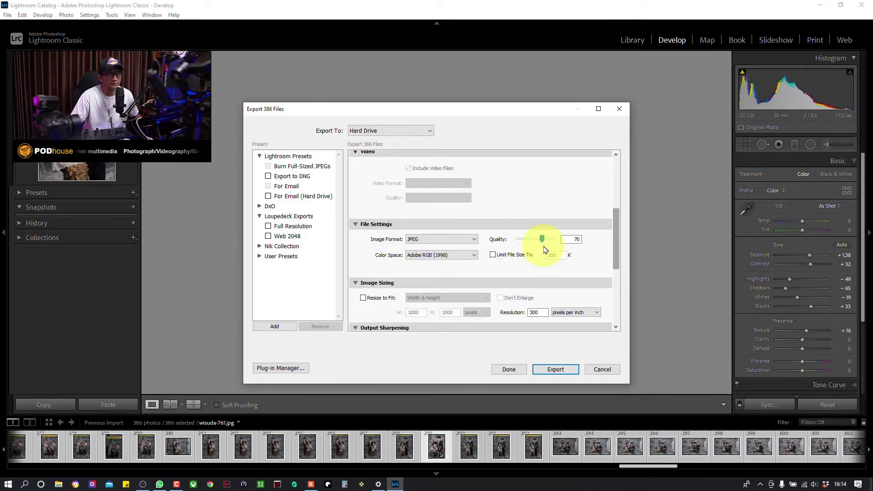
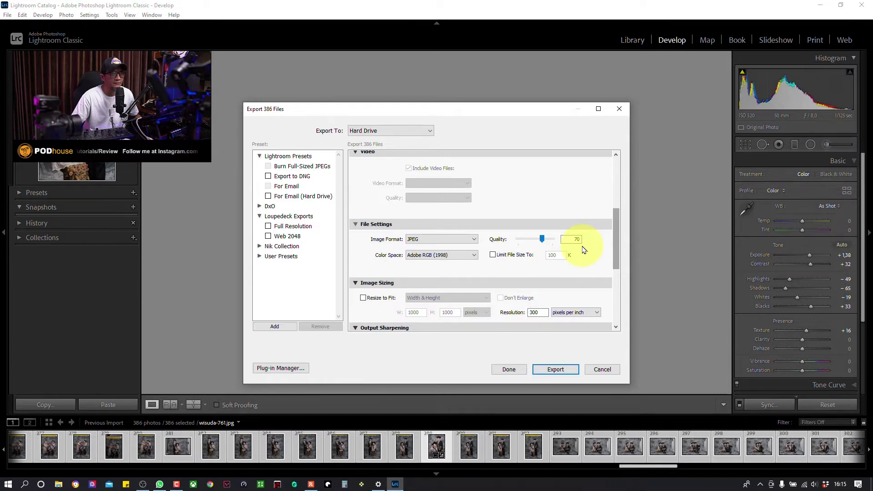
Cancel exporting the 386 photos and preview the graduation portrait up close, then fit it
key(Return)
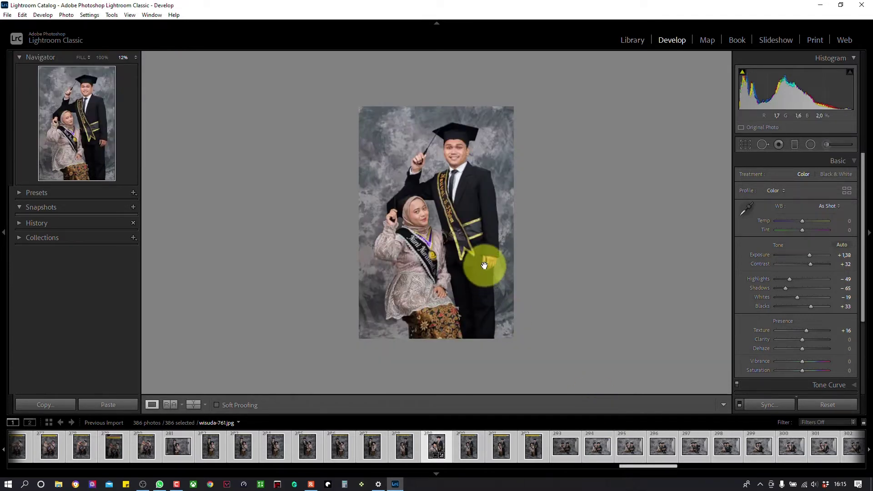
right_click(440, 448)
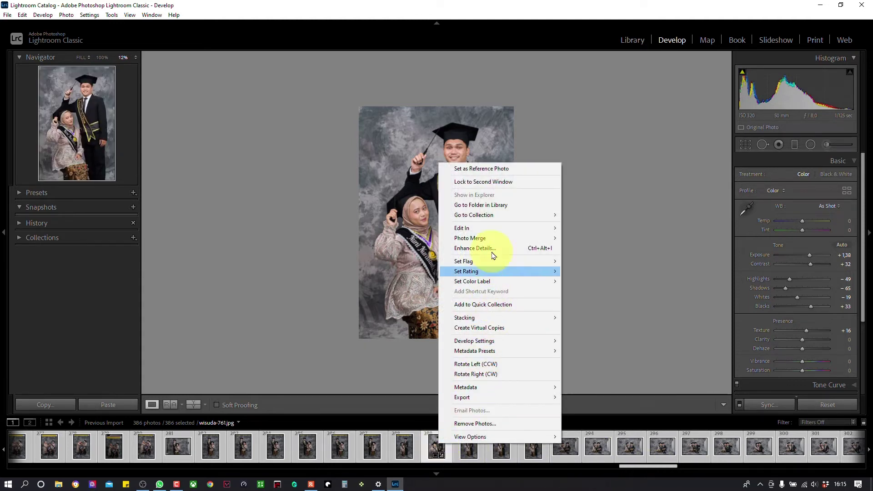
click(398, 357)
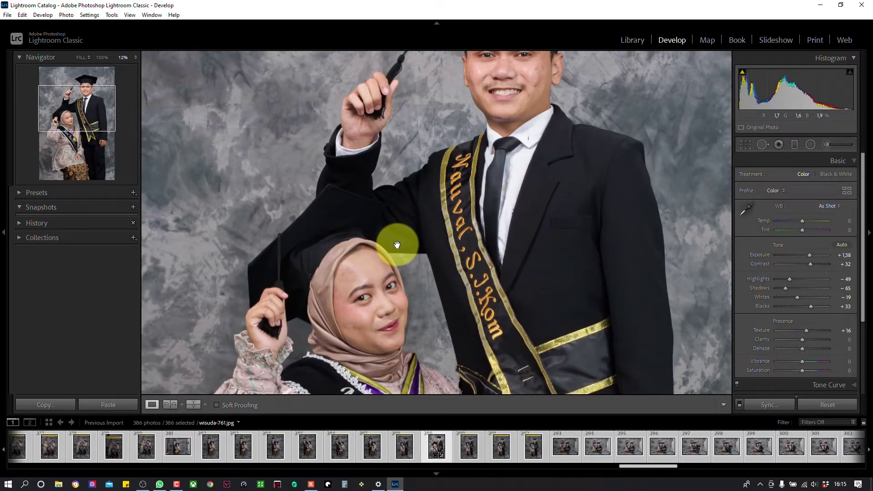
click(400, 244)
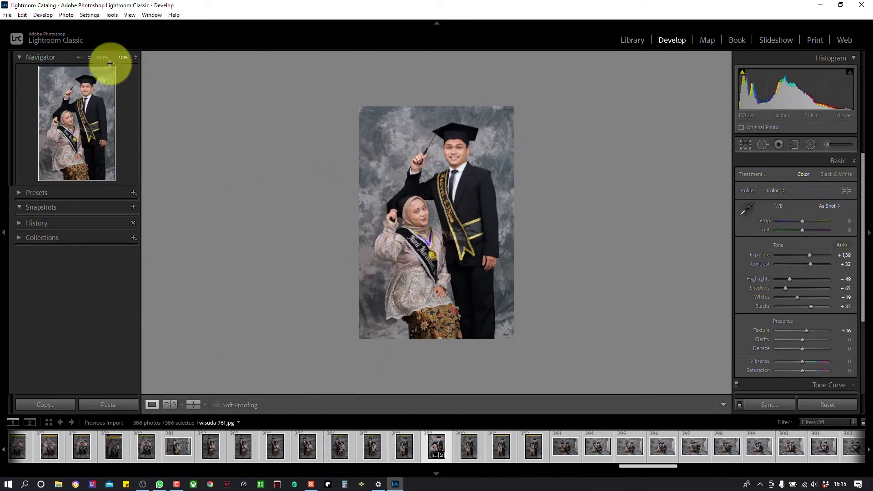
click(9, 15)
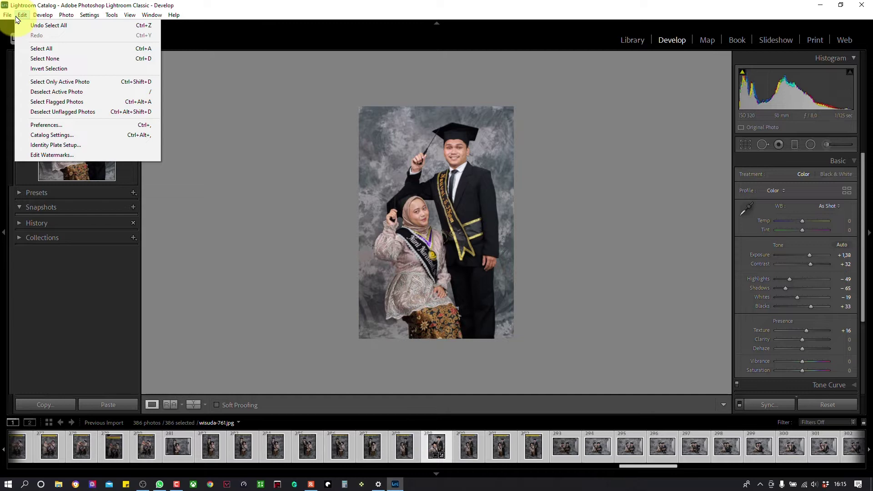
click(421, 286)
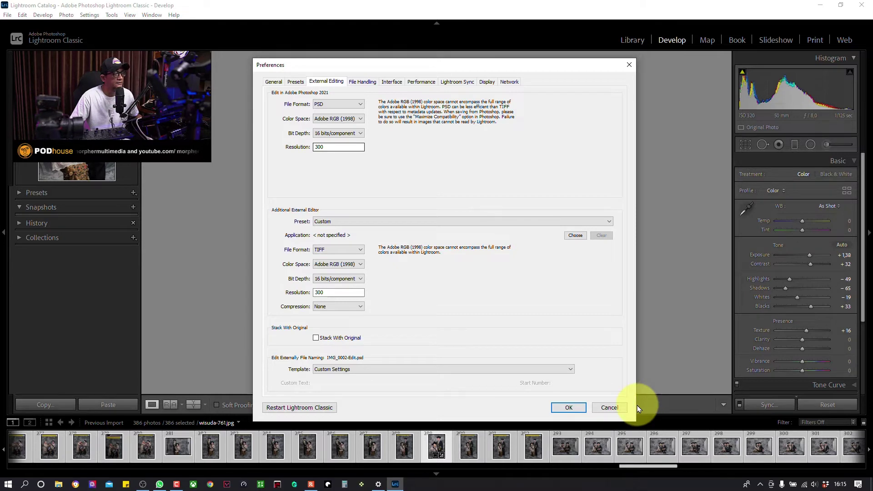
click(618, 407)
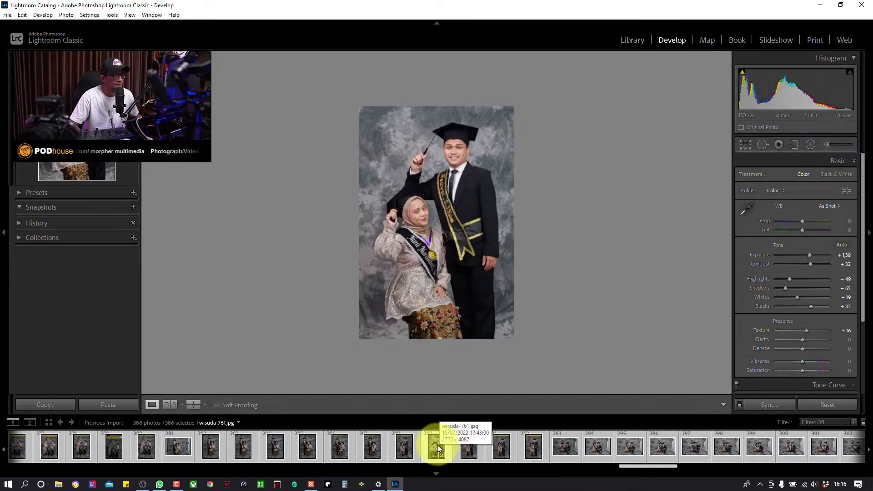
Try sending the selected photos to Photoshop, then cancel opening all 386 images
right_click(439, 448)
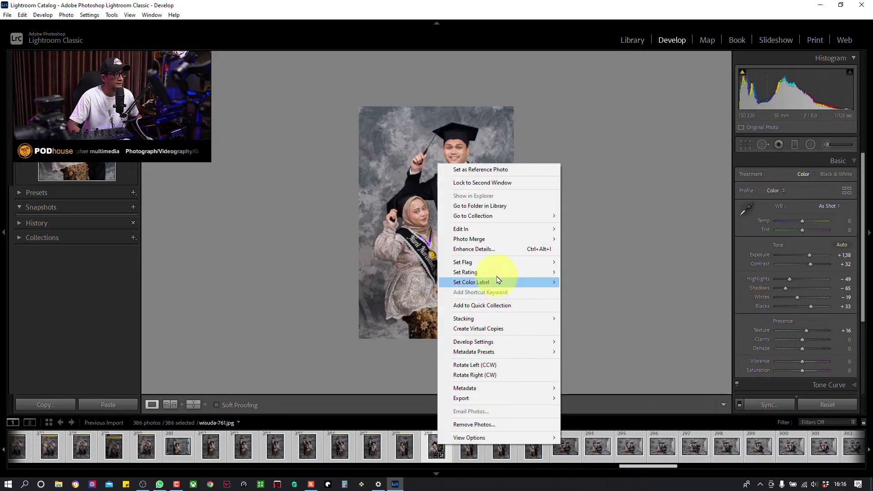
mouse_move(503, 229)
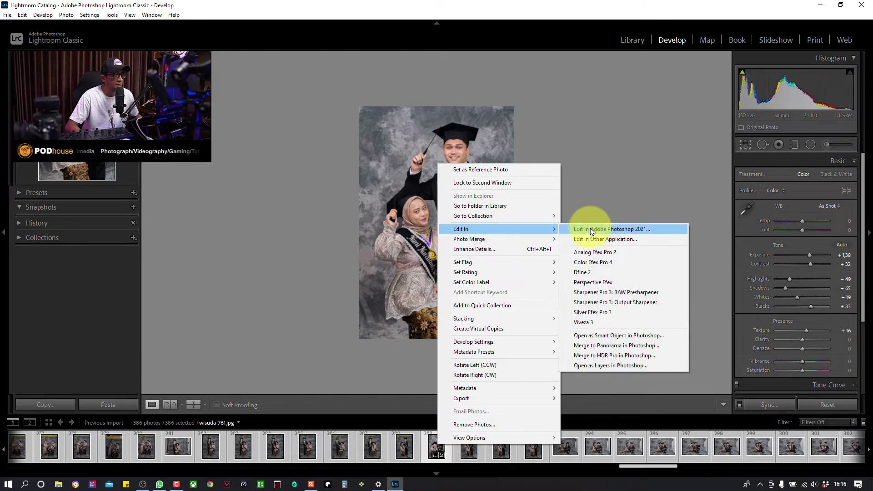
click(592, 230)
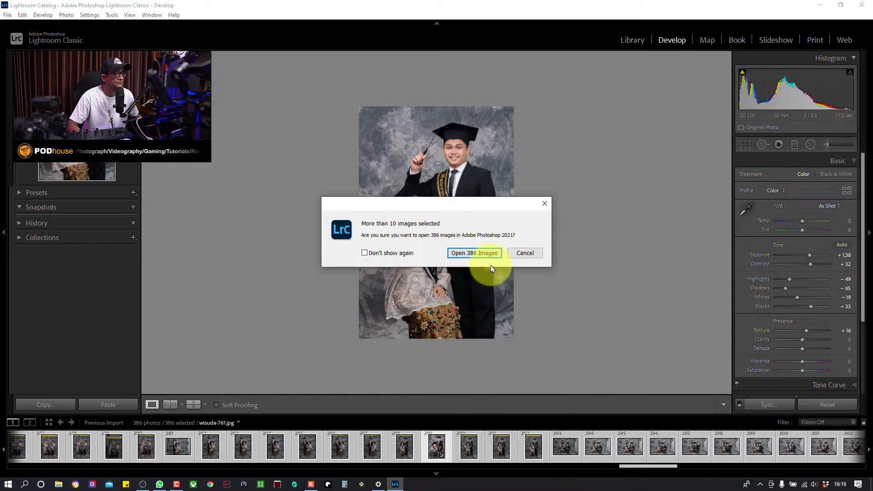
click(528, 253)
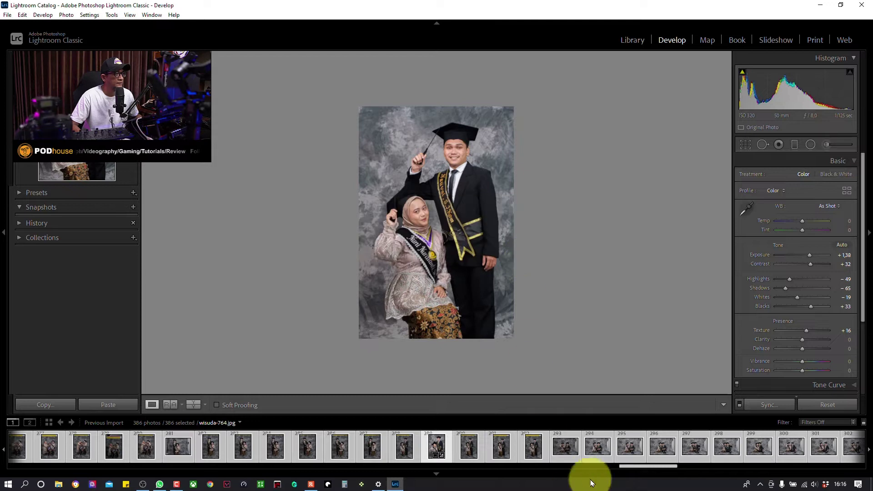
Open only wisuda-761 in Photoshop 2021 as a copy with Lightroom adjustments
click(627, 459)
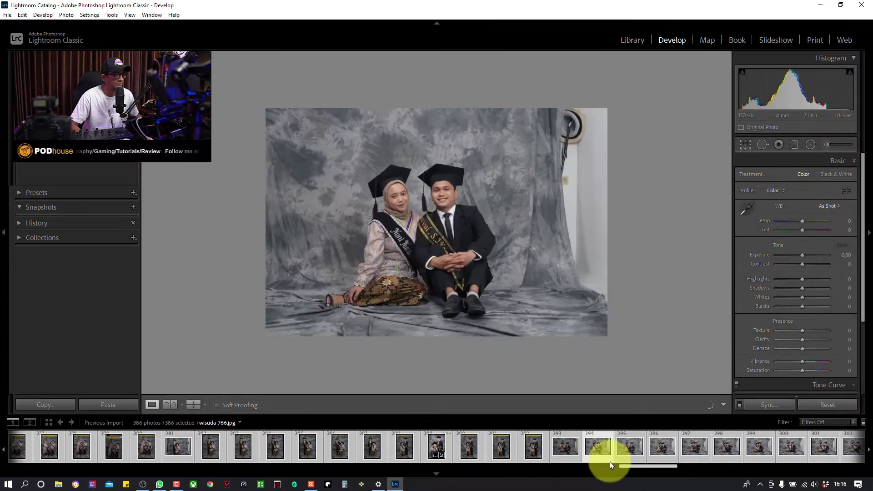
click(440, 444)
right_click(433, 446)
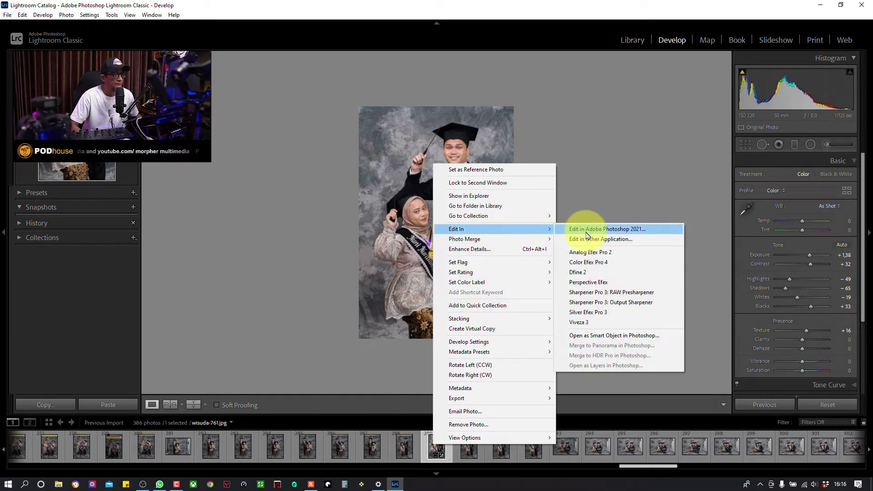
mouse_move(498, 229)
click(585, 231)
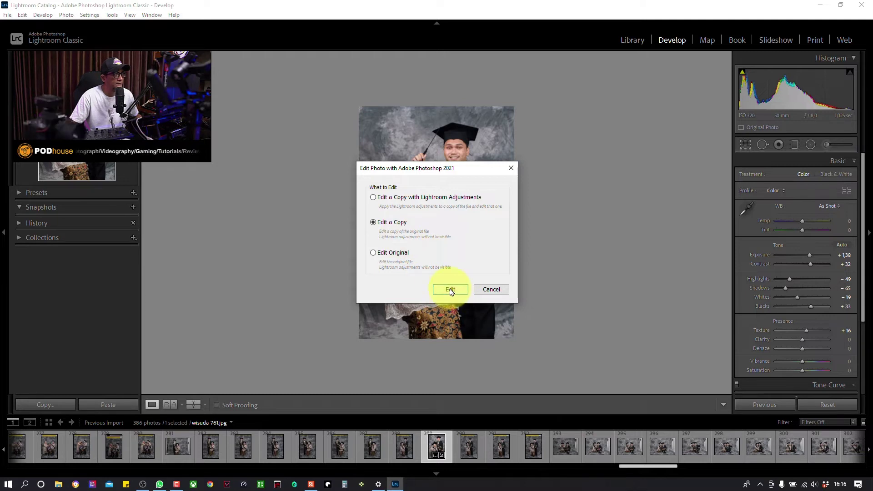
click(373, 198)
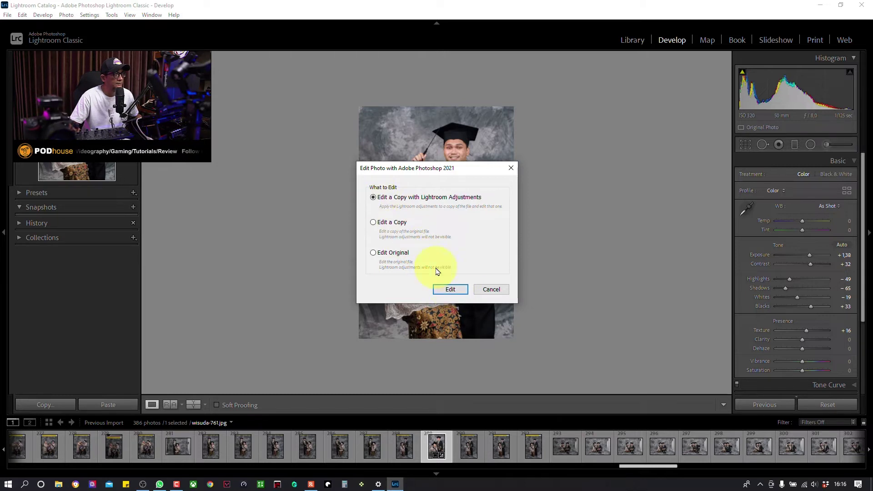
click(457, 289)
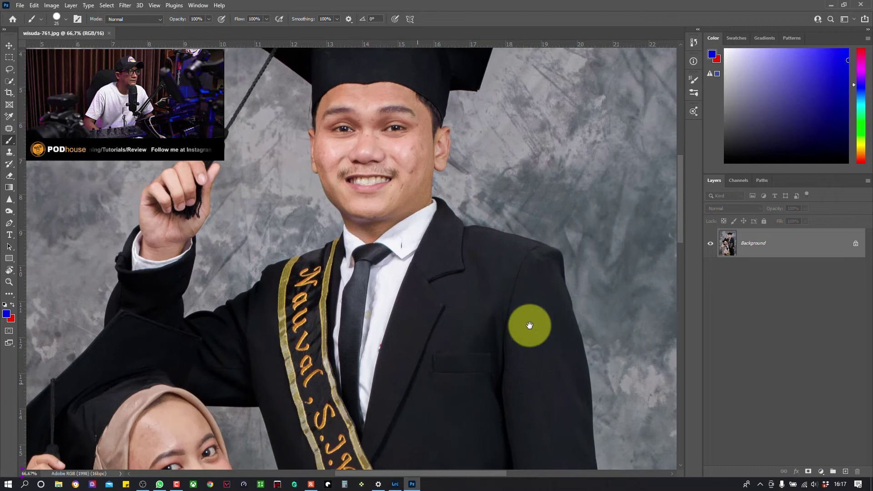
Zoom out to the whole photo and duplicate the background into a new layer
mouse_move(530, 325)
mouse_down()
mouse_move(395, 250)
mouse_move(604, 140)
mouse_move(660, 73)
mouse_up()
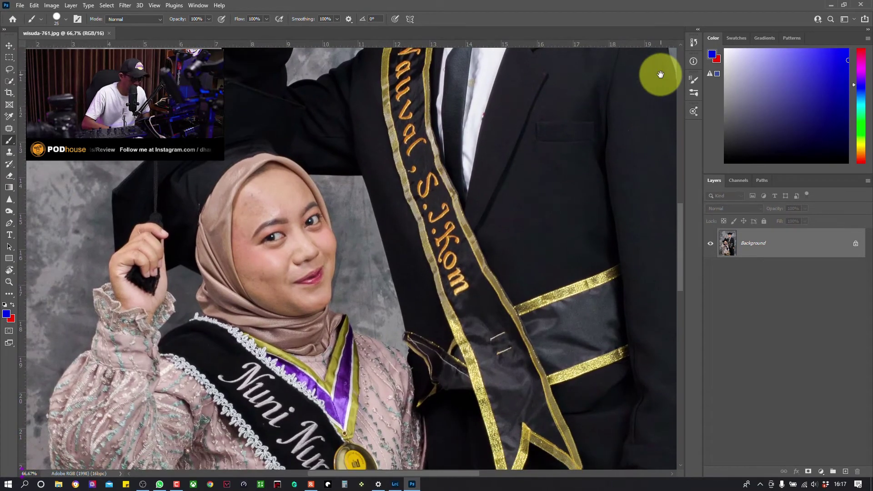
key(ctrl+minus)
key(ctrl+minus)
key(ctrl+minus)
key(ctrl+minus)
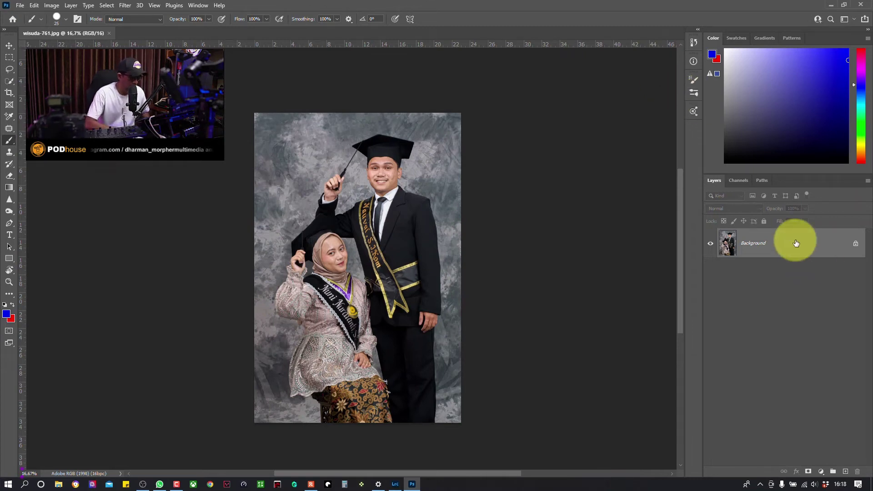
key(ctrl+j)
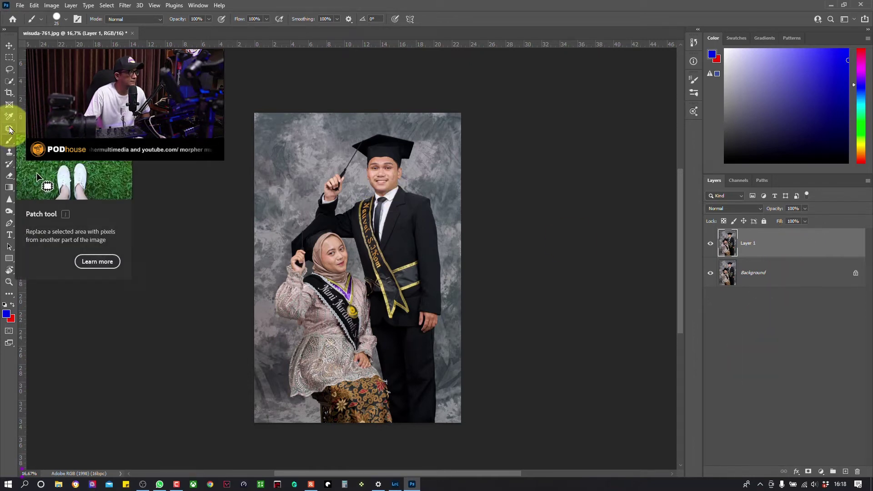
Patch backdrop flaws at the right edge, left edge and top-right corner
right_click(10, 131)
click(10, 131)
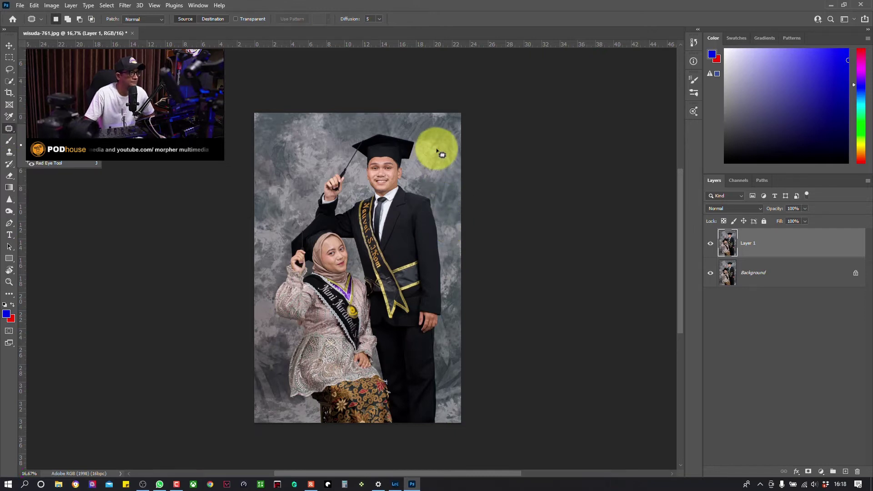
mouse_move(441, 137)
mouse_down()
mouse_move(506, 143)
mouse_move(448, 116)
mouse_up()
drag(292, 114, 294, 197)
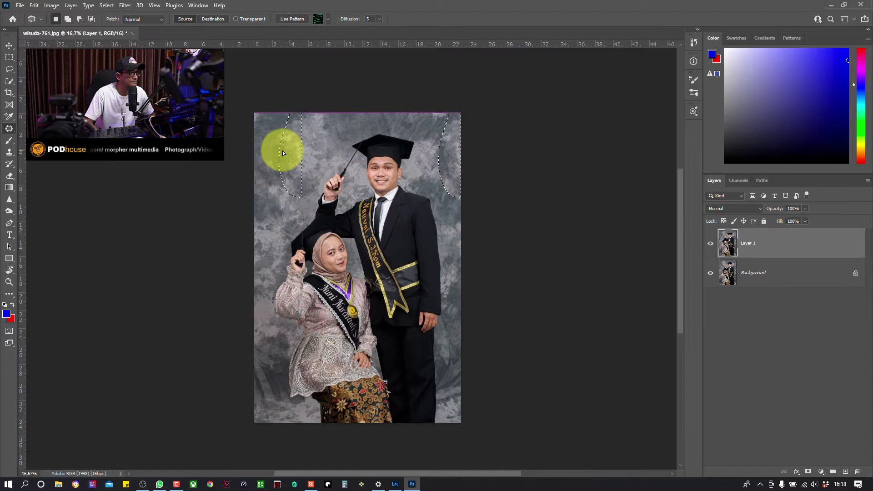
drag(289, 155, 332, 150)
drag(394, 114, 401, 105)
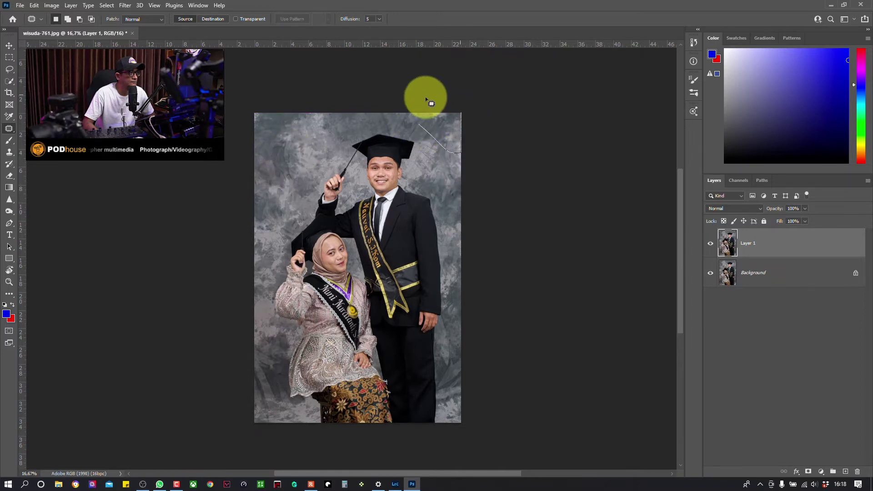
drag(435, 132, 347, 129)
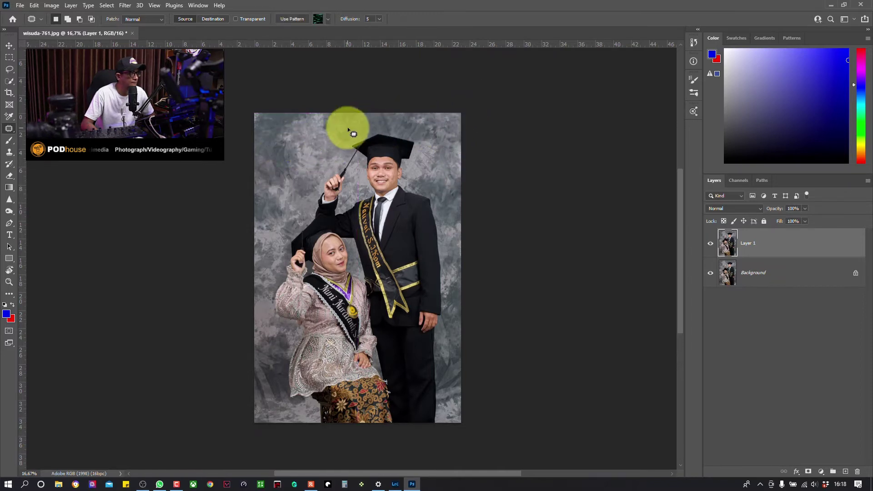
mouse_move(458, 336)
mouse_down()
mouse_move(440, 388)
mouse_move(452, 318)
mouse_up()
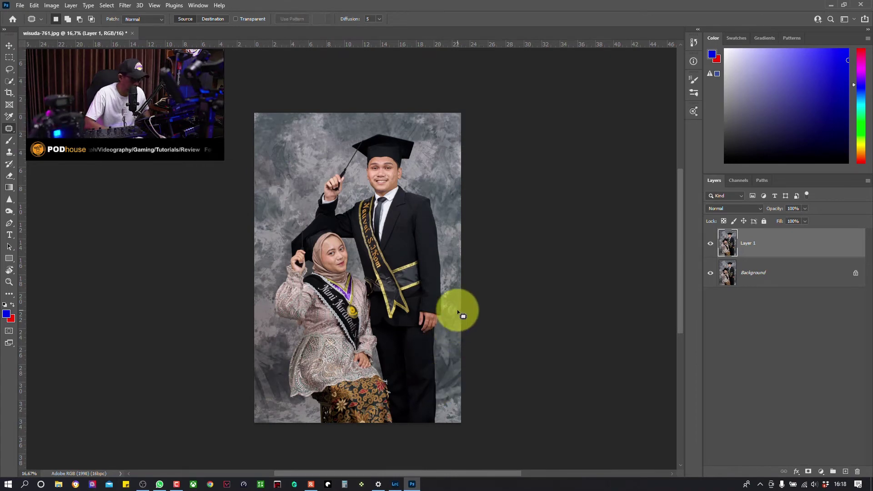
Patch the backdrop near the man's hand and down to the photo's bottom
key(ctrl+plus)
key(ctrl+plus)
drag(487, 331, 459, 6)
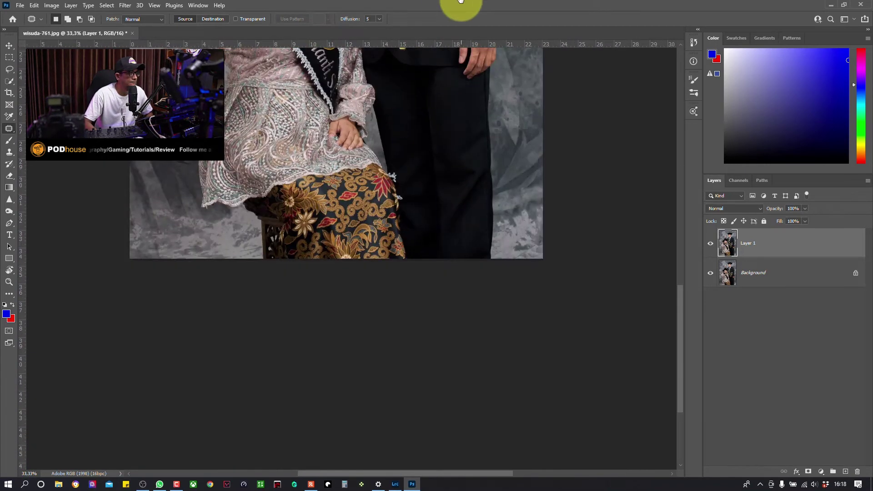
drag(357, 131, 293, 331)
mouse_move(447, 234)
mouse_down()
mouse_move(439, 292)
mouse_move(480, 236)
mouse_up()
drag(445, 332, 91, 137)
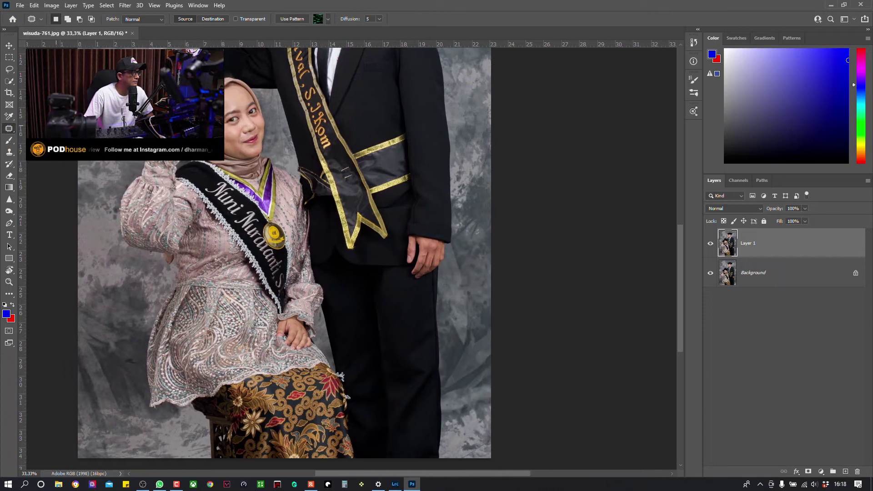
click(457, 323)
mouse_move(470, 385)
mouse_down()
mouse_move(498, 380)
mouse_move(462, 409)
mouse_move(484, 244)
mouse_up()
key(ctrl+d)
Patch two backdrop areas along the left edge and deselect
scroll(452, 347, down, 1)
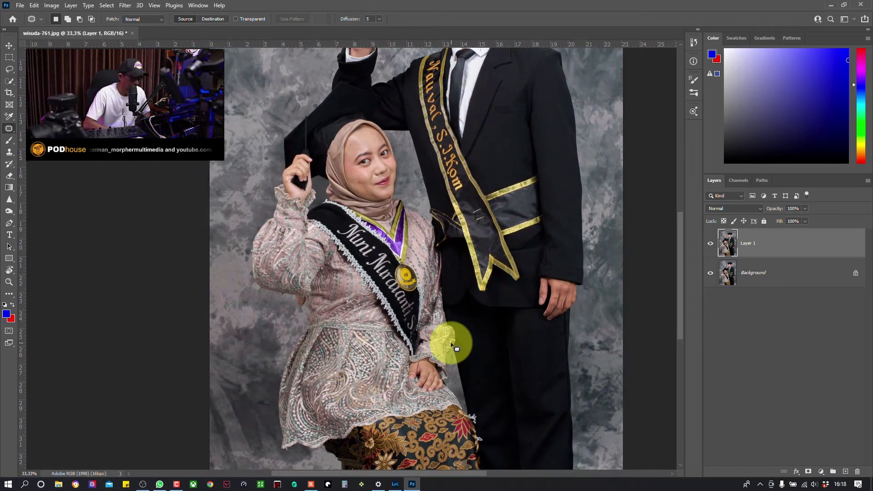
scroll(456, 348, down, 1)
mouse_move(288, 288)
mouse_down()
mouse_move(279, 349)
mouse_move(300, 285)
mouse_up()
mouse_move(290, 174)
mouse_down()
mouse_move(326, 173)
mouse_move(290, 278)
mouse_up()
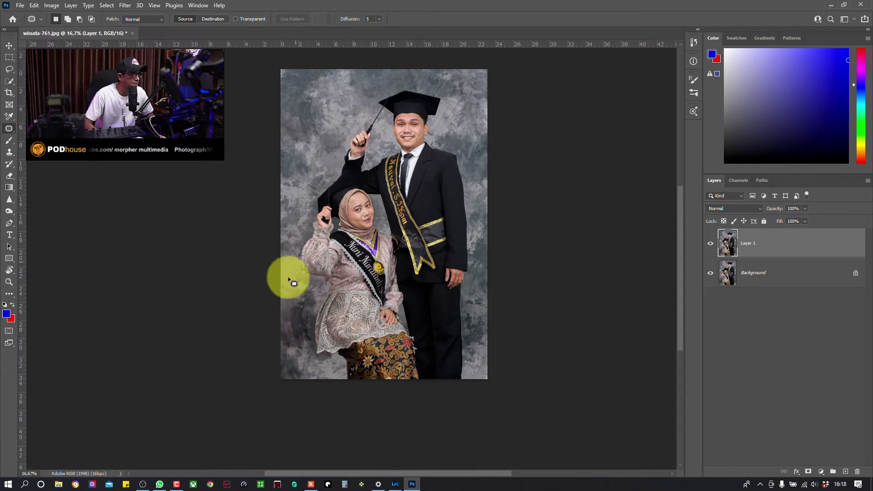
click(66, 108)
Set the crop ratio to 2:3 (4:6) and pull the frame slightly inward around the couple
click(9, 94)
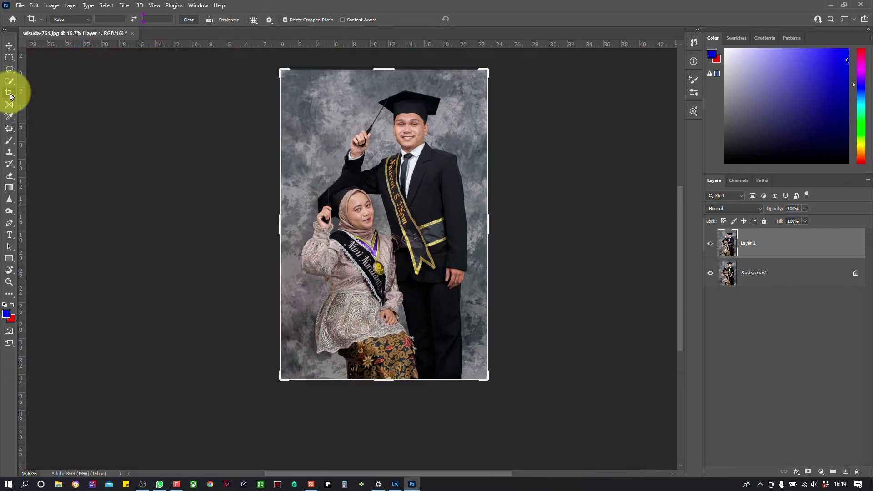
click(89, 19)
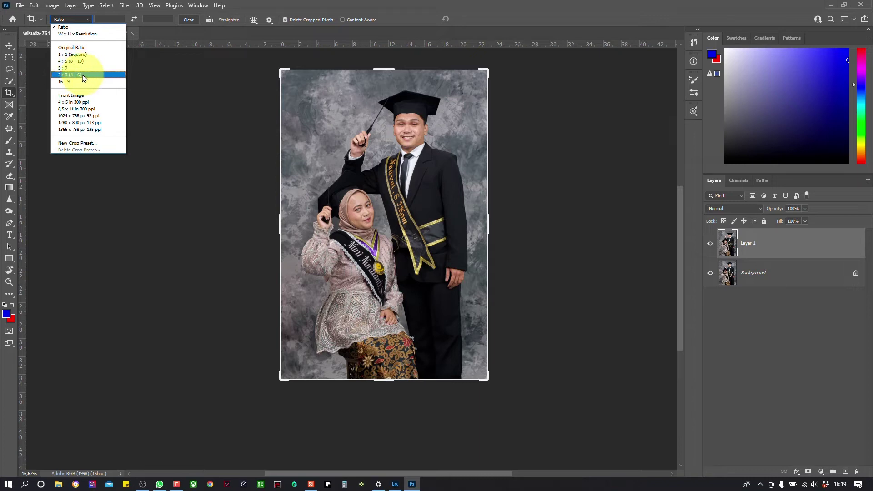
click(84, 75)
drag(485, 377, 479, 366)
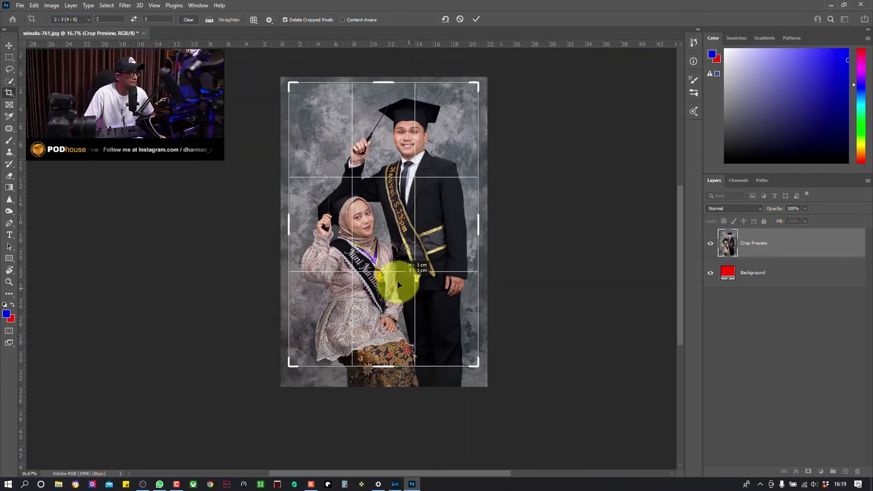
drag(397, 282, 398, 279)
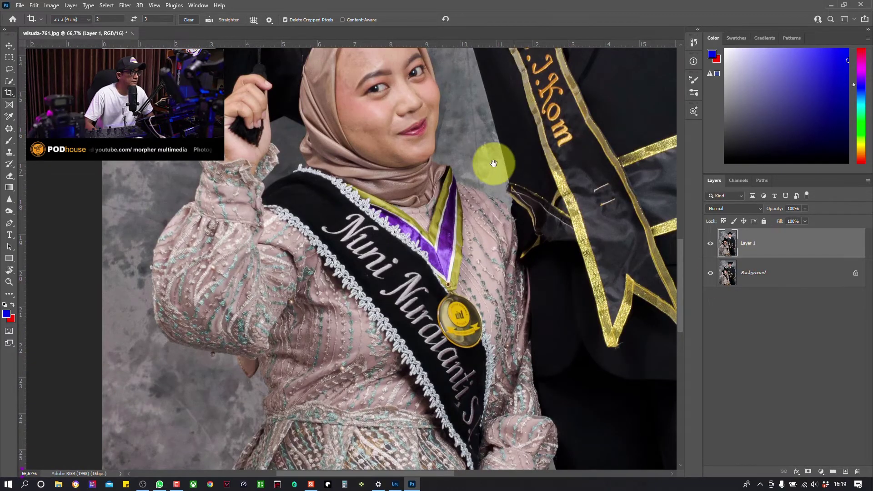
Create the empty 'bersihin jerawat' layer above Layer 1, then reselect Layer 1
drag(488, 162, 474, 273)
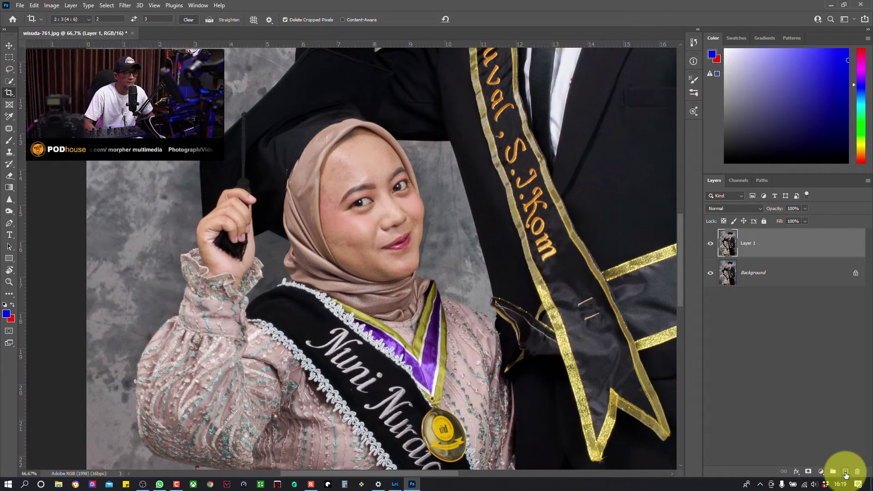
click(845, 472)
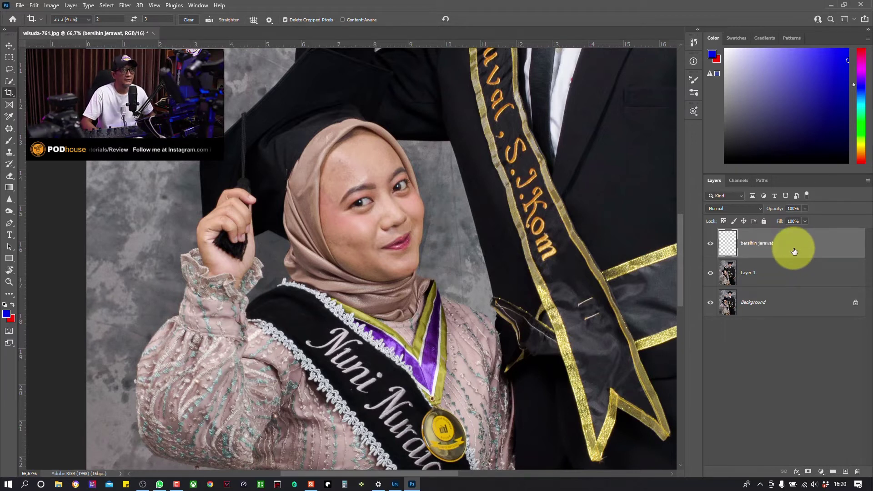
text(bersihin jerawat)
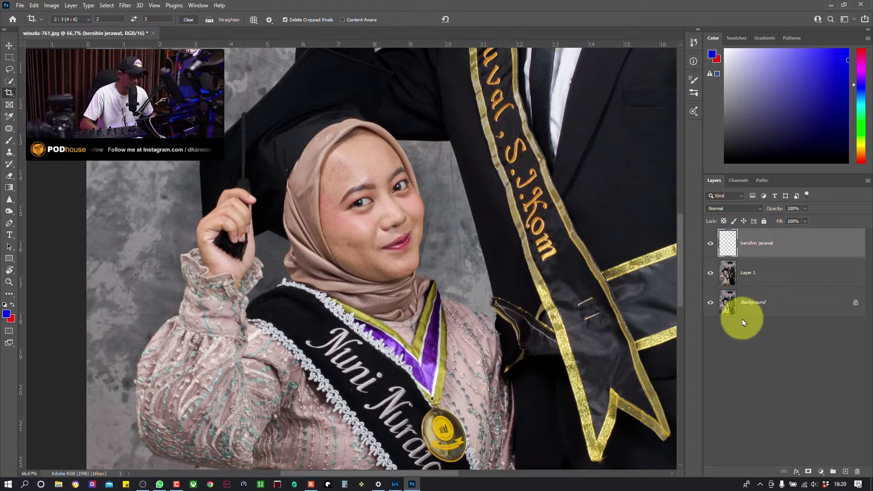
key(ctrl+plus)
key(ctrl+plus)
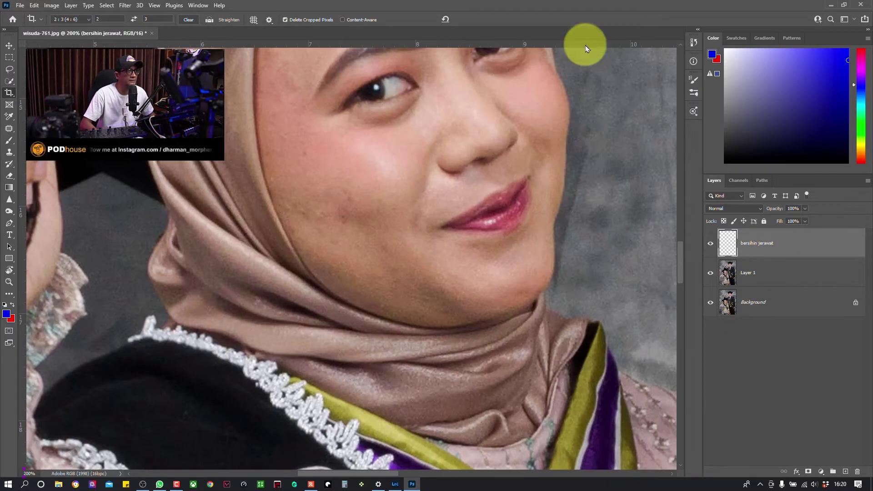
drag(566, 152, 467, 266)
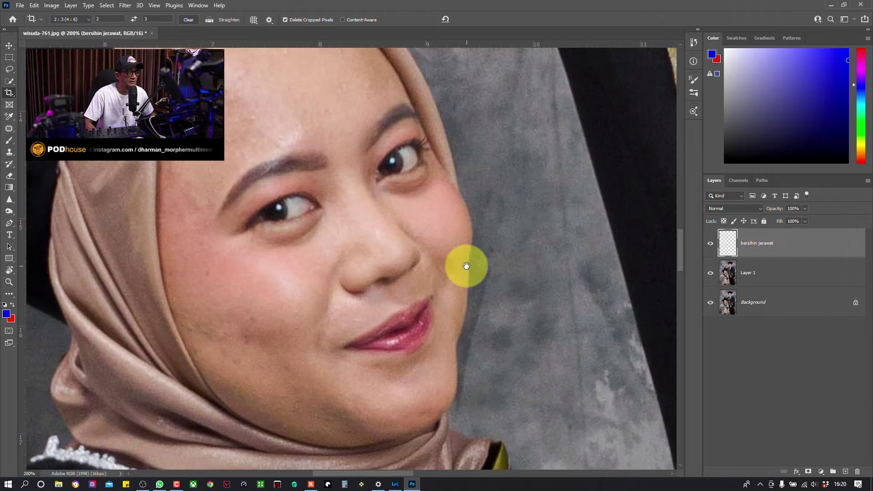
key(ctrl+minus)
key(ctrl+minus)
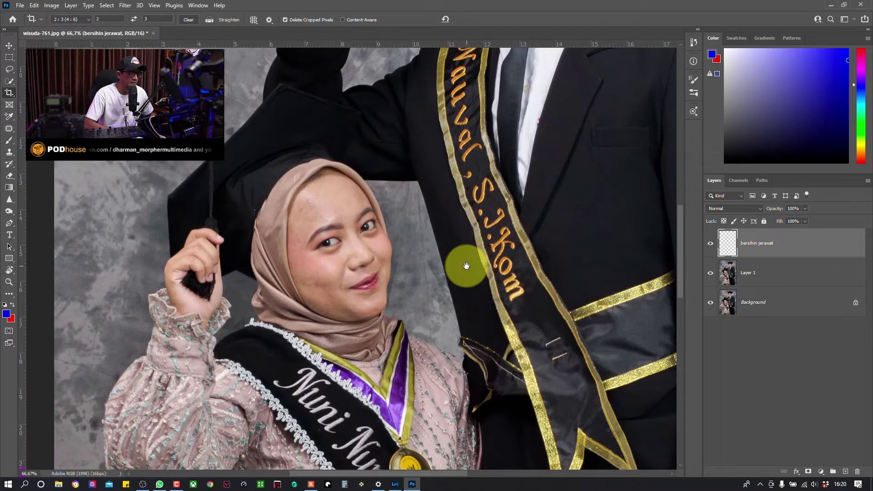
key(ctrl+minus)
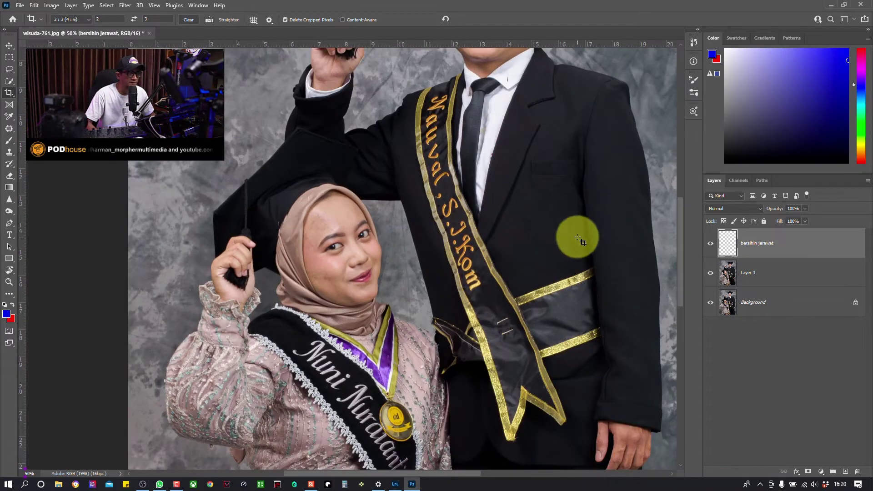
click(774, 270)
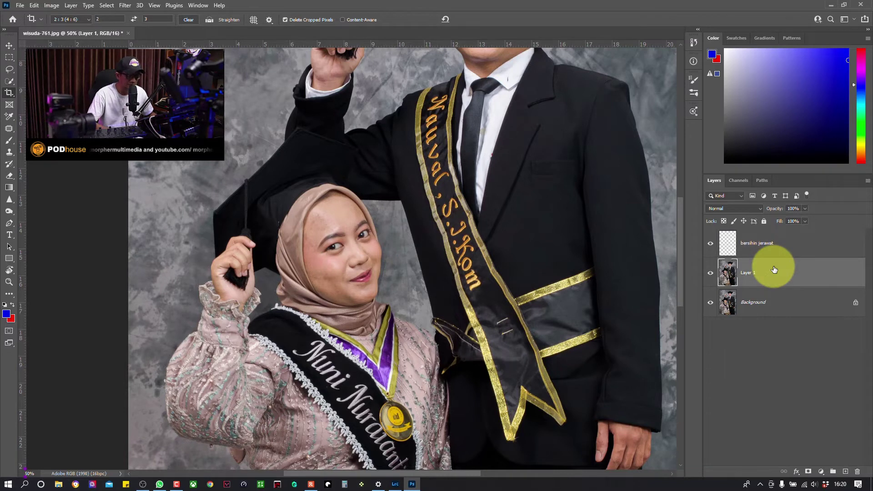
Patch several marked areas of the grey backdrop with clean background texture
key(ctrl+minus)
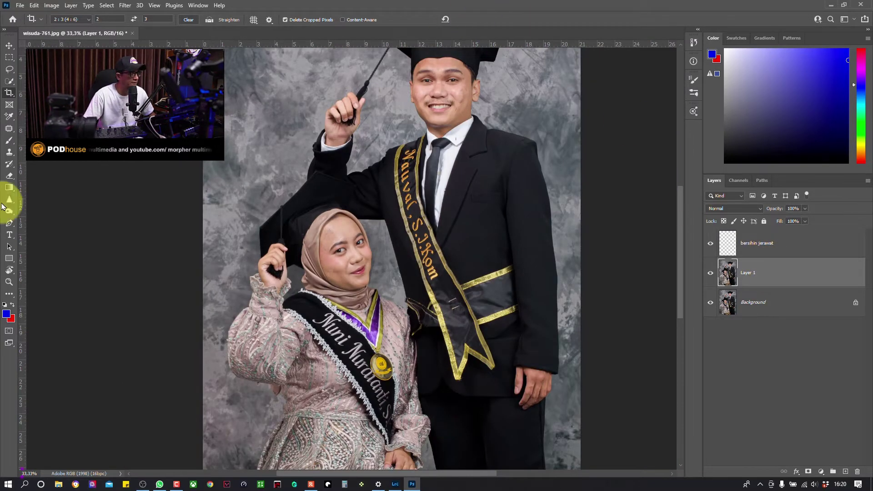
click(9, 129)
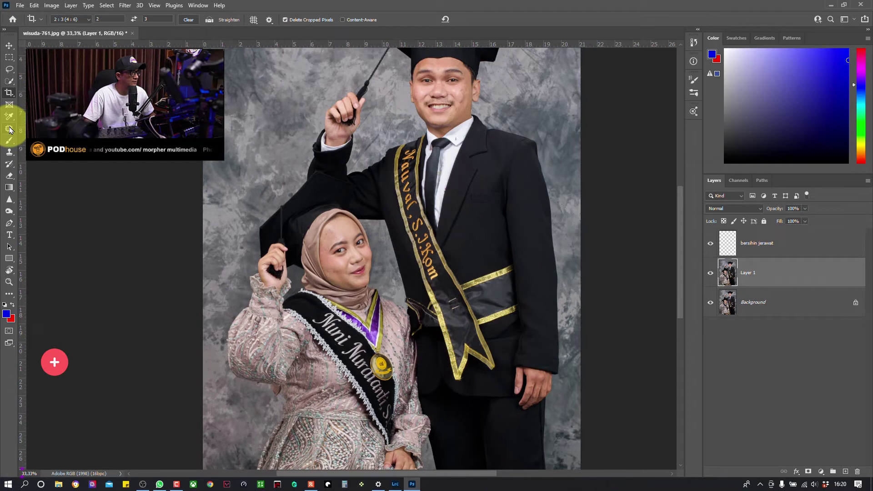
mouse_move(370, 228)
mouse_down()
mouse_move(396, 289)
mouse_move(384, 229)
mouse_move(242, 103)
mouse_up()
mouse_move(248, 163)
mouse_down()
mouse_move(230, 196)
mouse_move(242, 224)
mouse_move(282, 189)
mouse_move(267, 176)
mouse_move(255, 103)
mouse_up()
mouse_move(386, 102)
mouse_down()
mouse_move(387, 158)
mouse_move(385, 82)
mouse_move(361, 133)
mouse_move(362, 156)
mouse_move(400, 140)
mouse_move(416, 120)
mouse_move(401, 84)
mouse_up()
mouse_move(380, 132)
mouse_down()
mouse_move(296, 98)
mouse_move(268, 145)
mouse_up()
key(ctrl+d)
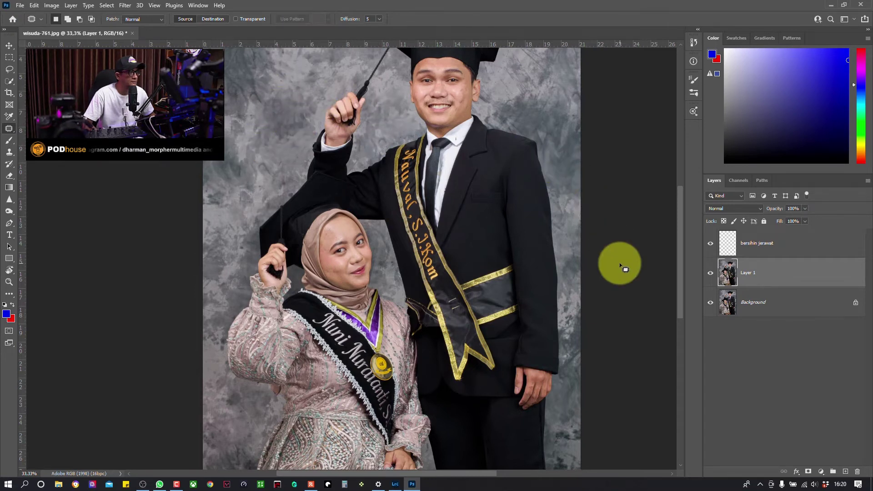
Patch the grey backdrop beside the man's sleeve and tassel hand
key(ctrl+plus)
key(ctrl+plus)
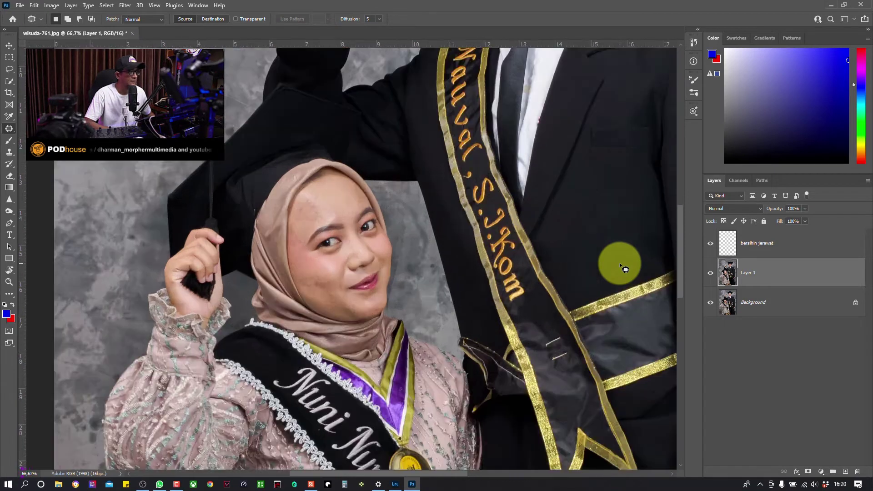
key(ctrl+plus)
key(ctrl+plus)
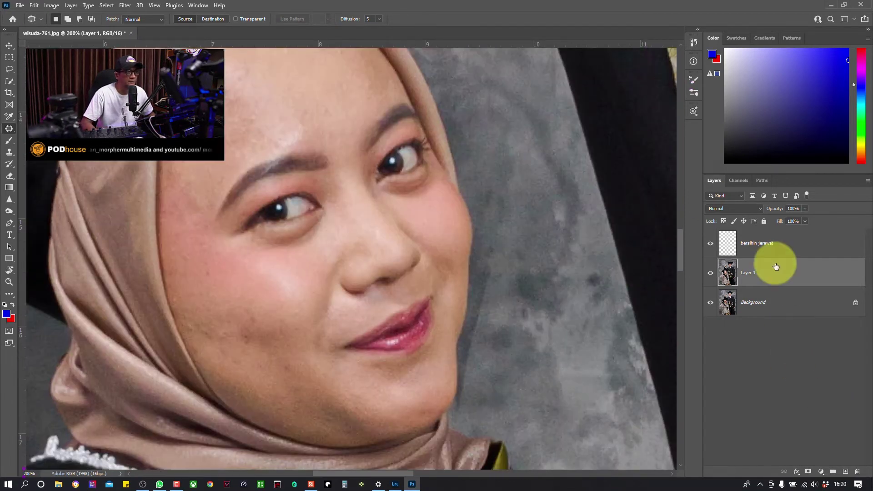
mouse_move(474, 179)
mouse_down()
mouse_move(423, 460)
mouse_move(455, 474)
mouse_up()
mouse_move(347, 73)
mouse_down()
mouse_move(396, 256)
mouse_move(336, 387)
mouse_up()
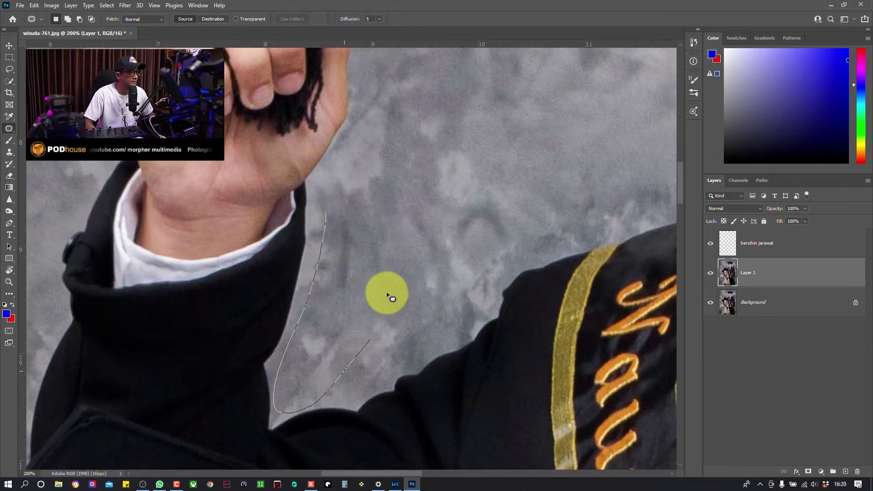
drag(317, 291, 471, 91)
key(ctrl+d)
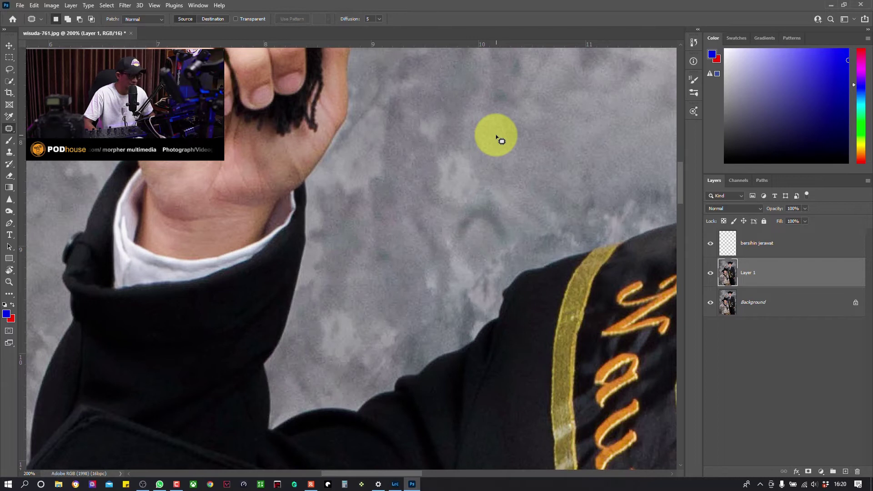
Make 'bersihin jerawat' the active layer with the Spot Healing Brush, centred on the woman's face
key(ctrl+minus)
drag(347, 285, 403, 57)
drag(337, 211, 377, 114)
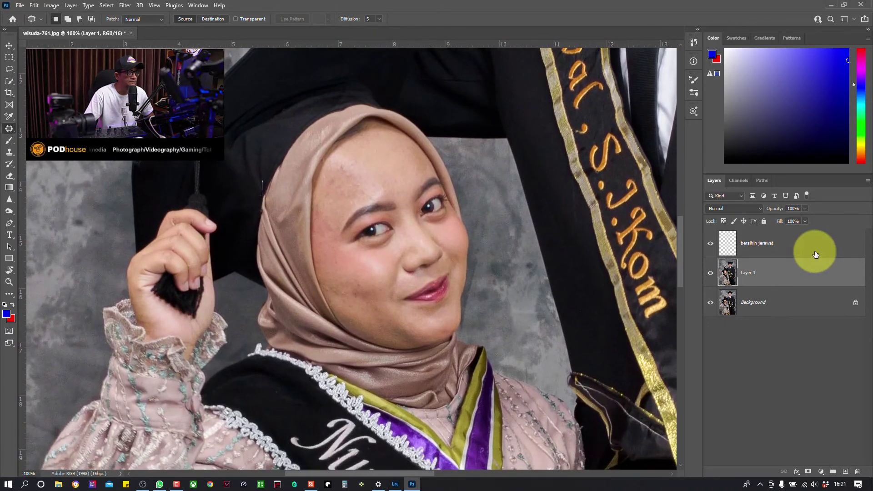
click(736, 247)
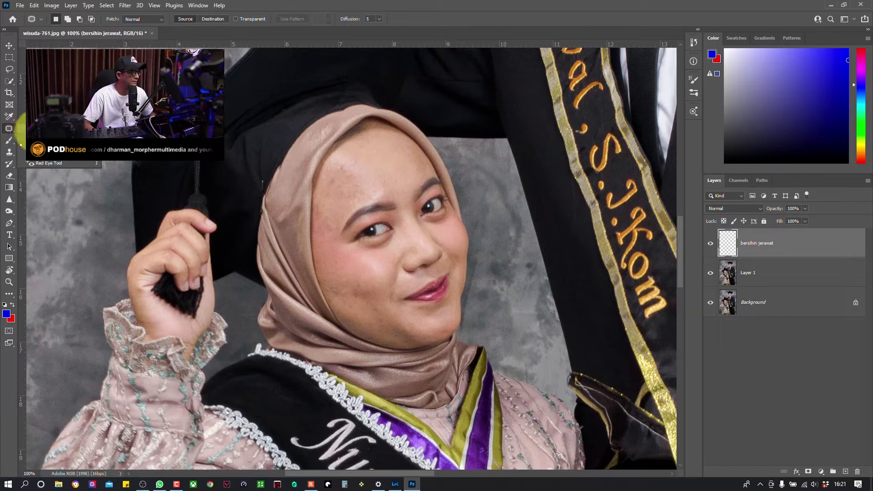
click(8, 129)
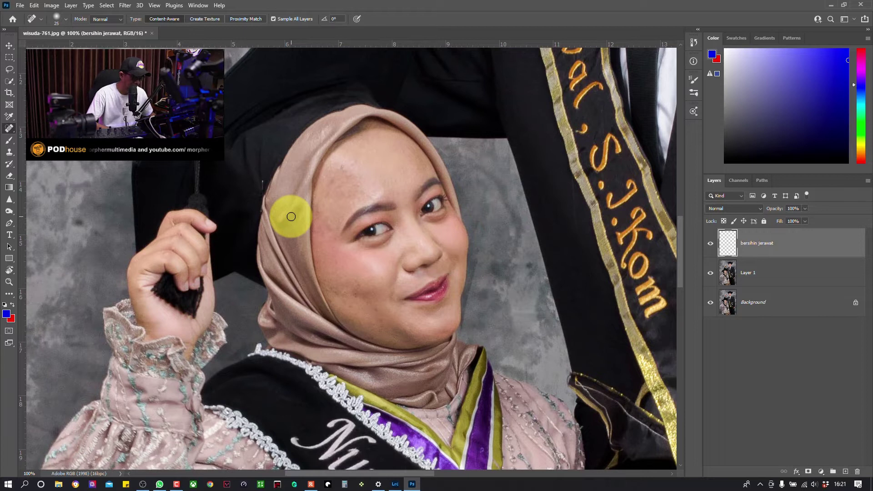
Spot-heal the blemishes across the woman's forehead
key(ctrl+plus)
drag(146, 208, 244, 238)
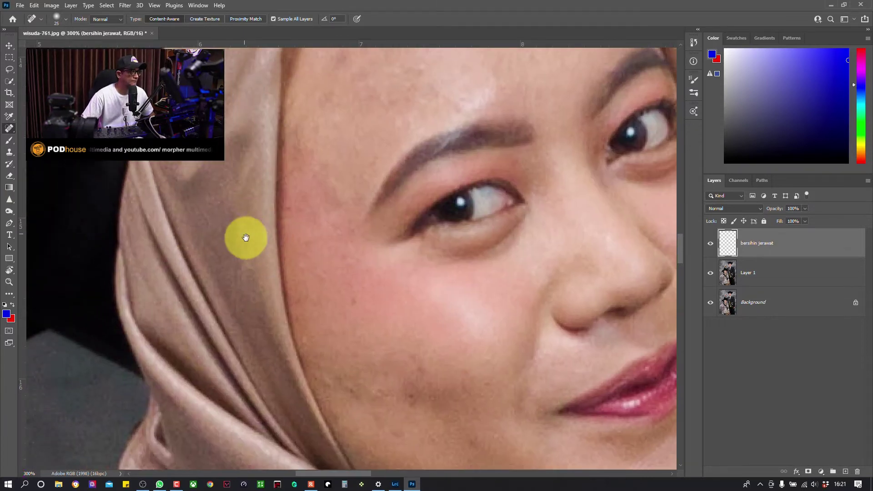
drag(322, 201, 309, 247)
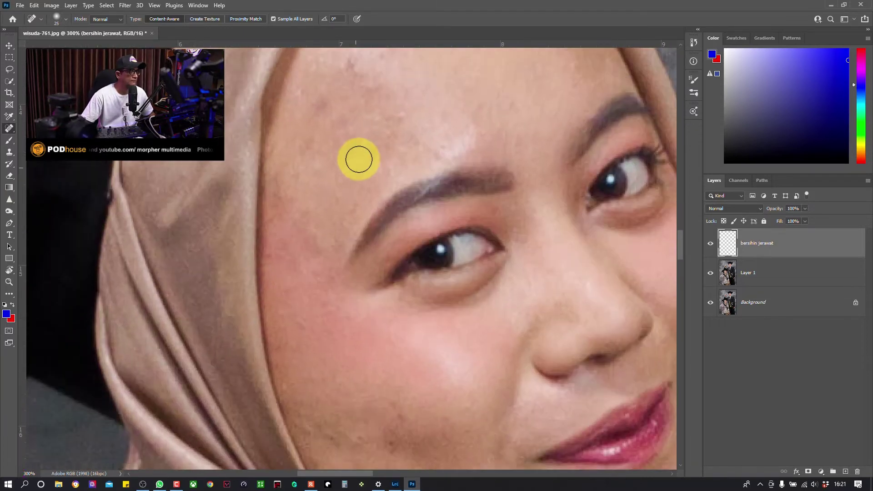
drag(351, 158, 319, 211)
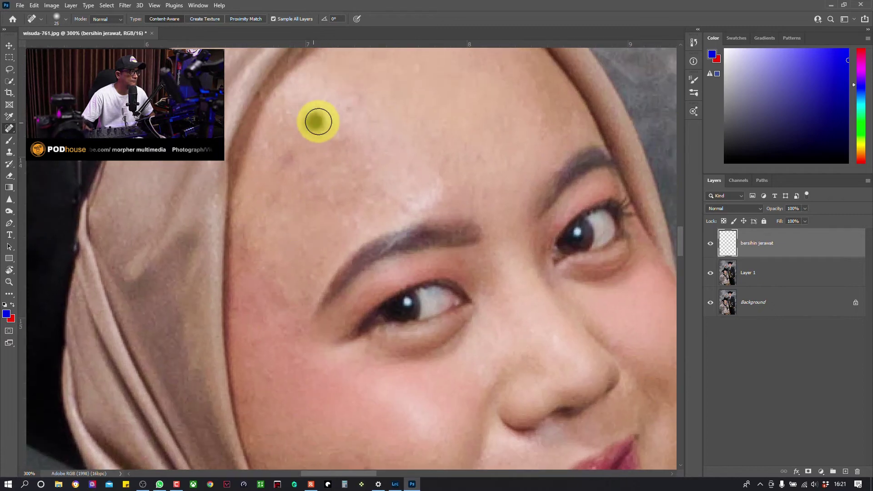
drag(339, 138, 316, 118)
click(288, 157)
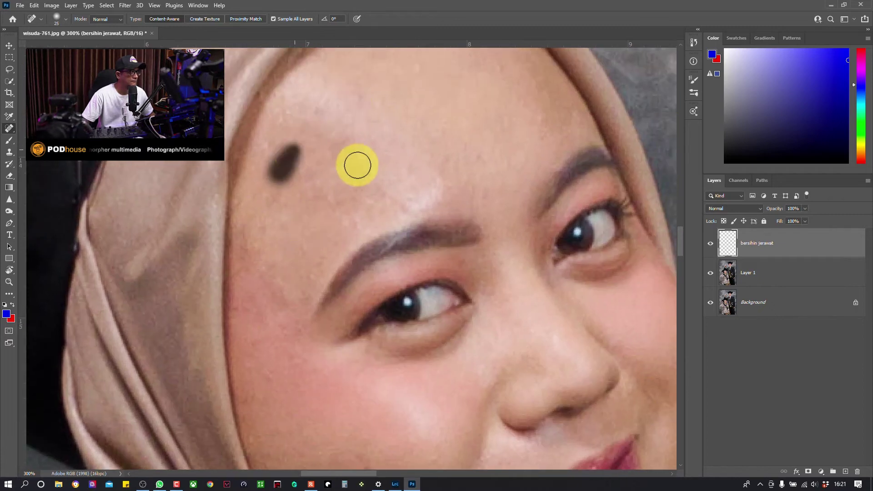
click(353, 174)
click(359, 201)
click(377, 191)
click(400, 178)
click(356, 171)
click(361, 103)
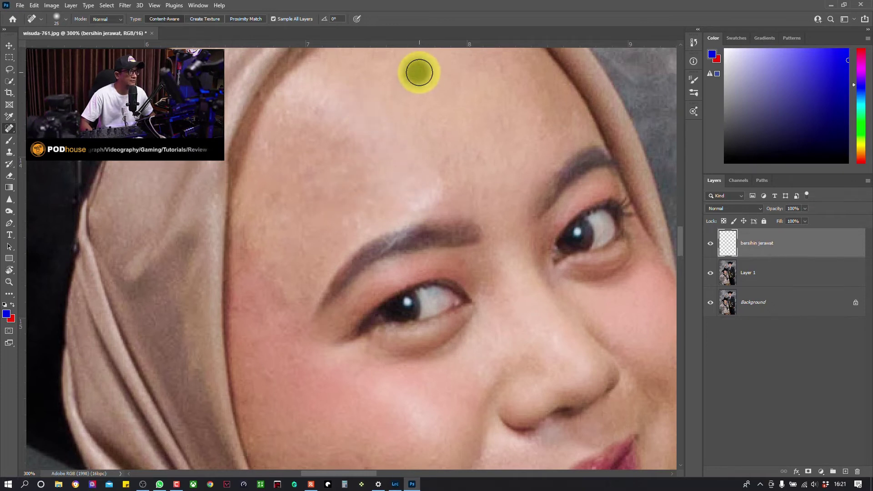
click(283, 121)
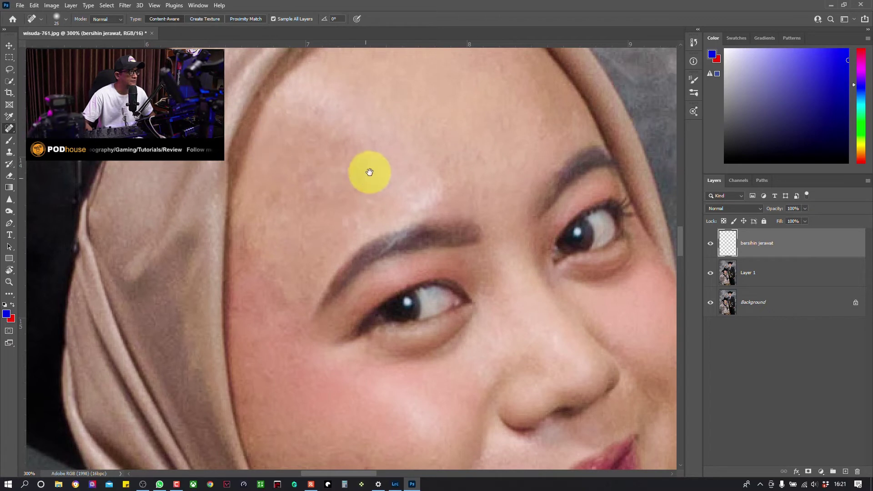
Heal the remaining spots on the lower forehead, near the right brow and left temple
drag(369, 172, 282, 226)
click(353, 187)
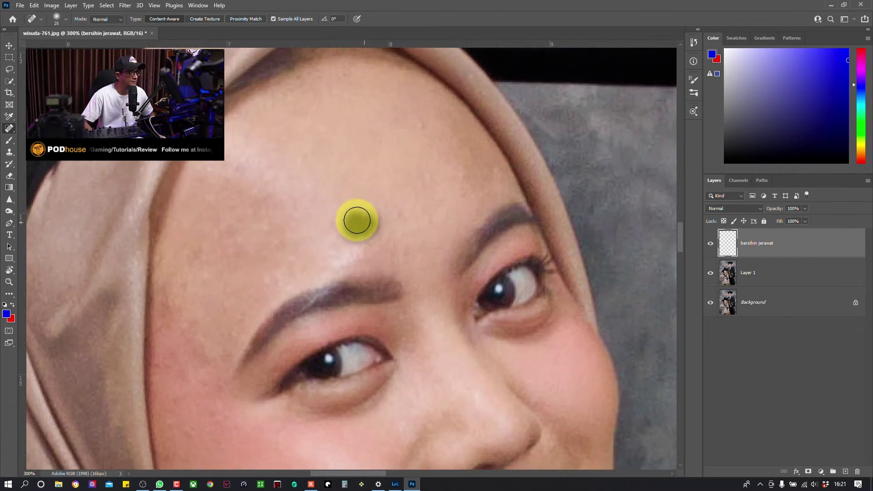
click(425, 208)
click(456, 174)
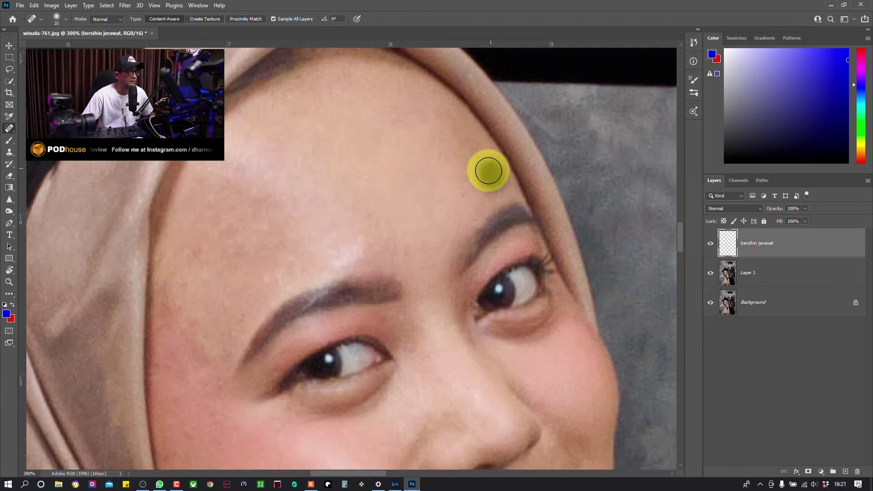
click(403, 117)
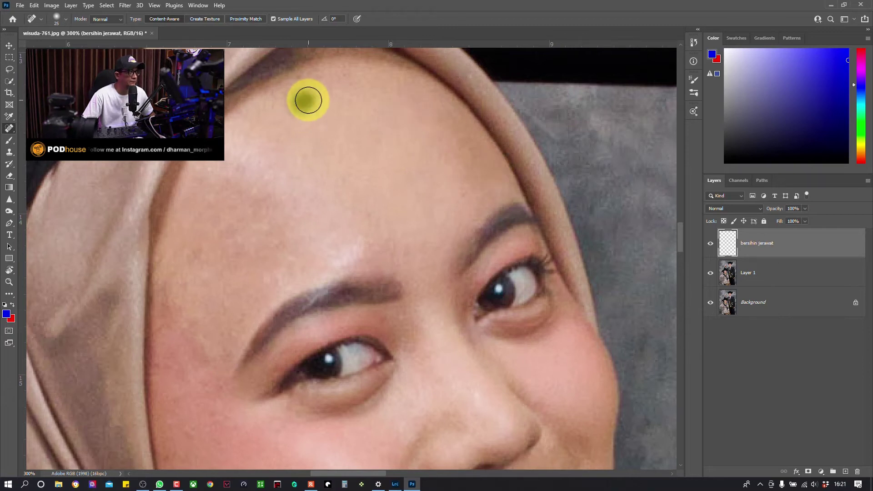
click(287, 103)
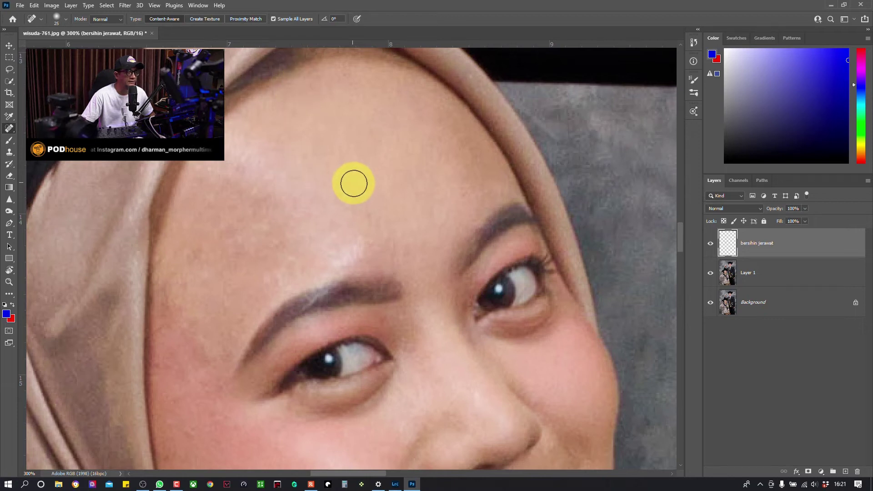
click(365, 238)
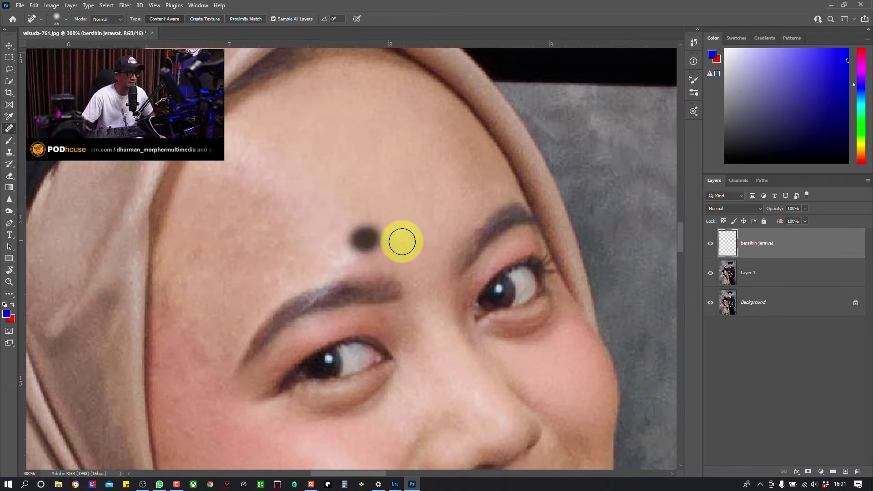
click(278, 268)
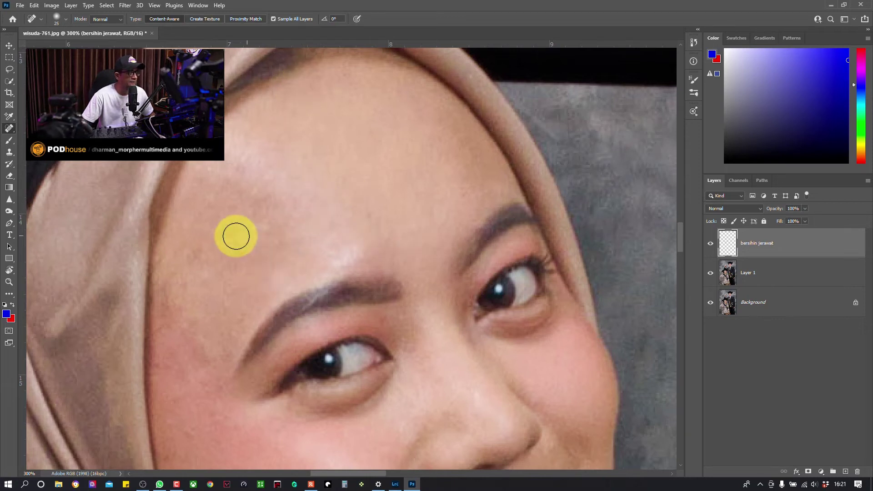
click(261, 230)
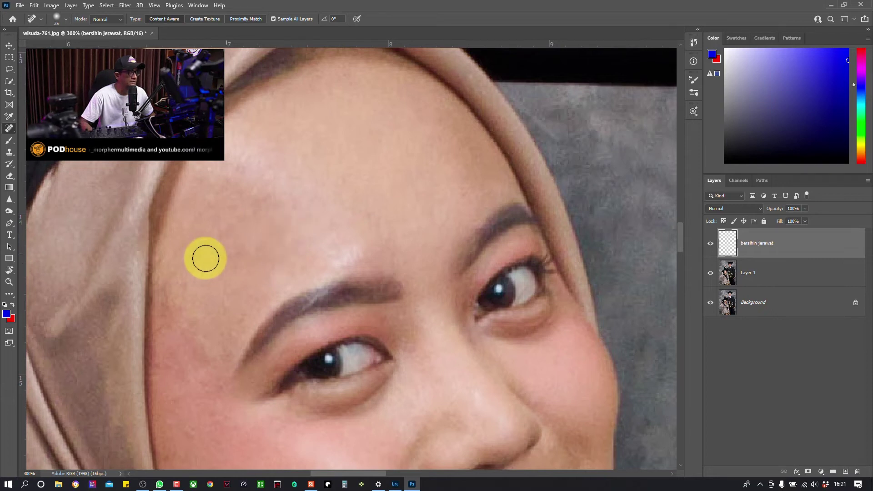
click(201, 255)
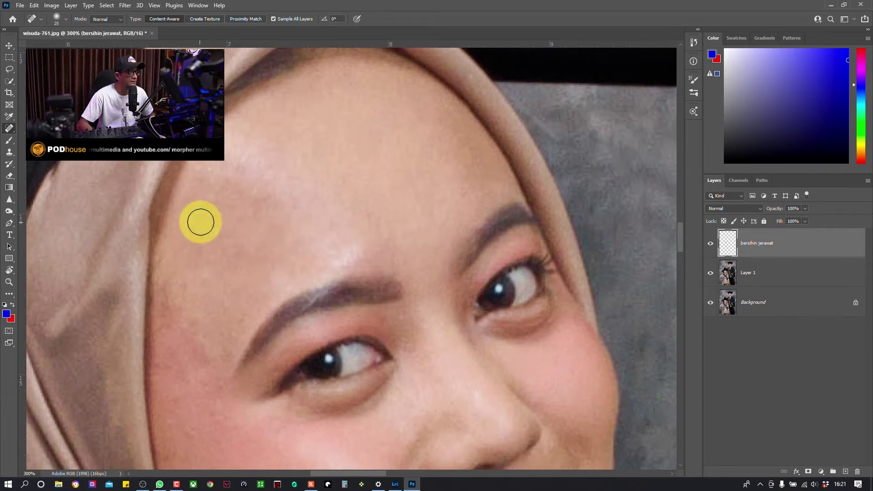
click(209, 173)
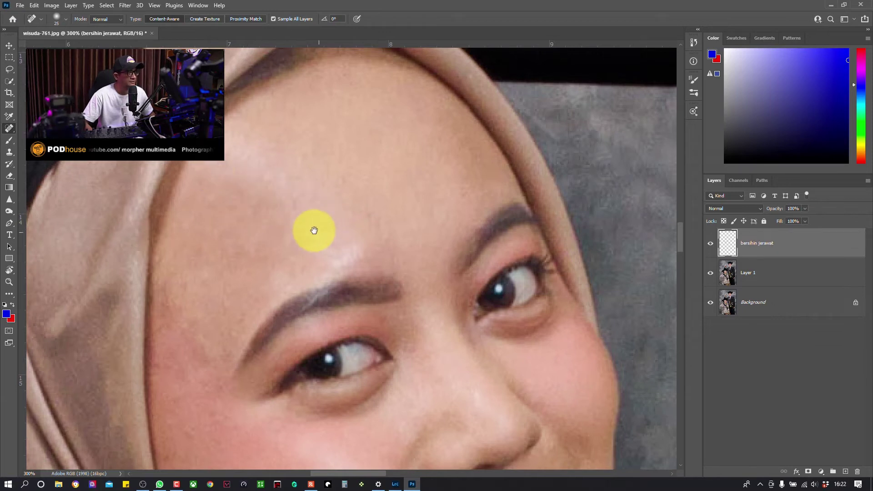
drag(314, 232, 288, 167)
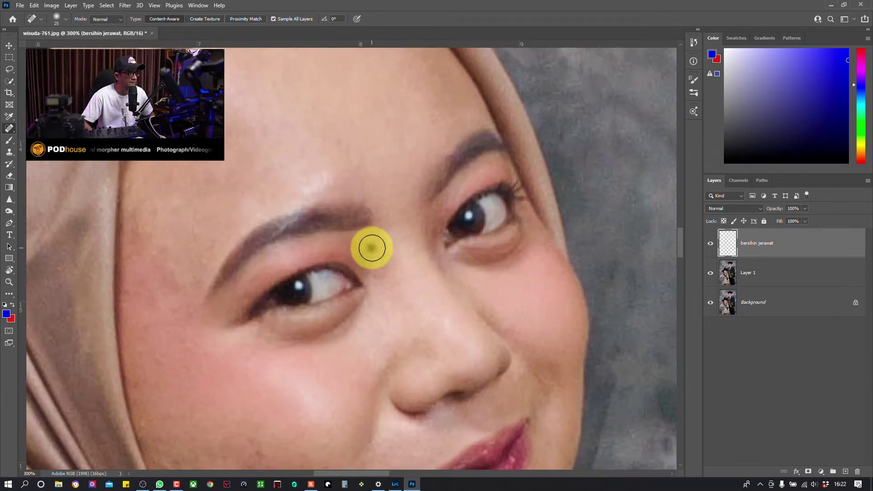
scroll(223, 204, down, 1)
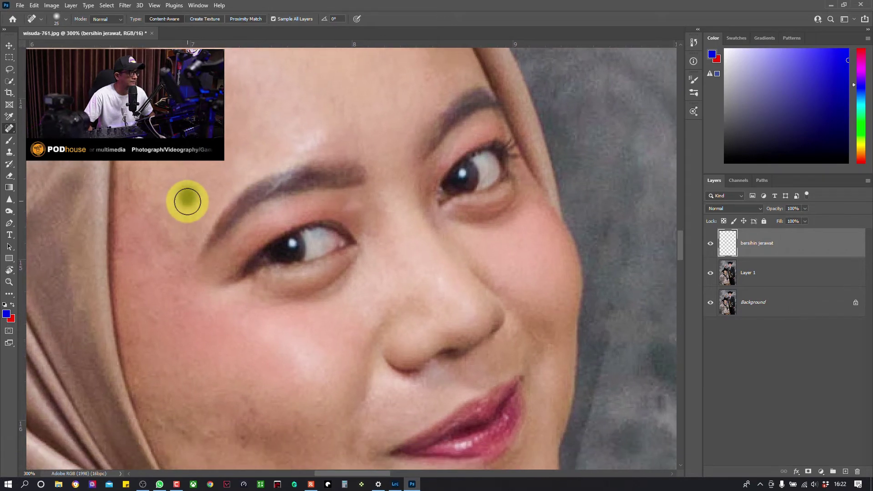
Heal blemishes on the woman's temple, cheeks, jaw, beside her smile and below her brow
drag(152, 208, 159, 269)
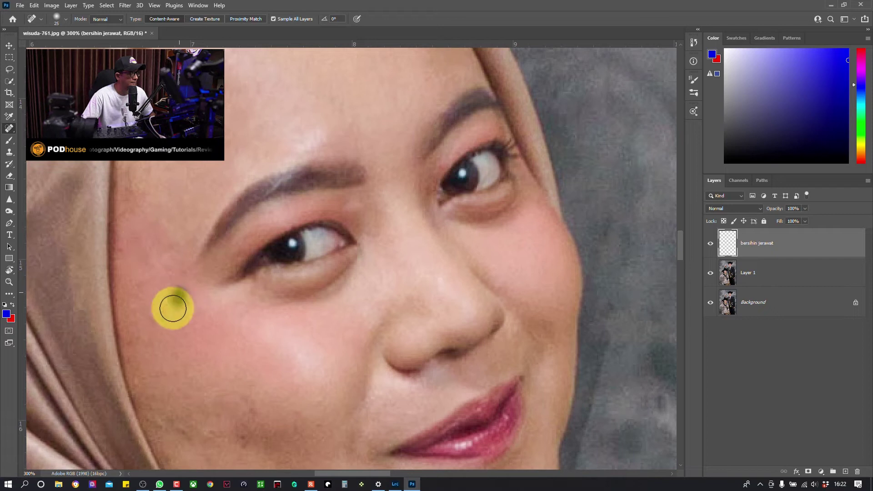
drag(173, 308, 136, 306)
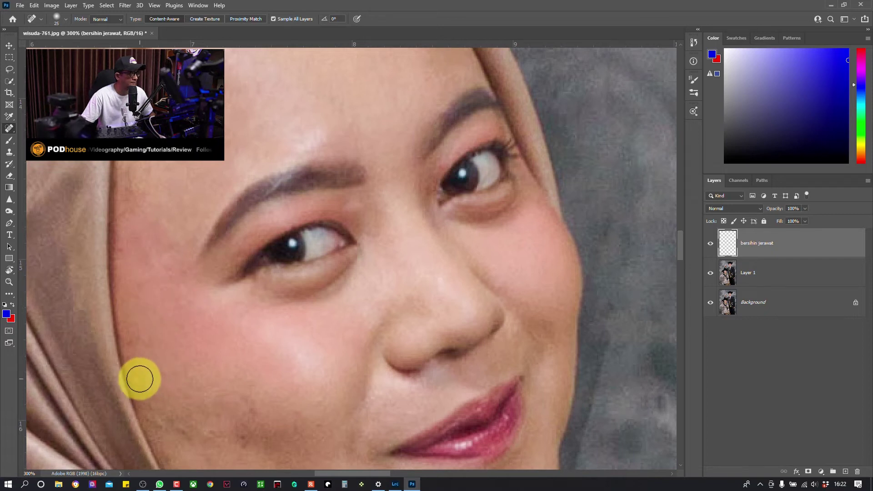
drag(168, 432, 159, 344)
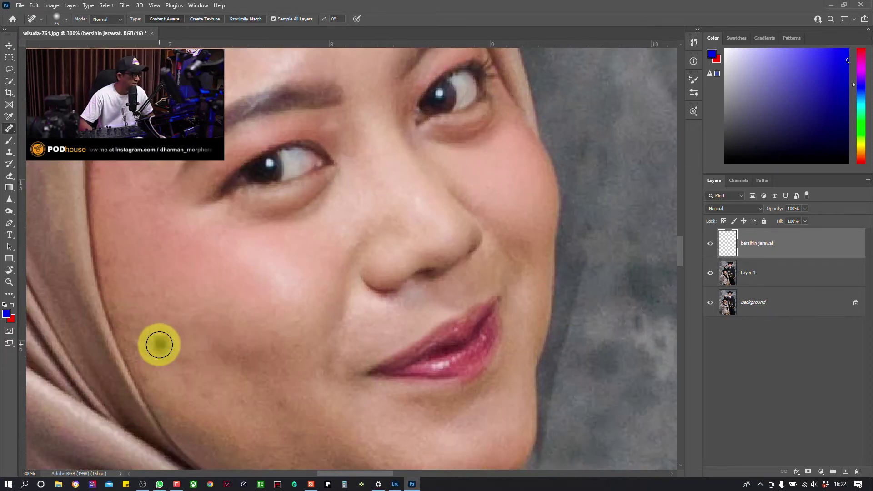
click(138, 344)
click(191, 381)
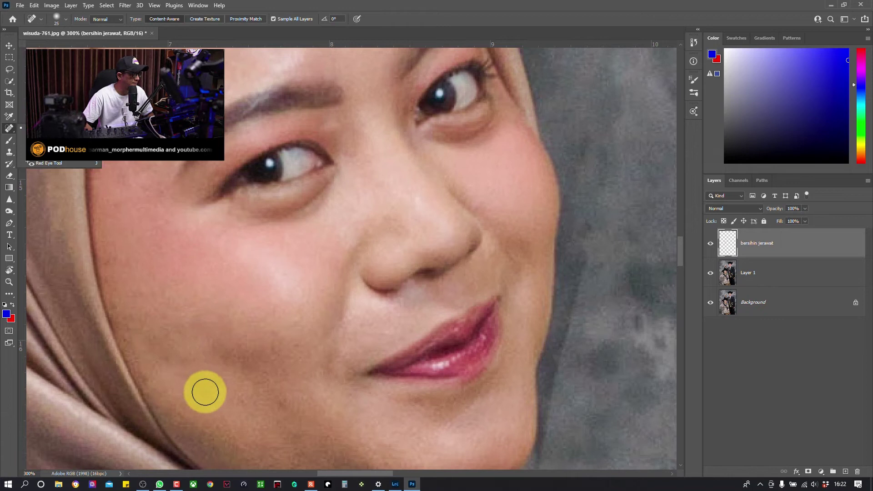
click(205, 392)
click(279, 400)
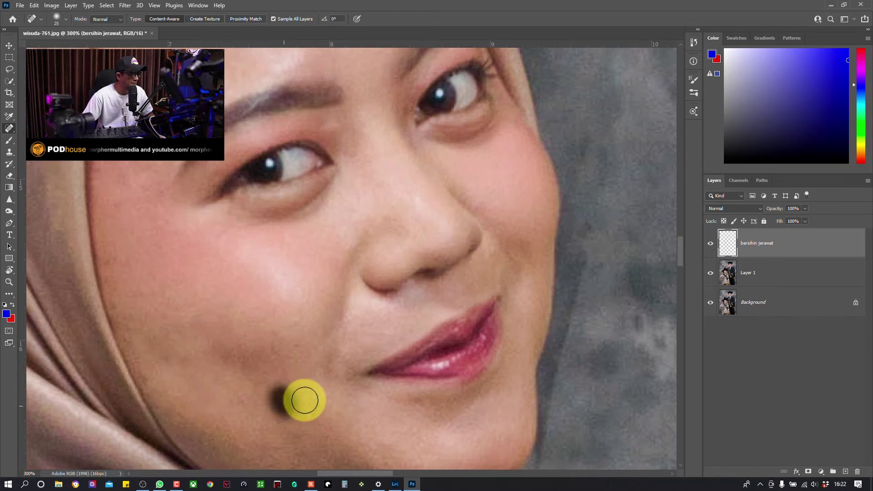
click(304, 400)
click(302, 429)
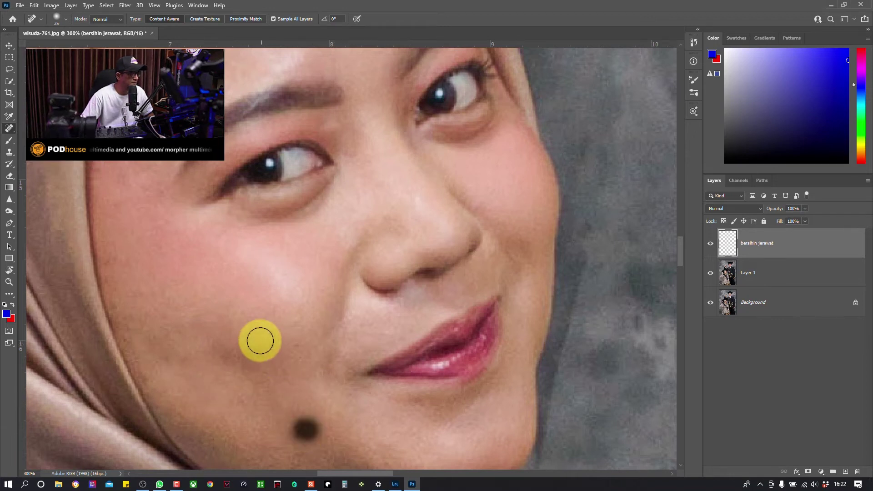
click(274, 336)
click(296, 320)
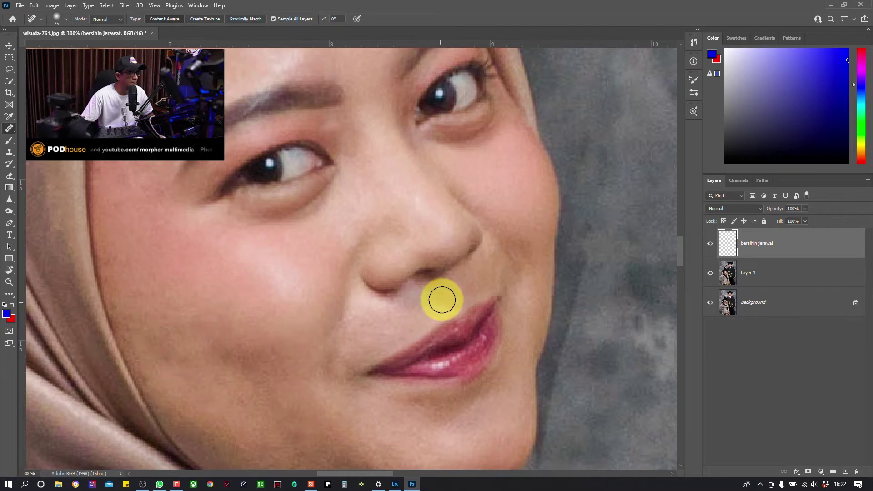
drag(349, 320, 350, 268)
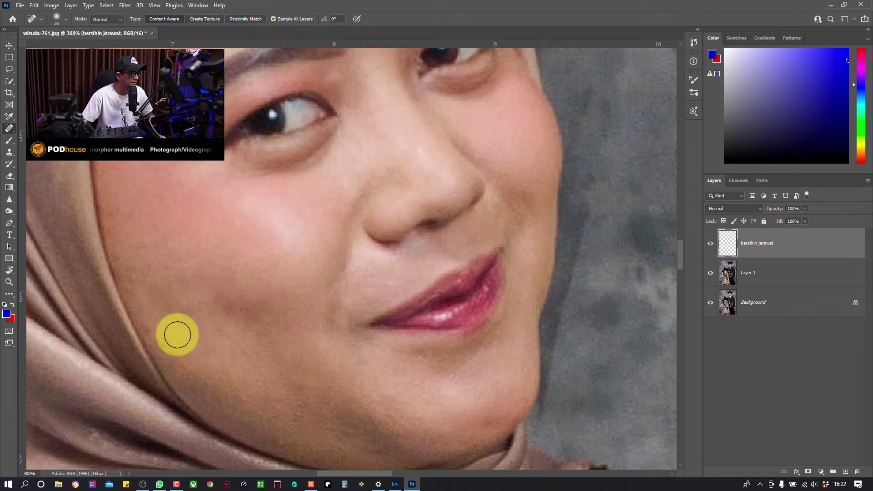
drag(331, 93, 285, 253)
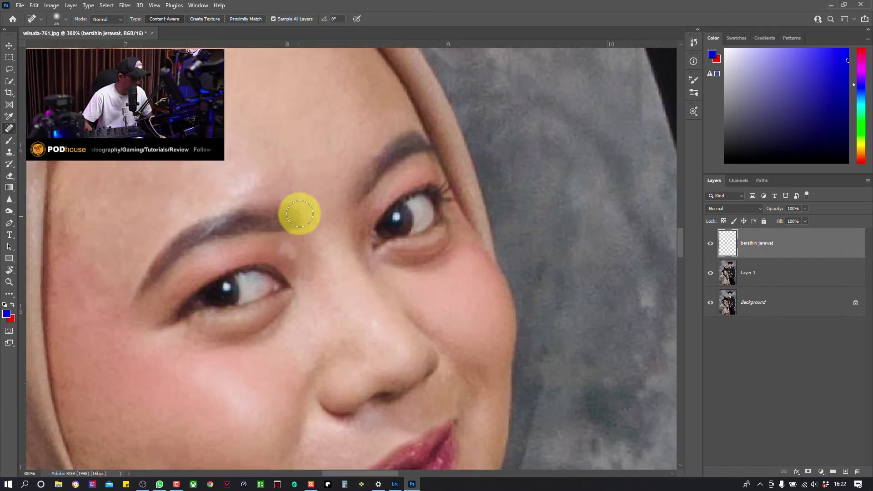
click(286, 250)
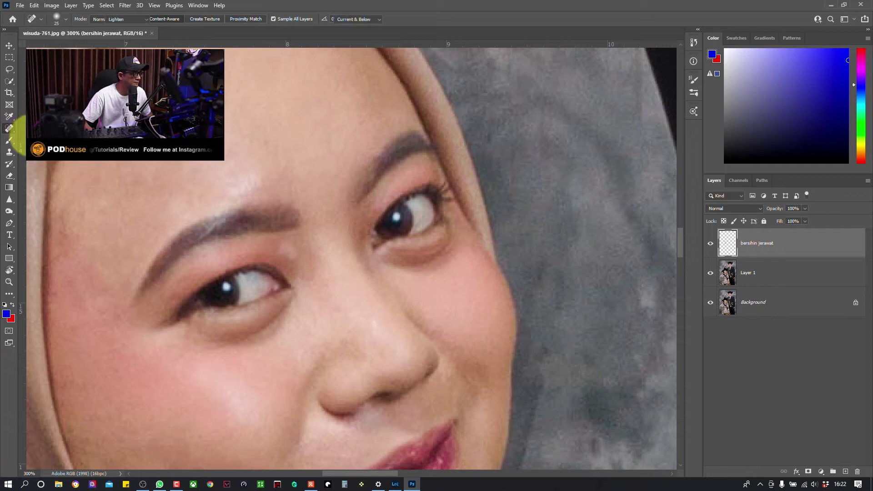
Use the Healing Brush with its source sampled from clean skin near the woman's inner brow
alt+click(328, 266)
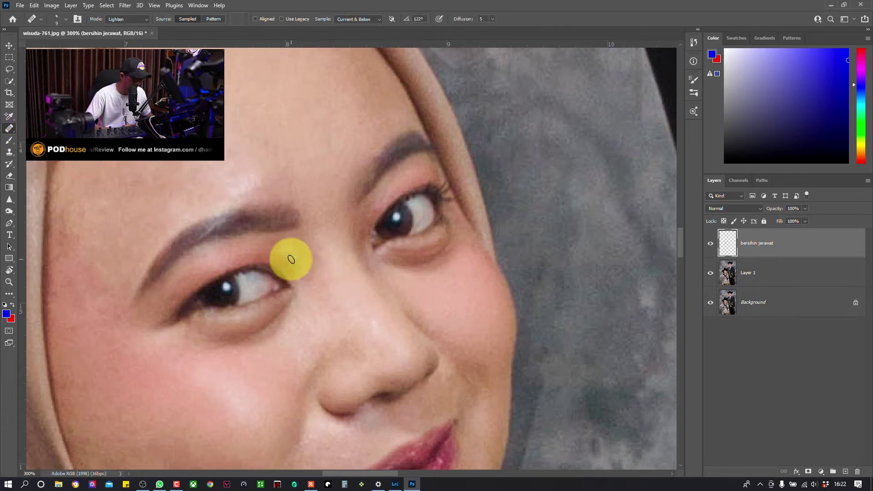
scroll(291, 260, up, 1)
scroll(292, 262, up, 1)
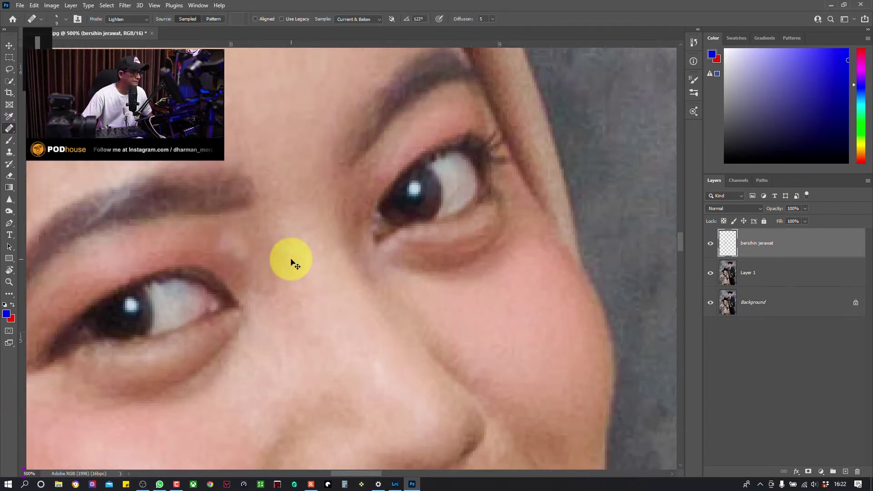
key(alt)
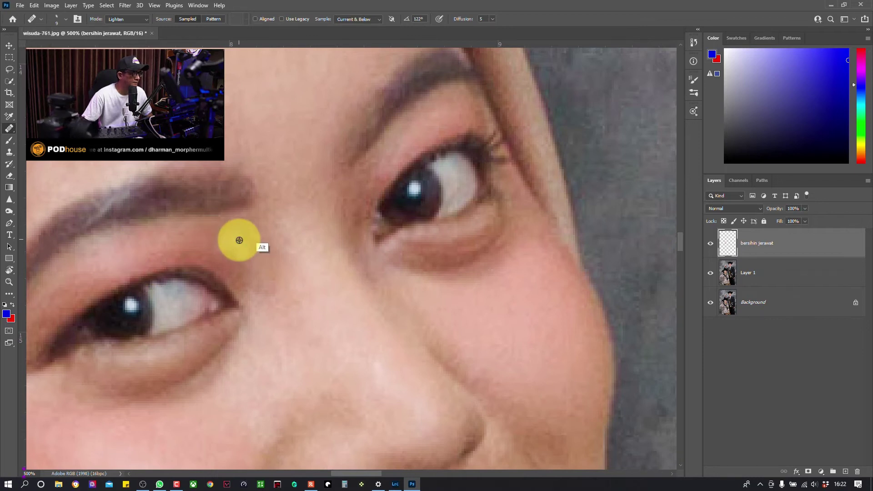
key(alt)
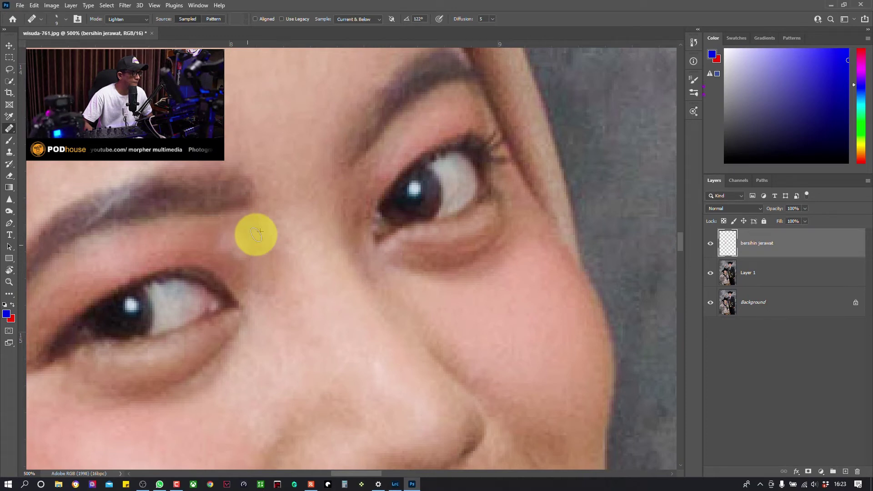
alt+click(274, 229)
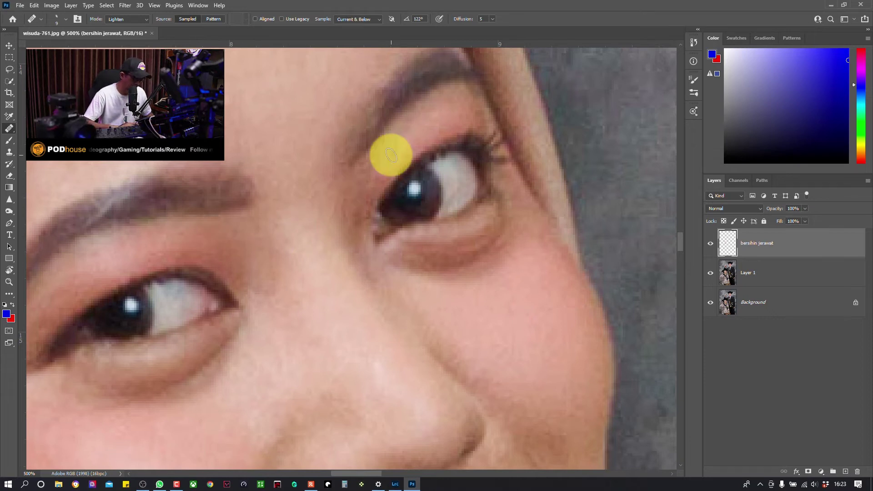
key(ctrl+minus)
key(ctrl+minus)
key(ctrl+minus)
Add a new empty layer for the man's retouch and use the Spot Healing Brush
key(ctrl+plus)
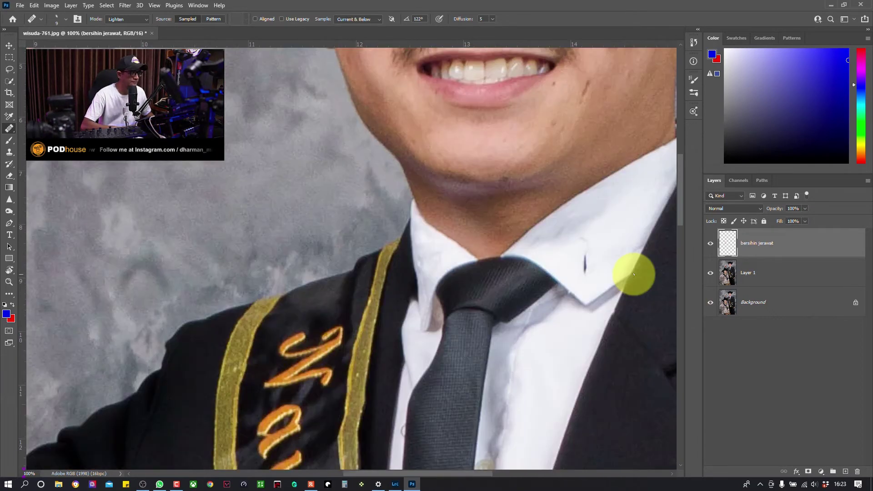
scroll(318, 296, up, 5)
scroll(469, 293, up, 2)
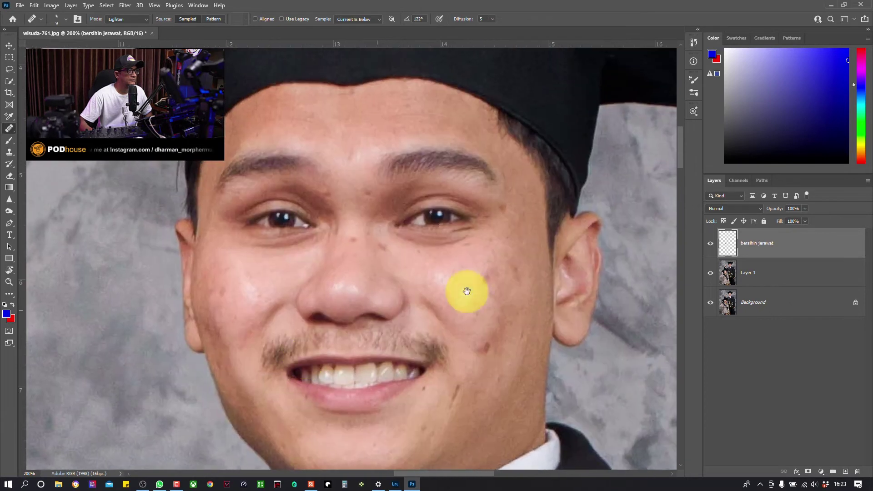
click(846, 472)
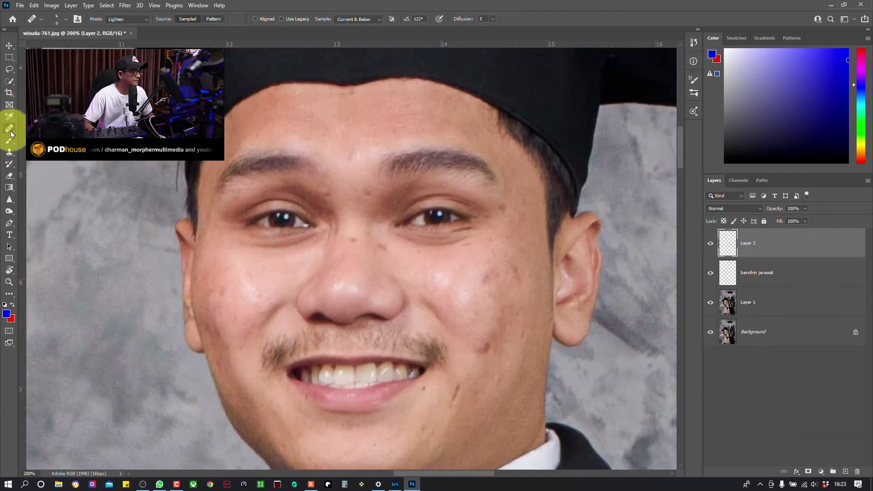
click(37, 128)
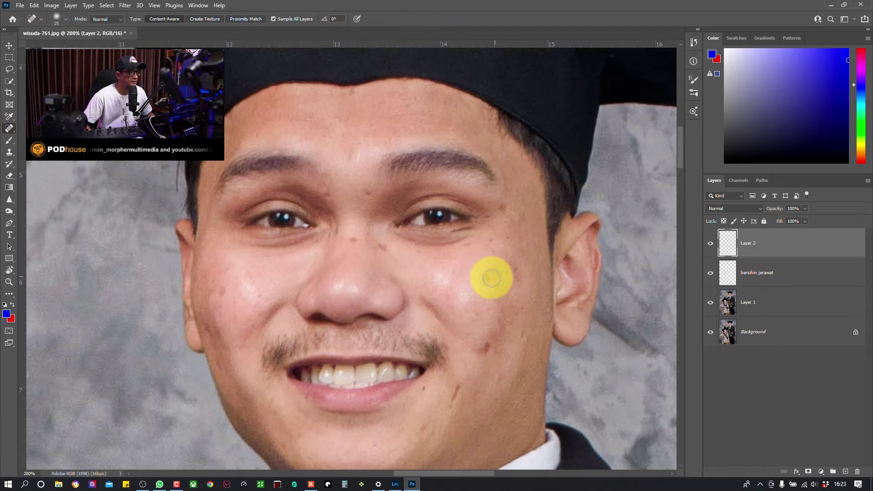
Heal spots on the man's cheek, eye corner, mole, lip corner and temple
drag(487, 278, 479, 287)
click(515, 270)
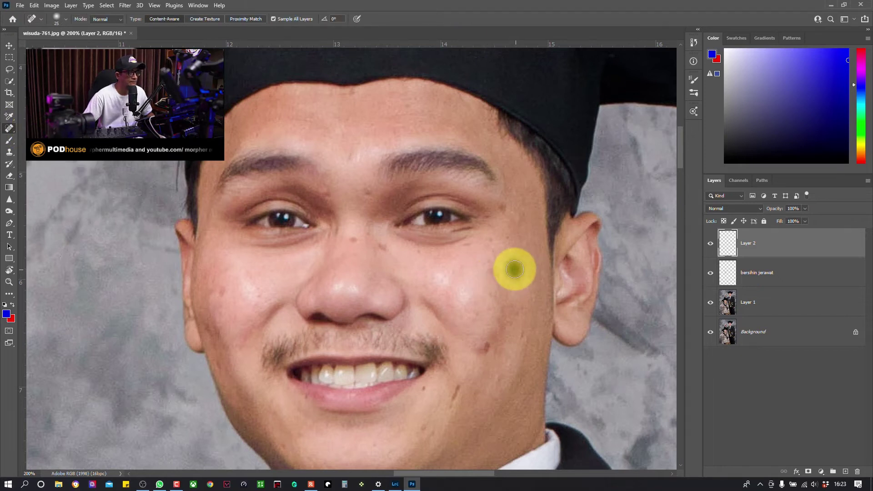
click(484, 257)
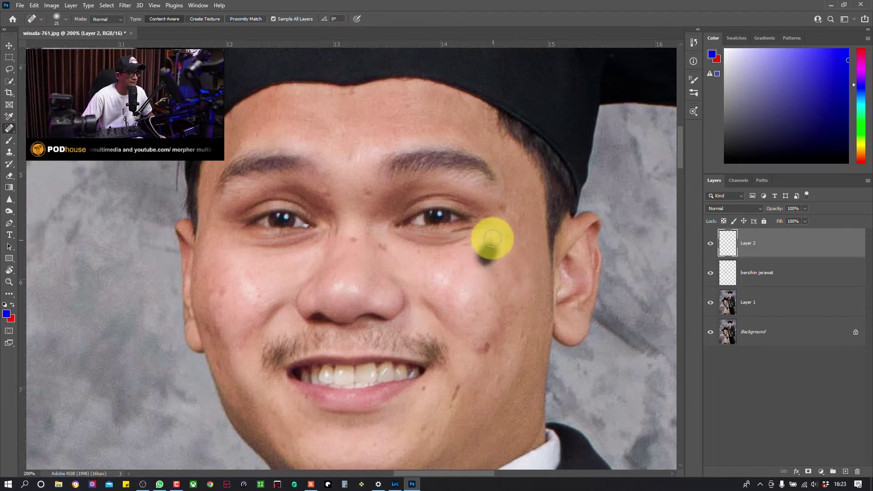
click(469, 244)
click(487, 348)
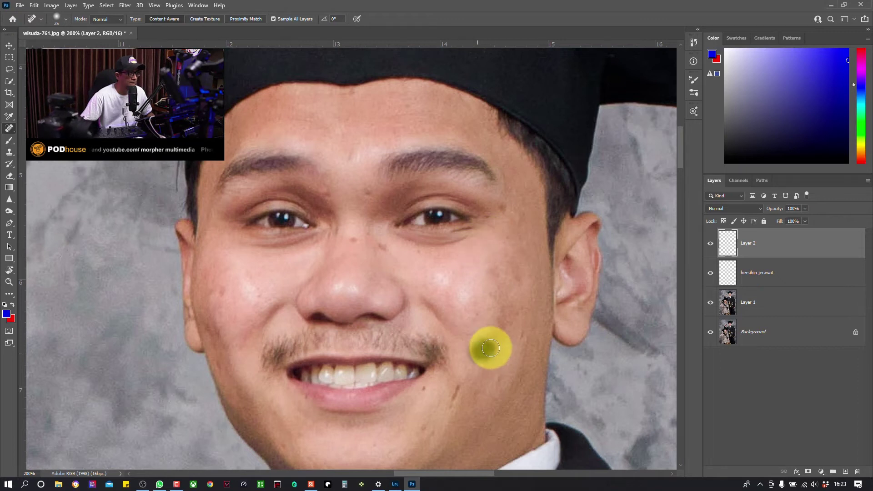
click(500, 325)
click(503, 370)
click(526, 336)
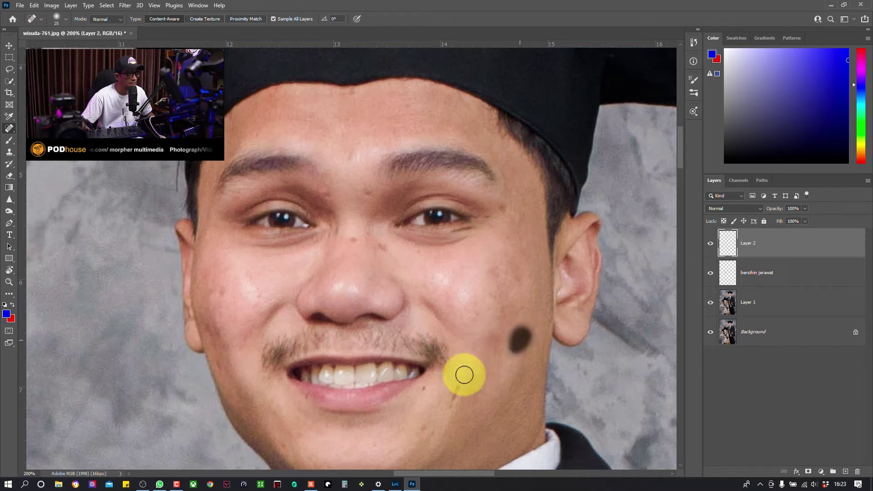
click(456, 382)
click(426, 390)
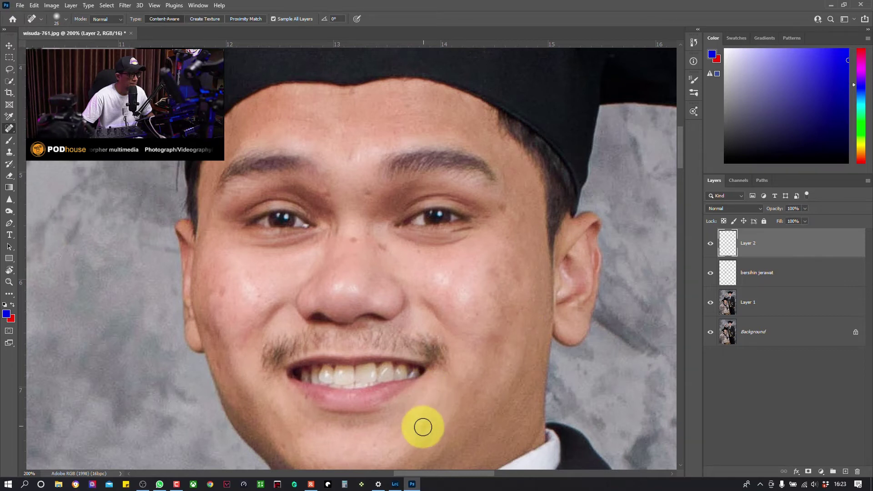
click(505, 207)
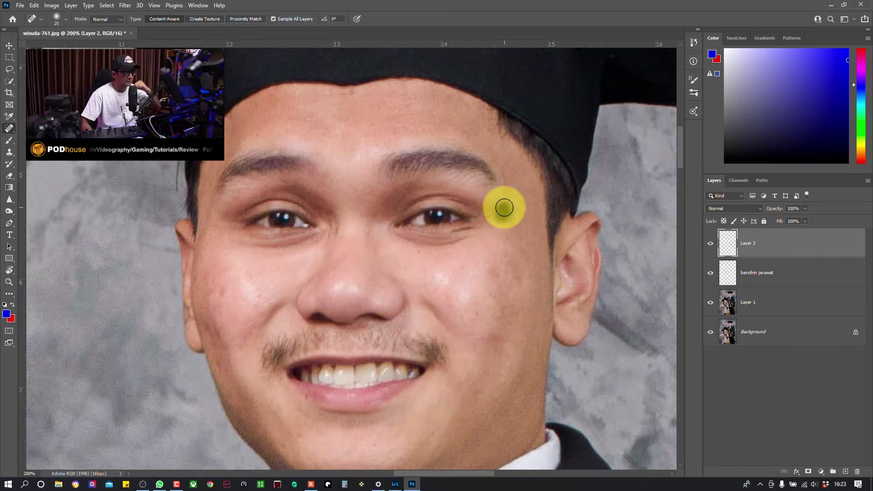
Heal blemishes on the man's other cheek, beside the nose, jaw and chin
click(225, 289)
drag(251, 280, 277, 285)
click(219, 328)
click(221, 361)
click(218, 336)
click(205, 309)
click(283, 450)
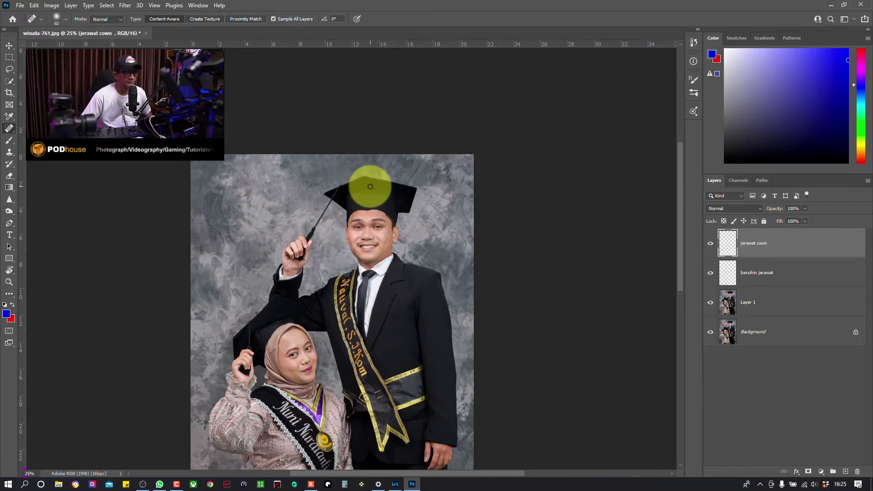
Stamp all visible layers into two merged copies and name the lower copy 'low'
key(ctrl+alt+shift+e)
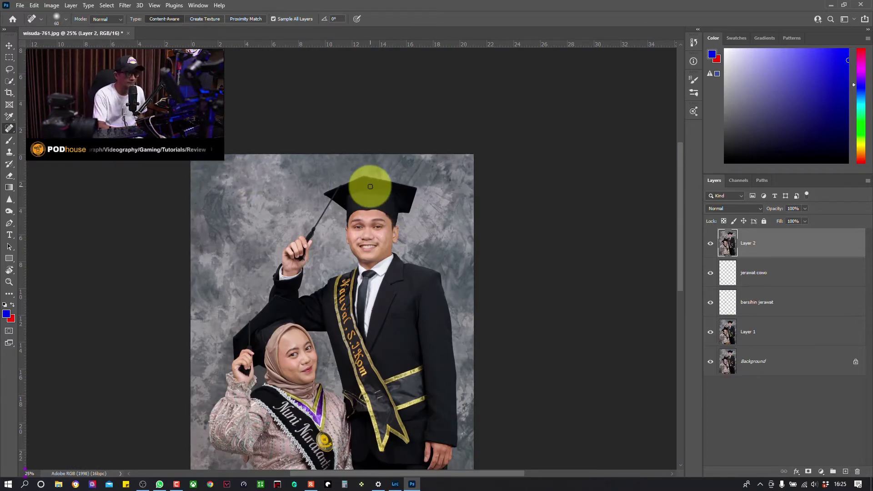
key(ctrl+j)
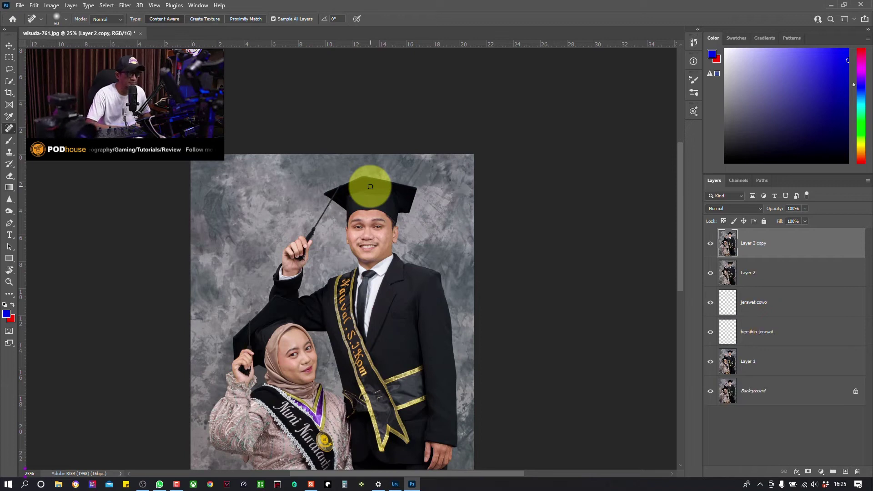
click(711, 243)
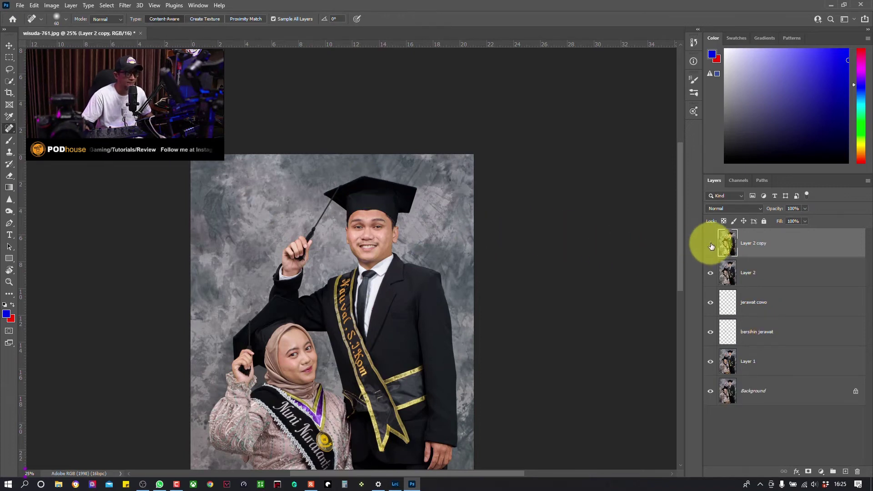
double_click(747, 273)
text(low)
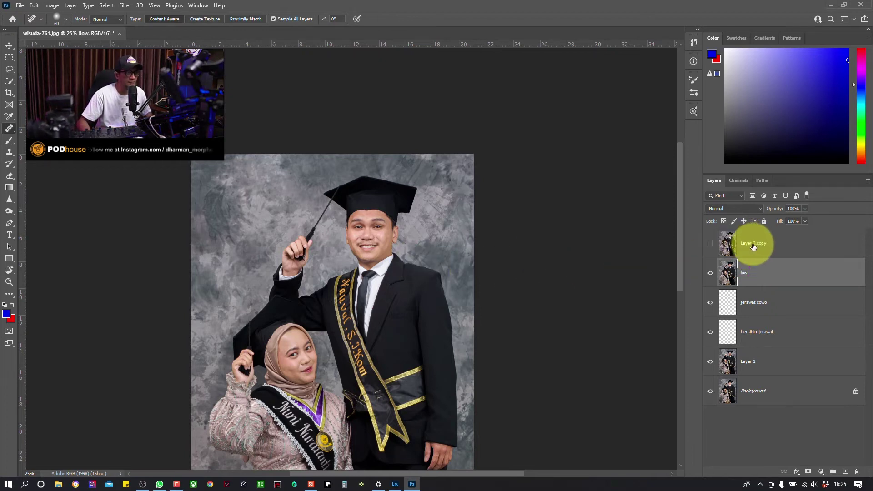
click(750, 243)
click(711, 247)
text(high)
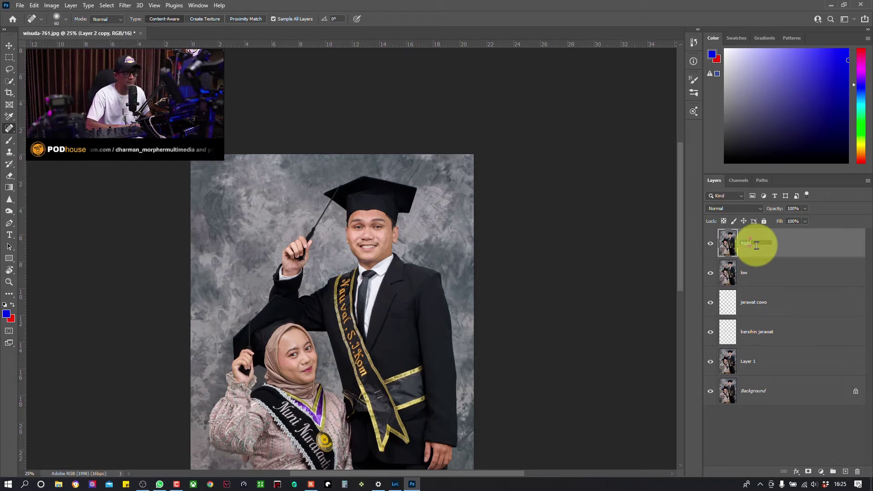
Name the top copy 'high', hide it, select 'low' and zoom in on the couple's faces
click(581, 265)
click(710, 244)
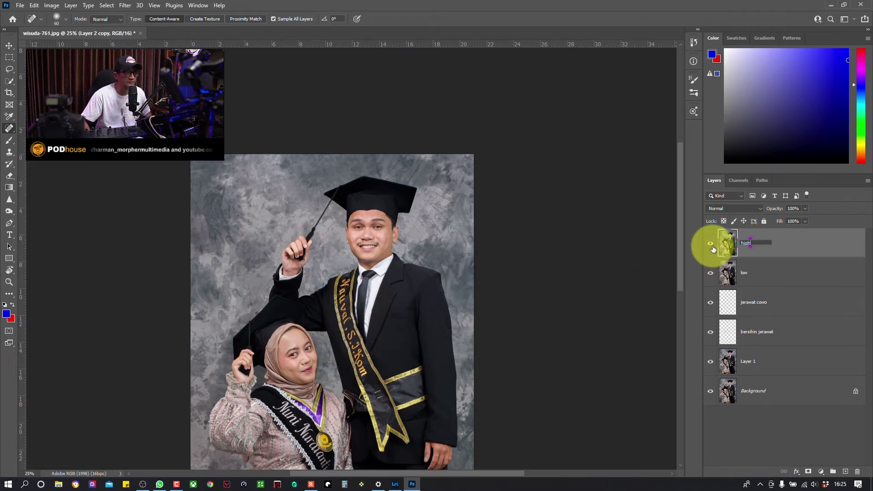
click(750, 282)
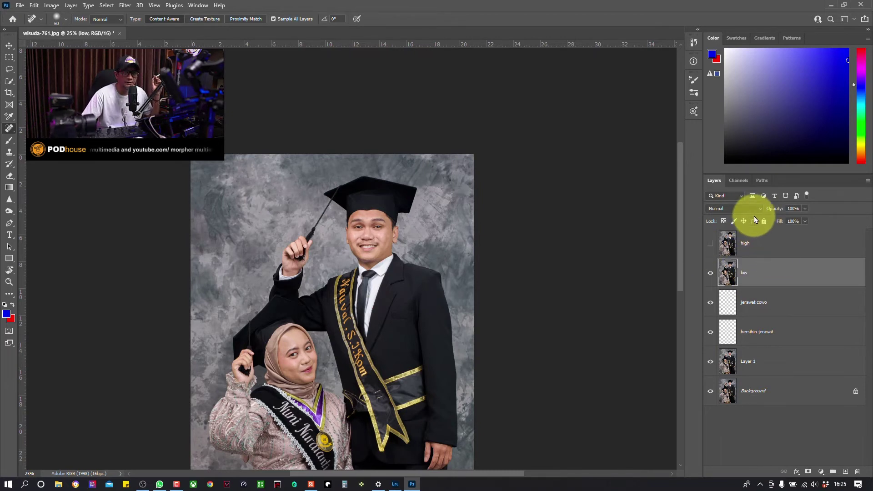
key(ctrl+plus)
key(ctrl+plus)
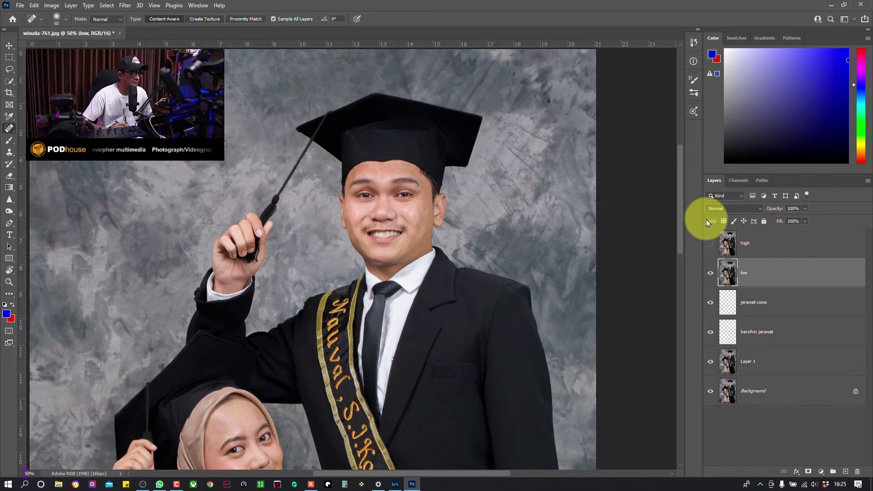
drag(361, 253, 395, 228)
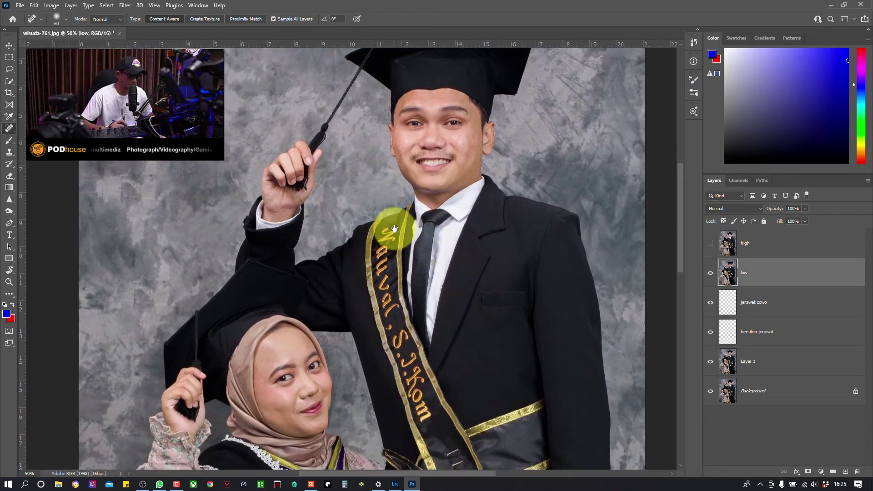
scroll(264, 318, up, 1)
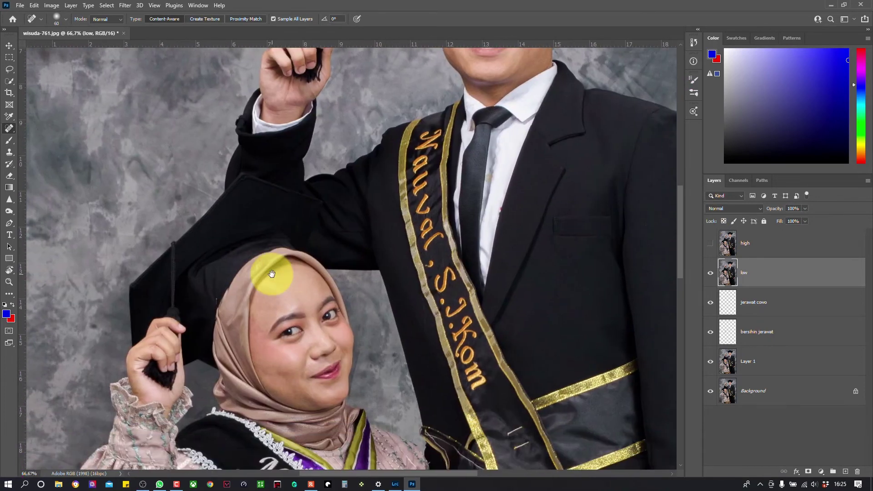
drag(306, 244, 296, 238)
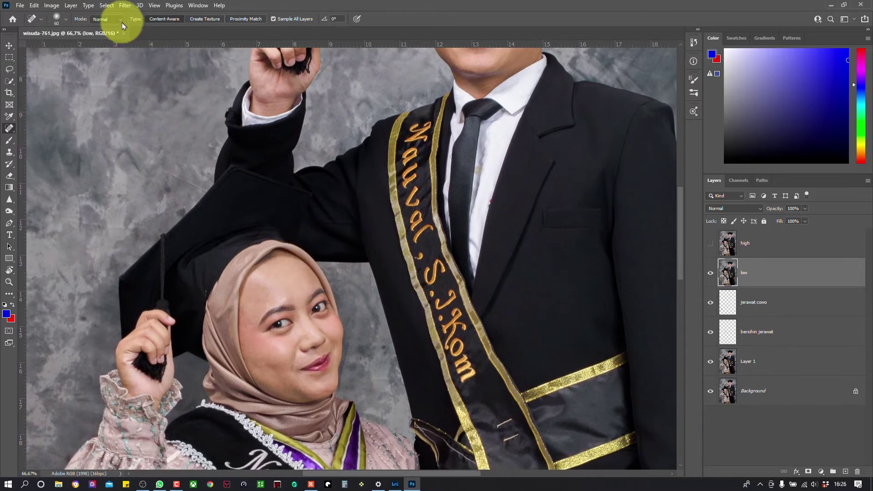
Blur the low layer with a Gaussian Blur radius of about 3.5 pixels, previewing on the woman's face
click(125, 6)
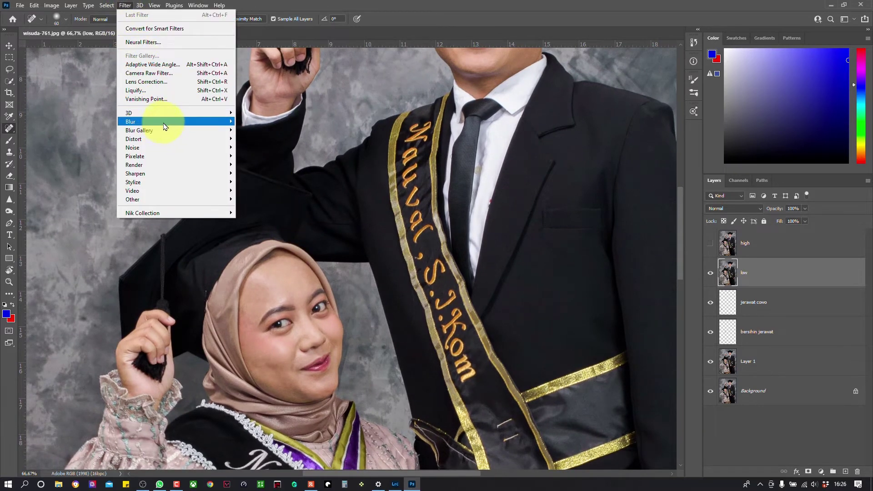
mouse_move(144, 121)
click(263, 157)
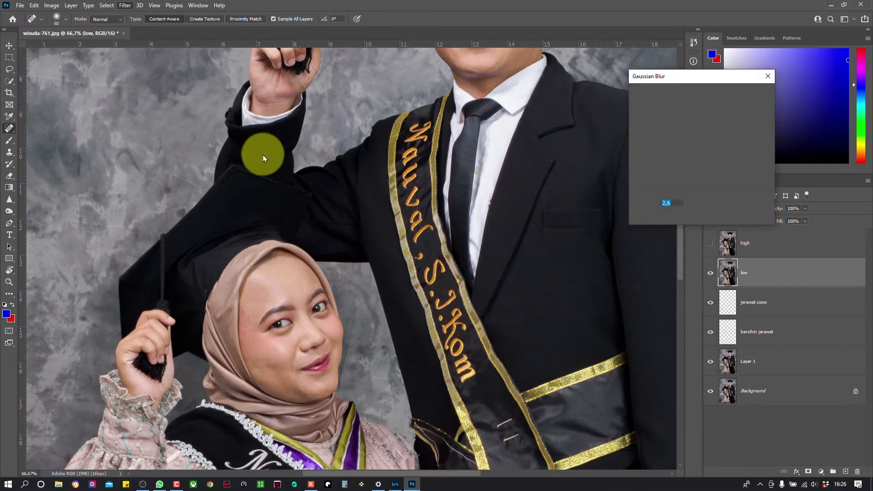
drag(678, 210, 711, 216)
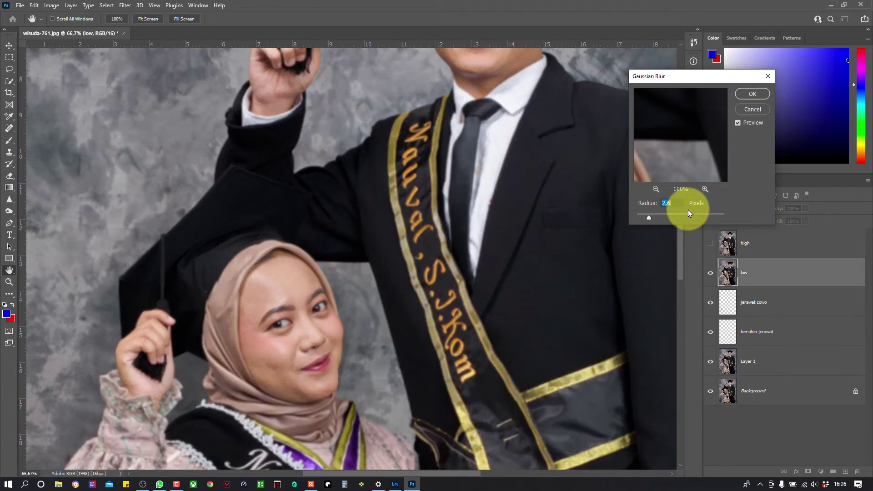
key(ctrl+plus)
key(ctrl+plus)
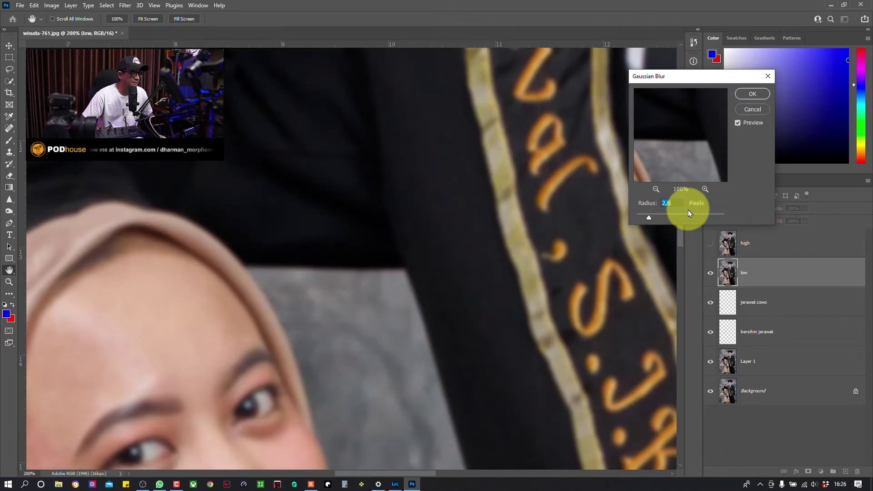
drag(335, 279, 367, 185)
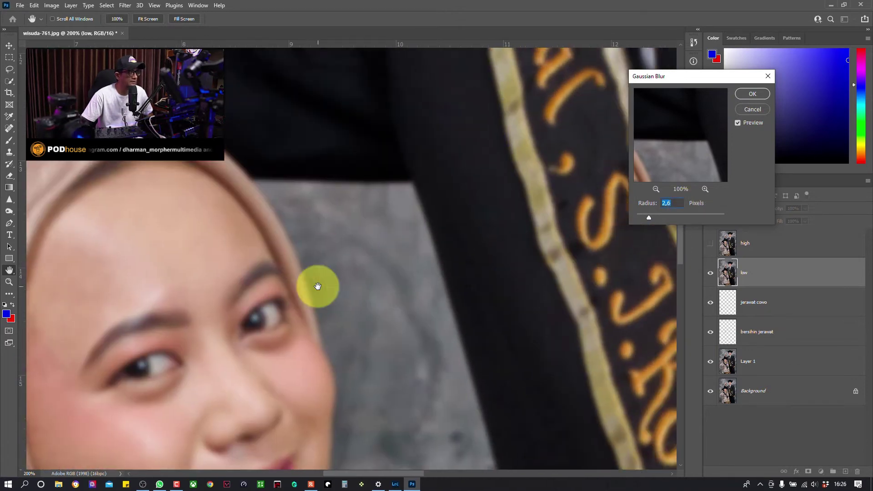
mouse_move(317, 288)
mouse_down()
mouse_move(358, 211)
mouse_move(460, 158)
mouse_up()
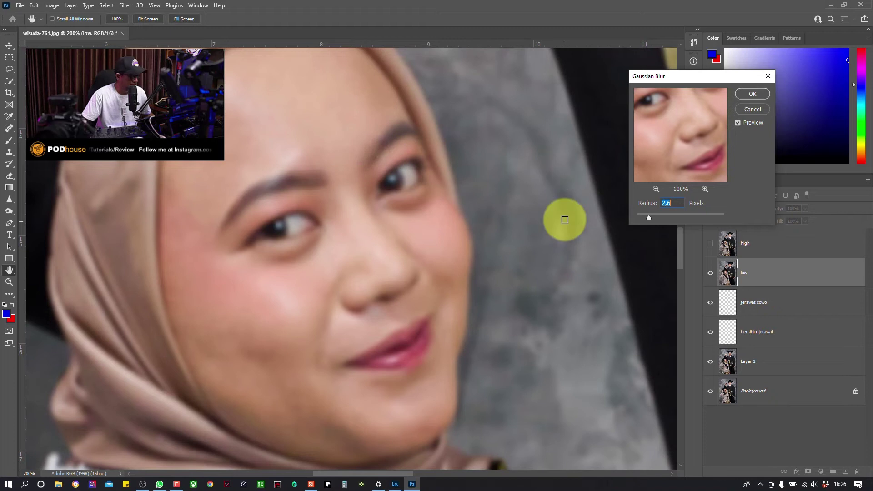
click(673, 215)
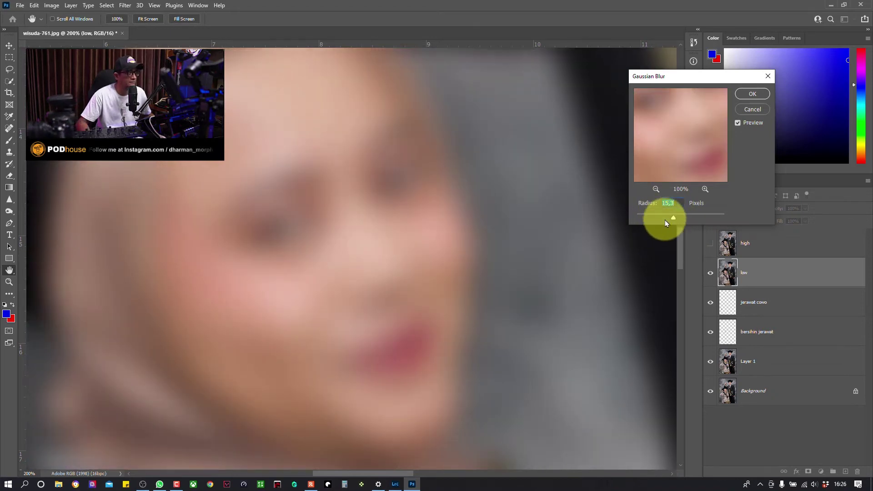
click(667, 217)
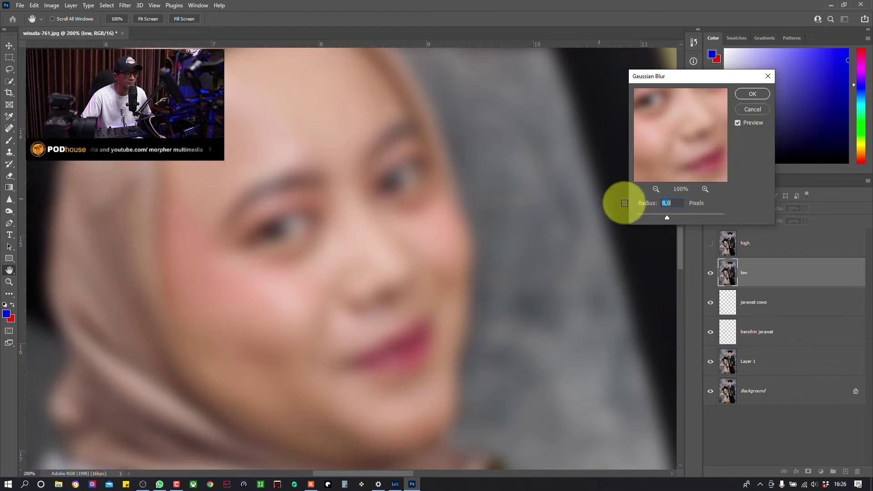
click(657, 217)
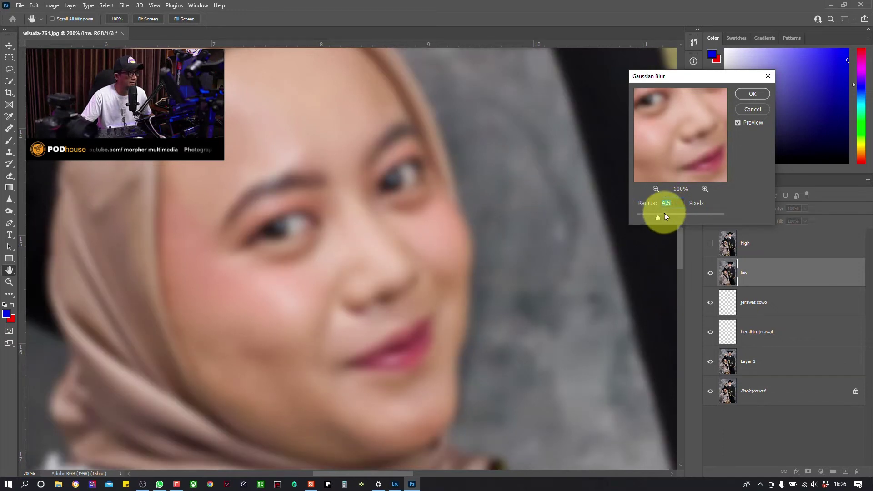
drag(654, 219, 651, 219)
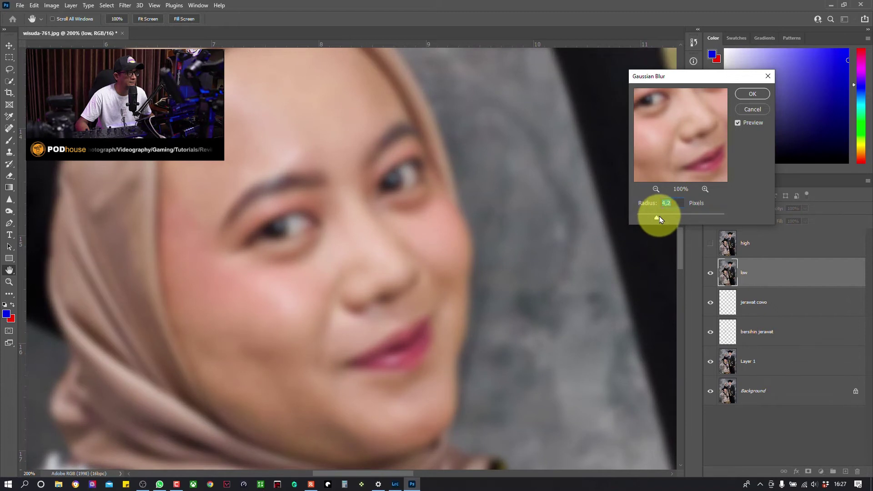
drag(658, 220, 654, 220)
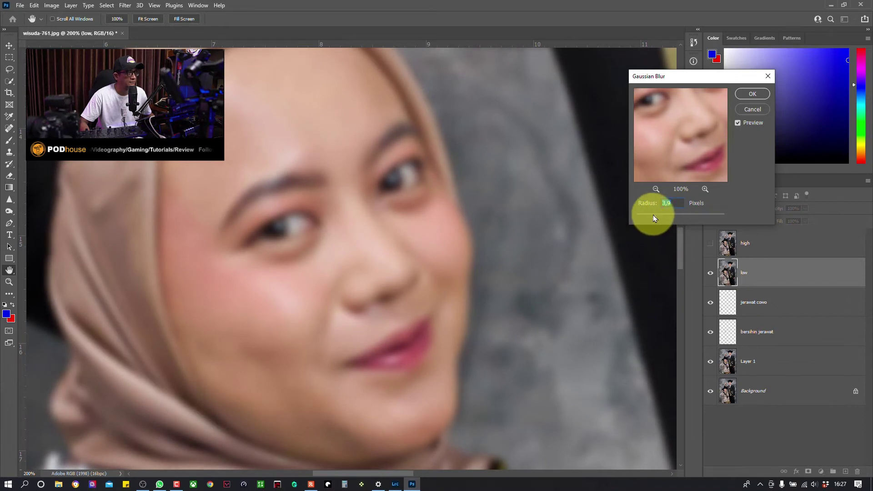
click(751, 94)
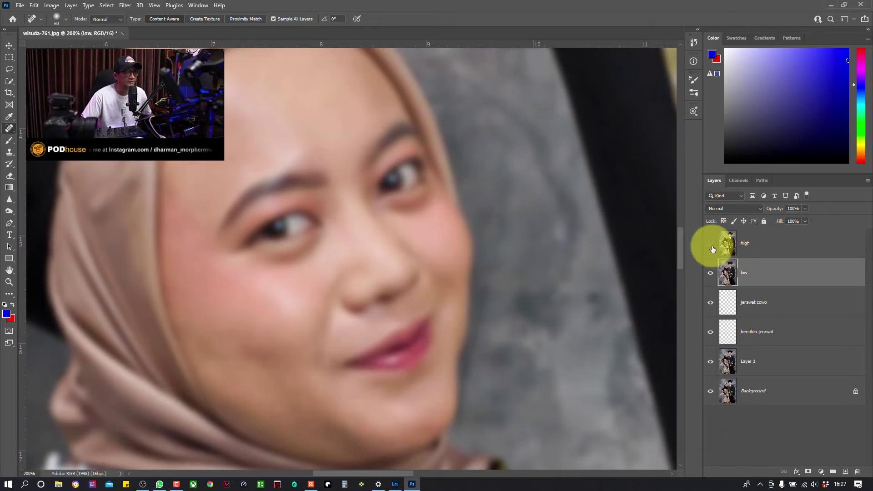
Compare with the 'high' layer, then select it and make it visible
click(710, 245)
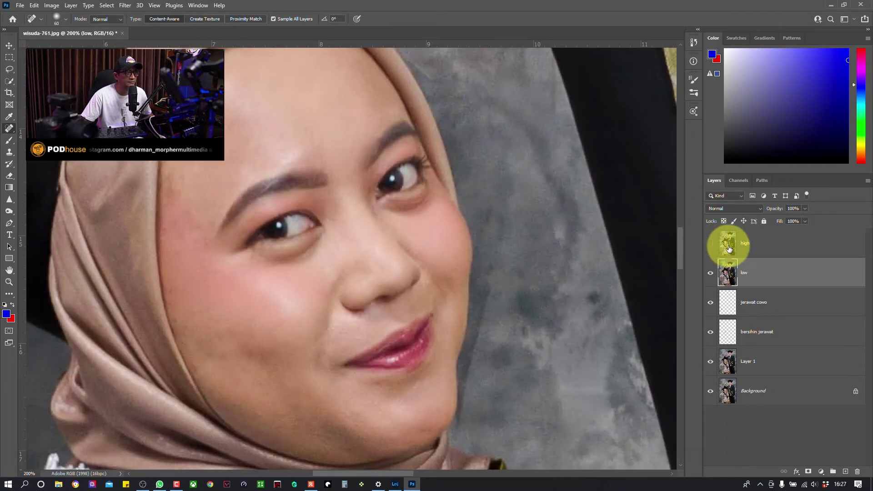
click(711, 245)
drag(735, 250, 755, 260)
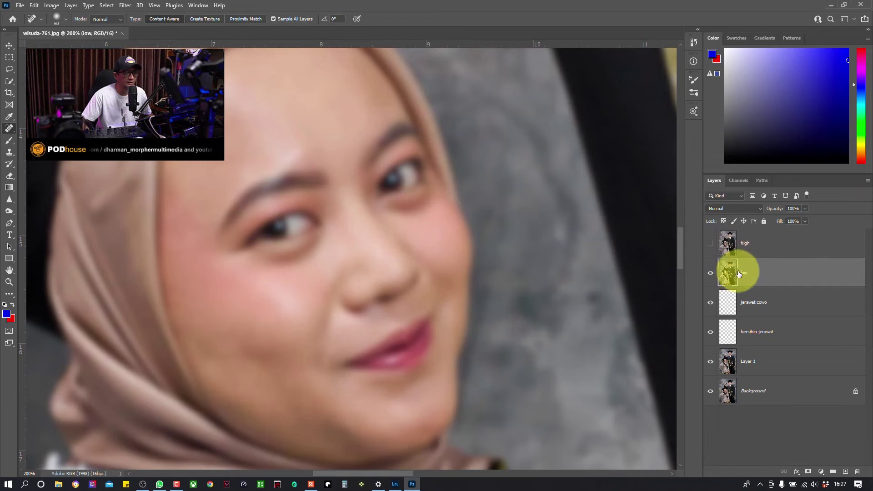
click(751, 246)
click(710, 244)
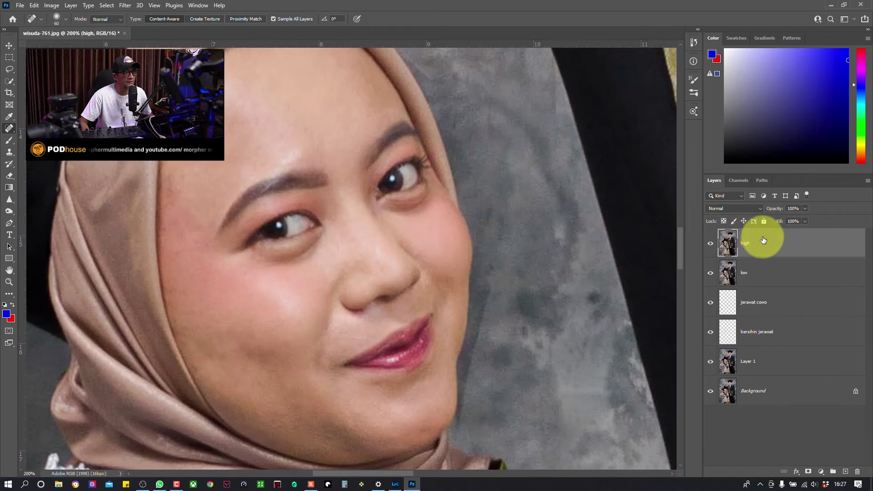
Apply Image to 'high' using the low layer as source, Add blending, with Invert checked
click(51, 6)
click(63, 141)
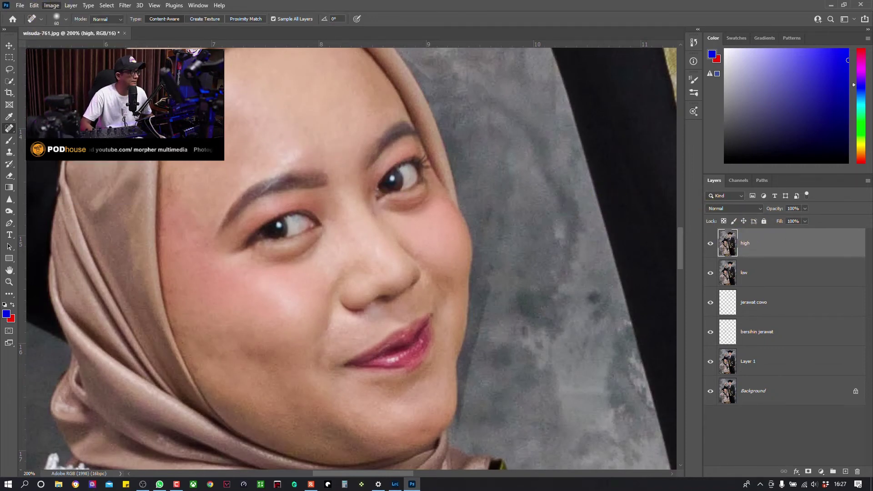
drag(413, 255, 546, 236)
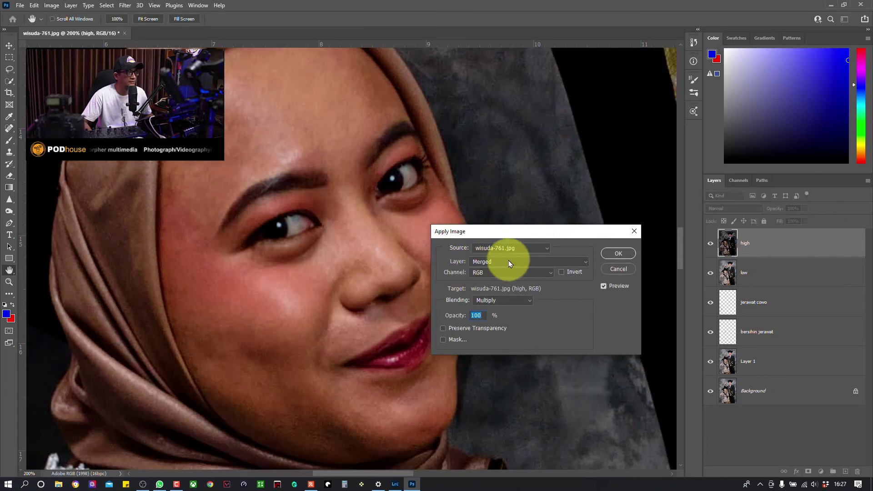
click(508, 261)
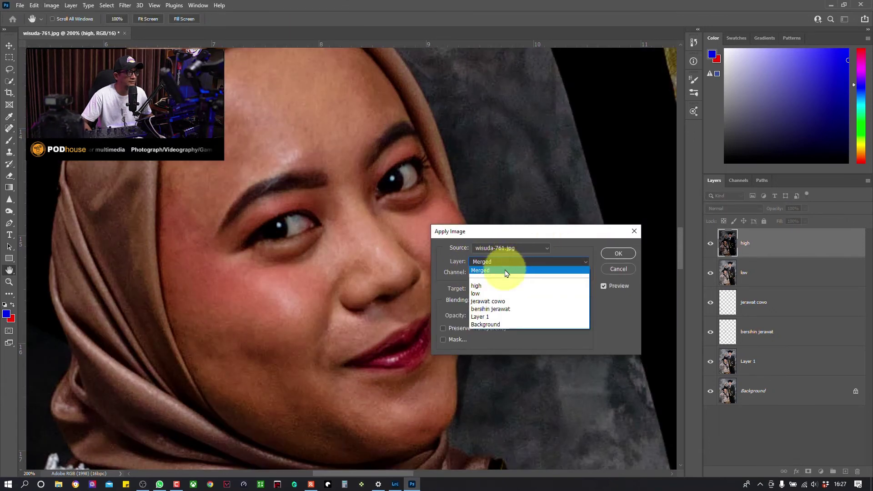
click(486, 294)
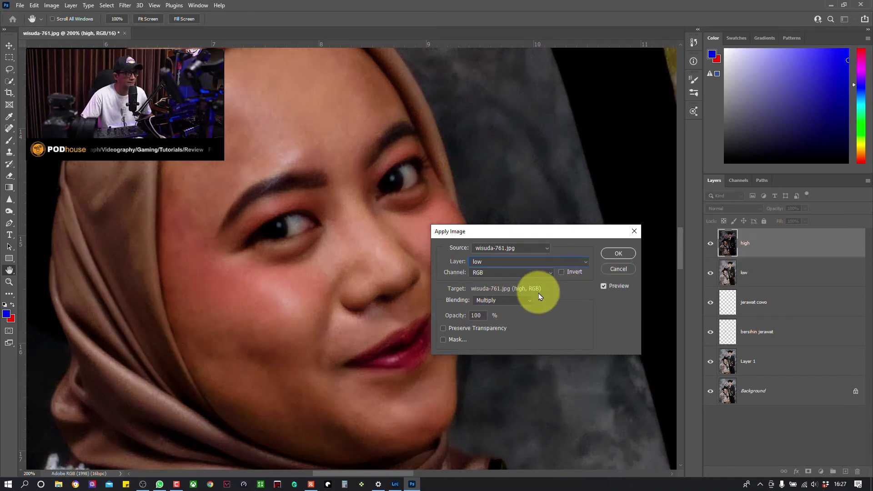
click(523, 300)
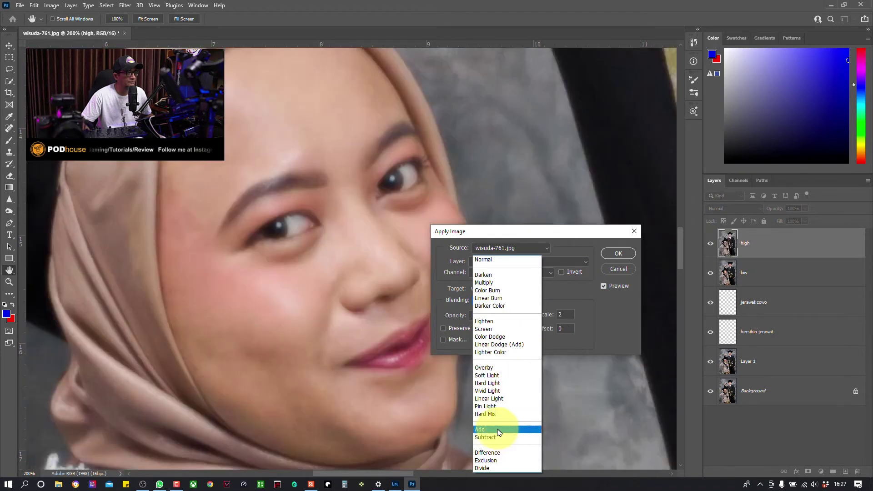
click(499, 431)
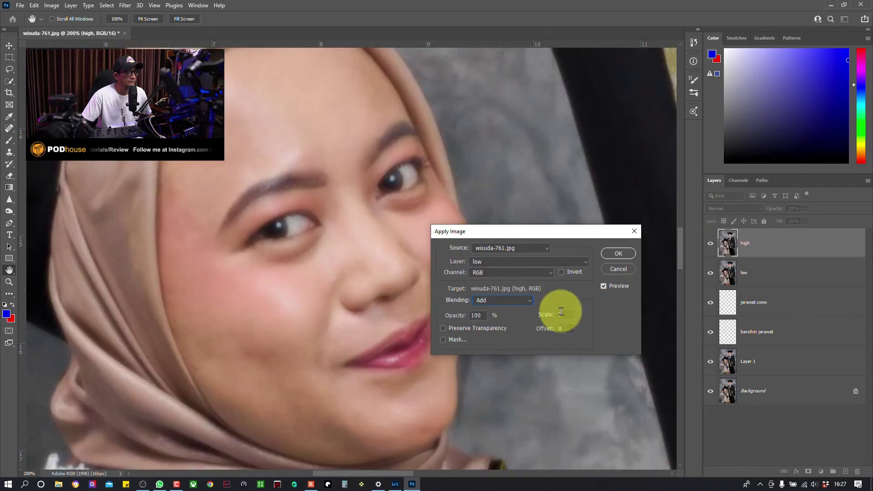
text(2)
click(569, 272)
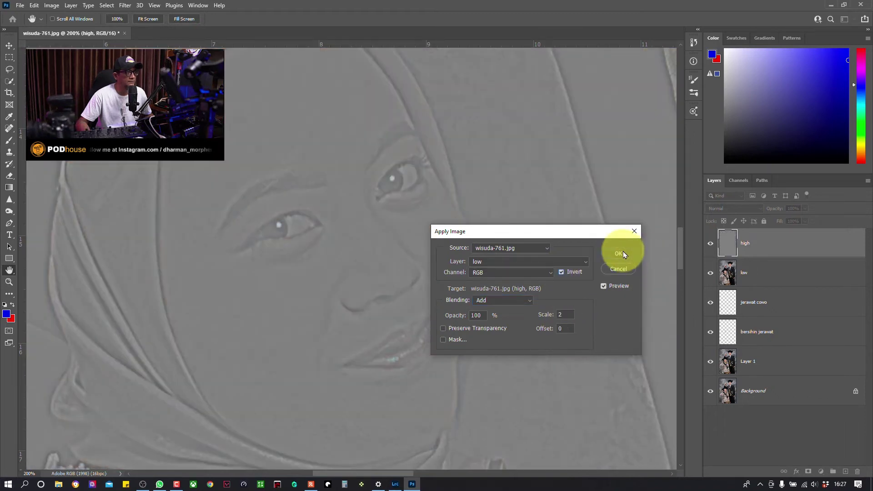
click(620, 254)
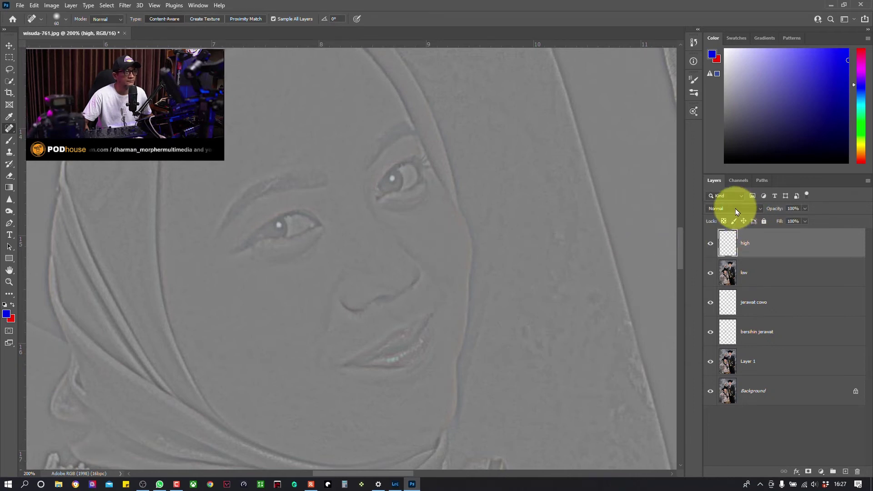
Set 'high' to Linear Light blending and group it with 'low' into Group 1
click(732, 208)
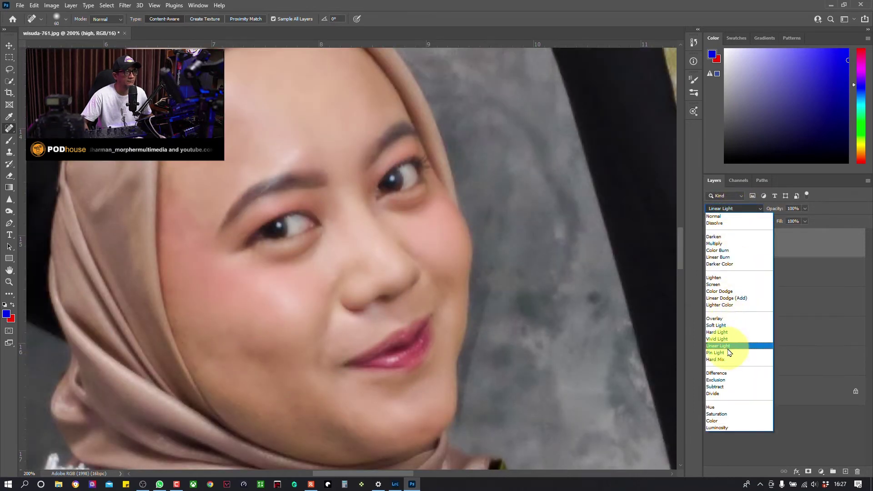
click(730, 347)
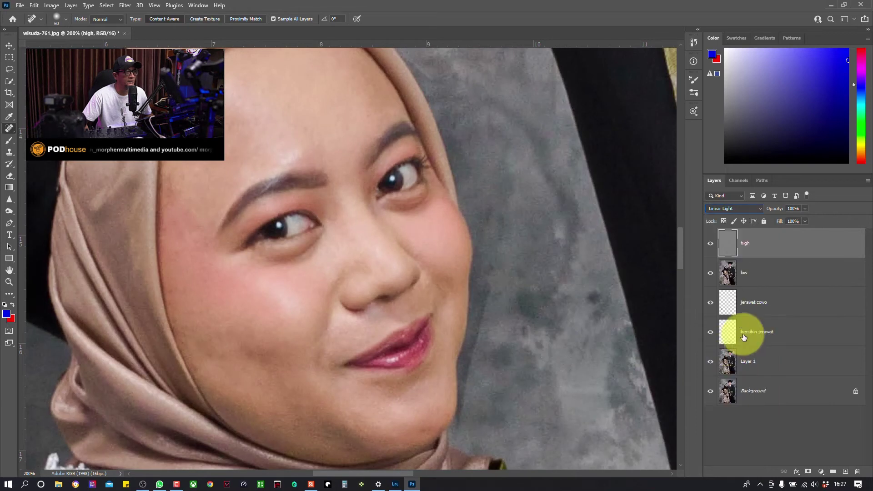
ctrl+click(761, 277)
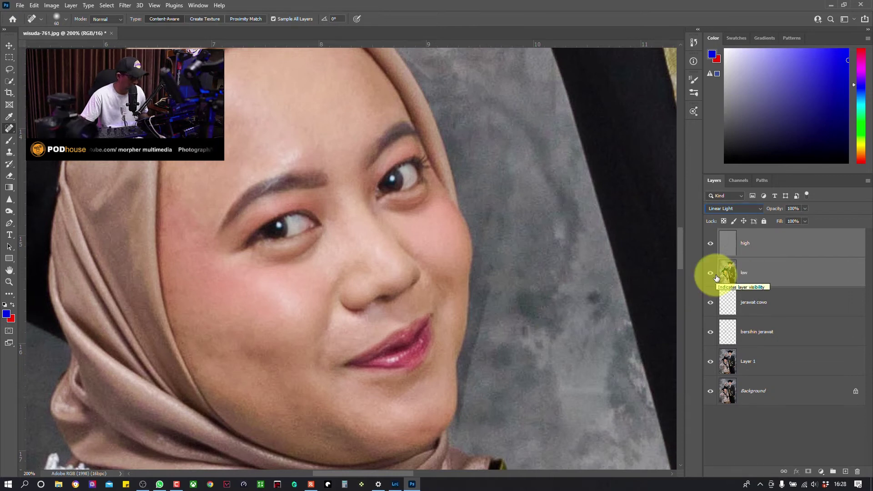
key(ctrl+g)
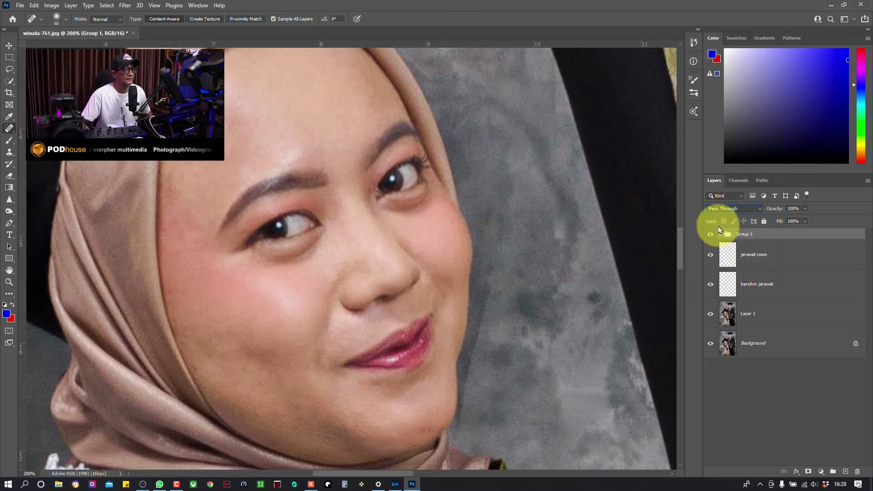
Toggle Group 1 to compare, expand it, hide 'high' and select 'low'
click(711, 236)
click(711, 237)
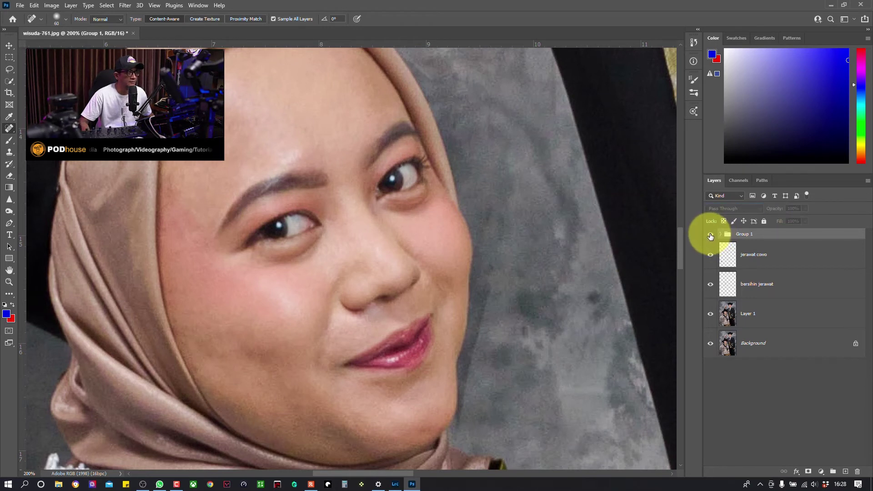
click(710, 235)
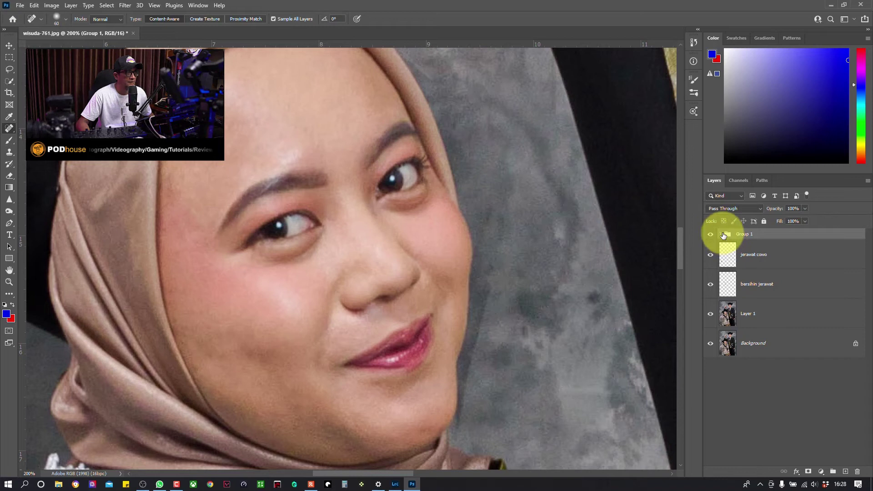
click(722, 235)
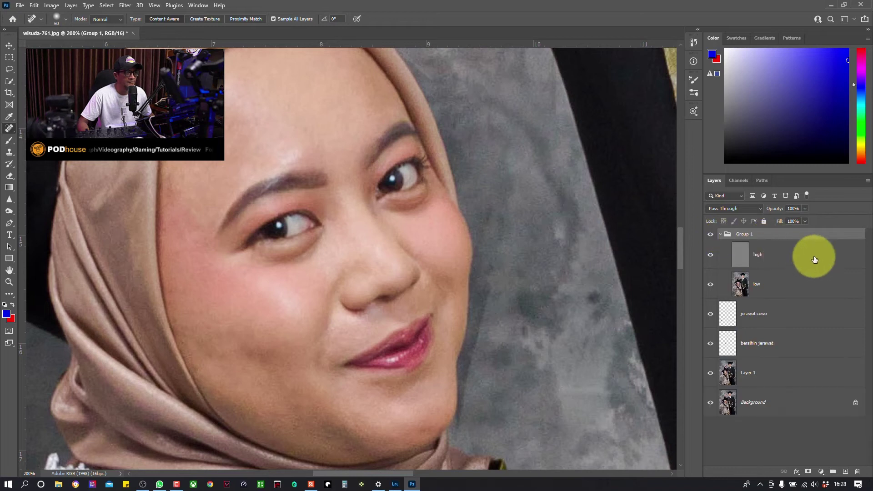
click(711, 256)
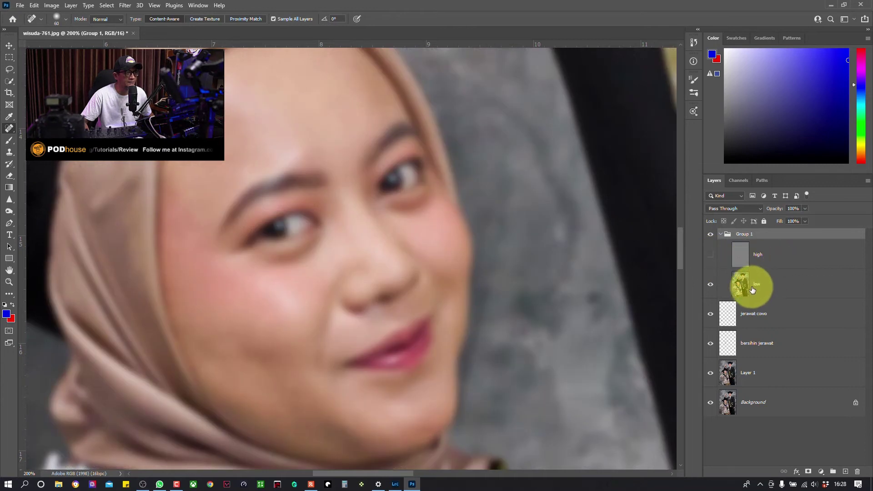
click(745, 291)
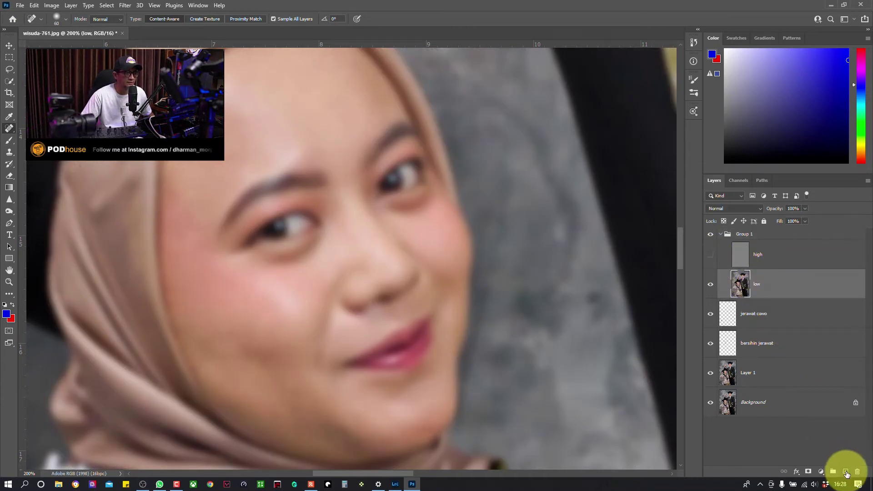
Add a new layer above 'low' named 'mixer brush'
click(846, 473)
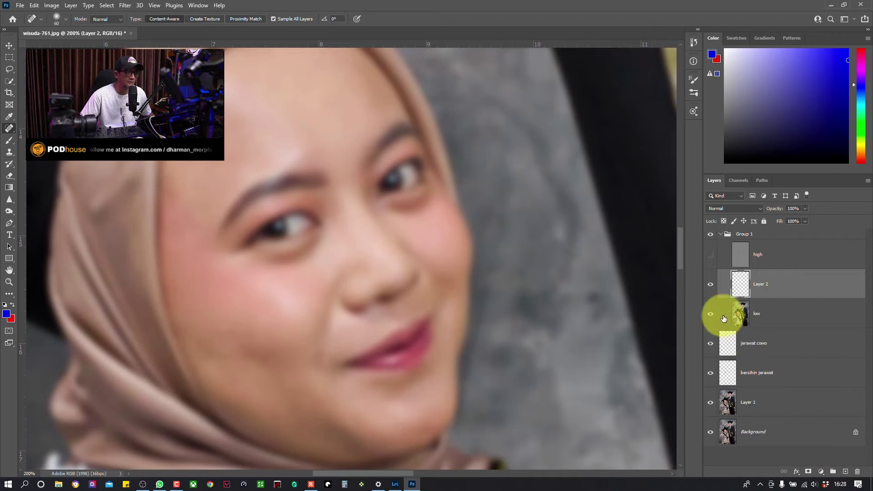
double_click(775, 283)
text(mixer brush)
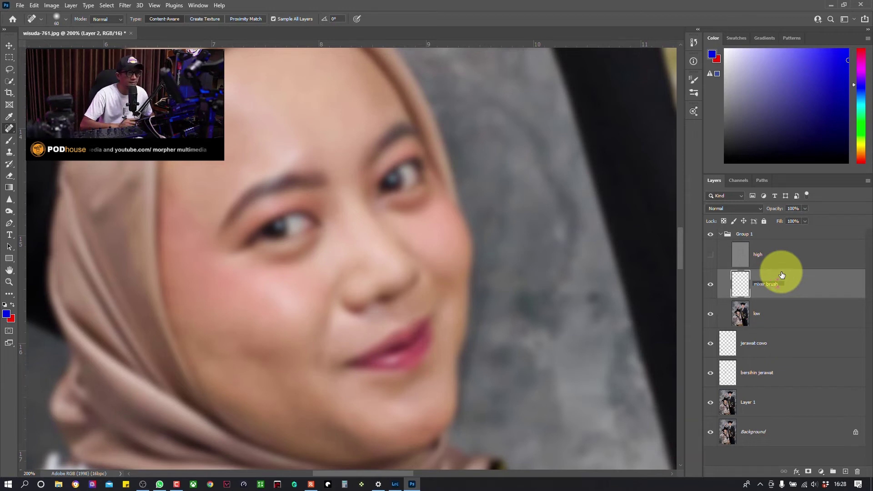
click(802, 290)
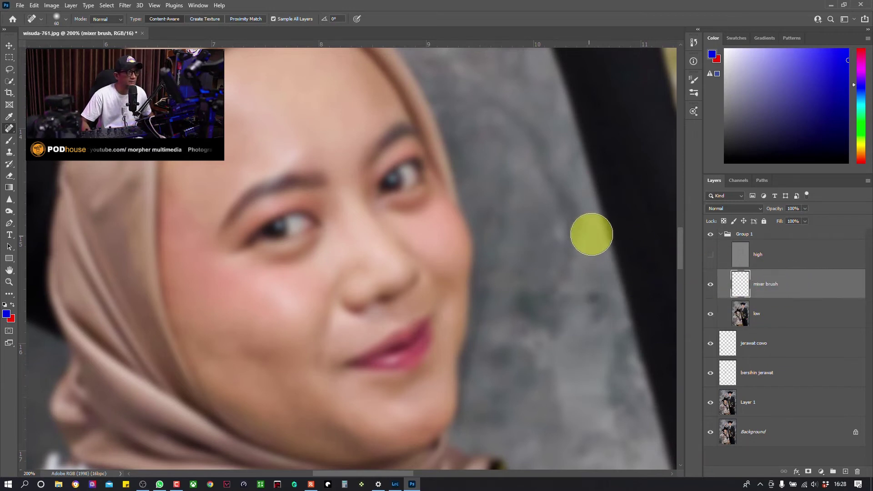
drag(317, 231, 352, 248)
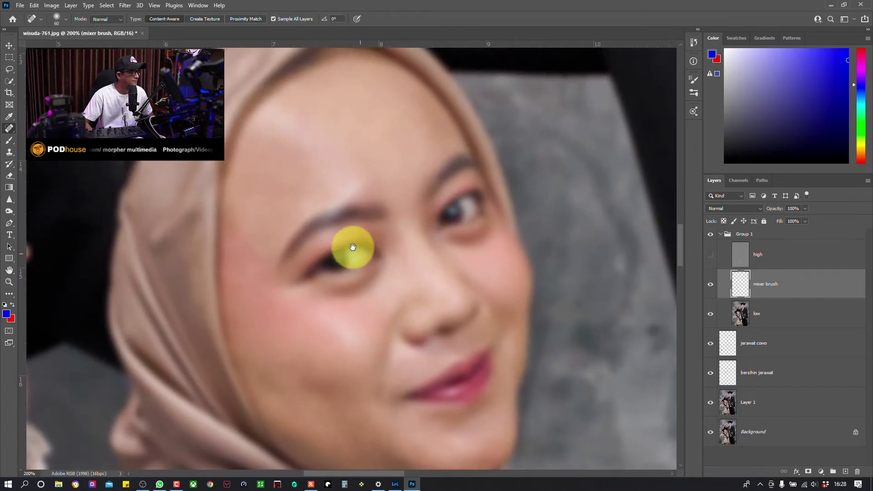
Choose the Mixer Brush tool and set its size to 91 px in the brush picker
click(11, 143)
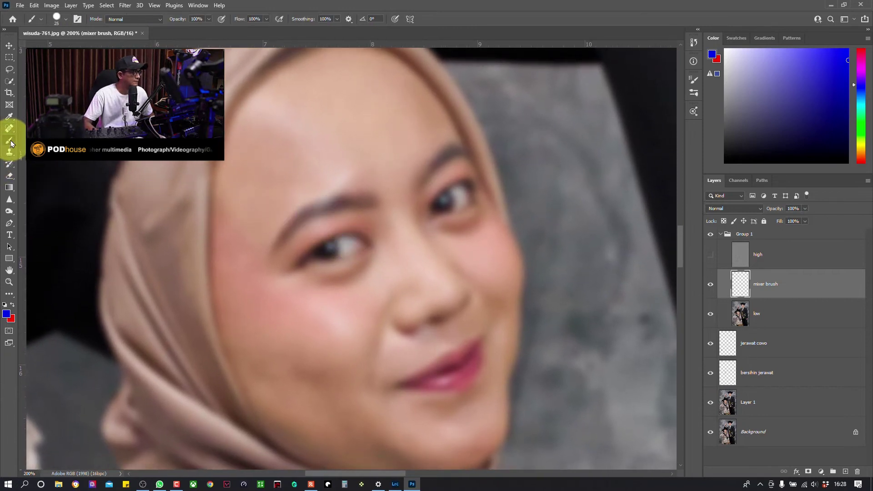
click(41, 166)
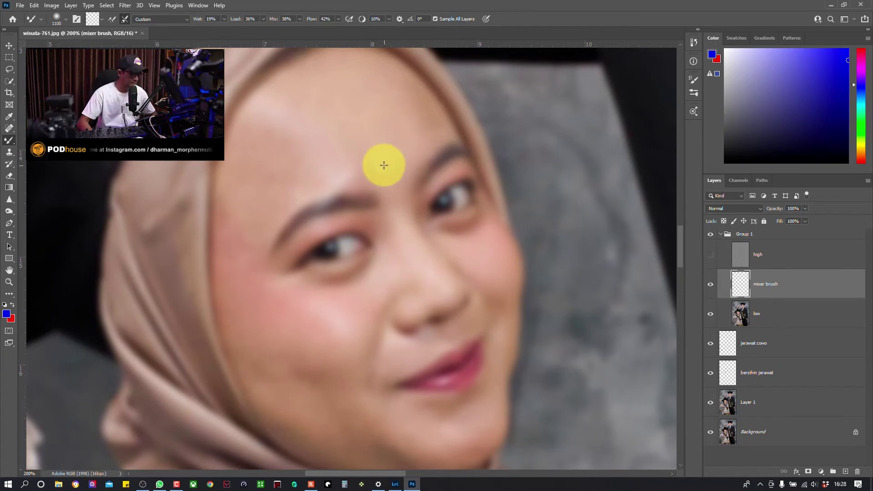
key(bracketright)
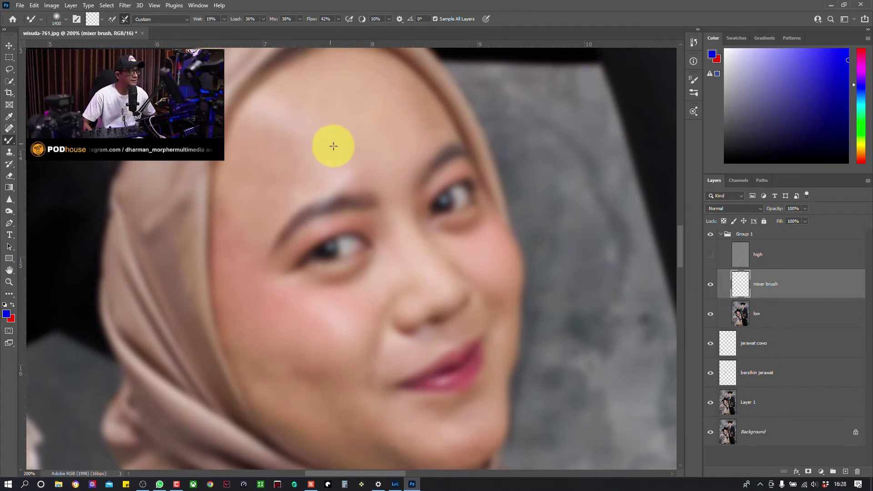
right_click(332, 136)
key(bracketright)
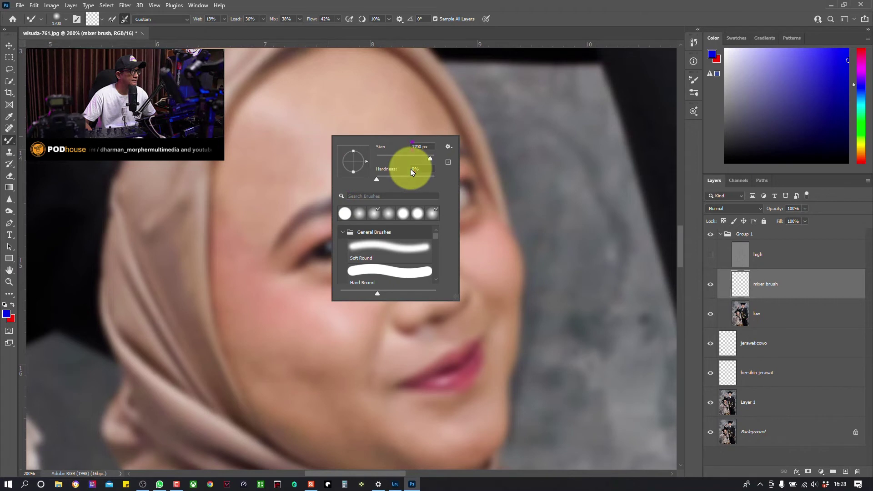
drag(421, 161, 402, 159)
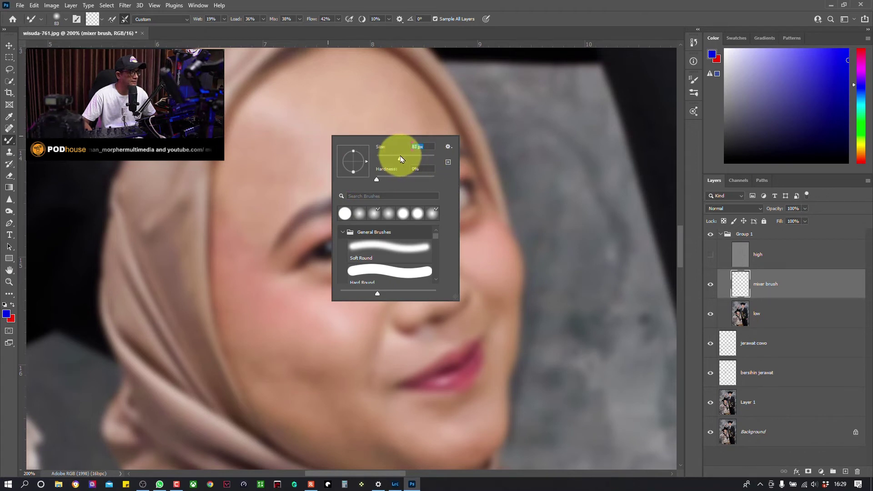
click(732, 287)
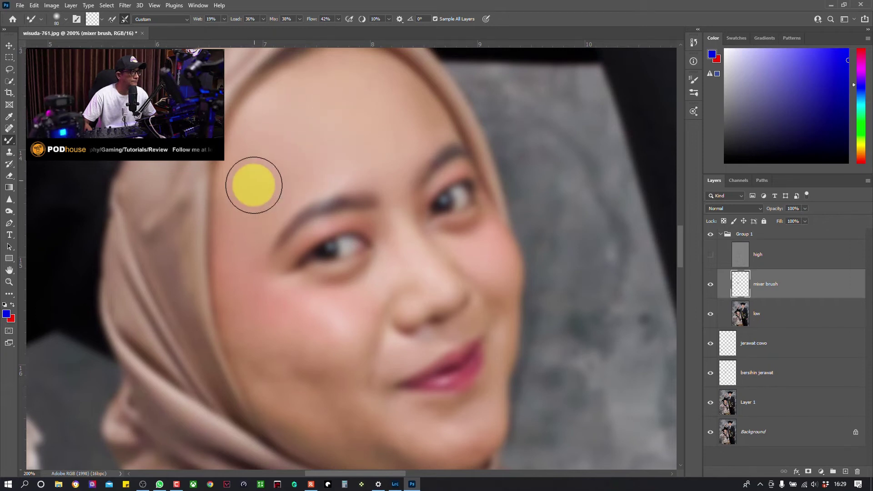
Shrink the brush to 45 px on the woman's face, check 'high', then pan to the man
scroll(286, 241, down, 3)
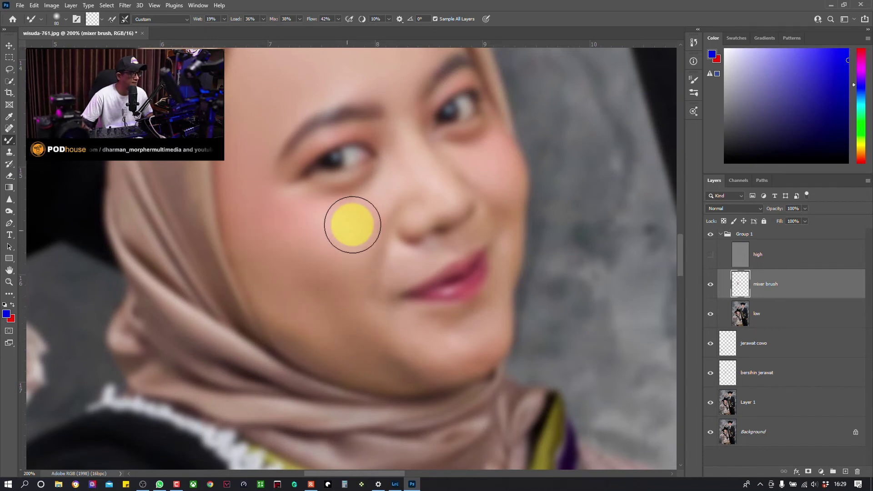
drag(390, 200, 327, 253)
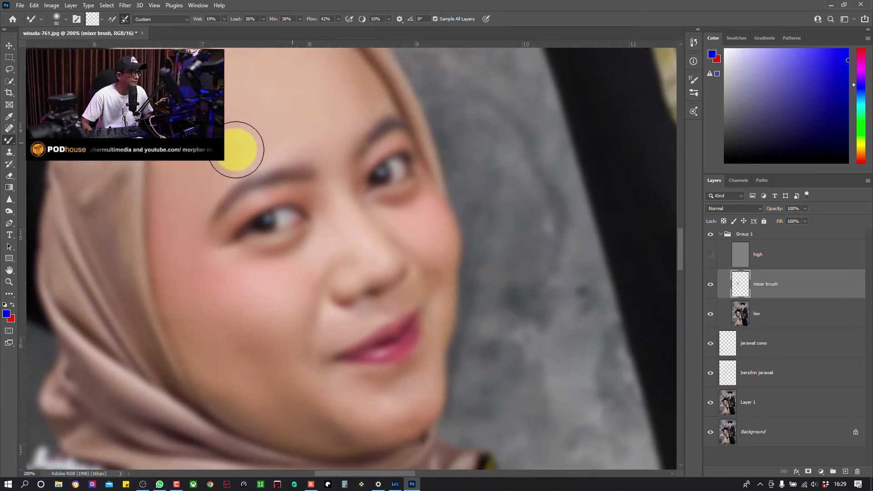
drag(386, 234, 374, 208)
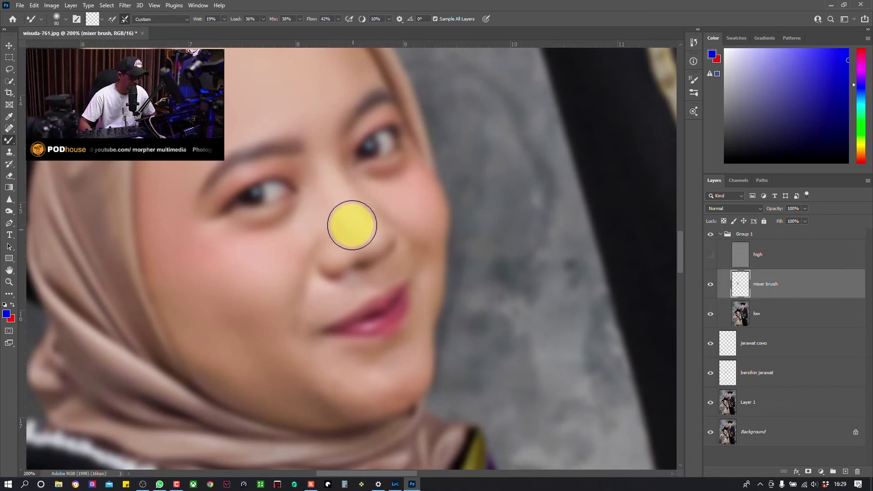
key(bracketleft)
key(bracketleft)
key(bracketleft)
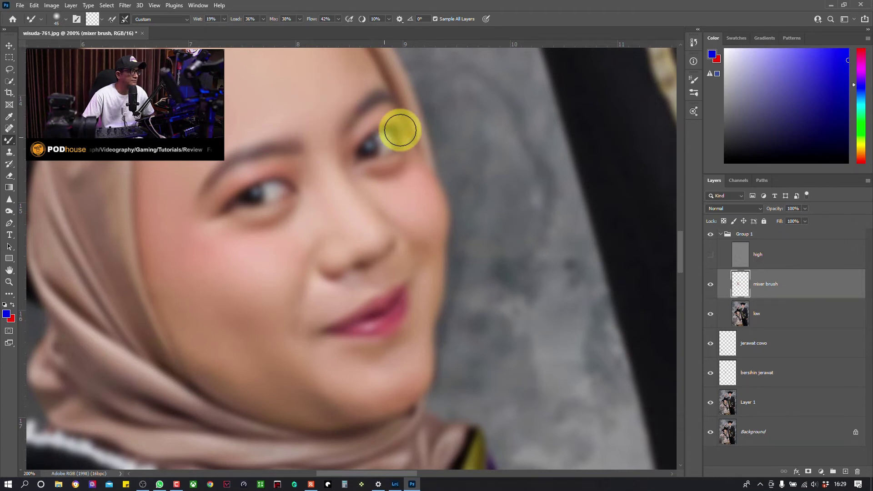
mouse_move(362, 128)
mouse_down()
mouse_move(395, 205)
mouse_move(416, 230)
mouse_up()
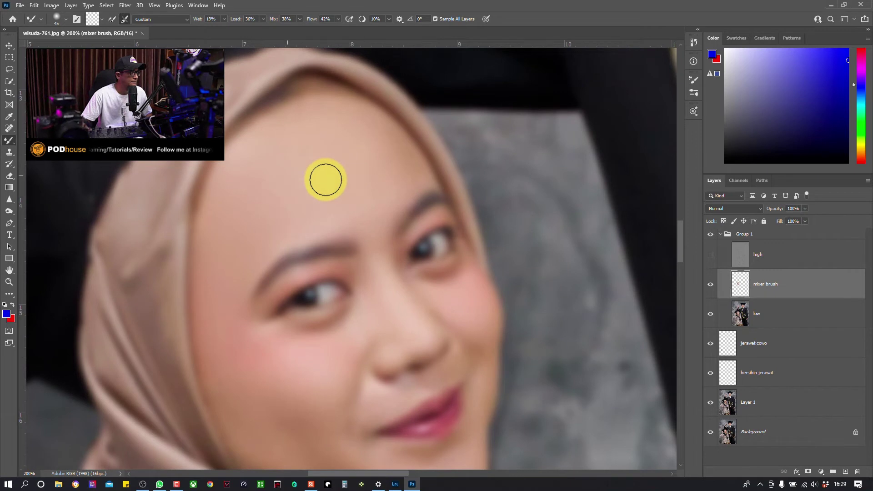
key(ctrl+minus)
key(ctrl+minus)
key(ctrl+minus)
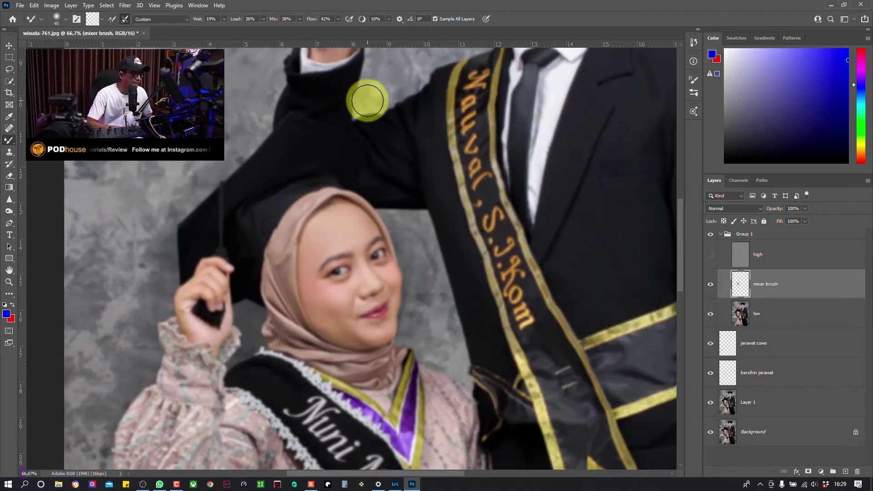
key(ctrl+plus)
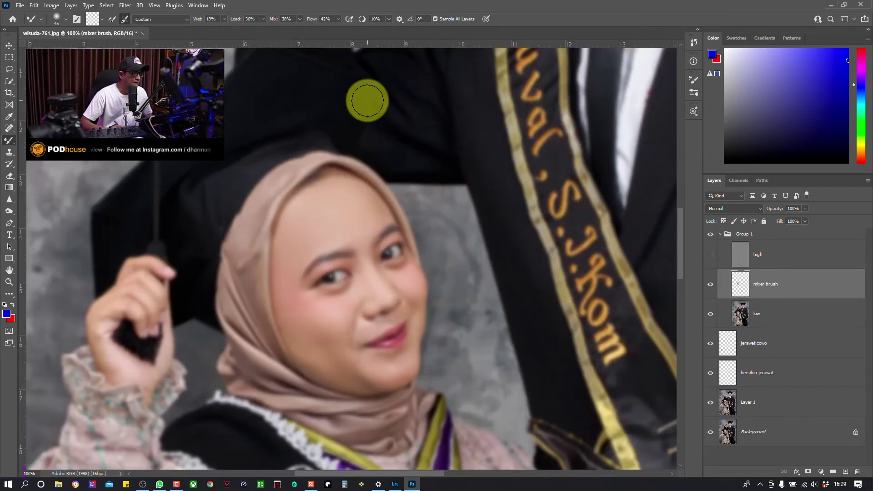
click(711, 256)
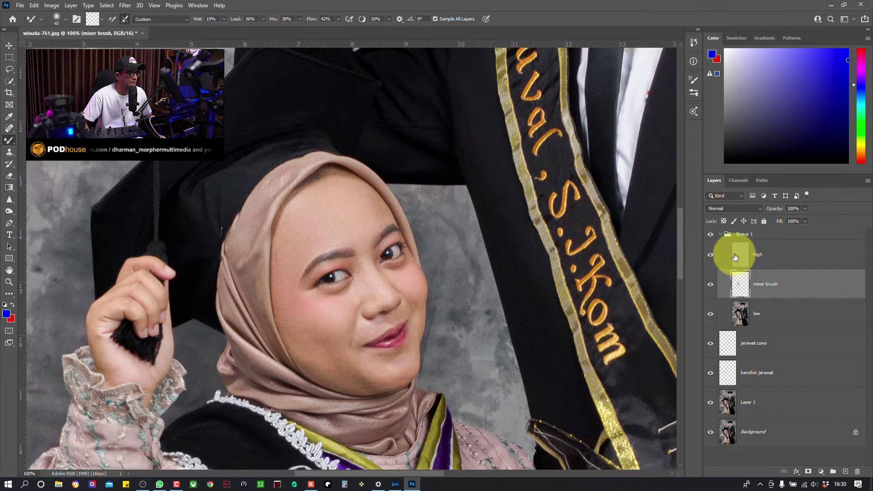
click(711, 255)
drag(514, 180, 407, 353)
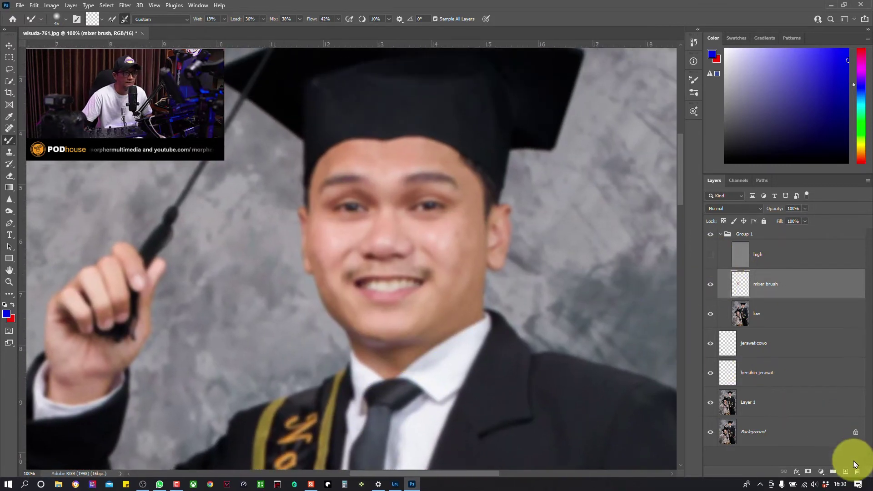
Add a layer named 'mis brush cowo' above mixer brush and zoom to 200% on the man's face
click(845, 472)
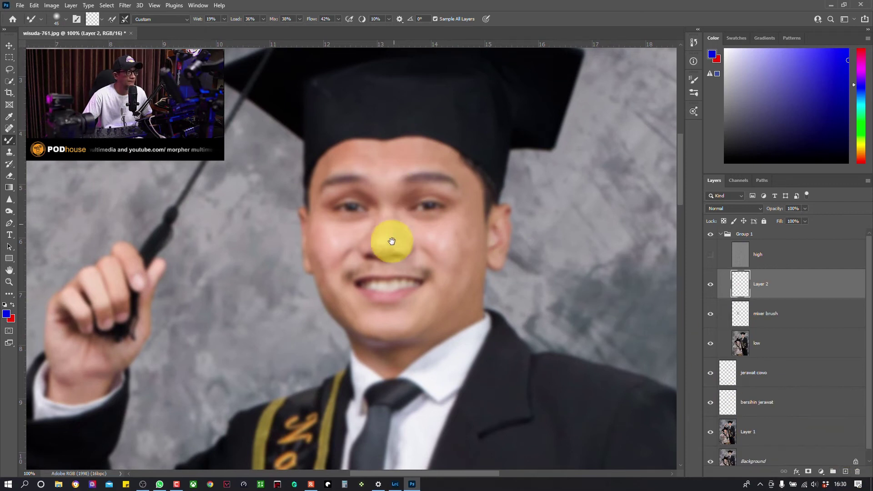
scroll(390, 239, up, 1)
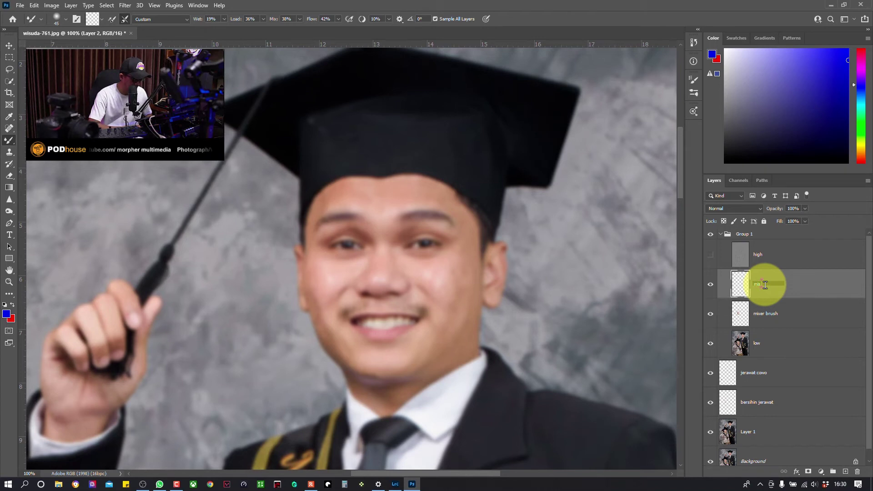
text(mix brush cowo)
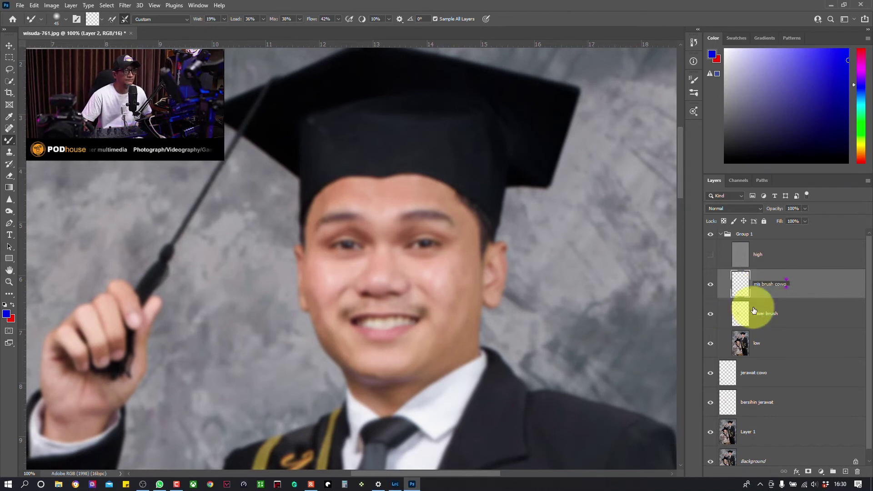
key(Return)
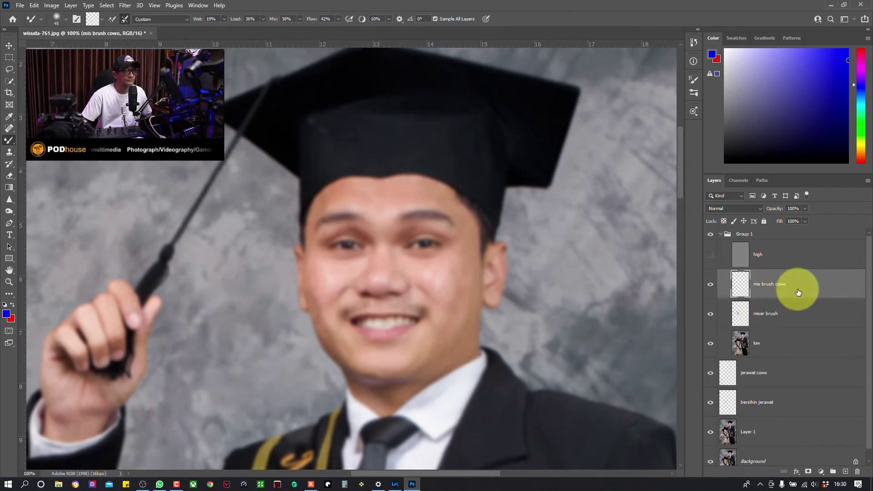
key(ctrl+plus)
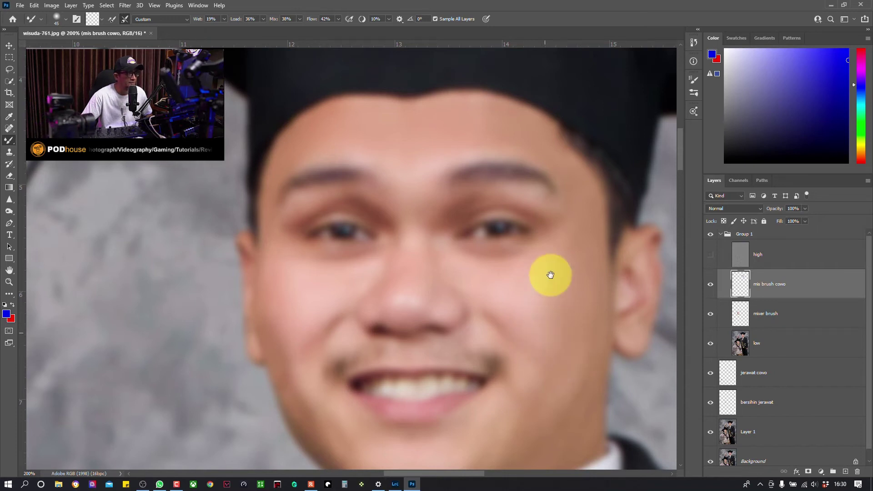
scroll(546, 296, down, 3)
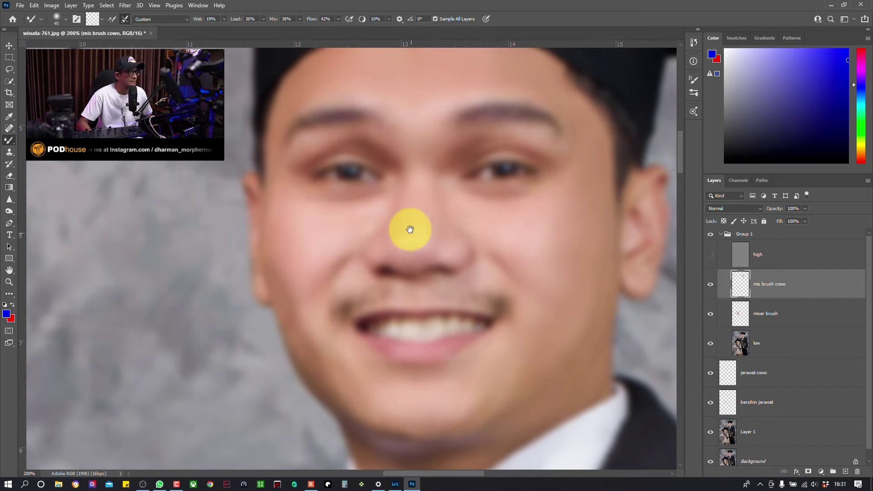
drag(375, 218, 389, 264)
drag(421, 207, 426, 268)
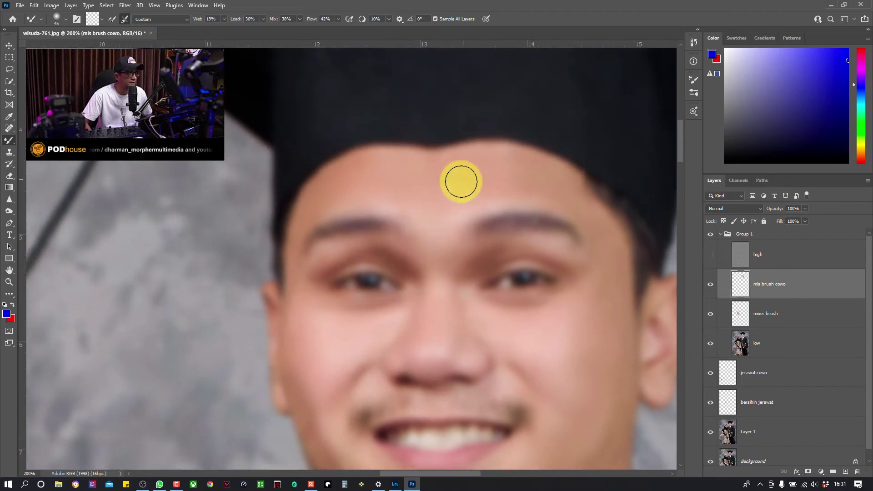
scroll(595, 226, down, 3)
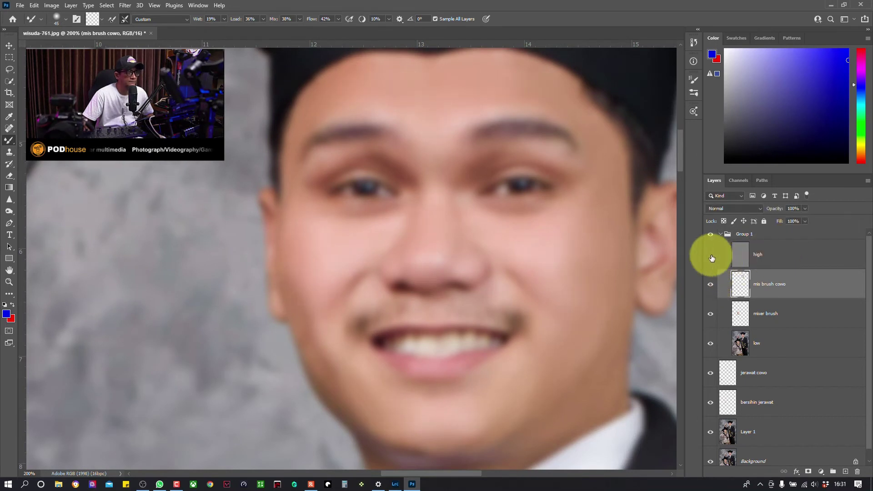
Show the high detail layer and compare the face with and without 'mis brush cowo'
click(711, 254)
click(711, 284)
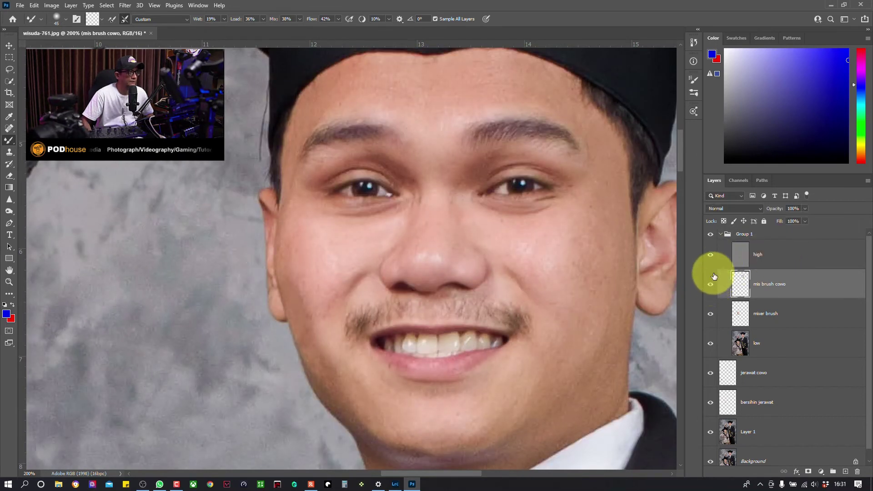
key(ctrl+minus)
key(ctrl+minus)
key(ctrl+minus)
key(ctrl+minus)
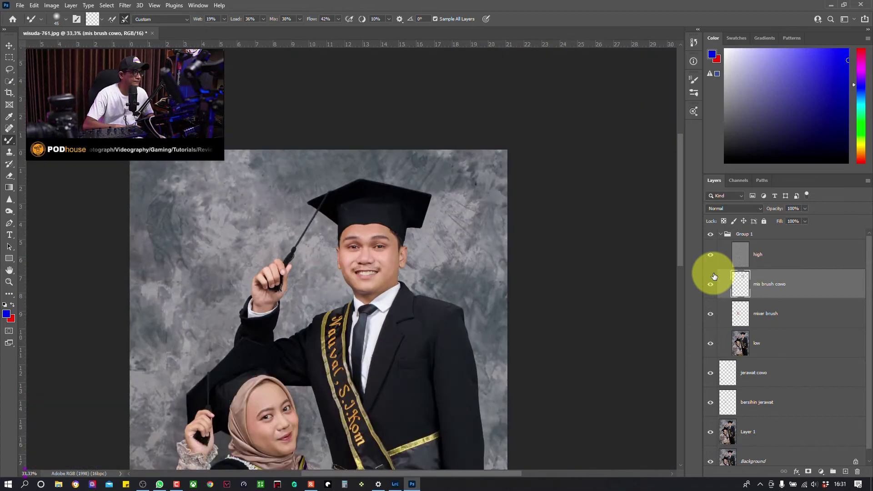
key(ctrl+minus)
key(ctrl+minus)
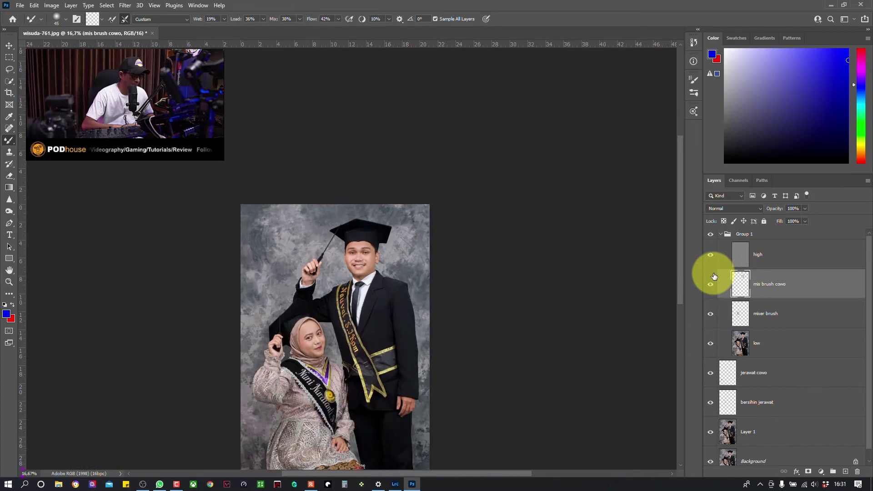
key(ctrl+plus)
key(ctrl+plus)
key(ctrl+plus)
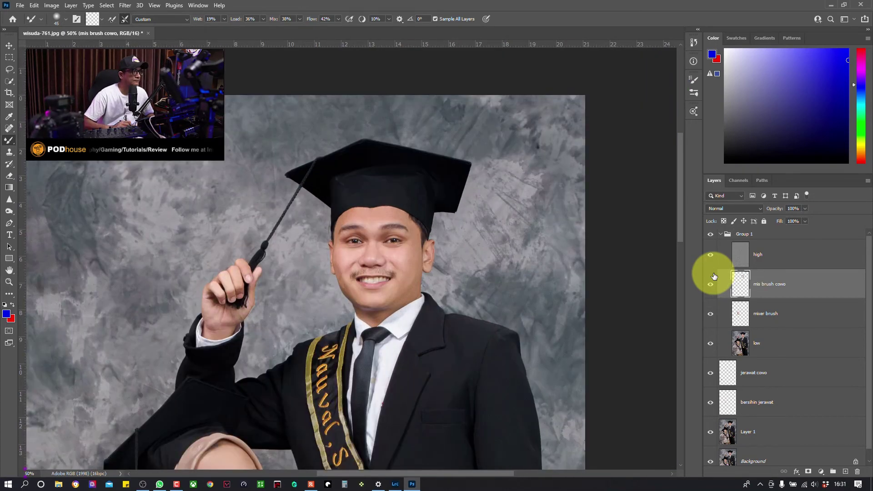
drag(341, 260, 360, 119)
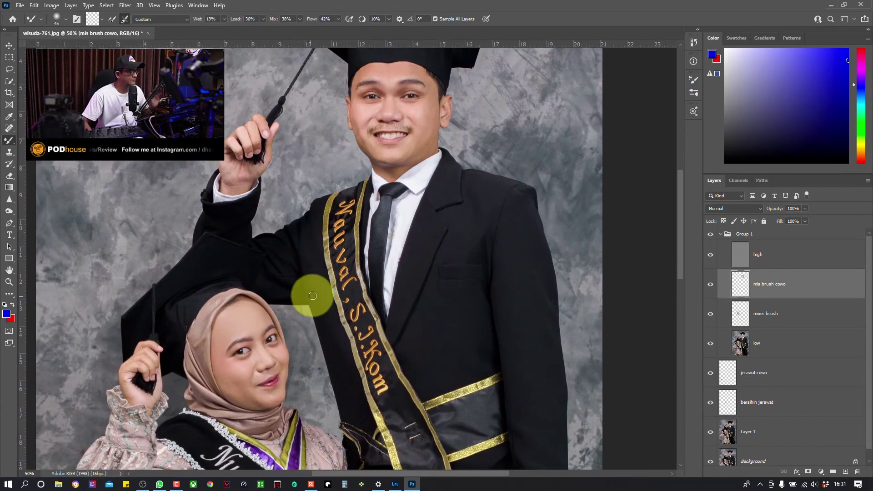
Set 'mixer brush' opacity to 86%, then select 'mis brush cowo' and zoom onto the groom
click(766, 314)
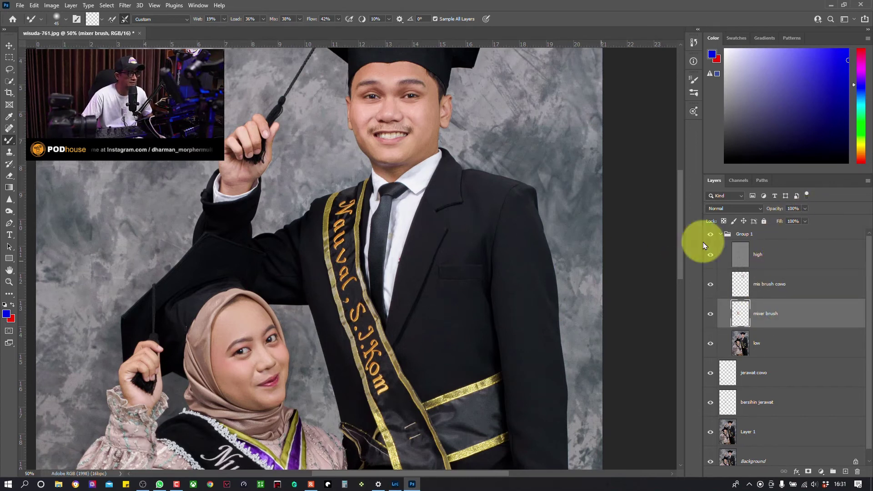
click(804, 209)
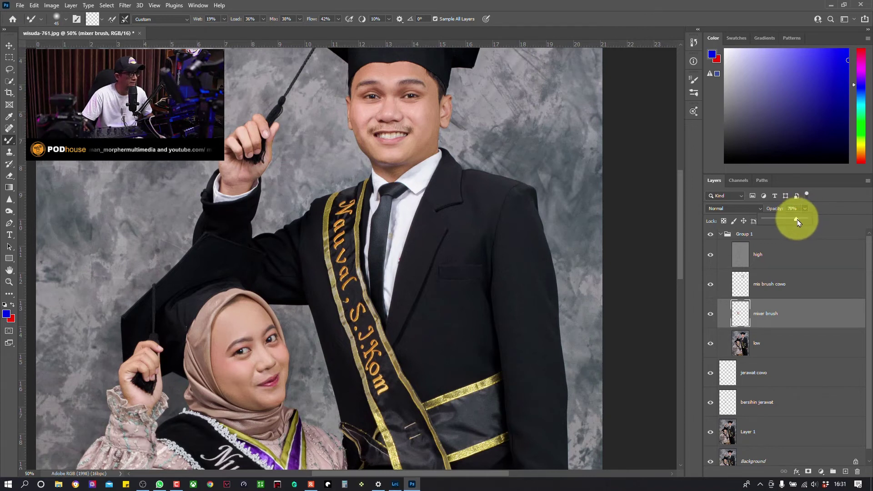
drag(799, 222, 801, 222)
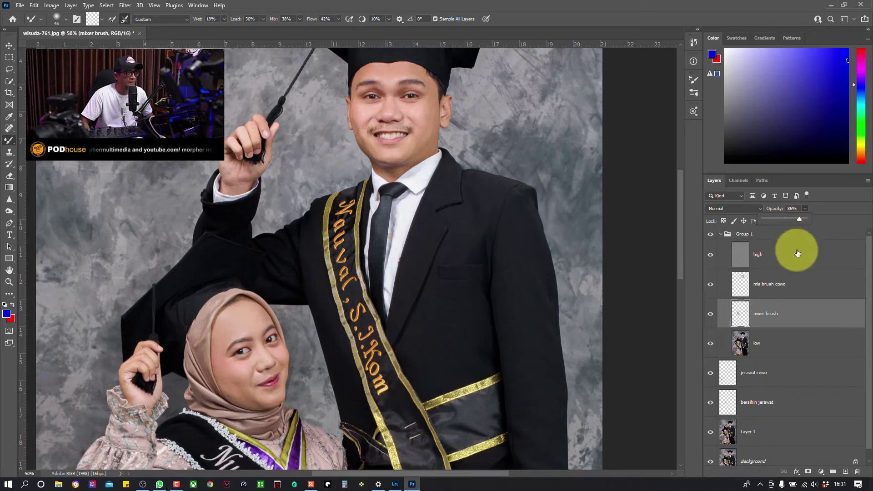
click(777, 287)
key(ctrl+plus)
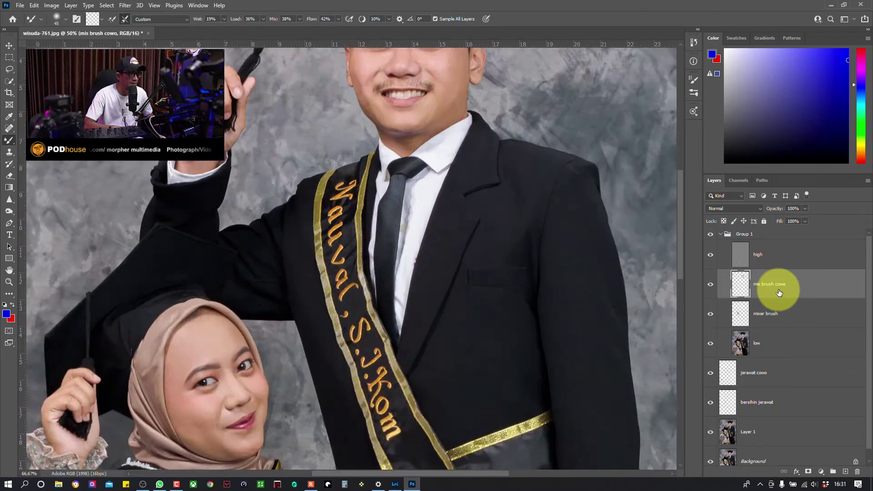
key(ctrl+plus)
mouse_move(385, 195)
mouse_down()
mouse_move(404, 331)
mouse_move(388, 432)
mouse_up()
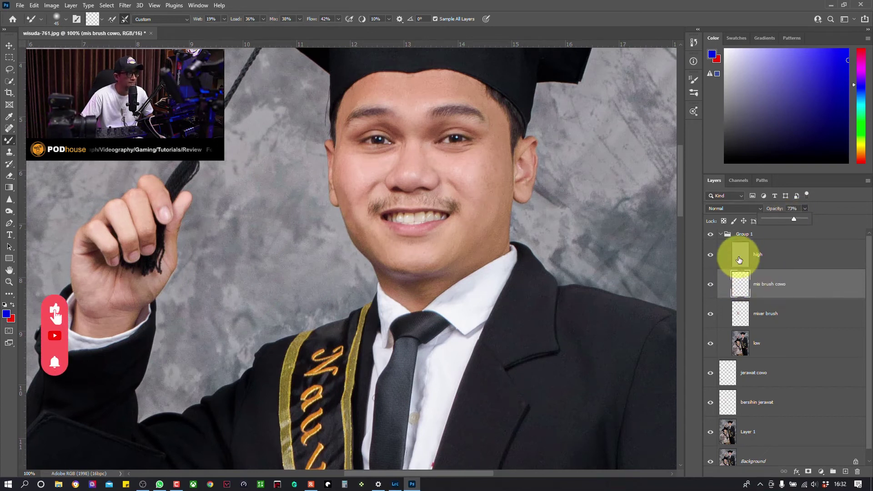
Duplicate 'high' into 'high copy', lower its opacity and compare it on and off
click(769, 248)
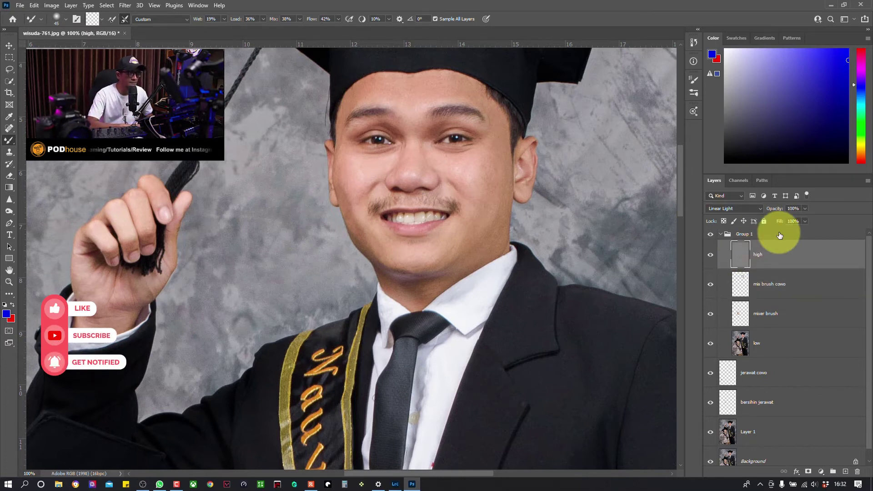
key(ctrl+j)
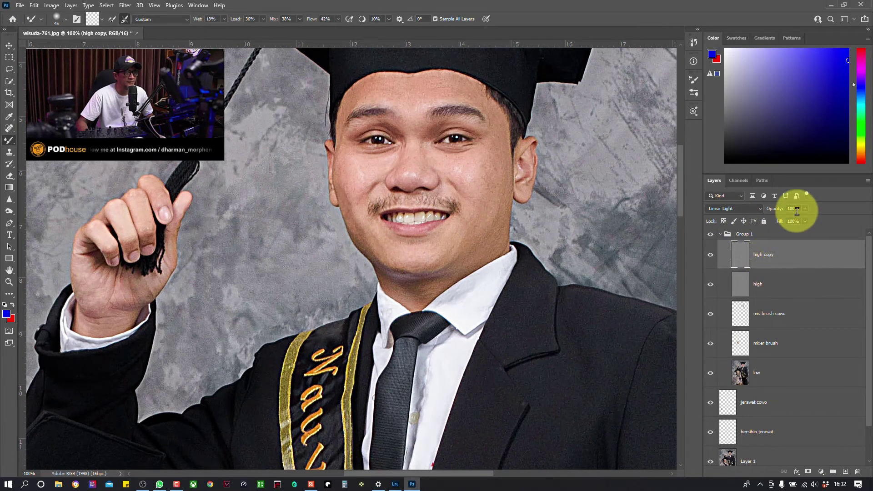
drag(804, 213, 783, 221)
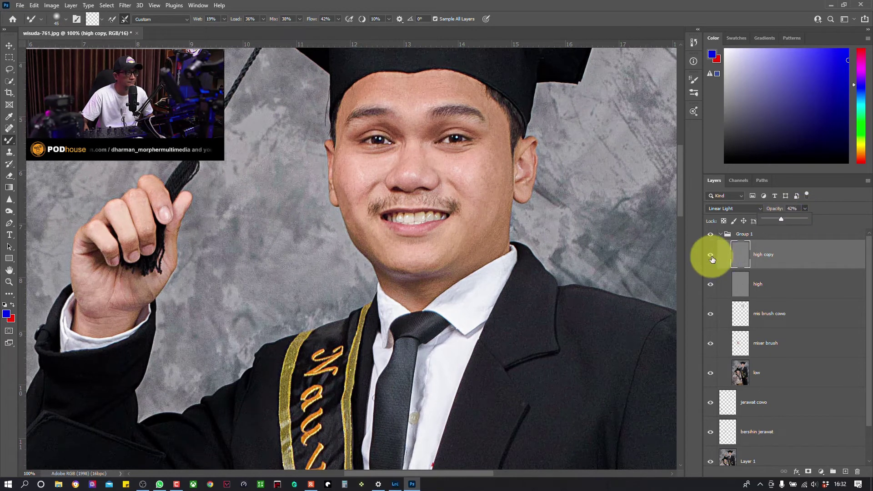
click(711, 256)
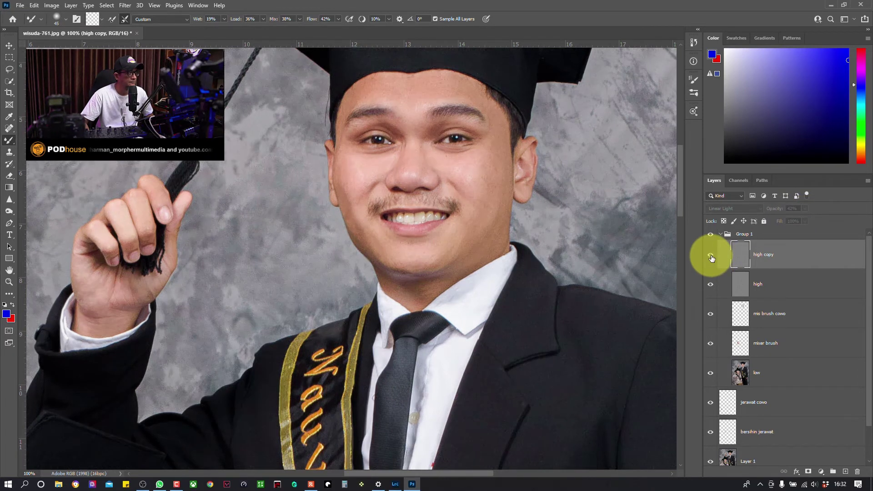
click(711, 257)
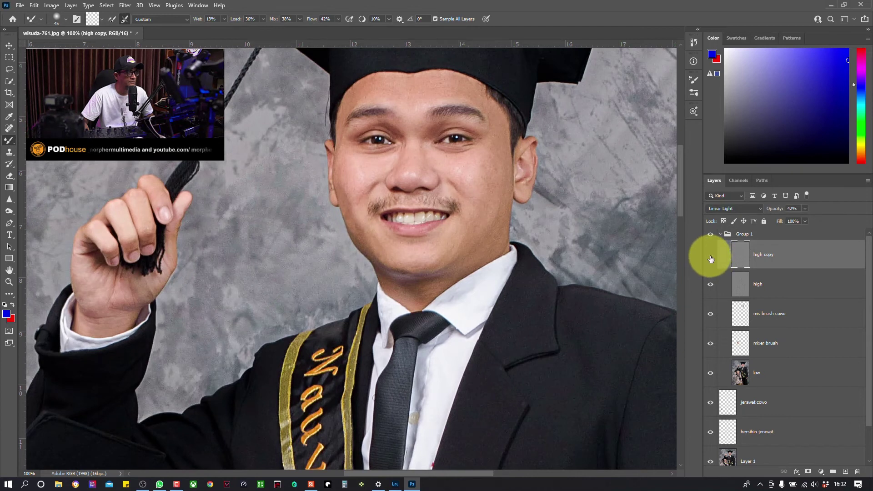
click(707, 258)
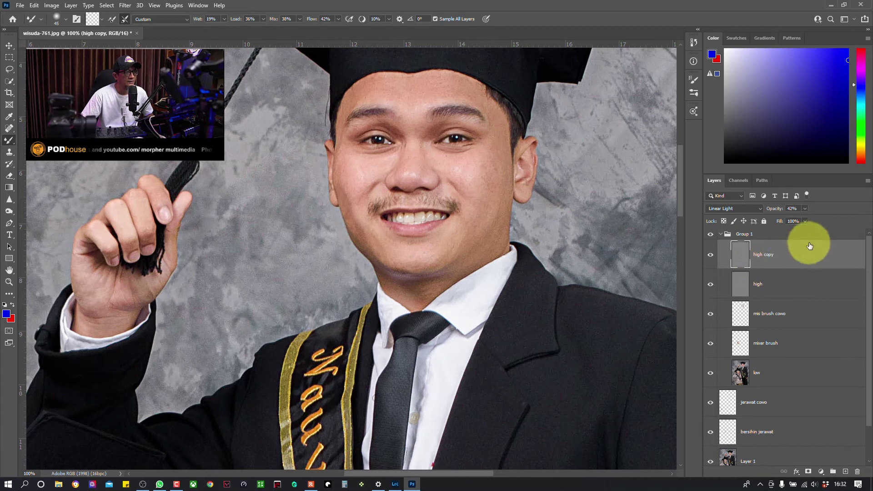
Clip 'high copy' to 'high' at about 24% opacity and zoom out to the whole photo
right_click(800, 258)
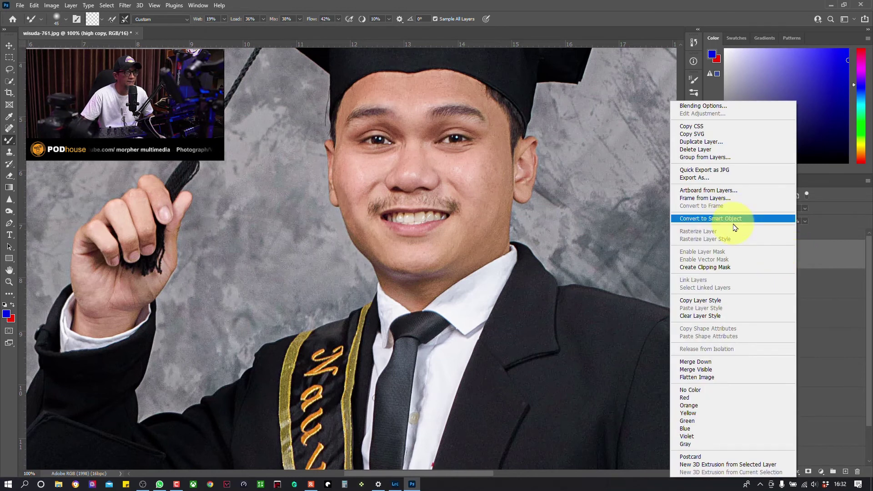
click(721, 268)
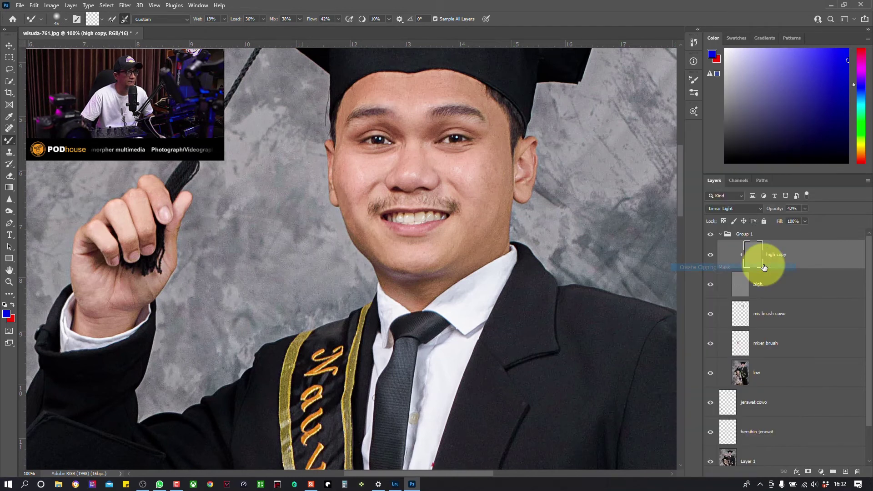
click(804, 221)
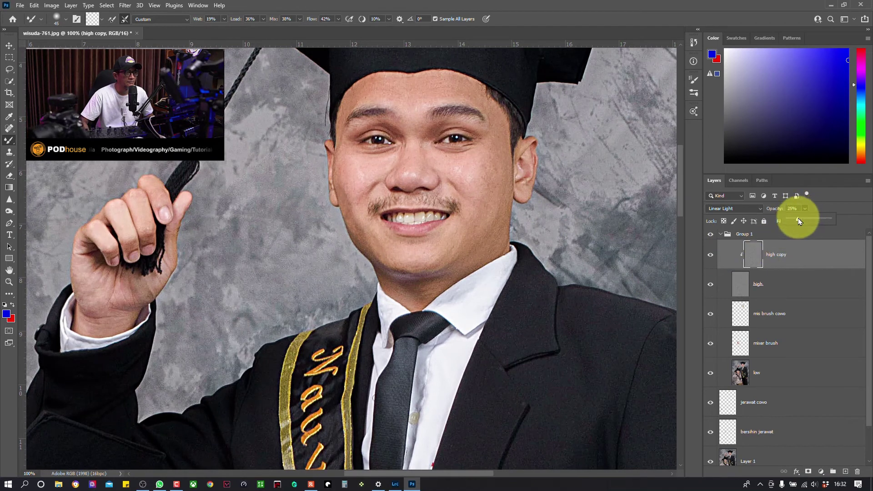
drag(800, 221, 800, 221)
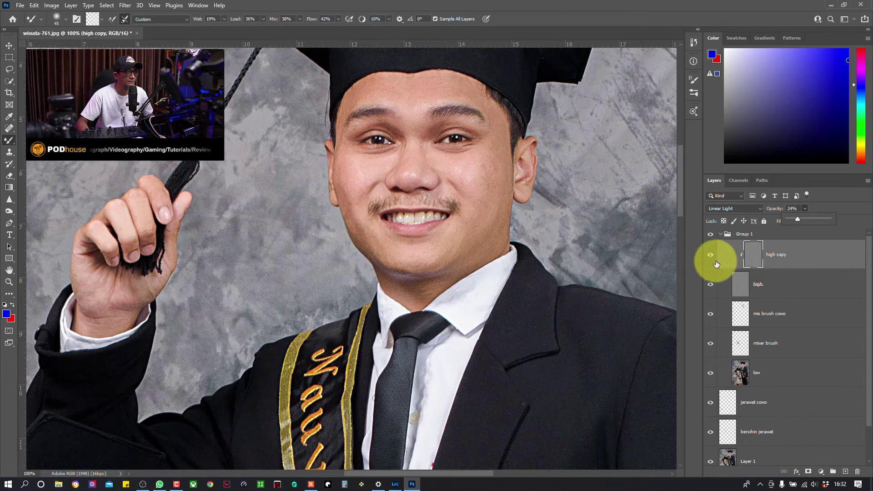
click(710, 258)
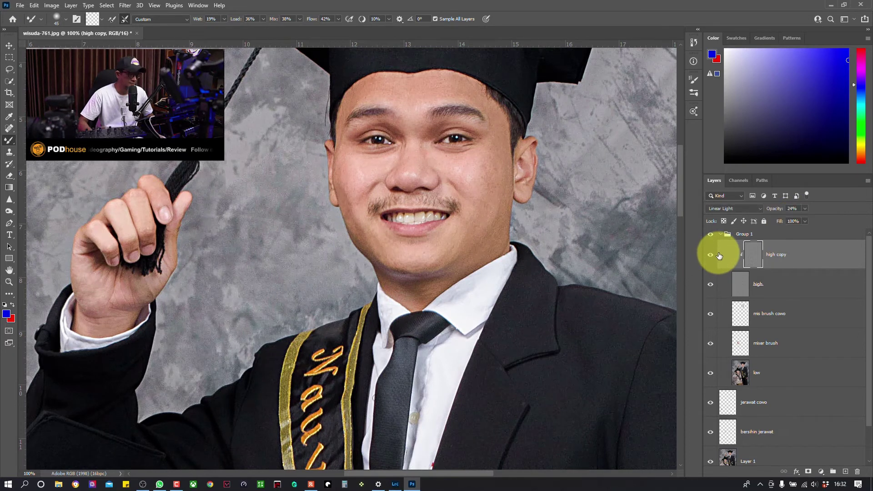
key(ctrl+minus)
key(ctrl+minus)
key(ctrl+minus)
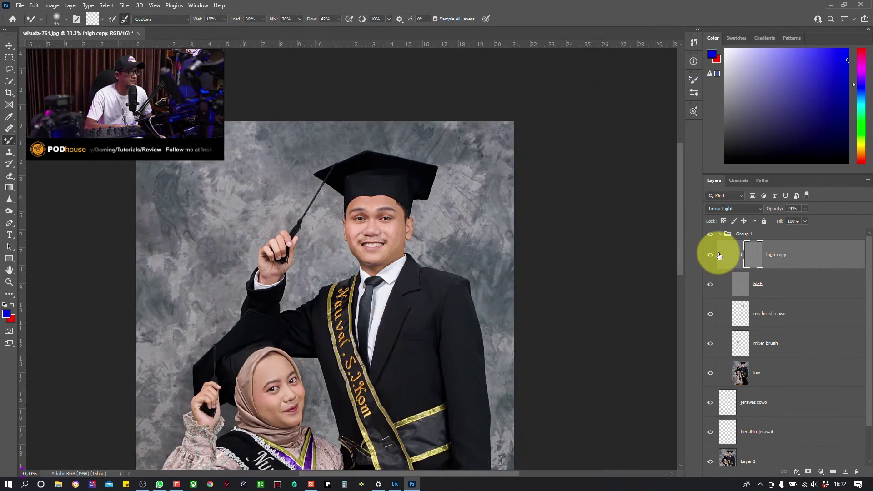
key(ctrl+minus)
key(ctrl+minus)
key(ctrl+minus)
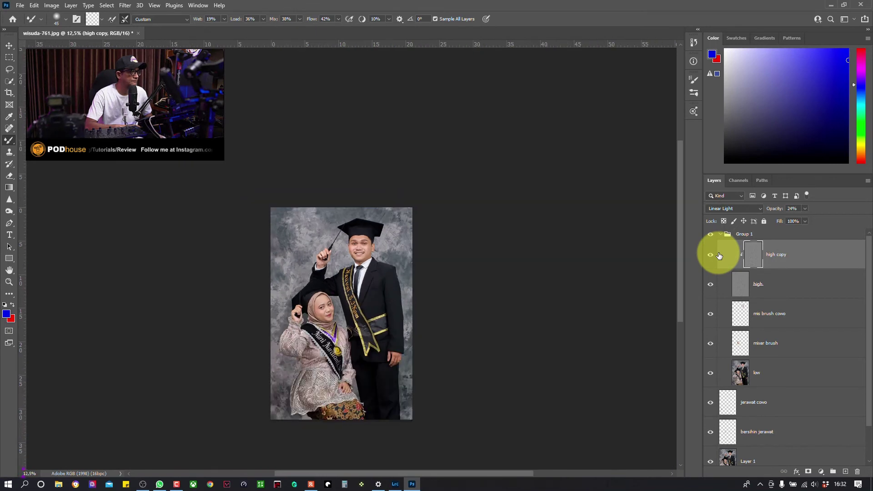
key(ctrl+plus)
key(ctrl+plus)
key(ctrl+plus)
key(ctrl+plus)
key(ctrl+plus)
key(ctrl+minus)
key(ctrl+minus)
key(ctrl+minus)
key(ctrl+minus)
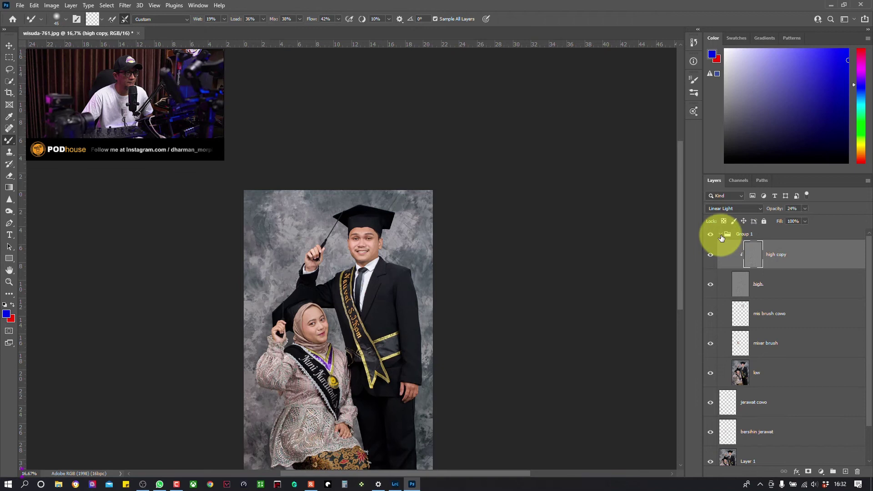
Collapse Group 1 and rename it 'fs'
click(720, 234)
click(760, 239)
double_click(748, 234)
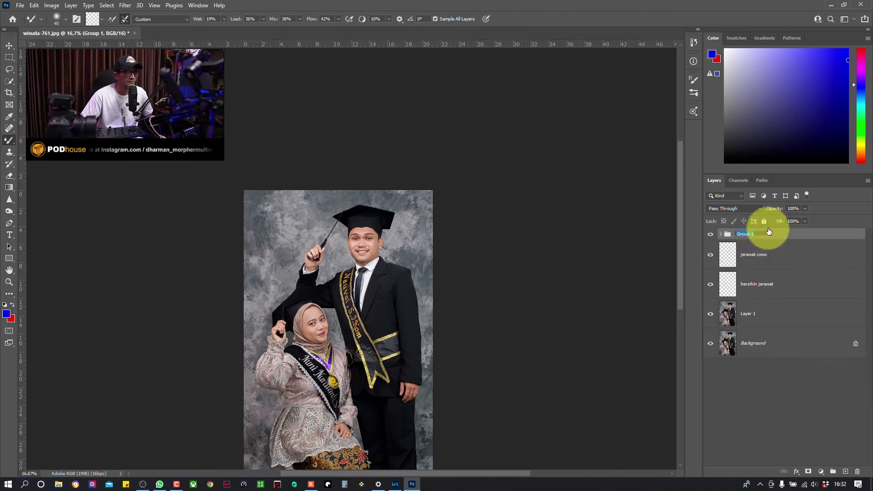
text(fs)
key(Return)
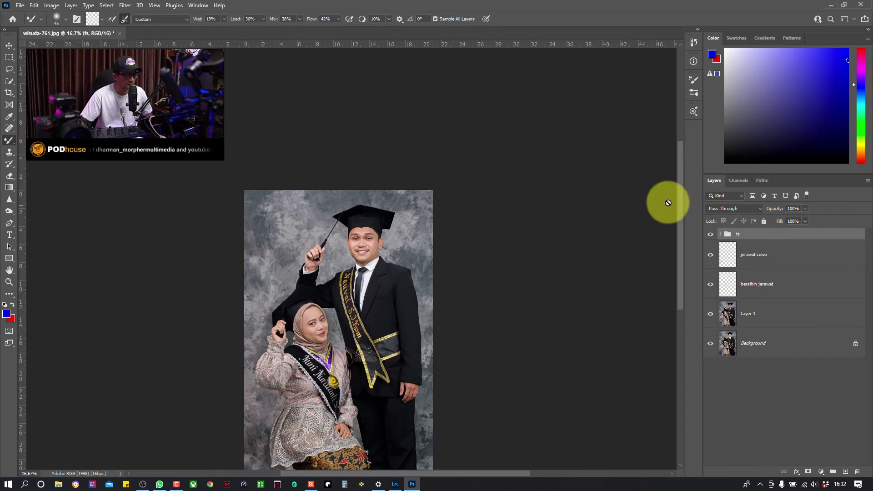
drag(493, 225, 547, 166)
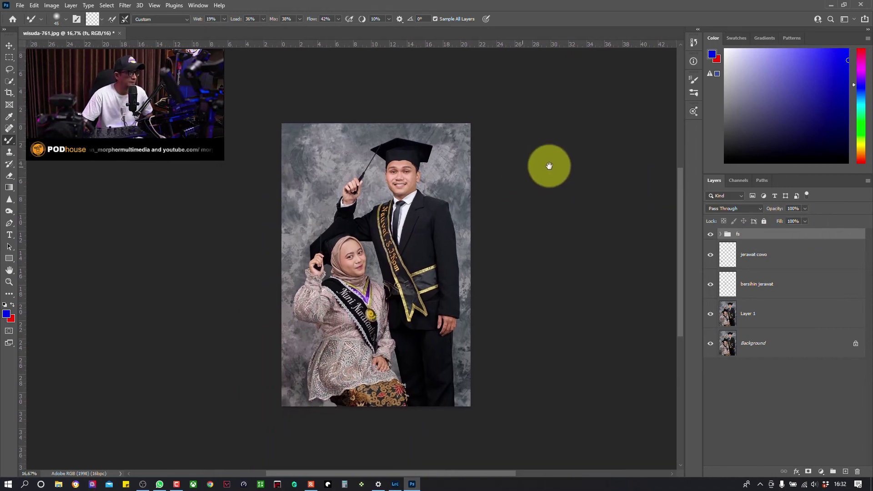
Add a Levels adjustment layer with output highlights lowered to 141, then close its properties
click(821, 472)
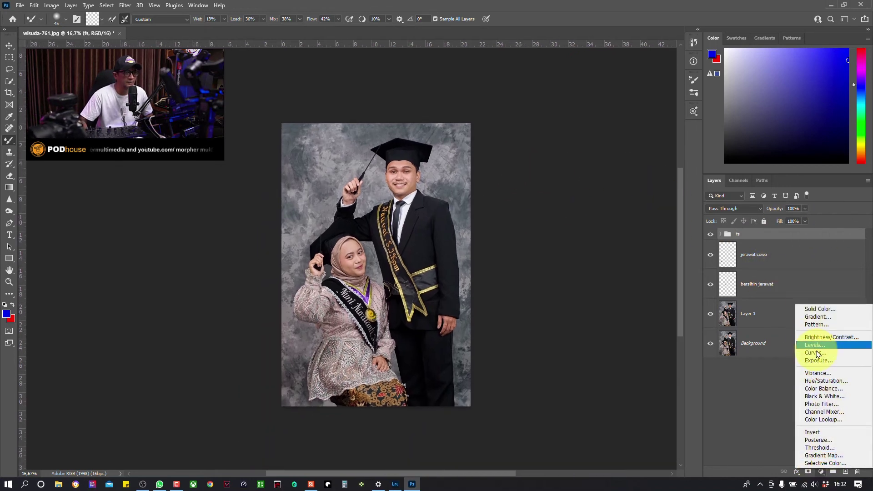
click(817, 345)
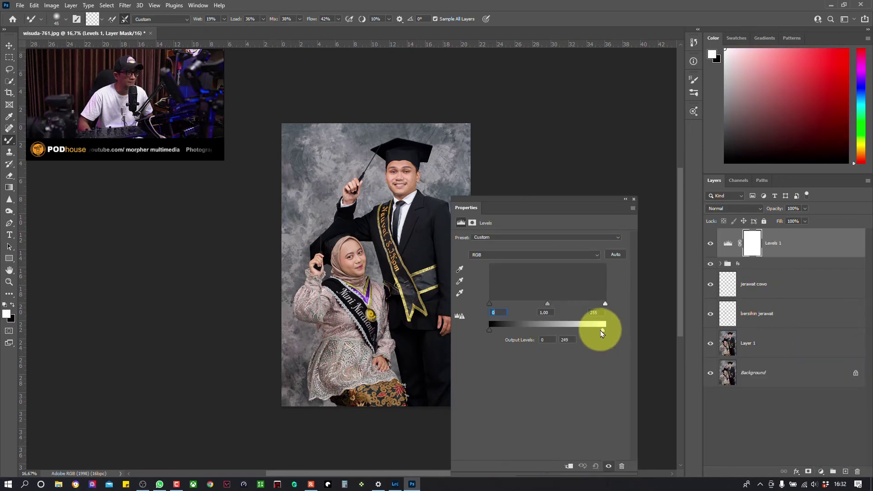
mouse_move(599, 332)
mouse_down()
mouse_move(582, 333)
mouse_move(606, 332)
mouse_move(577, 337)
mouse_move(585, 334)
mouse_up()
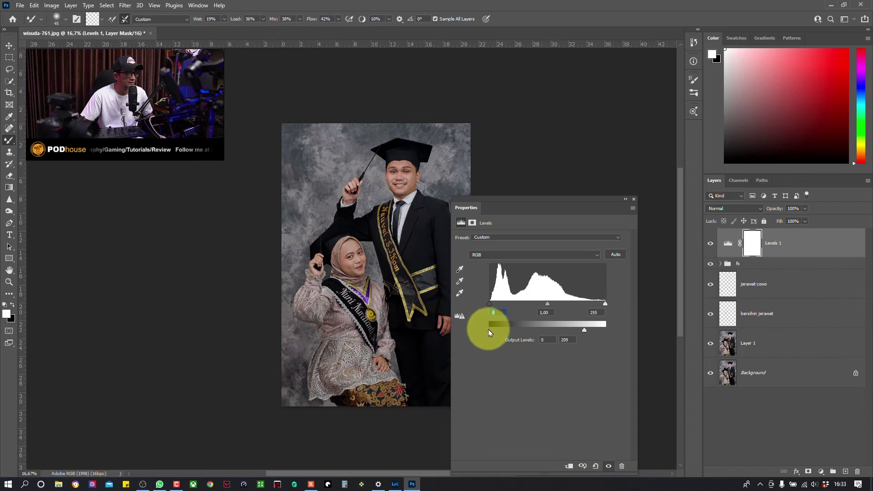
mouse_move(489, 329)
mouse_down()
mouse_move(511, 329)
mouse_move(484, 335)
mouse_up()
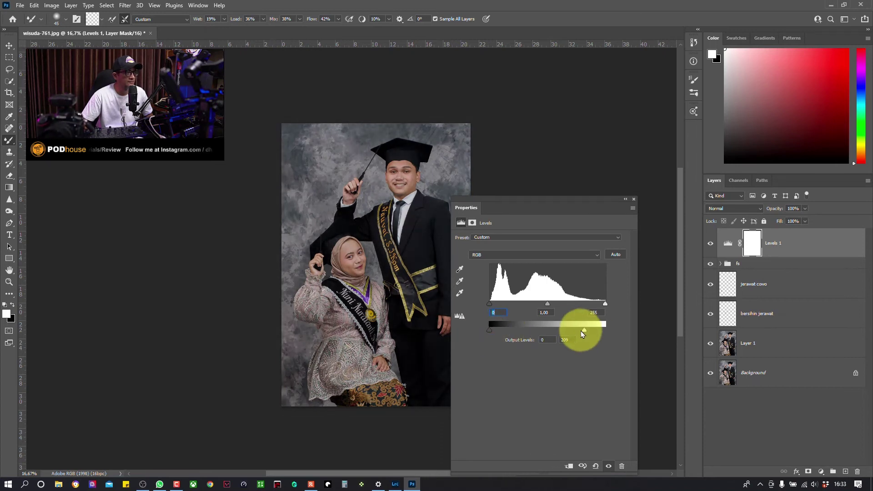
mouse_move(585, 333)
mouse_down()
mouse_move(594, 331)
mouse_move(570, 331)
mouse_up()
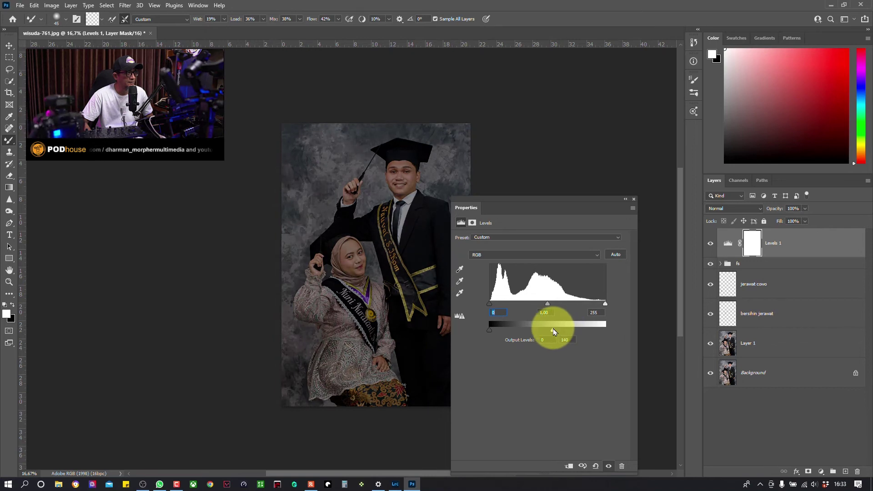
drag(553, 332, 554, 330)
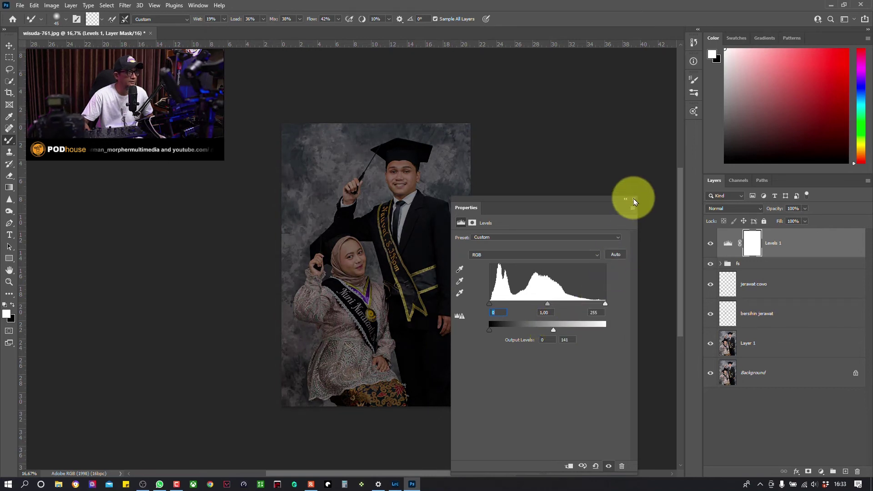
click(634, 198)
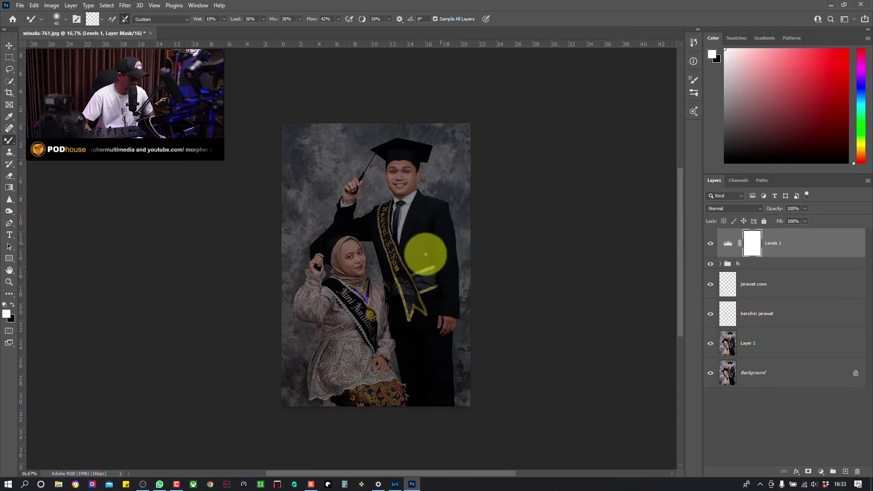
Paint a large soft black spot on the Levels 1 mask with a 0%-hardness brush
click(9, 139)
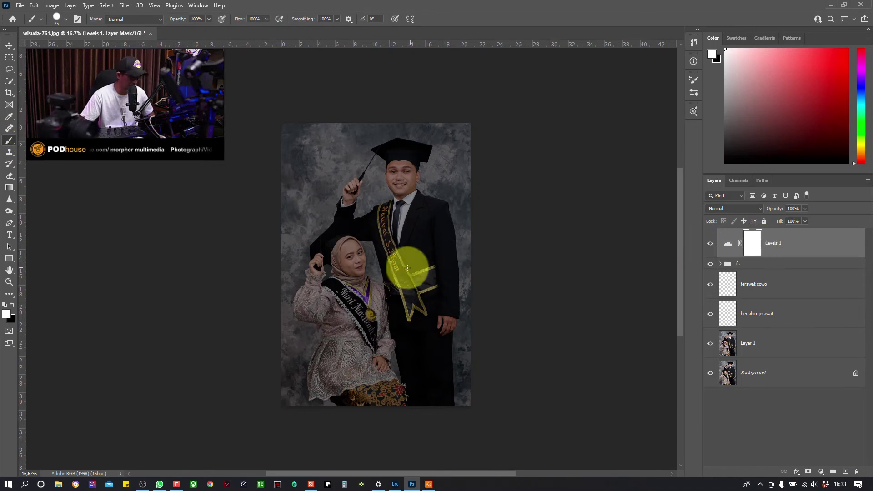
key(])
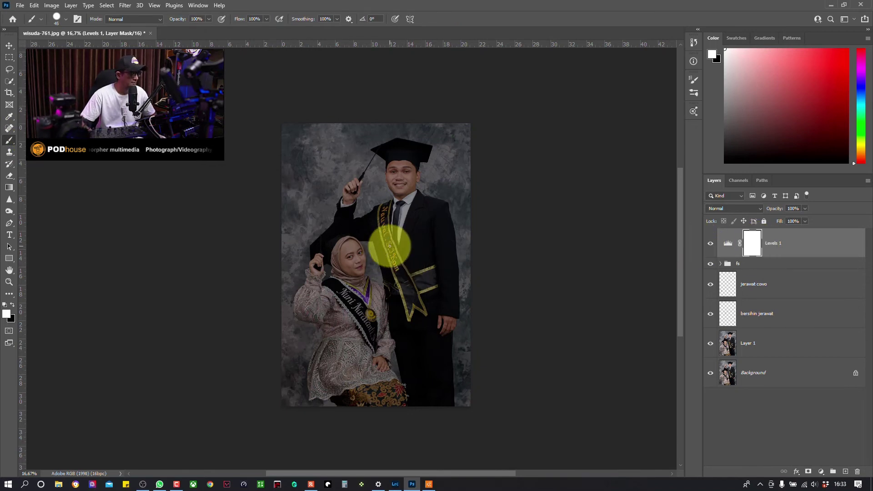
key(])
key(])
key(])
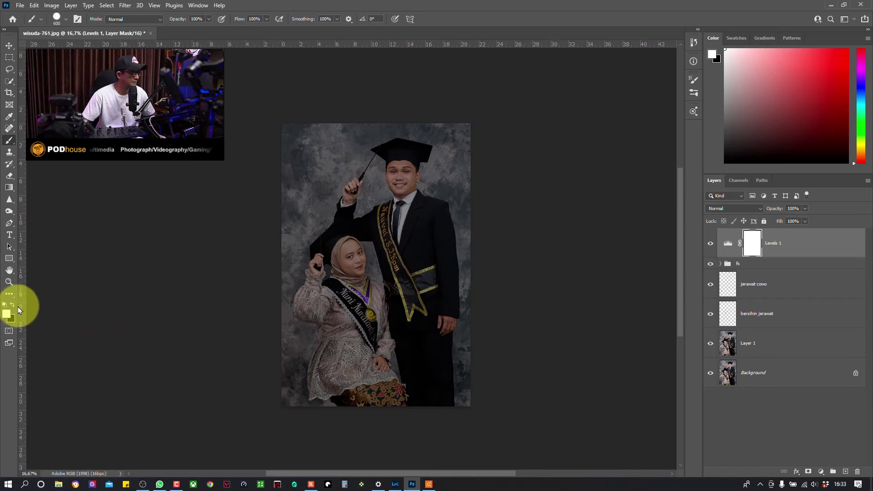
key(x)
key(x)
key(x)
key(x)
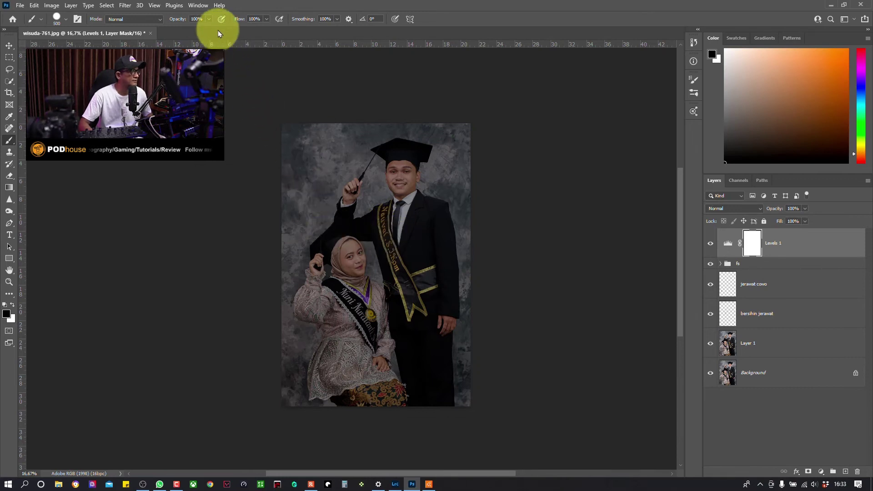
click(336, 171)
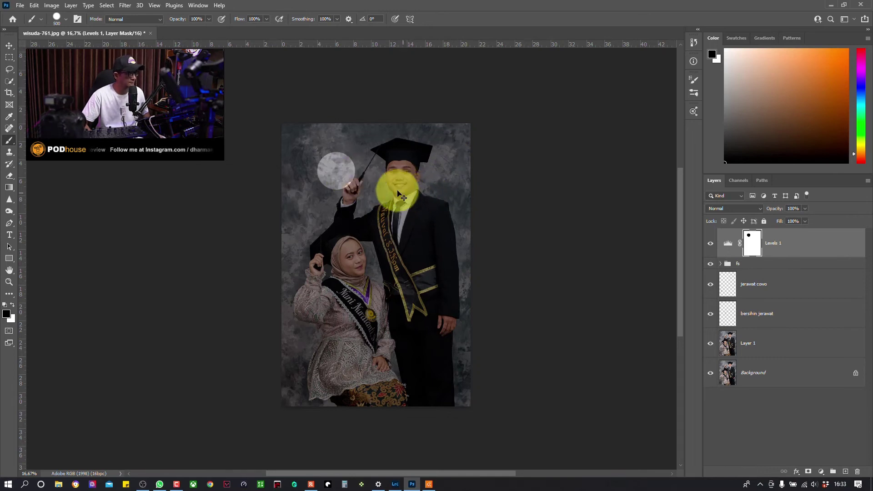
key(ctrl+z)
right_click(351, 189)
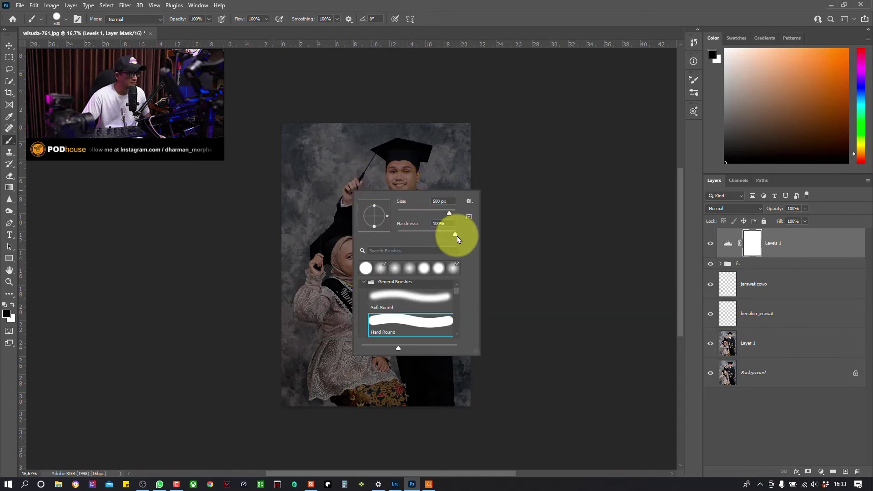
drag(455, 236, 387, 236)
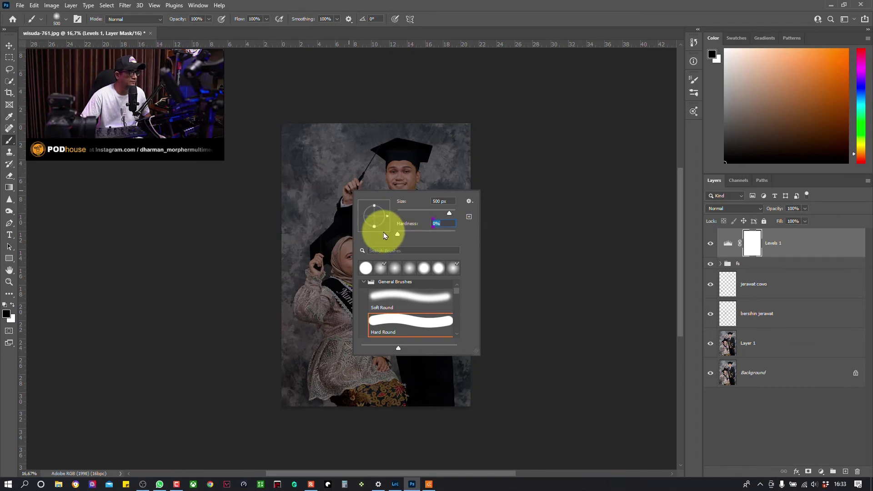
click(748, 248)
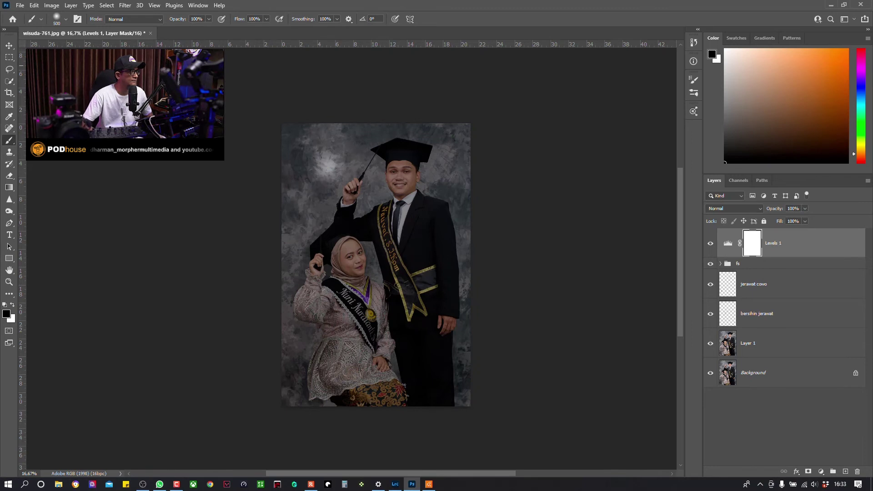
click(9, 47)
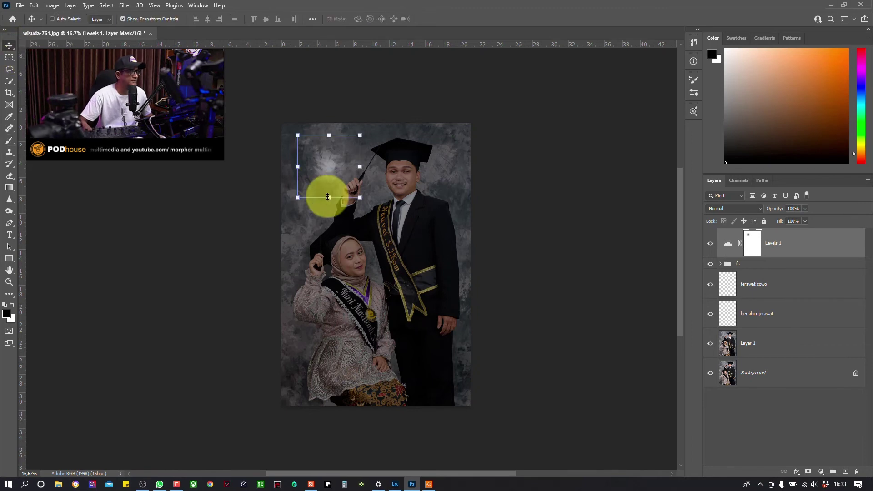
Scale the Levels 1 mask spot far beyond the canvas, stretching it up, down and sideways
click(328, 196)
mouse_move(328, 196)
mouse_down()
mouse_move(325, 427)
mouse_move(332, 316)
mouse_up()
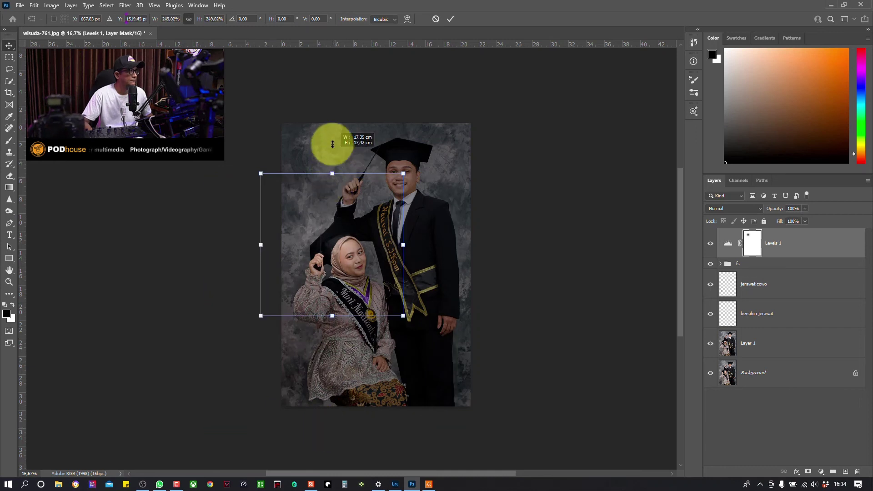
drag(333, 177, 332, 114)
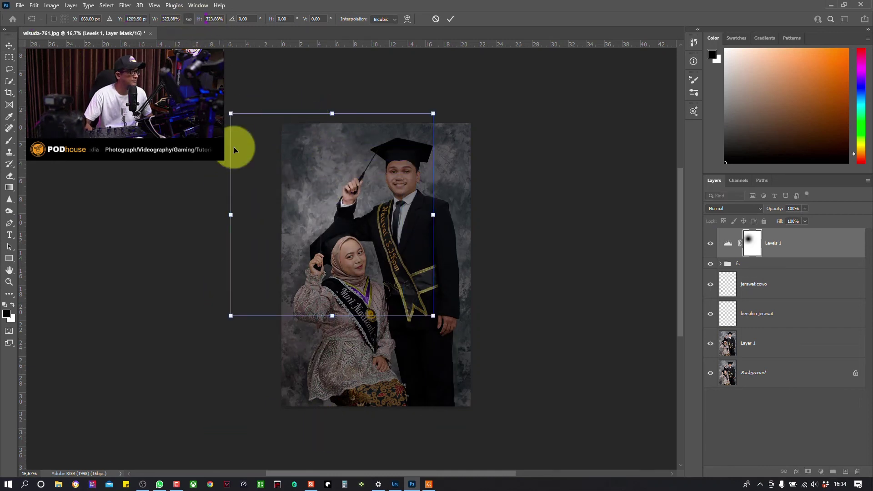
click(231, 215)
drag(232, 215, 275, 215)
drag(355, 329, 353, 460)
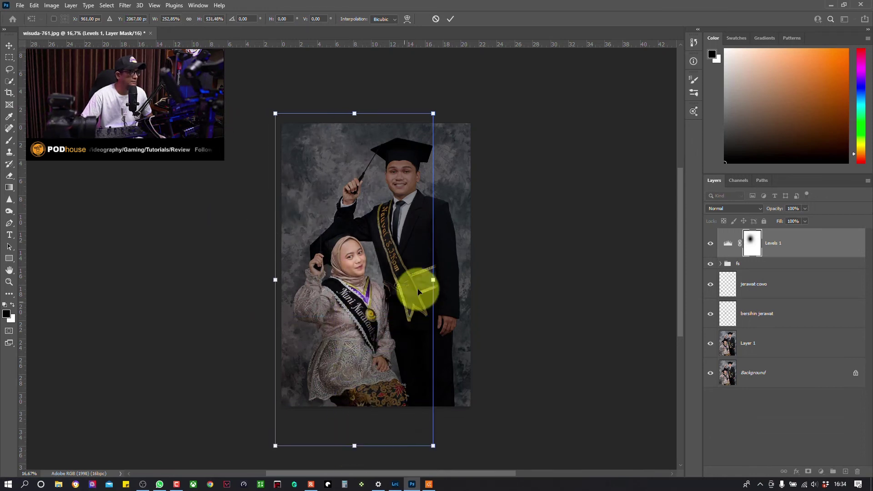
drag(433, 278, 528, 275)
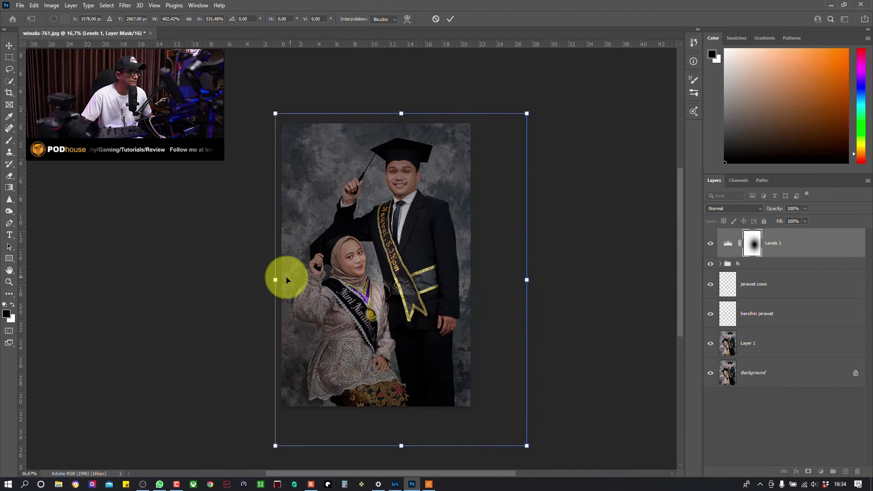
drag(276, 279, 186, 285)
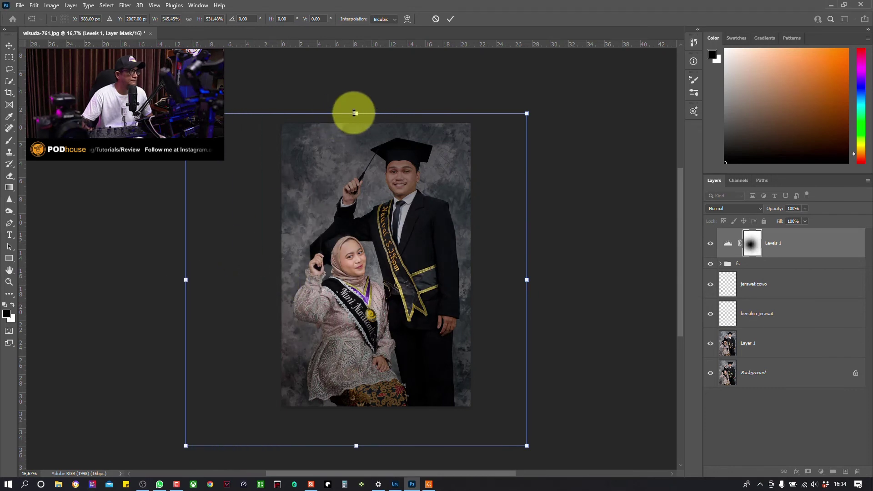
drag(355, 113, 329, 68)
Zoom out and fine-tune the oval's edges and position over the couple
key(ctrl+minus)
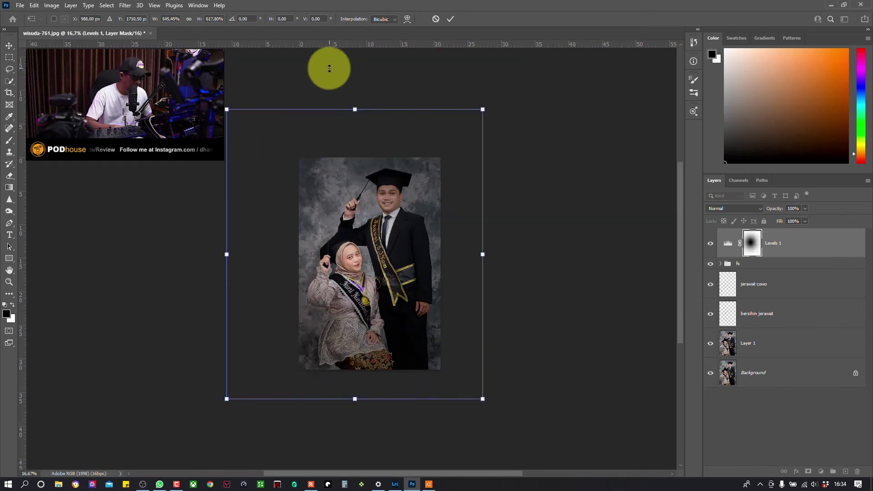
key(ctrl+minus)
key(ctrl+minus)
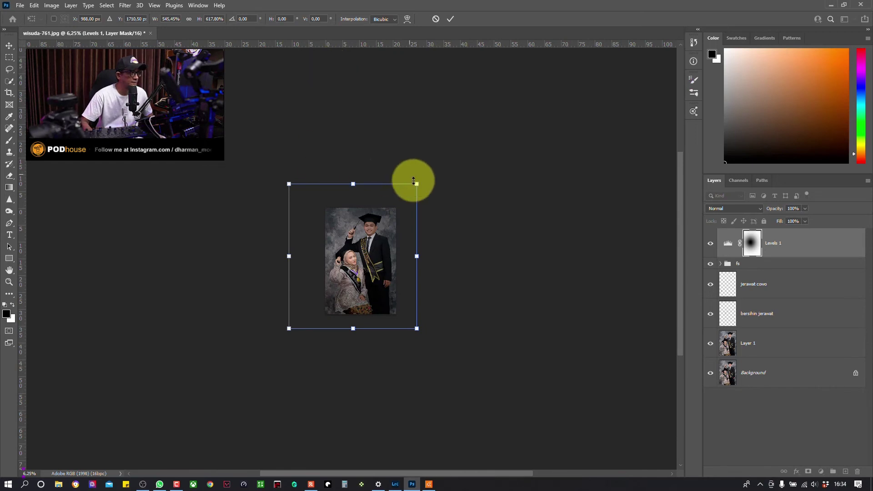
drag(417, 184, 431, 149)
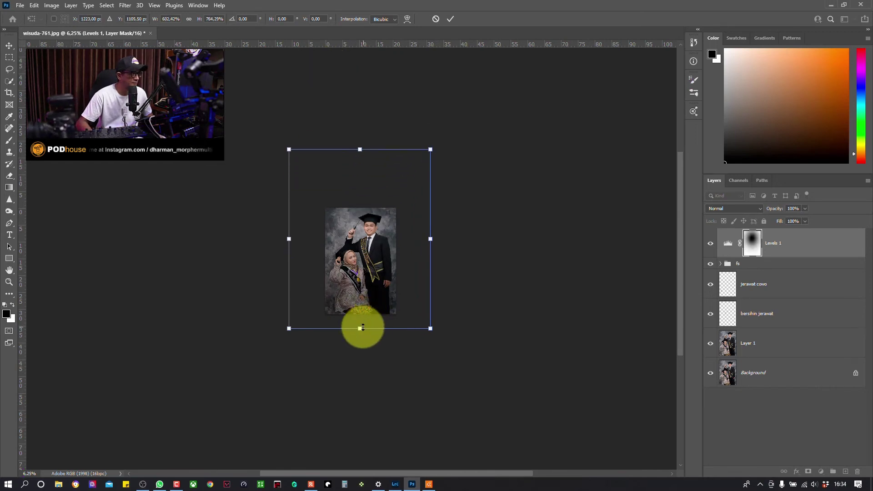
drag(360, 329, 360, 363)
drag(357, 273, 355, 262)
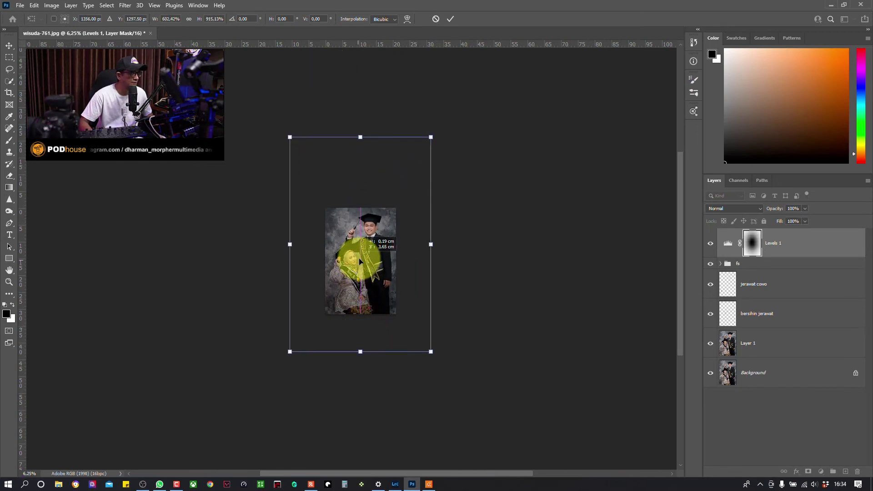
drag(289, 246, 280, 246)
drag(432, 245, 448, 246)
drag(365, 138, 363, 140)
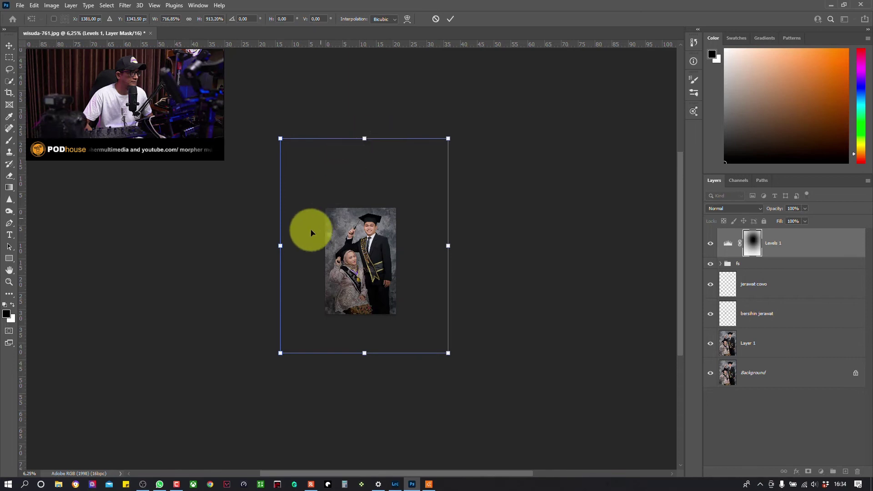
drag(280, 246, 288, 245)
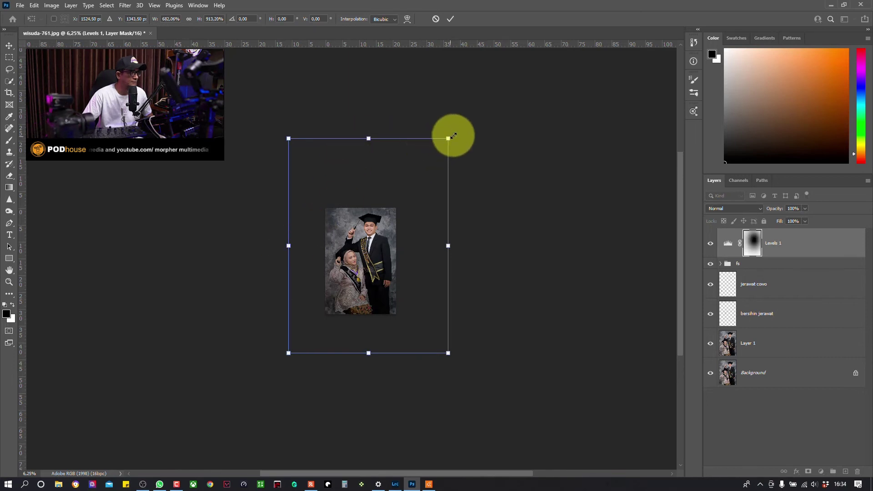
Tilt the oval mask spot about 20°, adjust it and commit the transform
drag(454, 134, 483, 175)
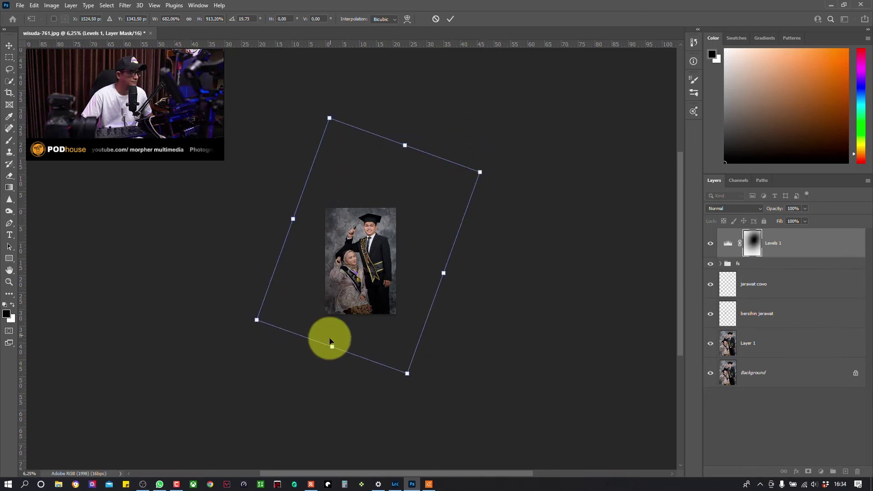
drag(332, 346, 324, 369)
drag(357, 254, 362, 244)
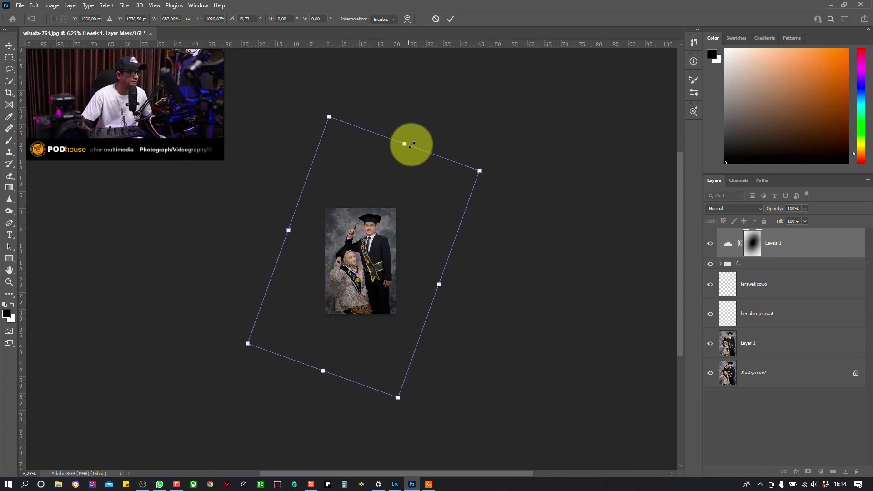
click(452, 20)
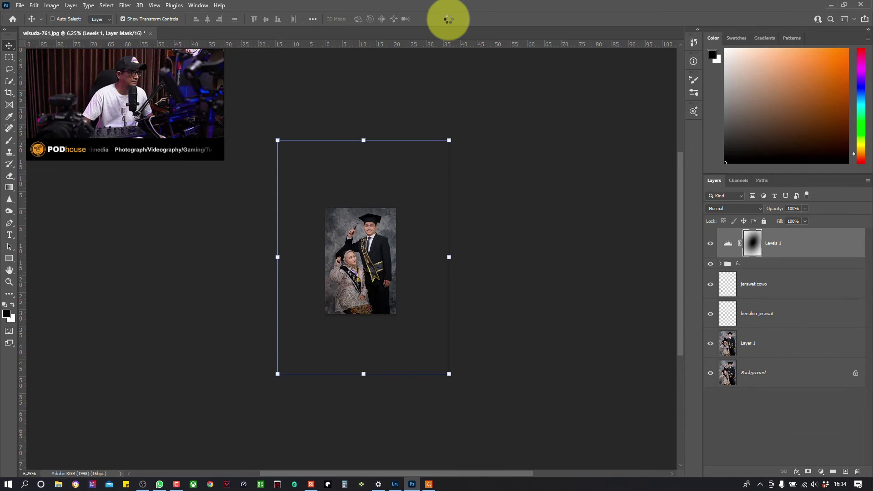
Nudge the mask's bright area and compare the portrait with Levels 1 hidden
key(ctrl+minus)
key(ctrl+minus)
key(ctrl+plus)
key(ctrl+plus)
key(ctrl+plus)
key(ctrl+plus)
key(ctrl+plus)
key(ctrl+plus)
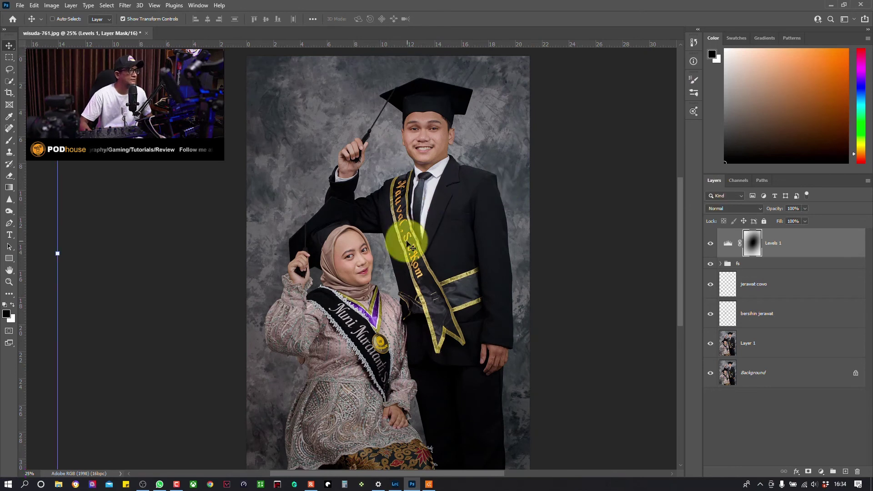
drag(405, 238, 419, 213)
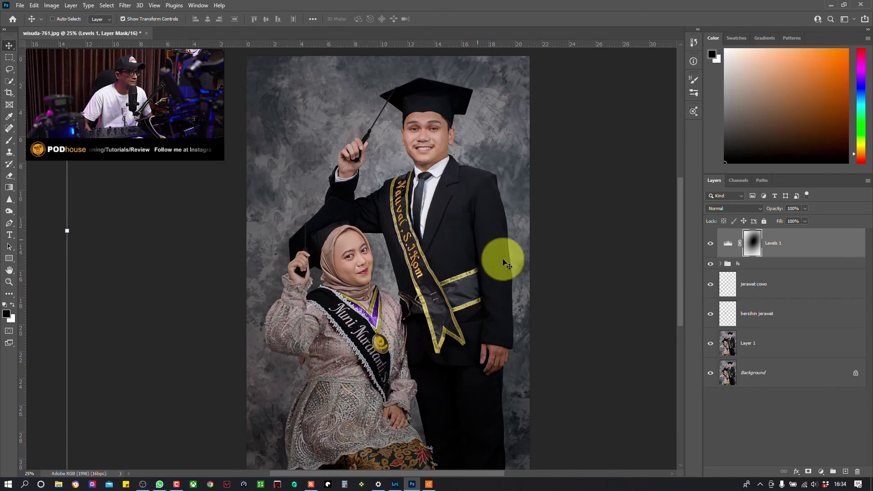
click(711, 243)
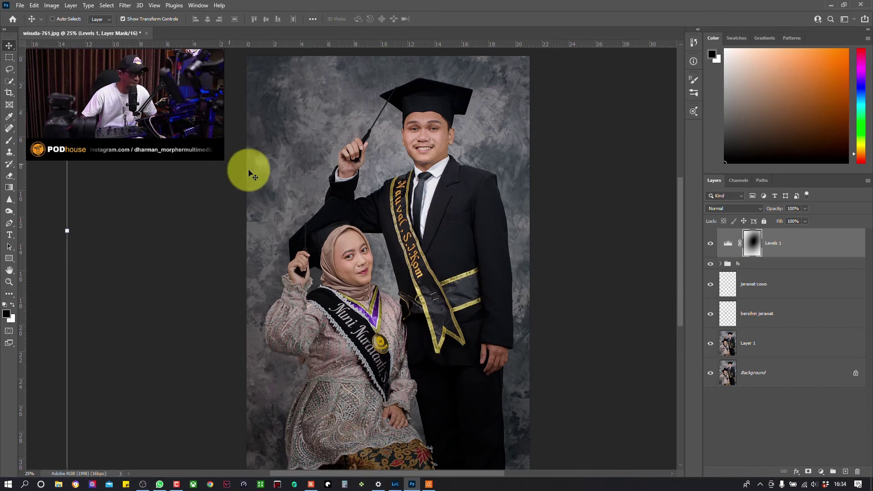
Preview the Levels 1 mask as a red overlay, enlarge the brush, and zoom out to 16.67%
key(backslash)
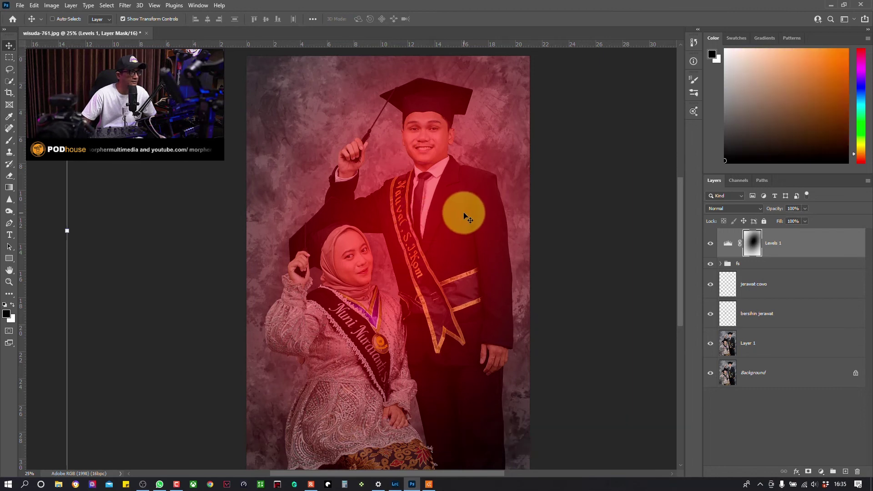
key(backslash)
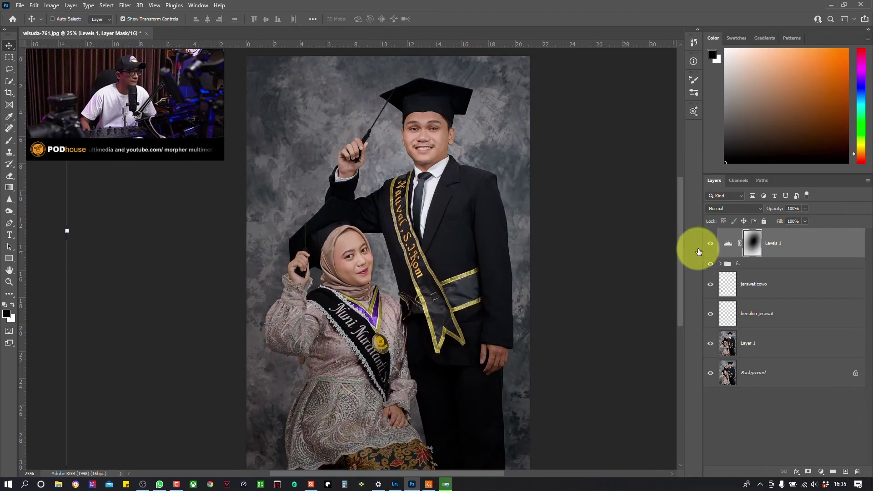
key(b)
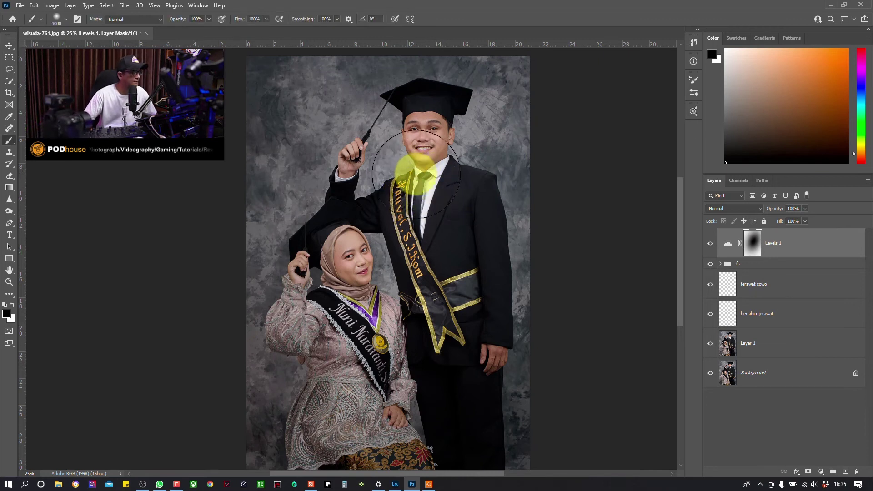
key(bracketright)
key(bracketright)
key(bracketright)
key(bracketright)
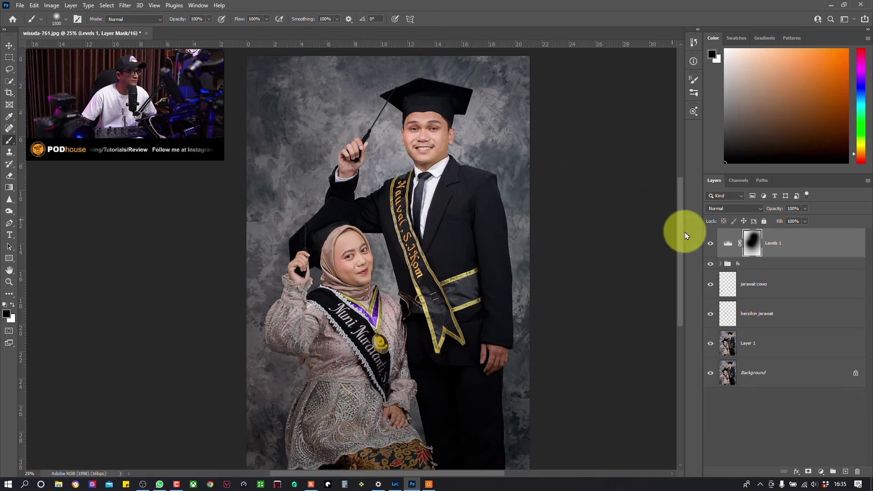
key(ctrl+minus)
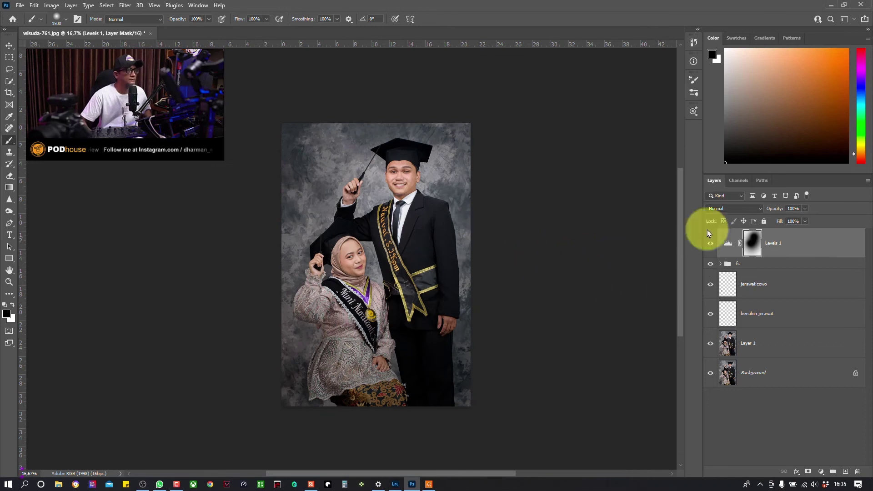
Ease Levels 1 to 78% opacity, compare it, and stamp all visible layers into Layer 2
click(806, 209)
drag(804, 222, 794, 222)
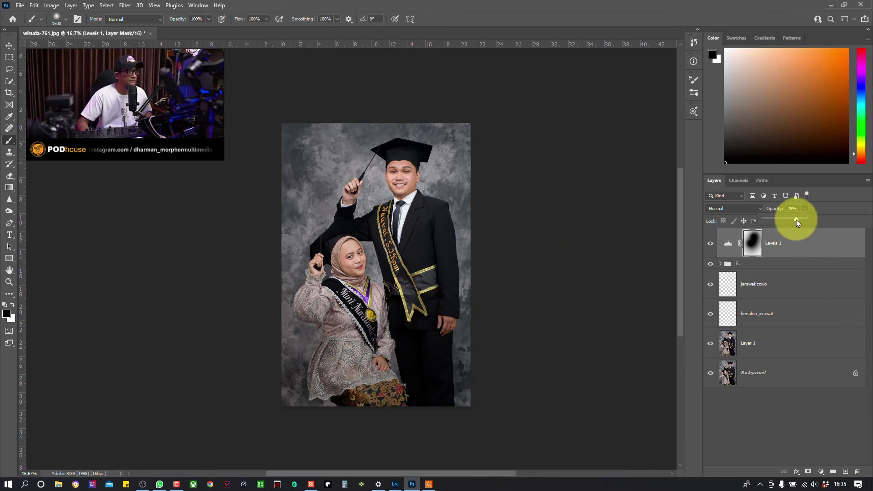
click(709, 245)
click(708, 251)
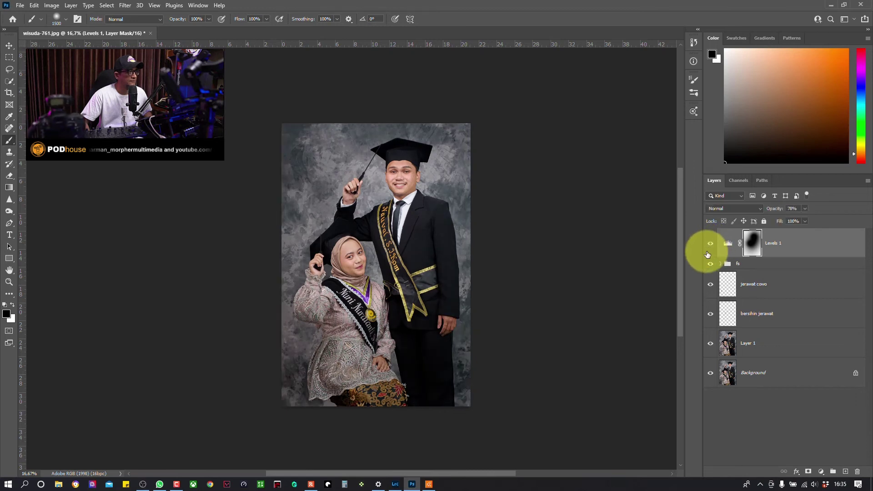
click(727, 243)
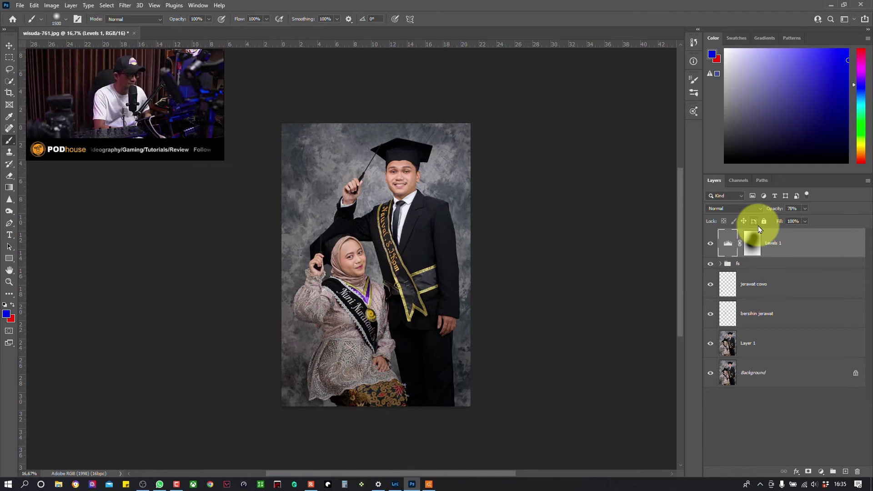
key(ctrl+shift+alt+e)
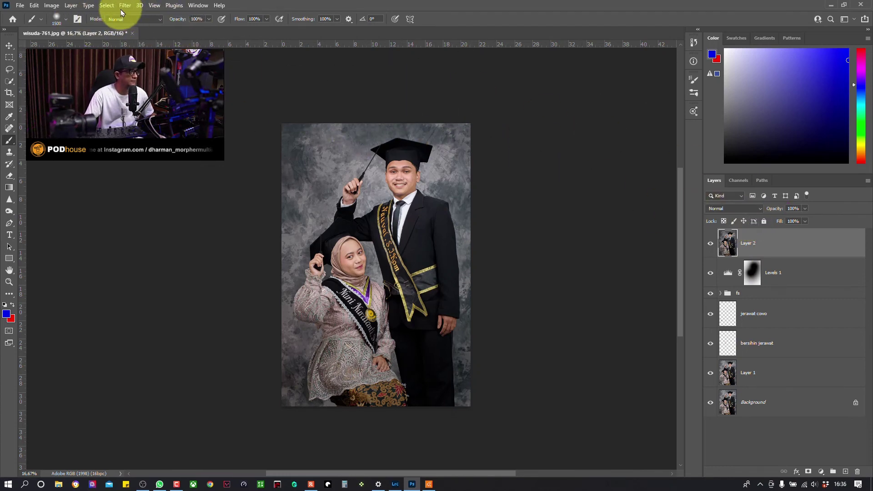
Launch Filter > Camera Raw Filter on the merged Layer 2
click(123, 5)
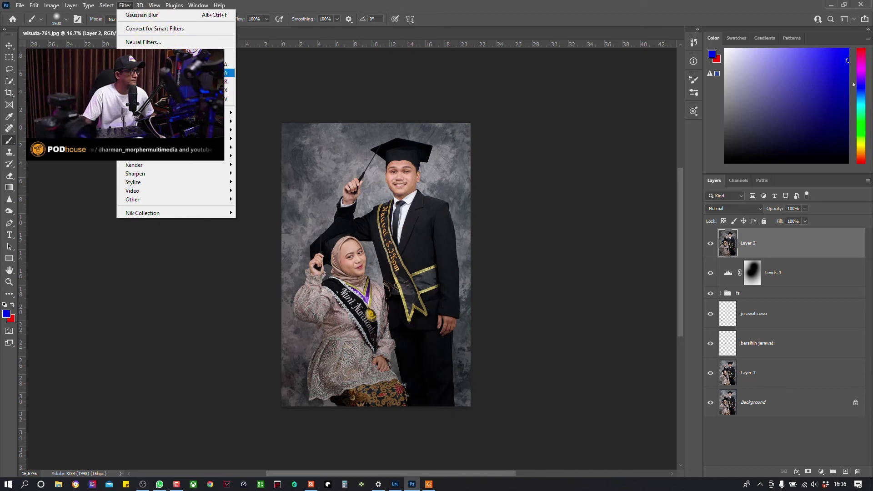
click(173, 73)
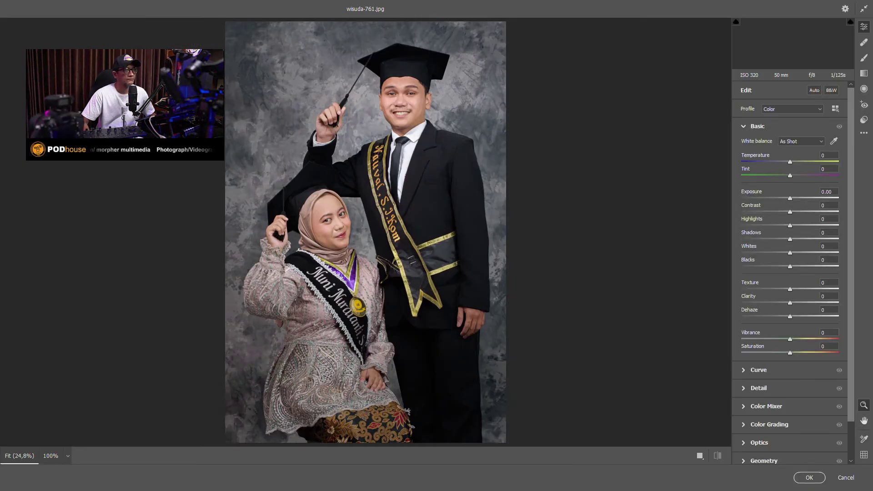
Draw an inverted Radial Filter oval around the couple with Exposure -0.80
click(864, 92)
drag(365, 185, 440, 310)
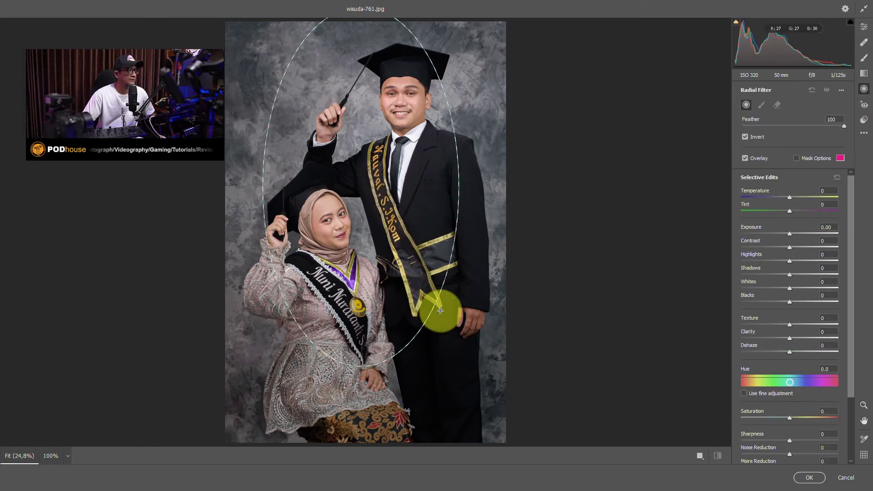
drag(440, 311, 464, 312)
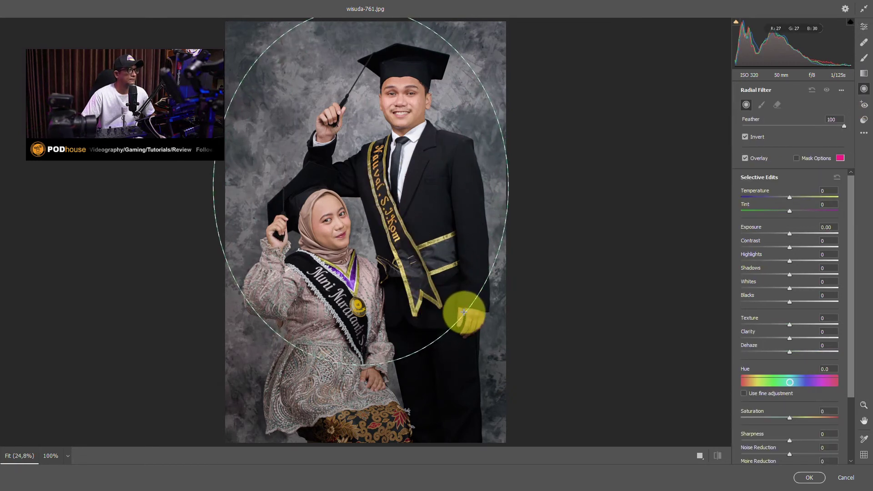
click(789, 229)
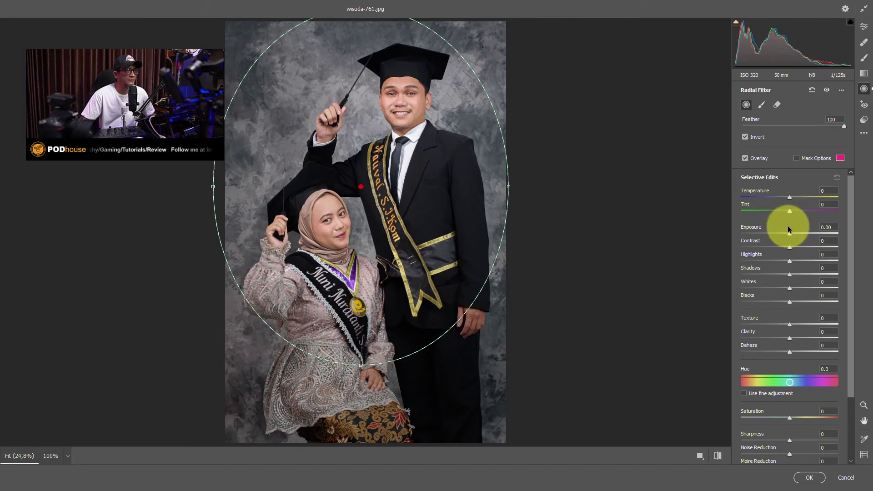
drag(789, 229, 779, 235)
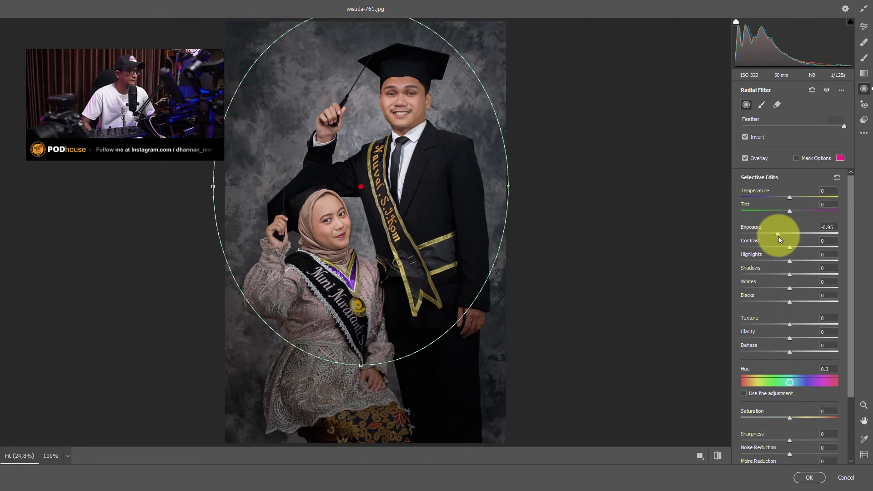
drag(508, 186, 517, 186)
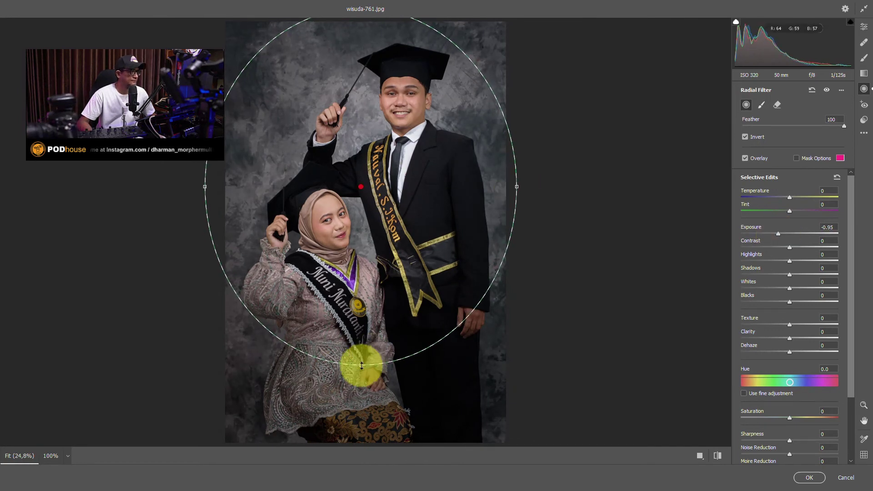
drag(361, 366, 352, 392)
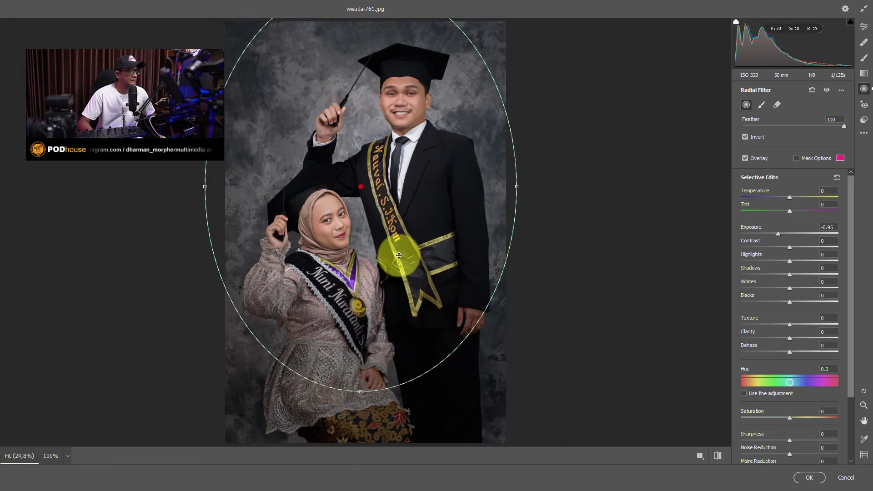
drag(390, 257, 395, 257)
drag(778, 233, 777, 235)
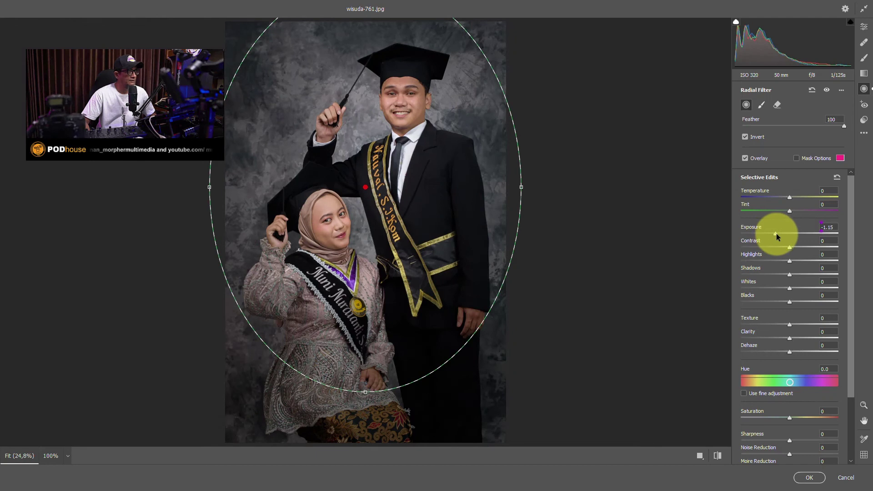
drag(777, 233, 779, 234)
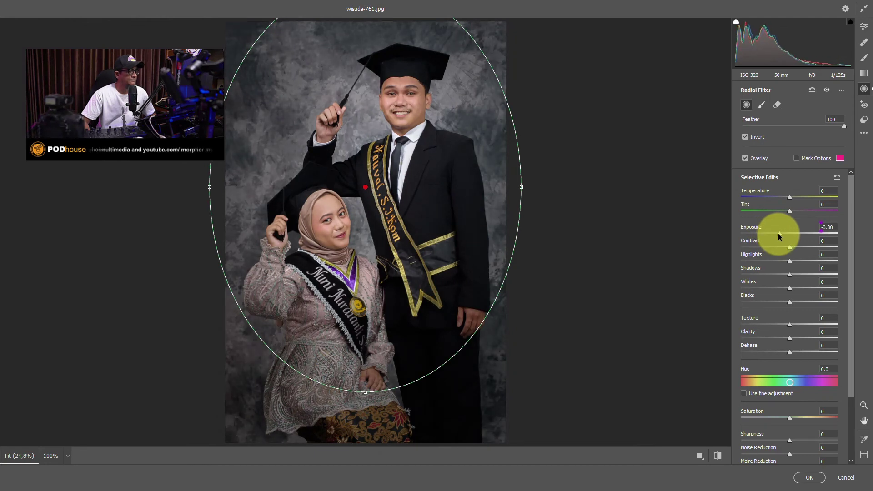
drag(401, 224, 409, 214)
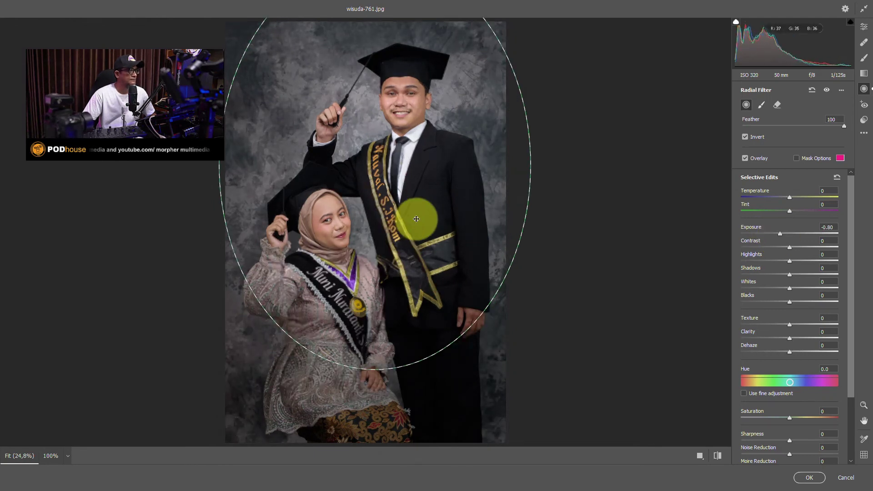
Apply the Camera Raw edit and set Layer 2 opacity to 91%
click(810, 477)
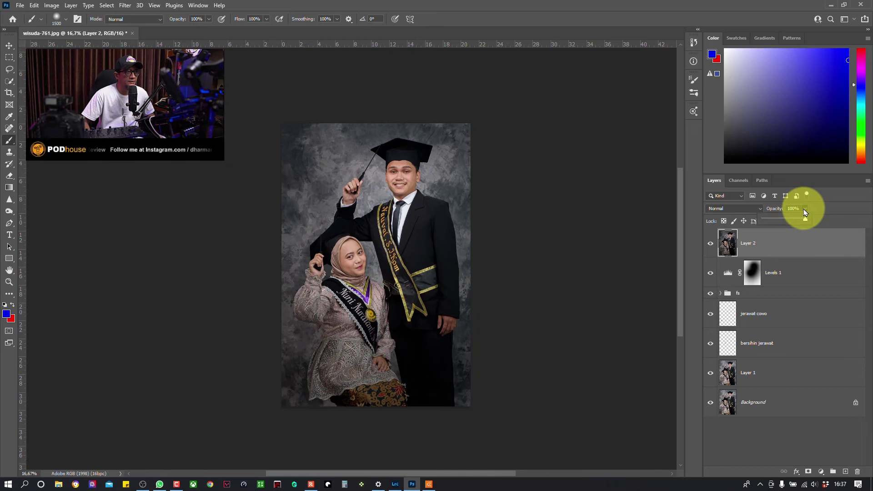
drag(804, 208, 803, 223)
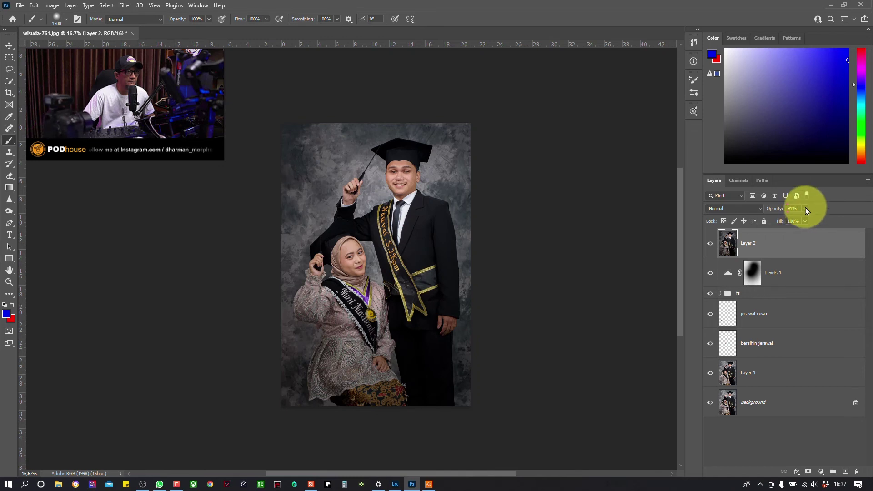
click(804, 209)
drag(803, 212, 804, 224)
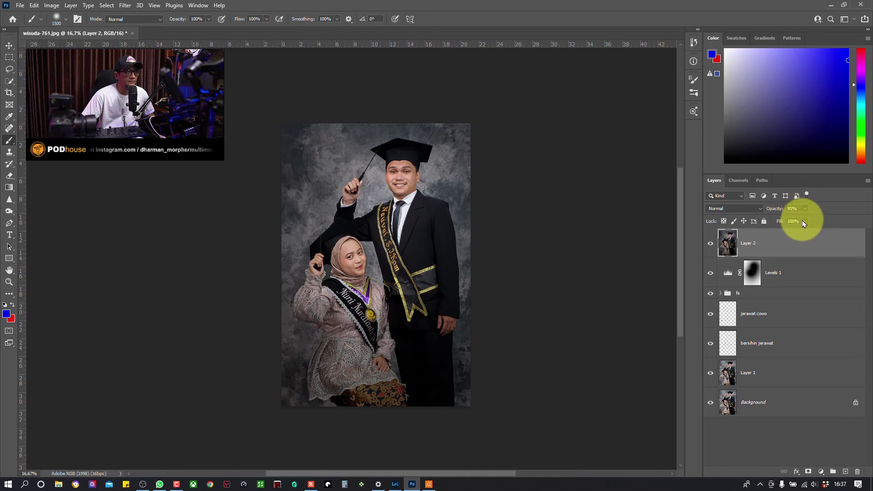
click(805, 211)
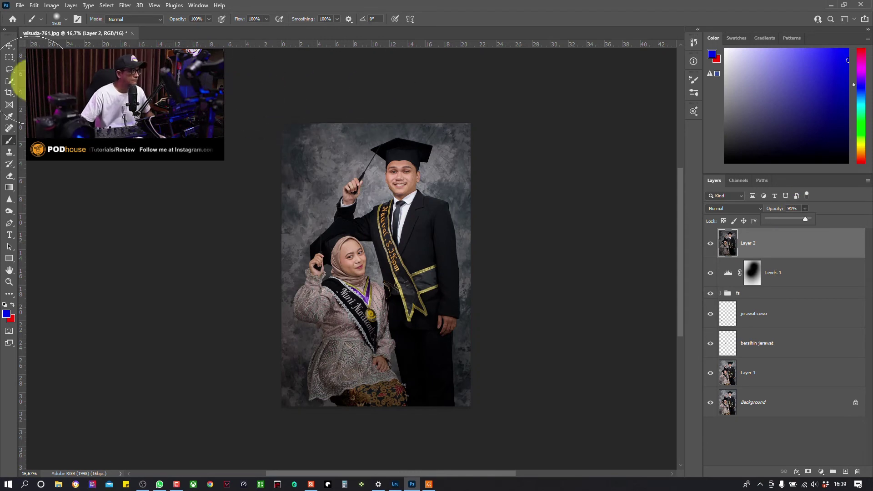
click(9, 46)
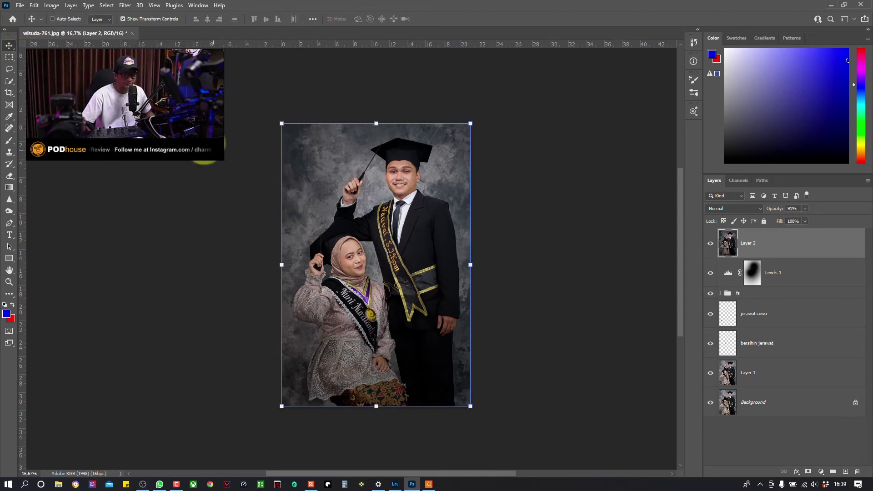
Load both helper files from the Supported Layers folder into the portrait document
click(20, 6)
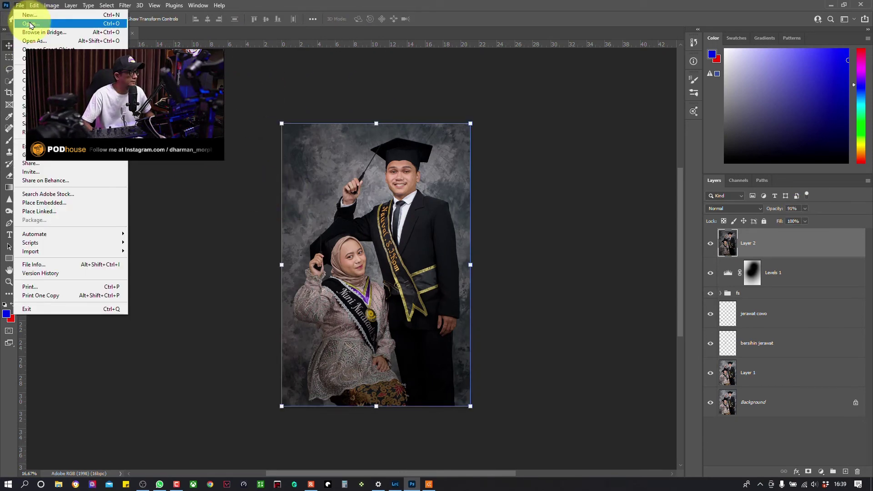
click(32, 24)
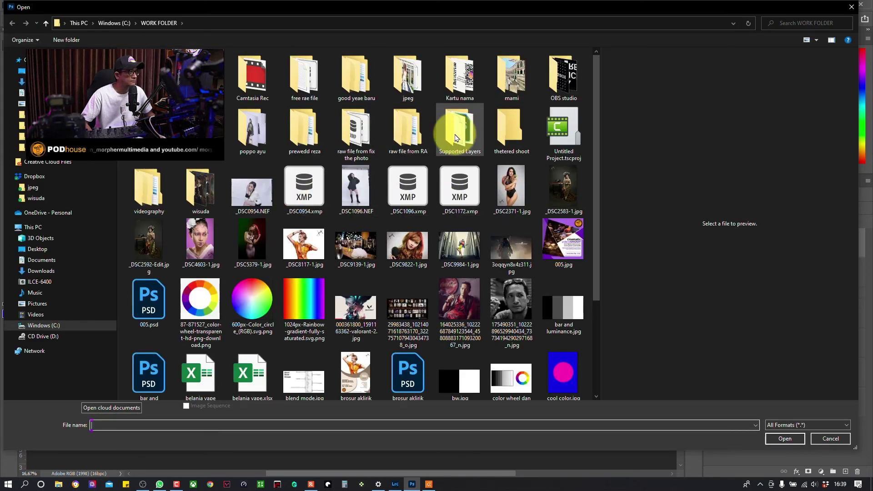
double_click(457, 138)
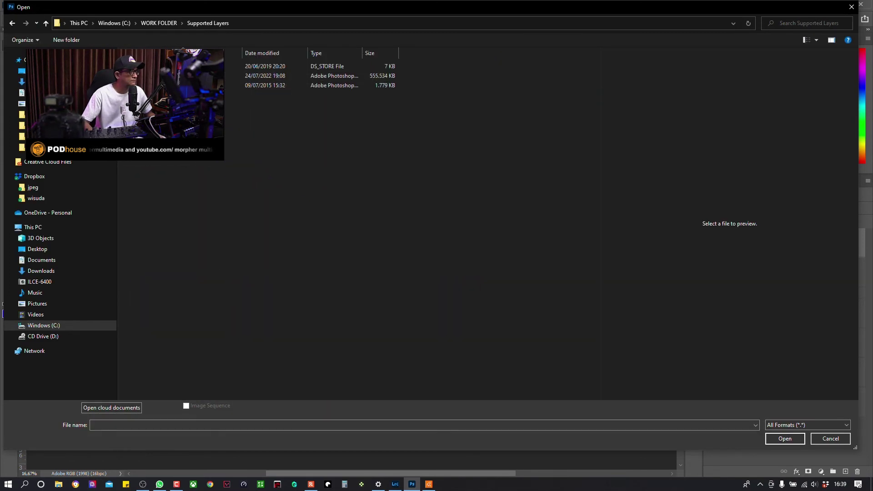
drag(205, 98, 205, 74)
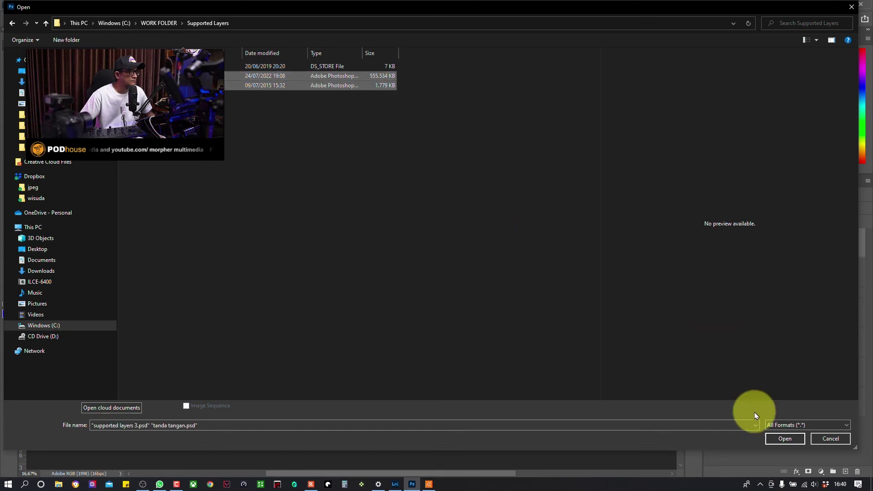
click(777, 439)
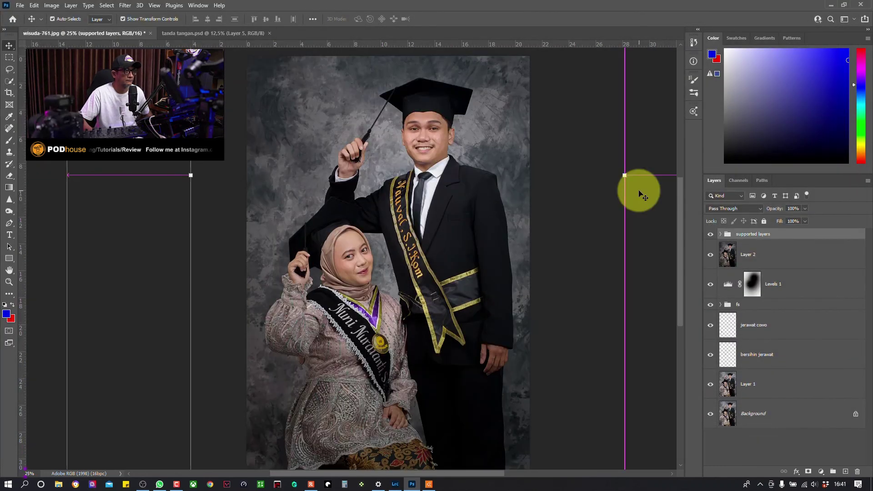
Target Layer 2, discarding two trial empty layers, and bring up the new adjustment layer list
key(ctrl)
click(750, 259)
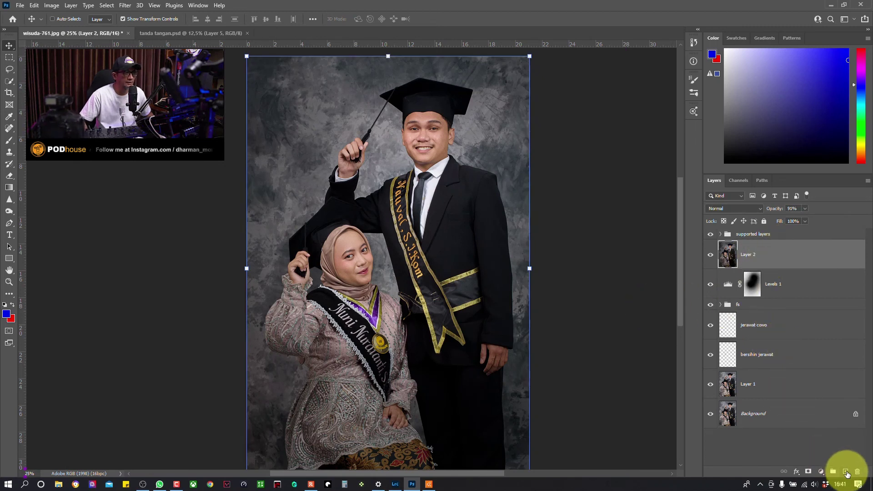
click(846, 472)
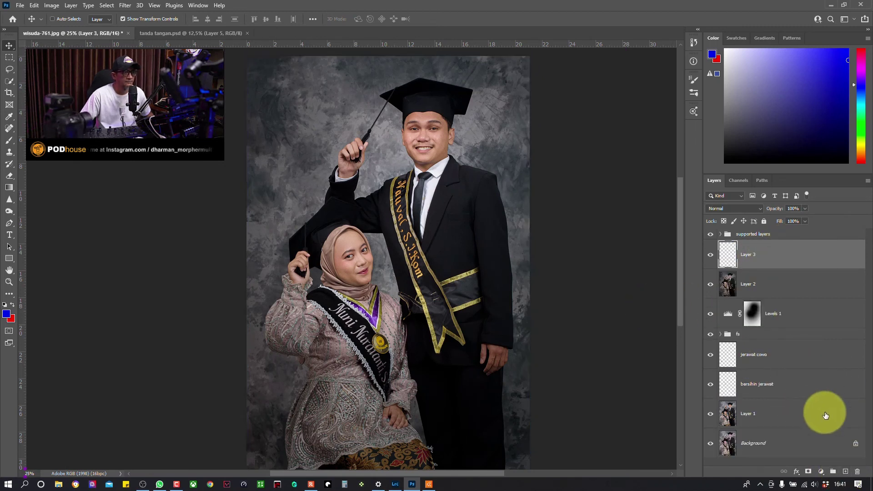
click(845, 471)
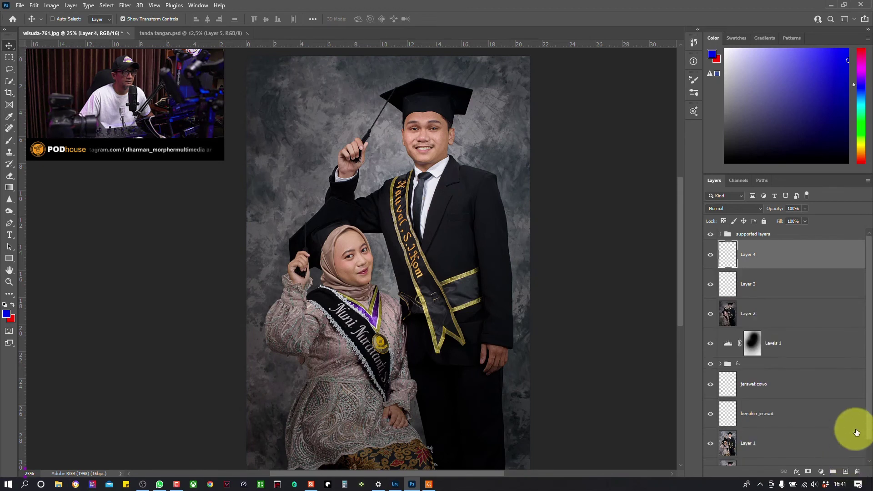
key(ctrl+z)
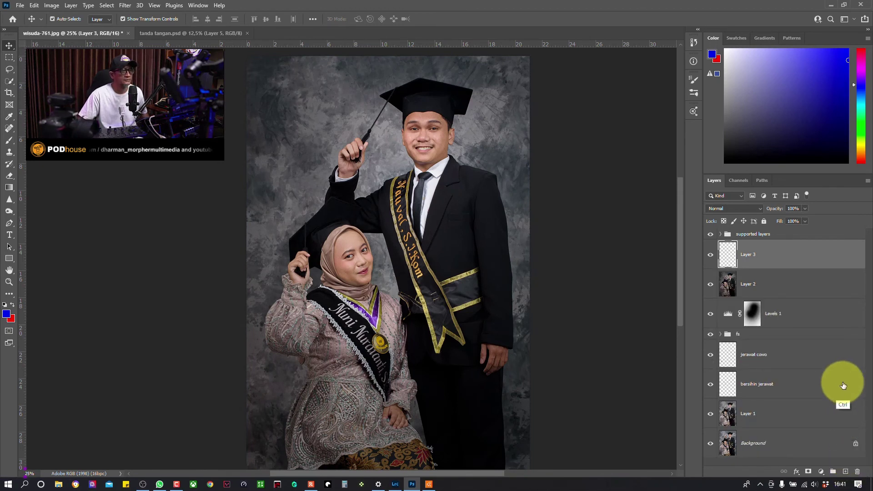
key(ctrl+z)
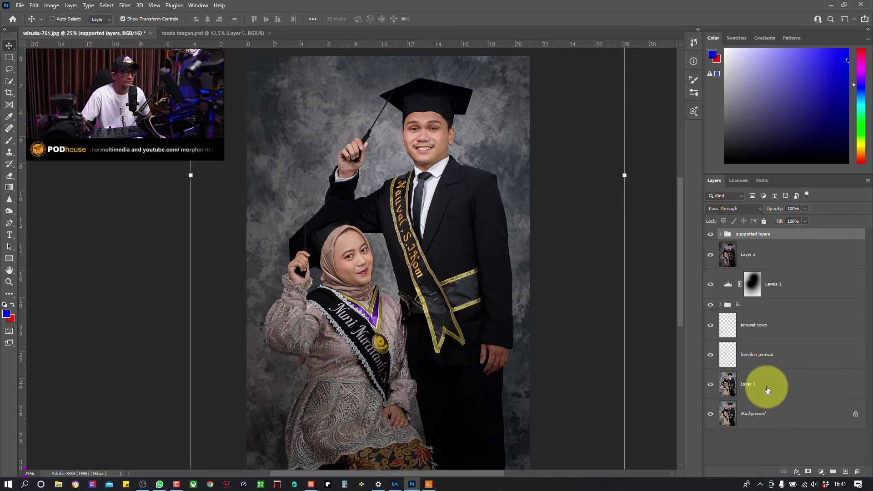
click(765, 305)
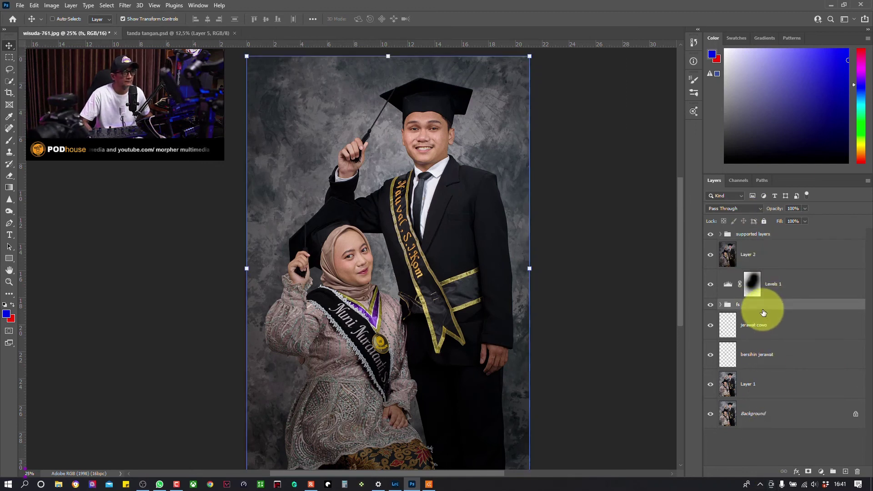
click(812, 284)
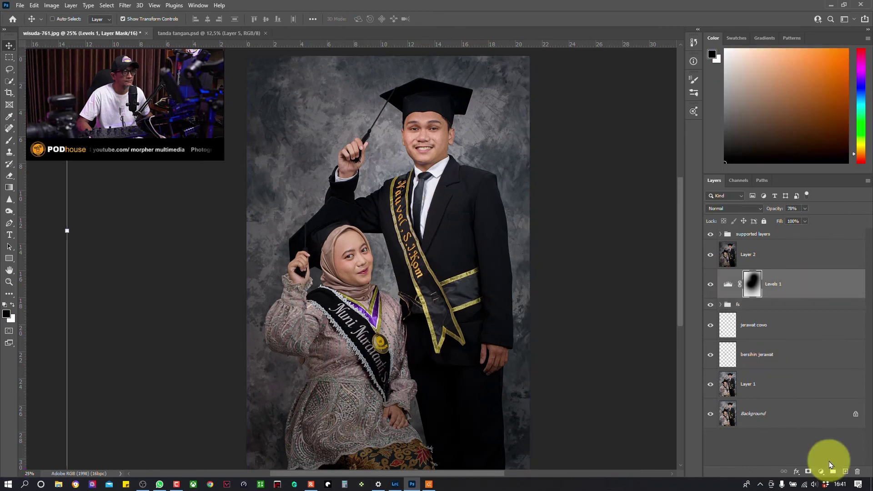
click(771, 256)
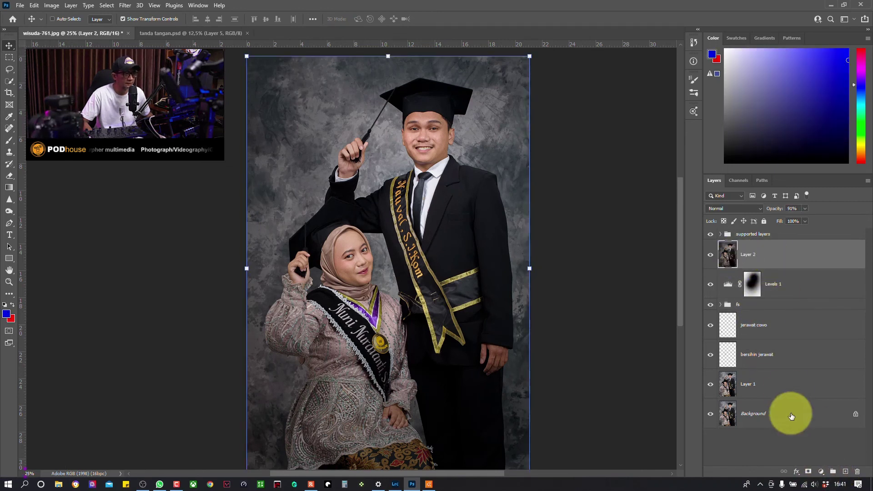
click(824, 474)
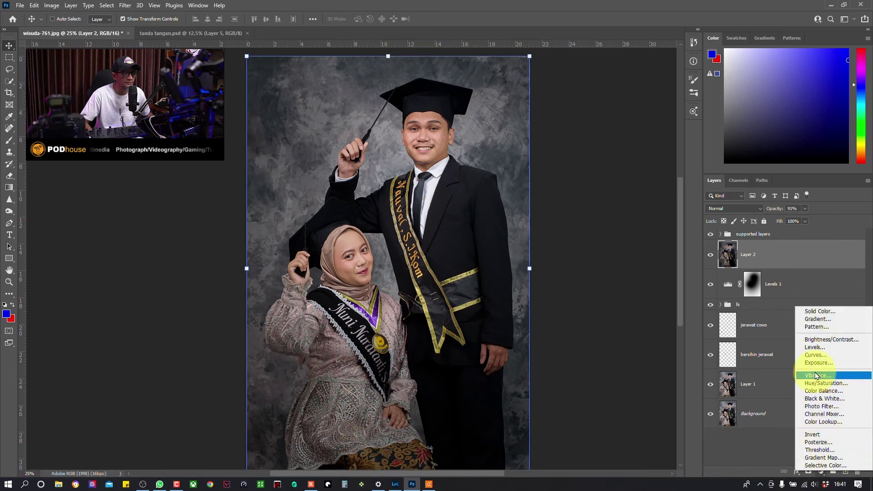
Add a Curves 4 layer above Layer 2 with the midtones raised to brighten the photo
click(815, 359)
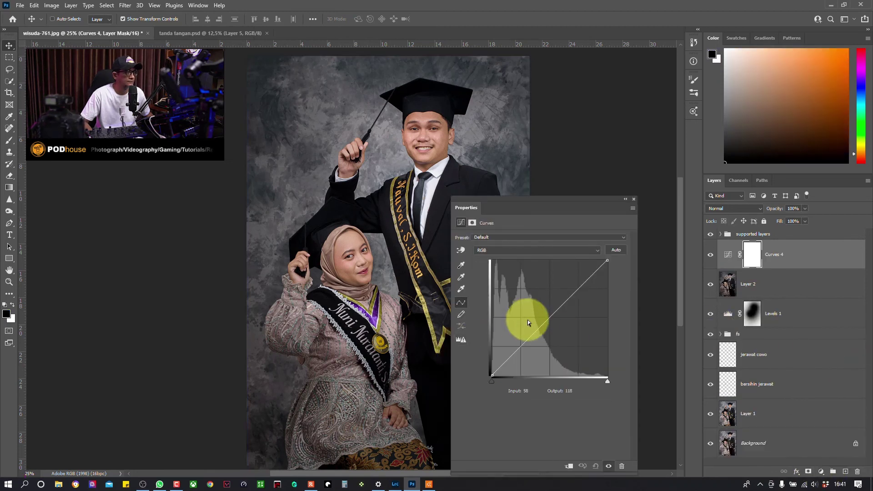
drag(548, 316, 539, 309)
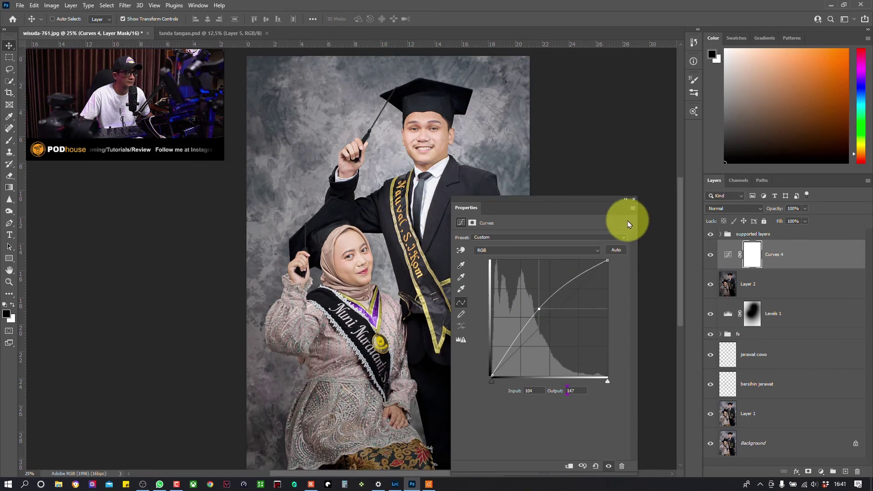
click(633, 200)
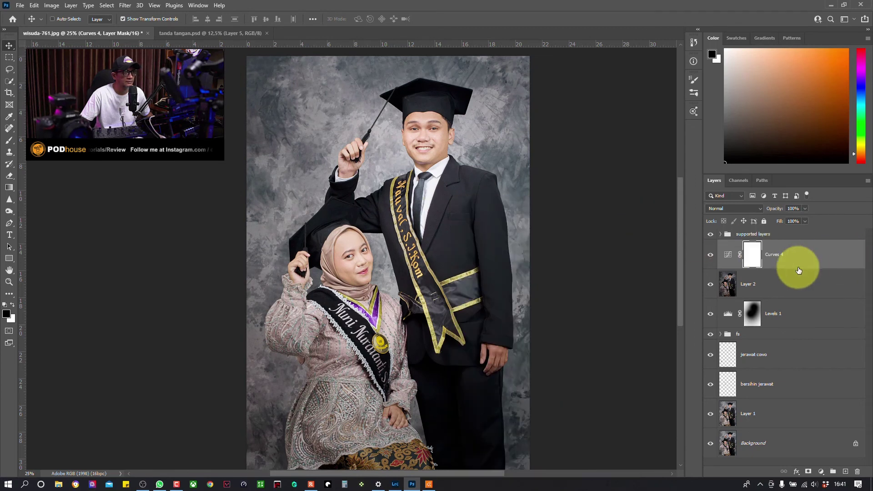
Blend Curves 4 only into underlying tones above roughly 138–200 using a split Blend If slider
key(ctrl+2)
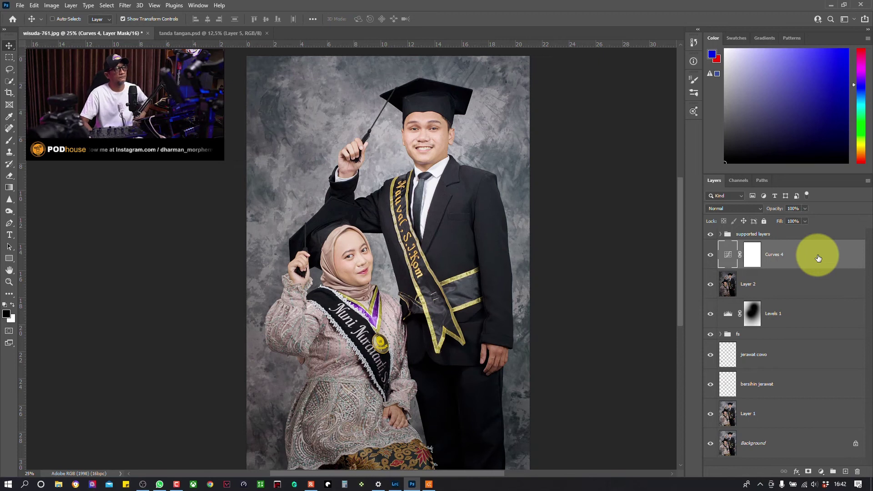
double_click(818, 258)
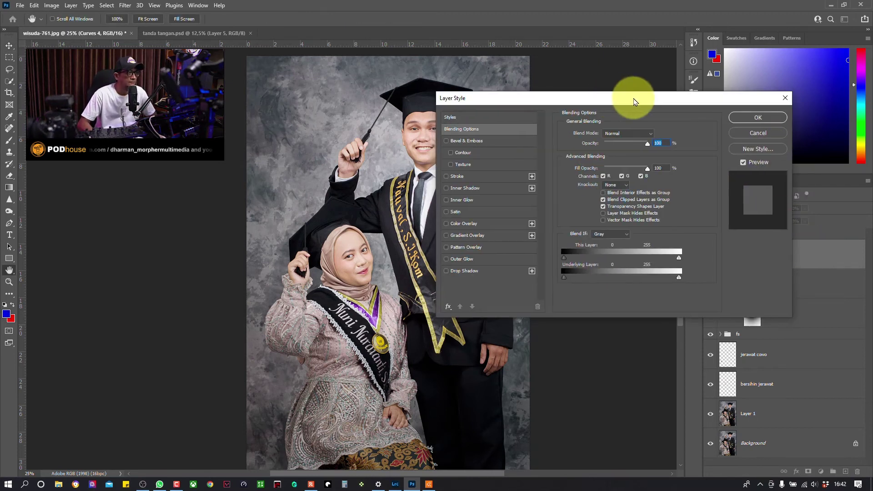
drag(634, 98, 722, 95)
drag(653, 279, 725, 282)
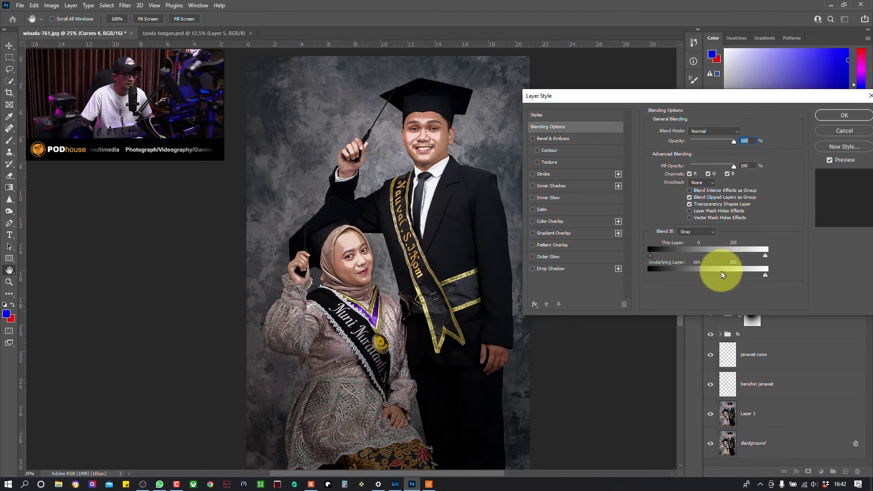
key(alt)
mouse_move(721, 279)
mouse_down()
mouse_move(709, 276)
mouse_move(742, 275)
mouse_move(715, 276)
mouse_up()
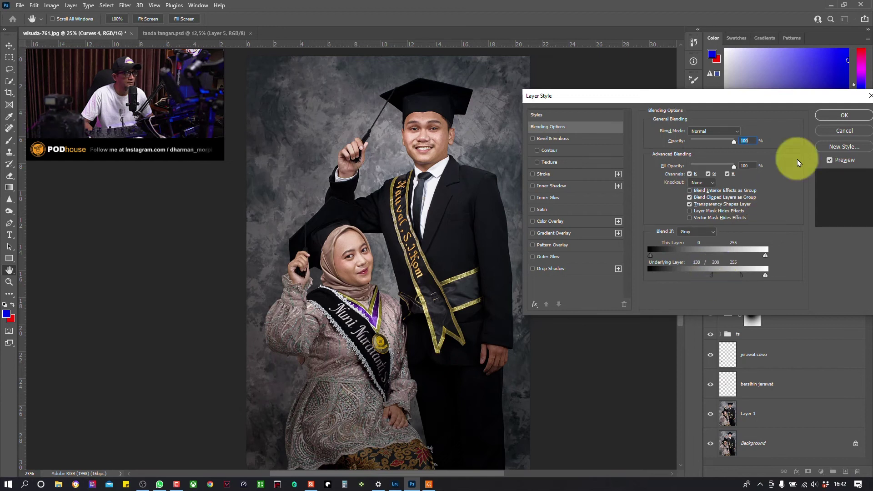
key(Return)
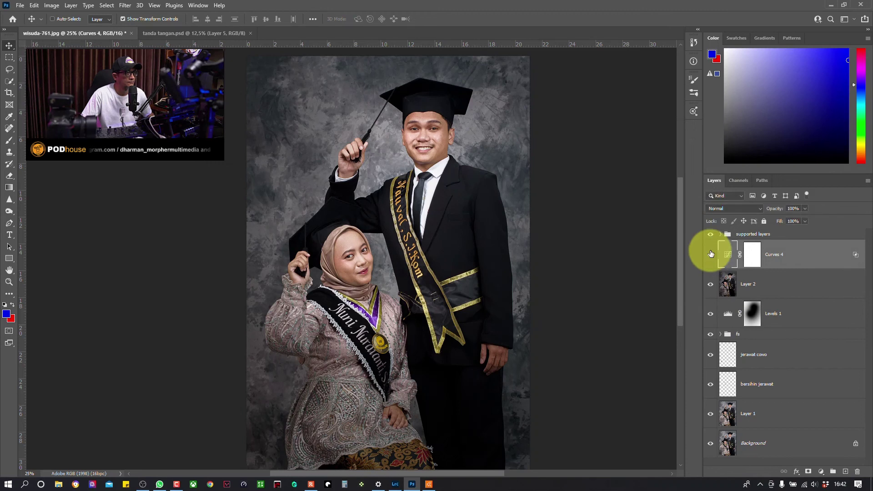
Lower Curves 4 opacity to 58%, toggling it to compare the couple's faces
click(711, 254)
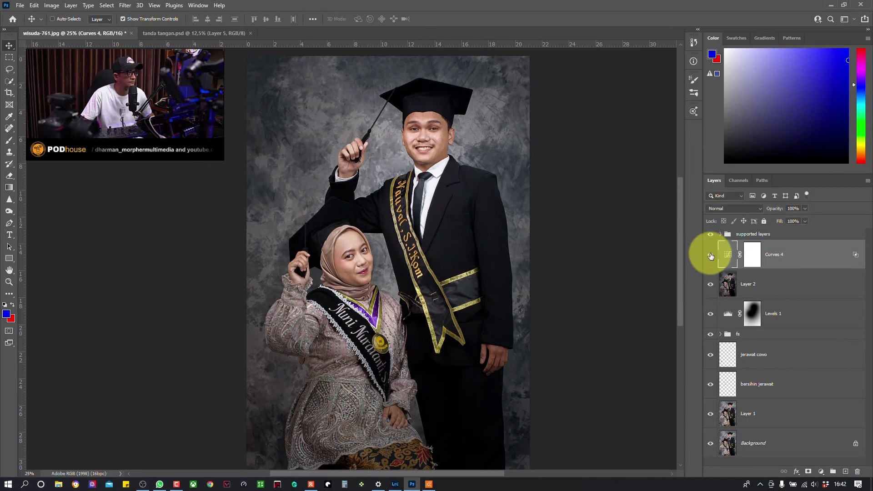
click(806, 209)
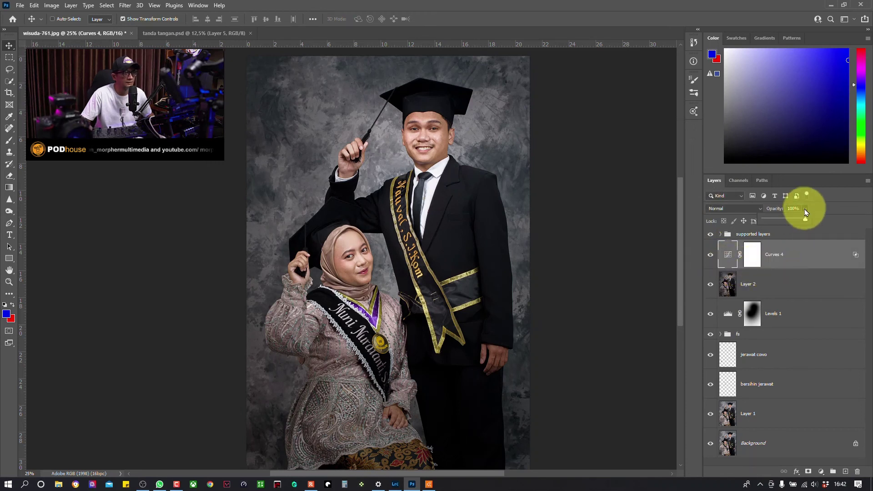
drag(808, 219, 790, 221)
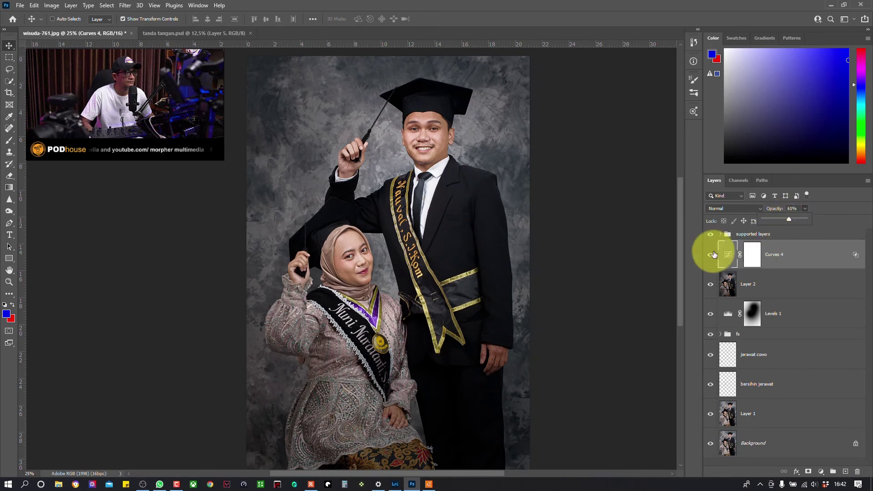
click(712, 254)
click(712, 254)
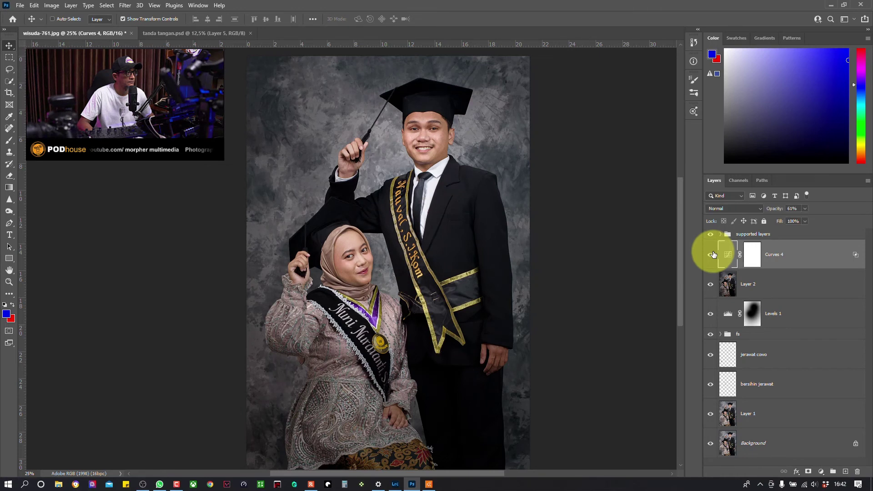
key(ctrl+plus)
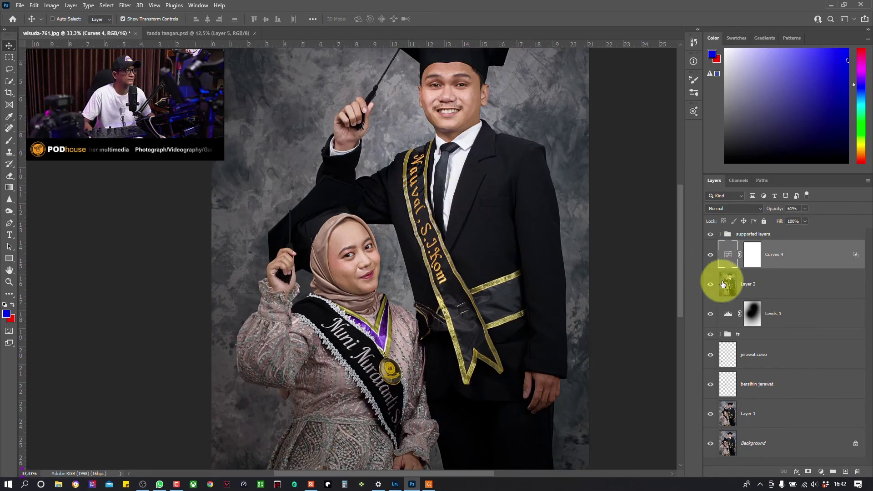
click(805, 209)
drag(806, 222, 805, 221)
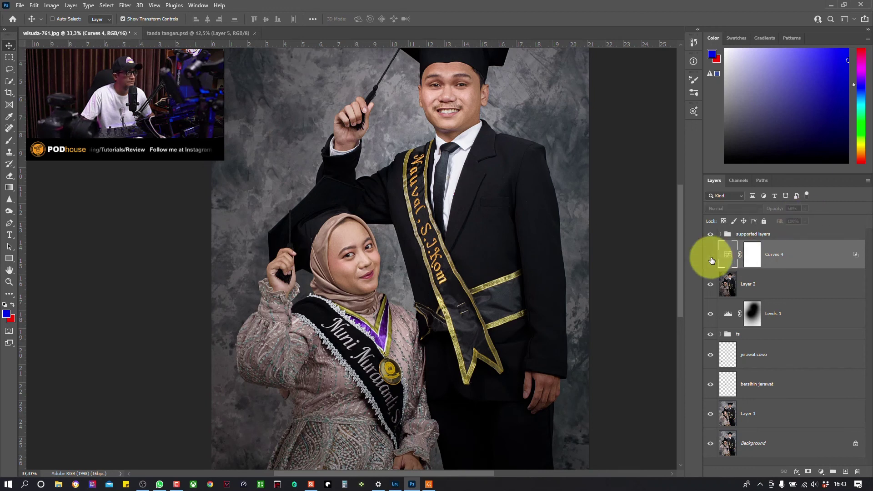
click(712, 260)
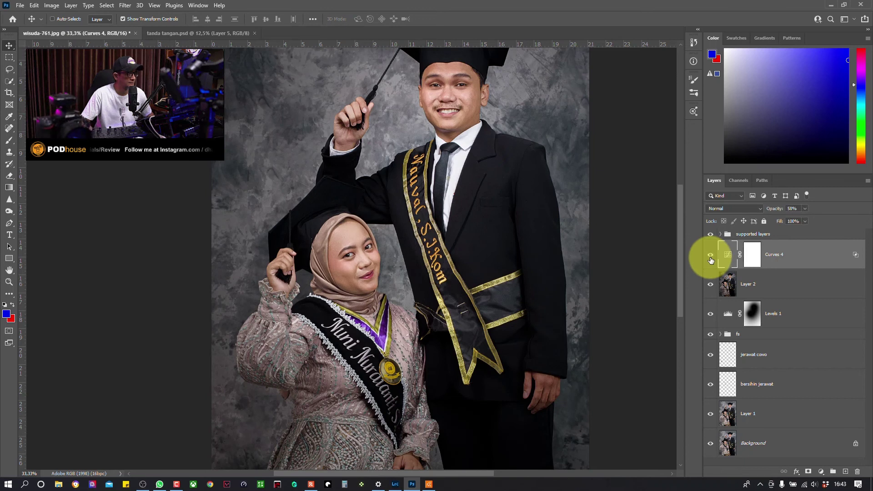
key(ctrl+minus)
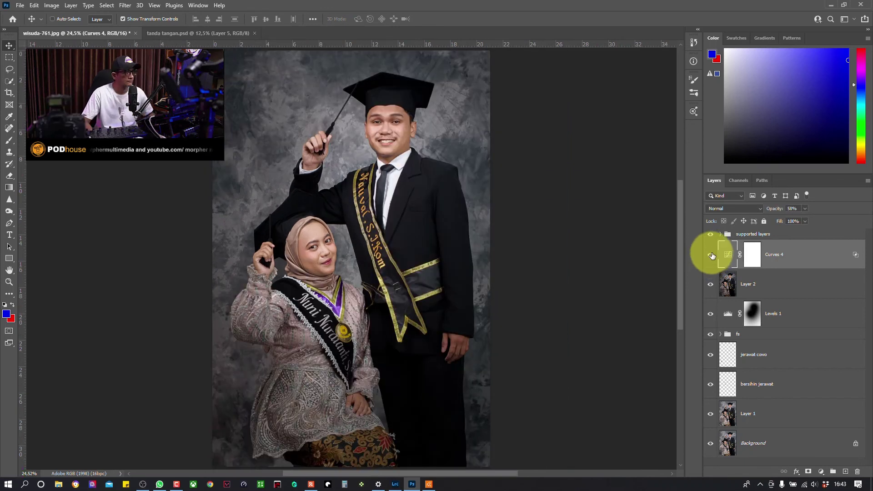
Target the Curves 4 mask with a small black brush to mask out the raised hand
click(752, 254)
key(d)
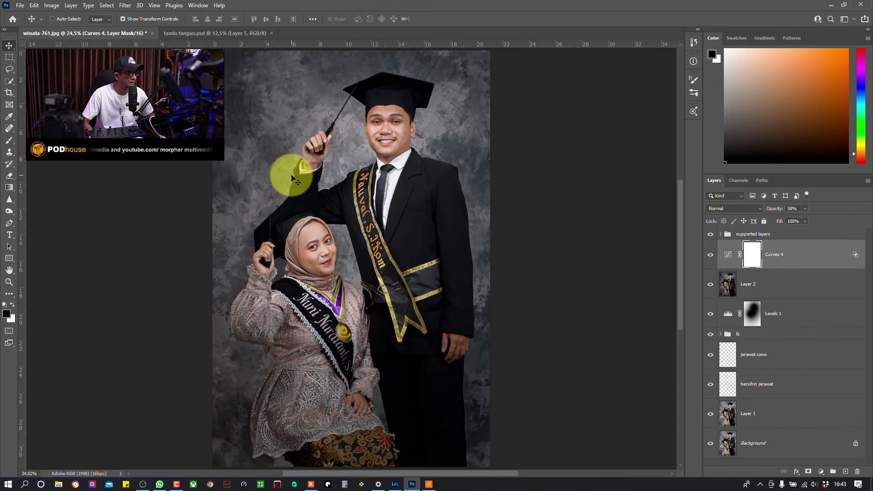
key(b)
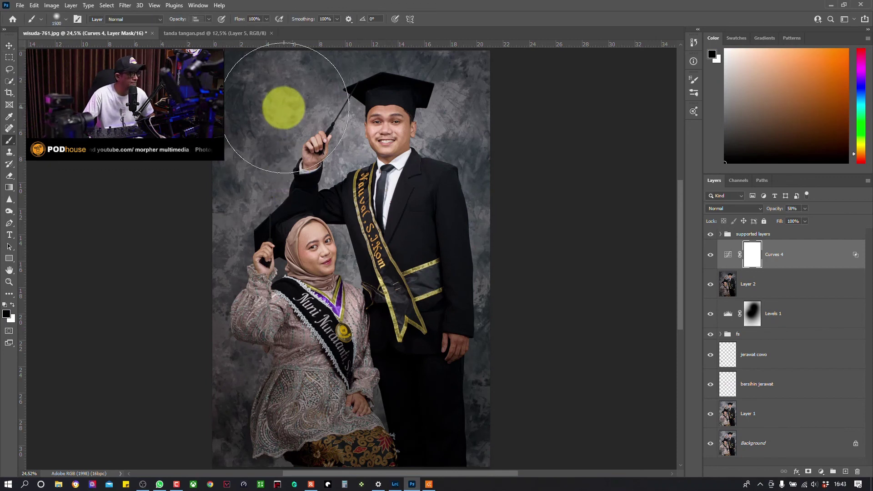
key(bracketleft)
key(bracketleft)
key(bracketleft)
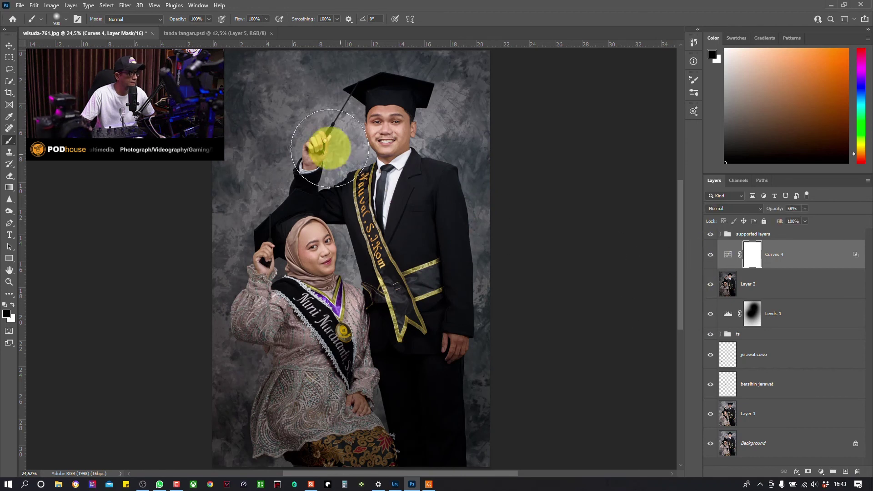
key(bracketleft)
key(bracketleft)
key(bracketleft)
key(bracketleft)
key(bracketleft)
key(bracketleft)
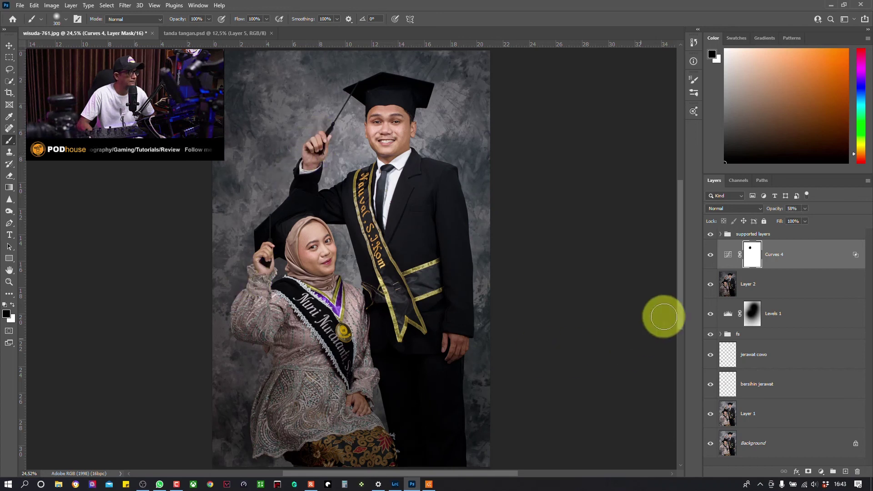
click(710, 257)
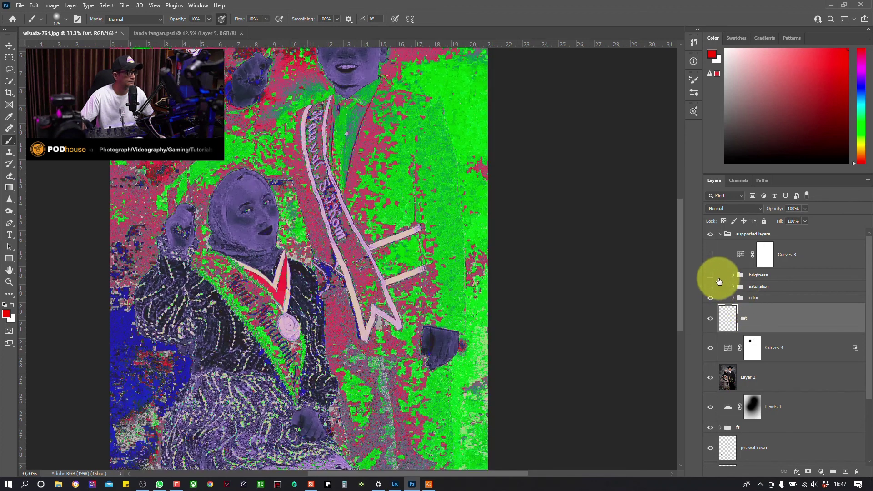
Toggle the color helper group off to view the photo, then back on as a false-colour map
drag(338, 193, 342, 237)
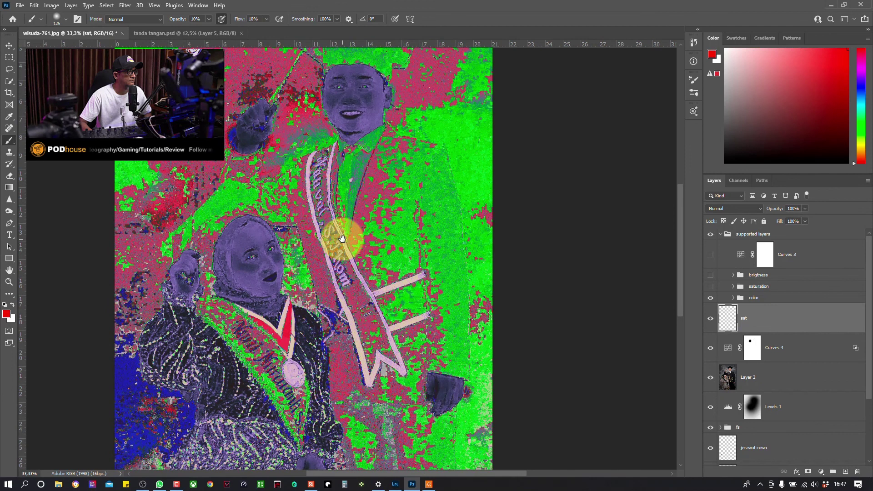
click(711, 299)
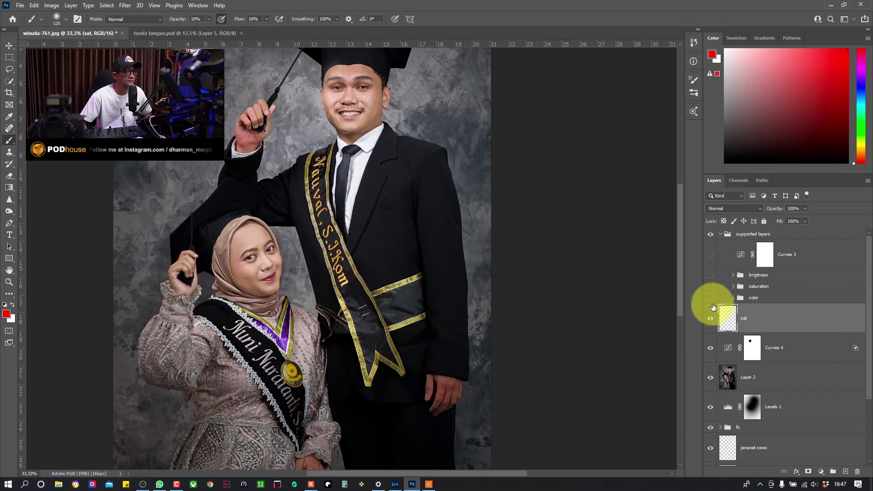
click(711, 298)
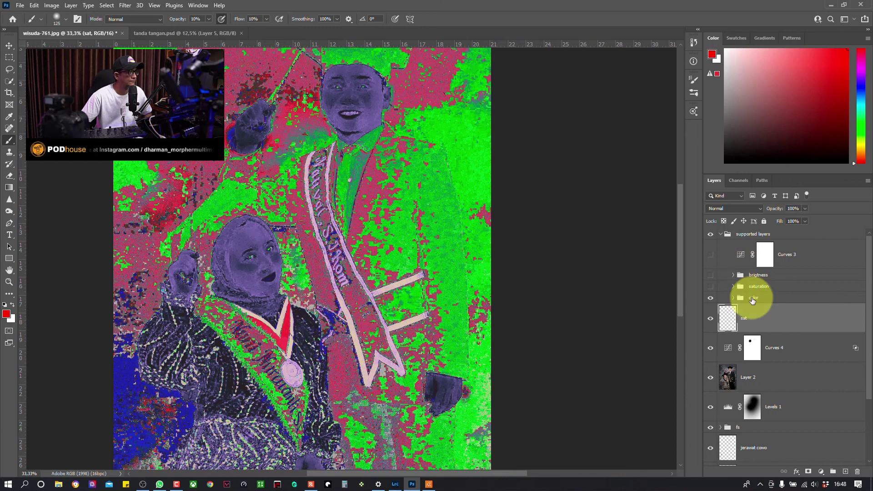
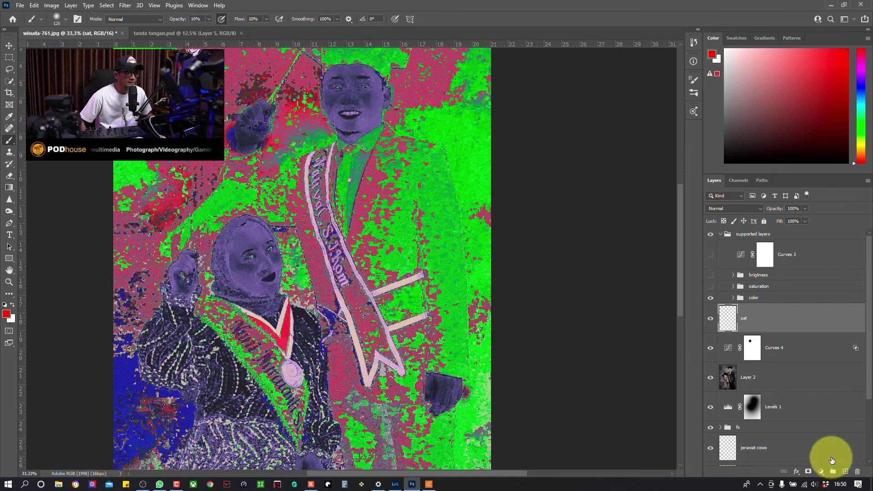
Add a Hue/Saturation adjustment layer above 'sat' with its Hue set to -15
click(821, 472)
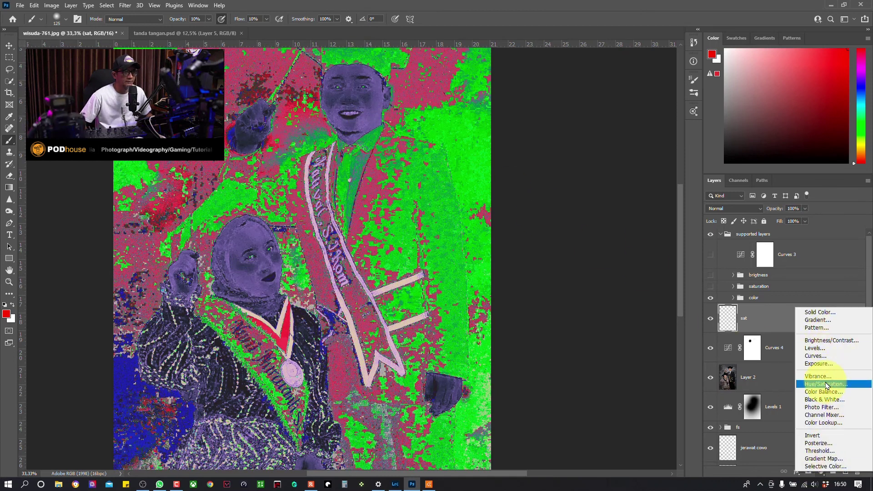
click(825, 384)
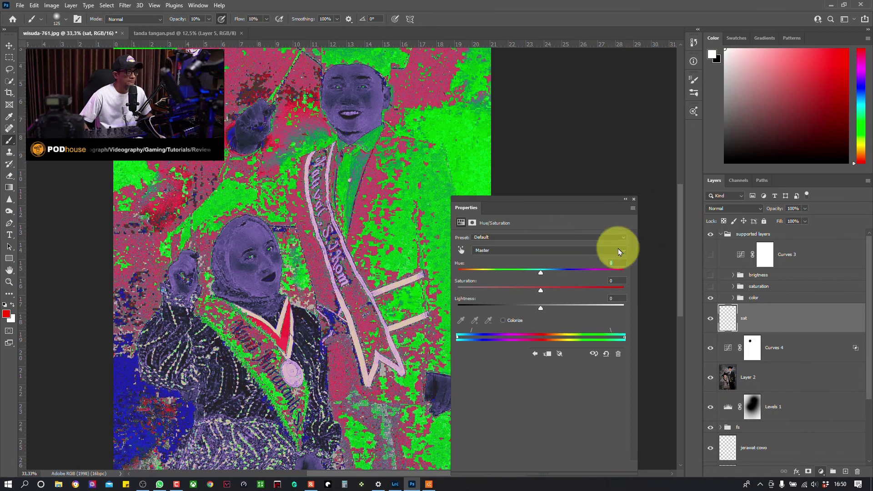
click(540, 274)
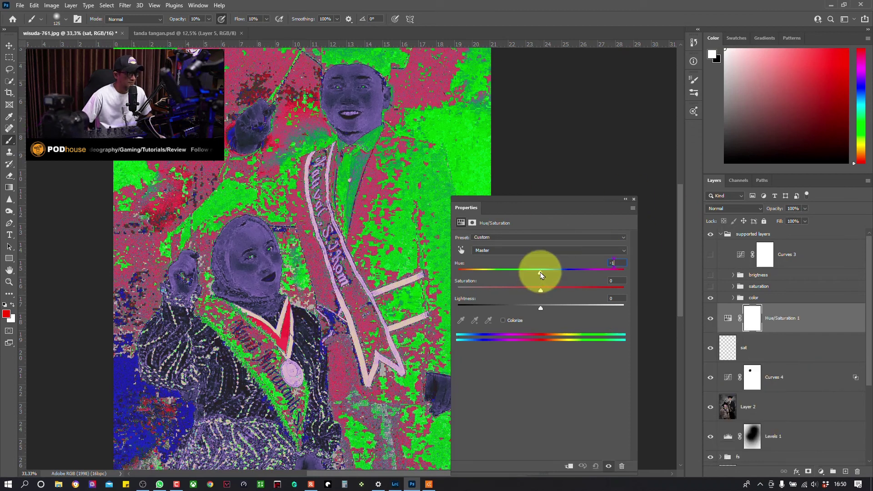
drag(540, 274, 547, 277)
key(Down)
key(Down)
key(Down)
key(Down)
key(Down)
key(Down)
key(Down)
key(Down)
key(Down)
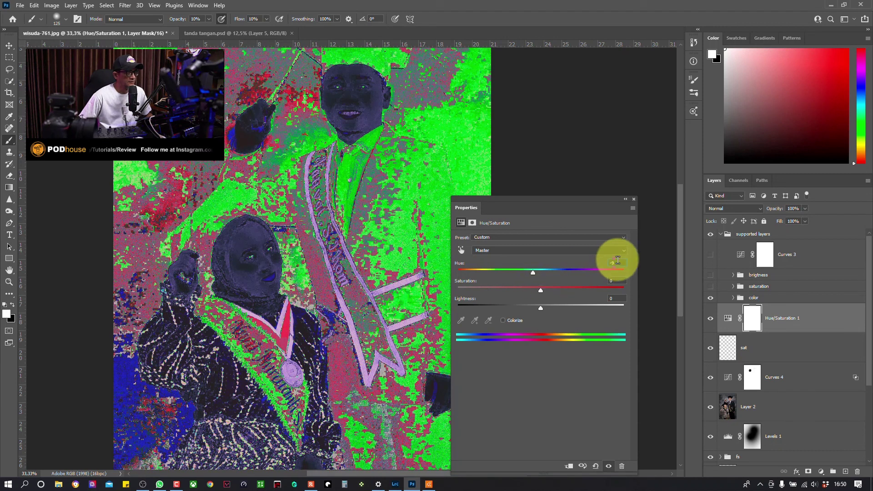
click(624, 261)
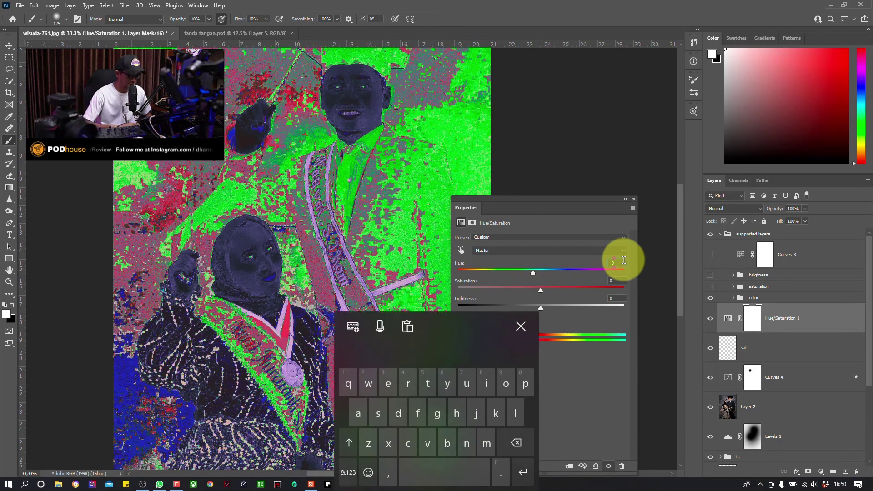
key(Down)
key(Down)
key(Down)
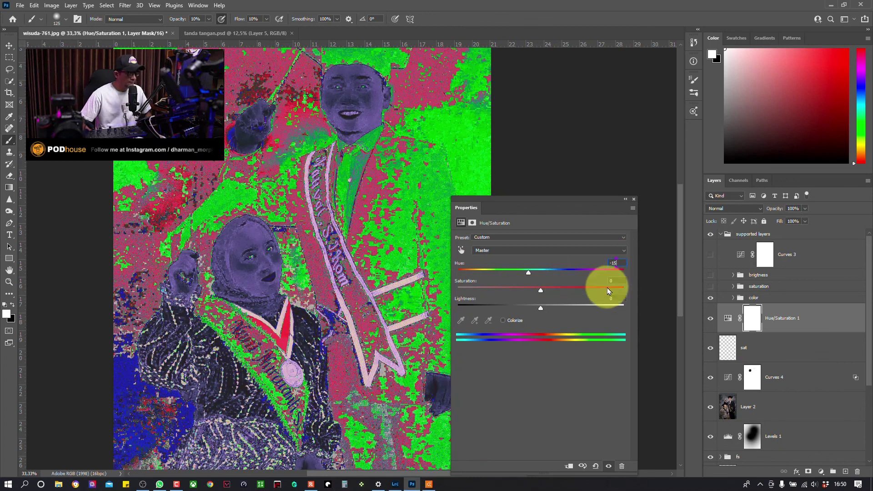
key(Down)
key(Down)
key(Down)
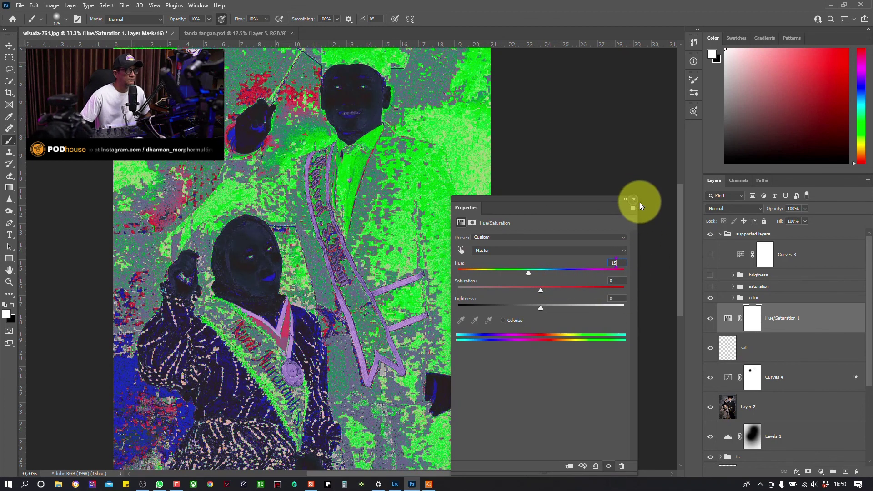
click(634, 200)
Add a second Hue/Saturation adjustment layer with its hue set to 180
click(821, 472)
click(822, 384)
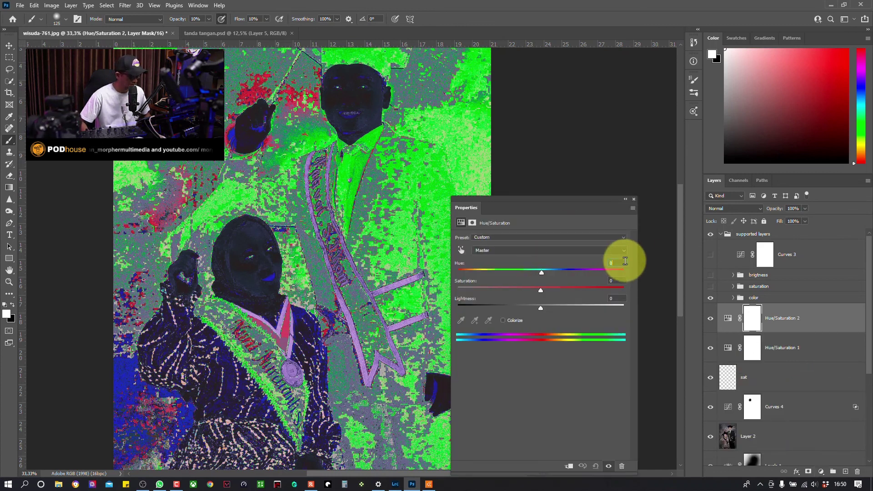
text(180)
click(755, 318)
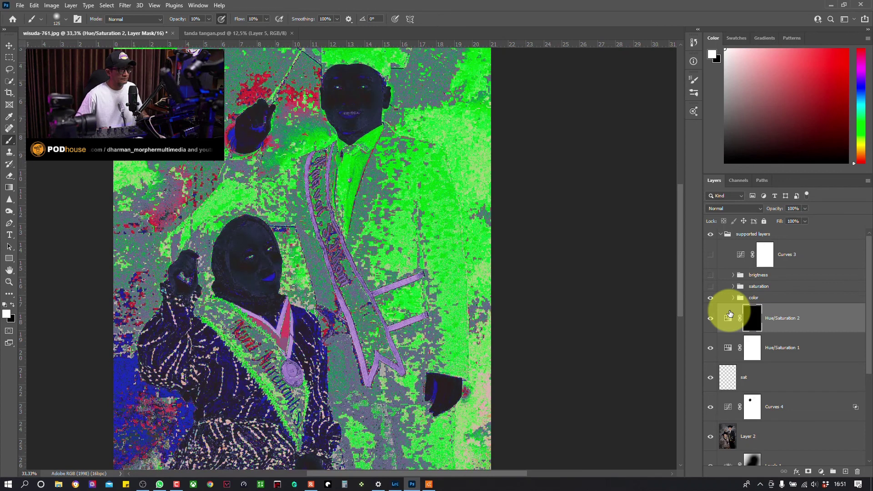
Invert the Hue/Saturation 1 mask to black and set brush opacity to 18%
click(757, 352)
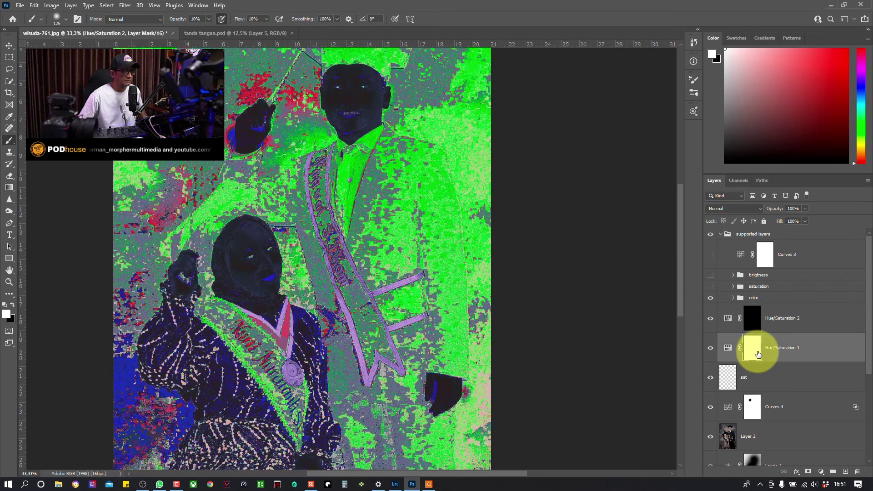
key(ctrl+i)
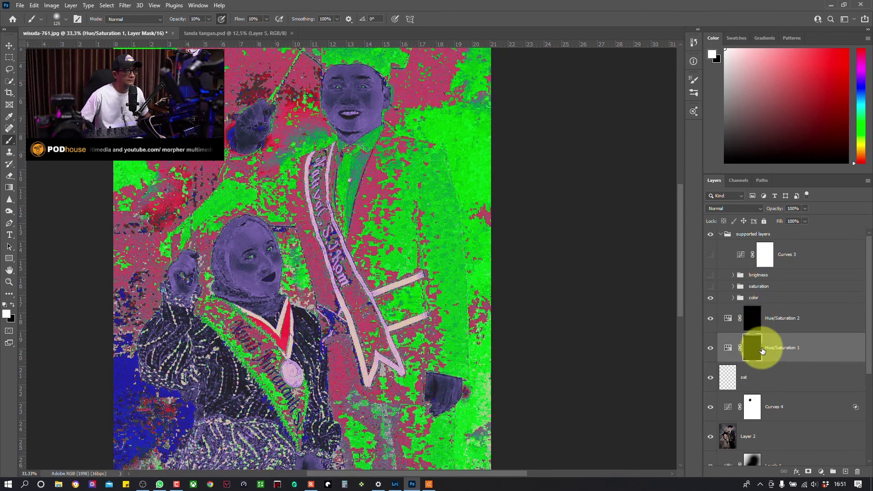
key(1)
key(8)
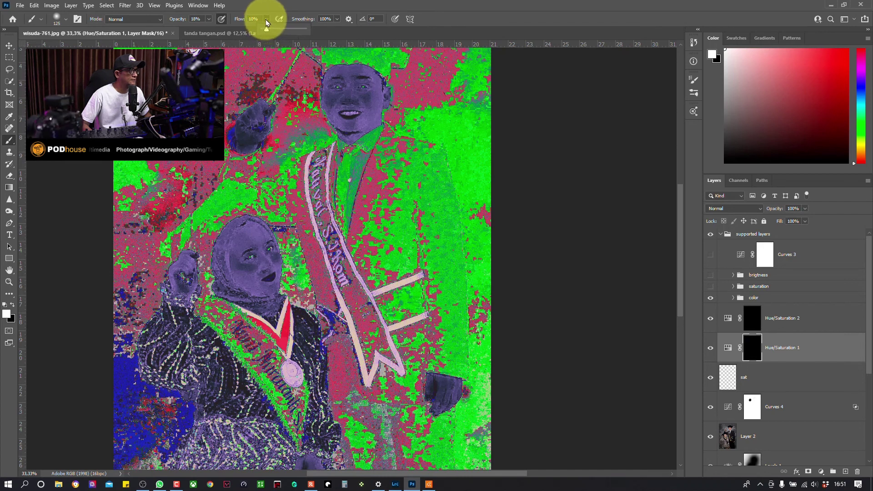
Set the brush to 27% flow, about 29% opacity and 200 px size
drag(266, 23, 269, 30)
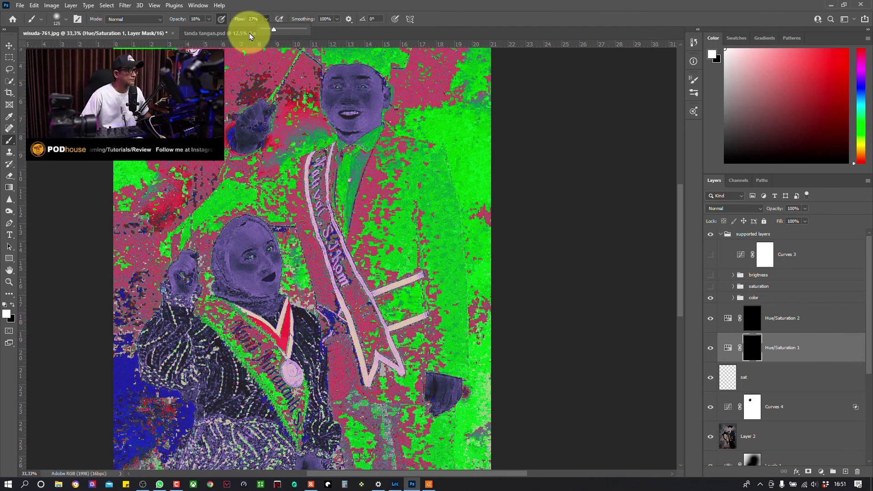
click(209, 18)
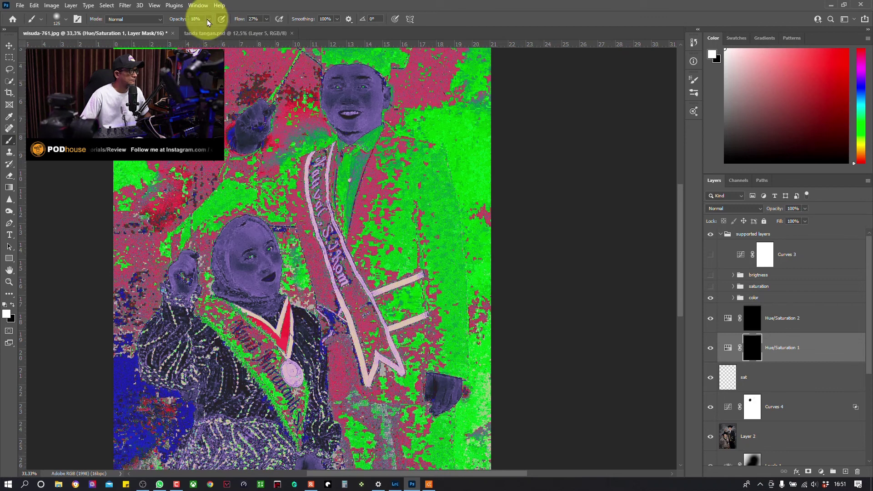
drag(210, 31, 214, 31)
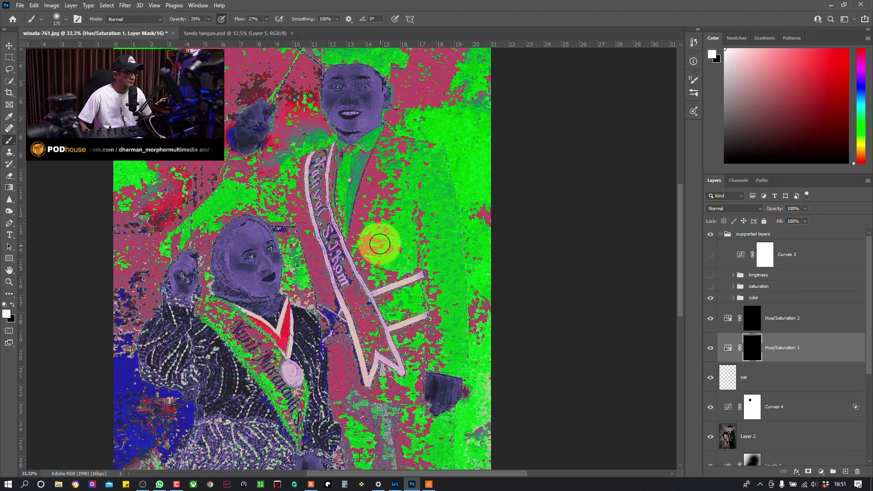
right_click(382, 241)
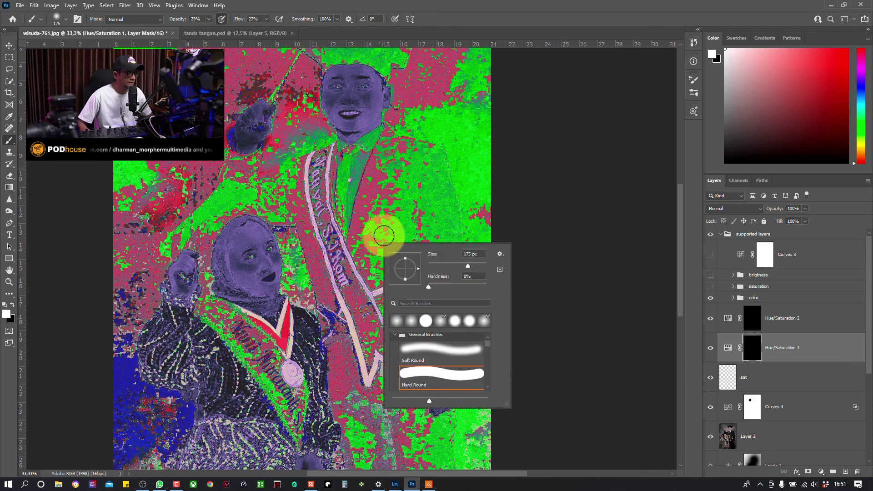
click(752, 353)
key(bracketright)
key(bracketright)
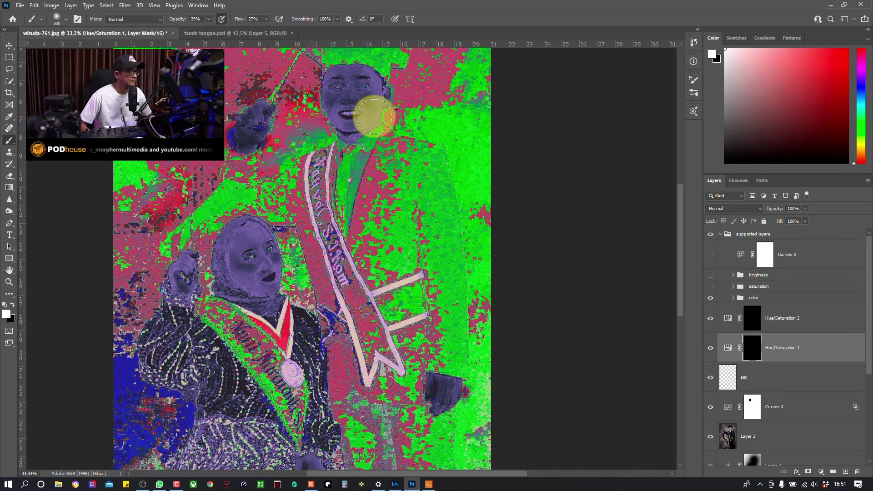
key(bracketleft)
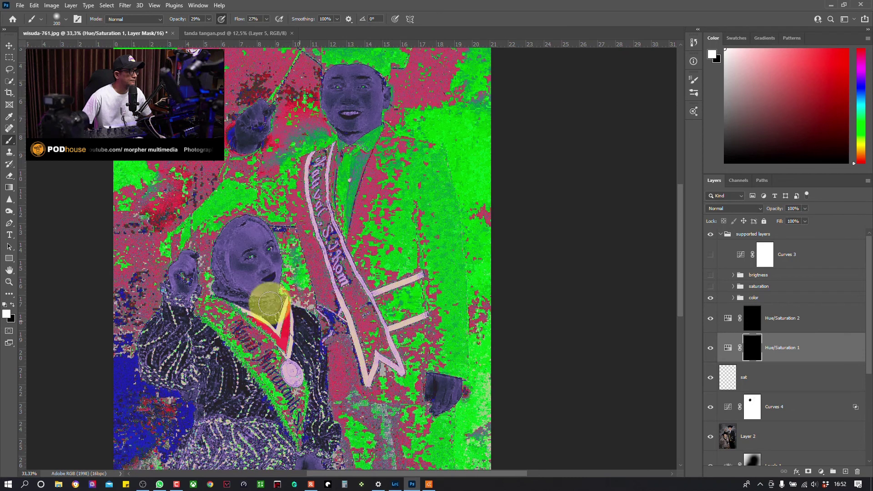
Paint the man's raised hand on the Hue/Saturation 2 mask with a 150 px brush
click(748, 324)
key(bracketleft)
key(bracketleft)
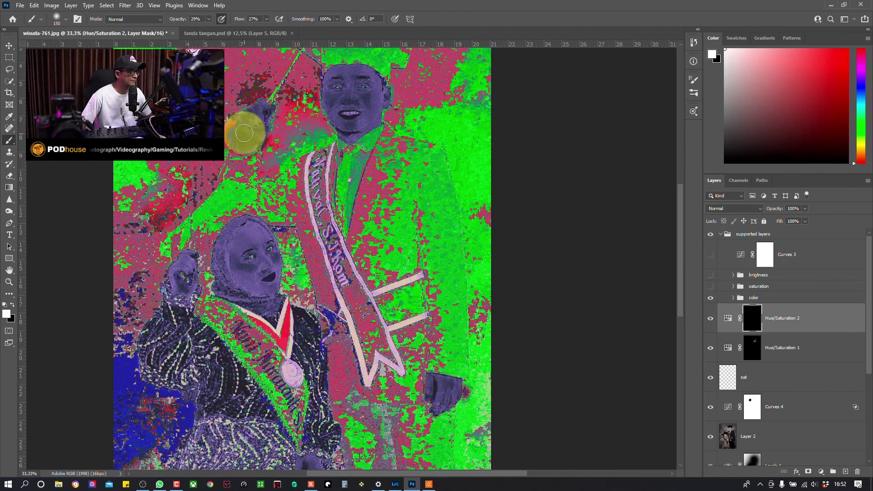
drag(244, 132, 262, 118)
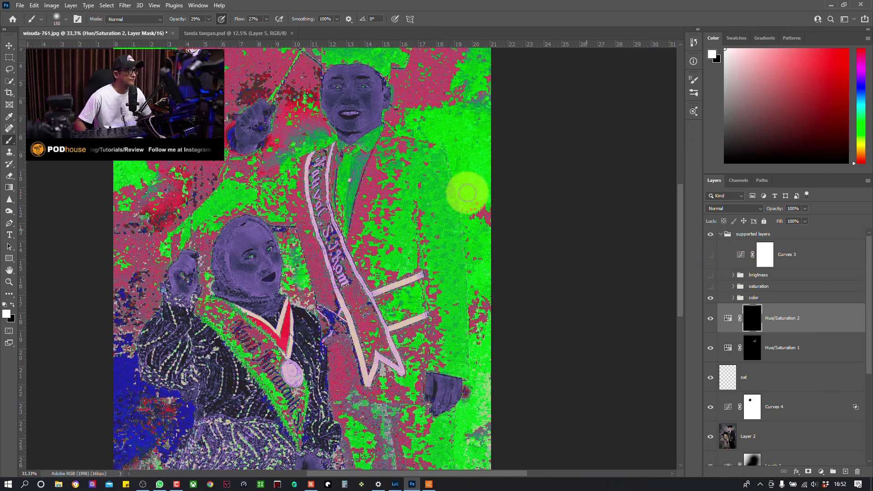
Hide the false-colour color group and zoom out twice to see the whole portrait
click(712, 299)
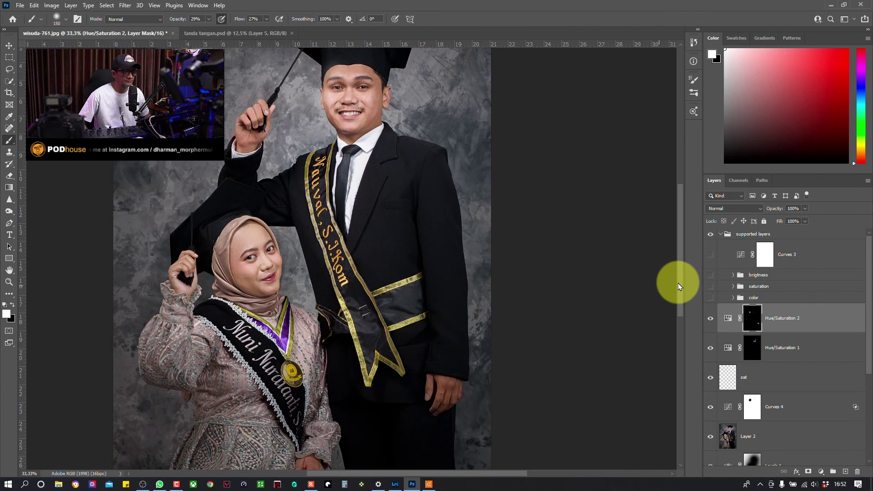
key(ctrl+minus)
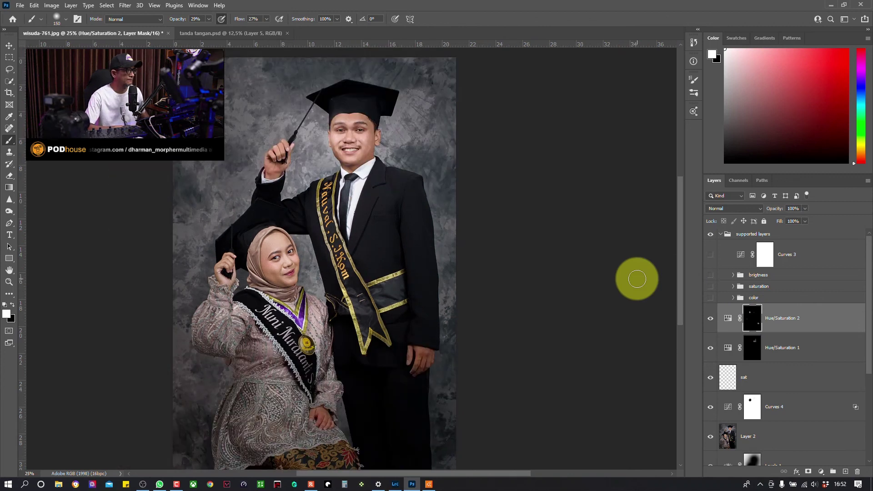
key(ctrl+minus)
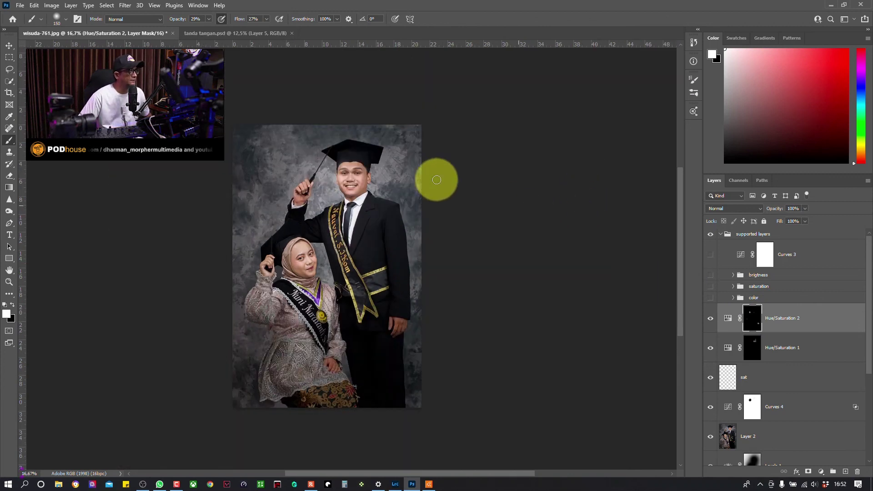
click(20, 7)
Export a full-size JPG with Convert to sRGB off and Embed Color Profile on
click(156, 161)
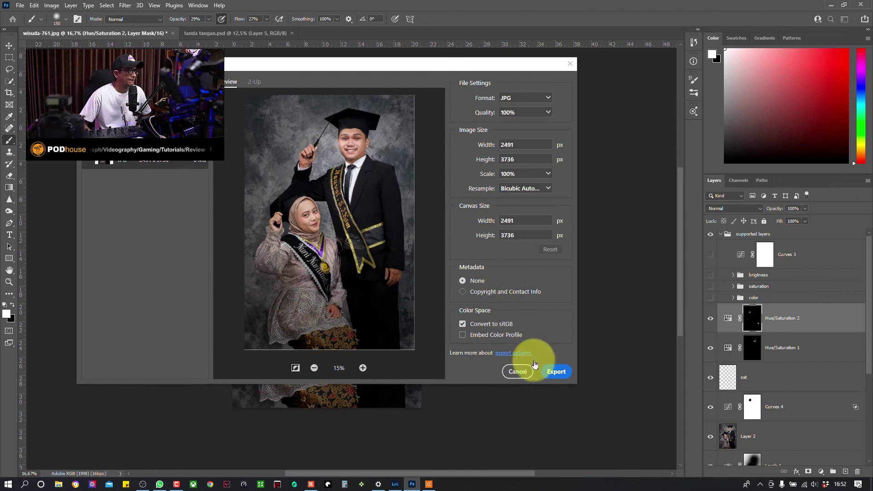
click(463, 324)
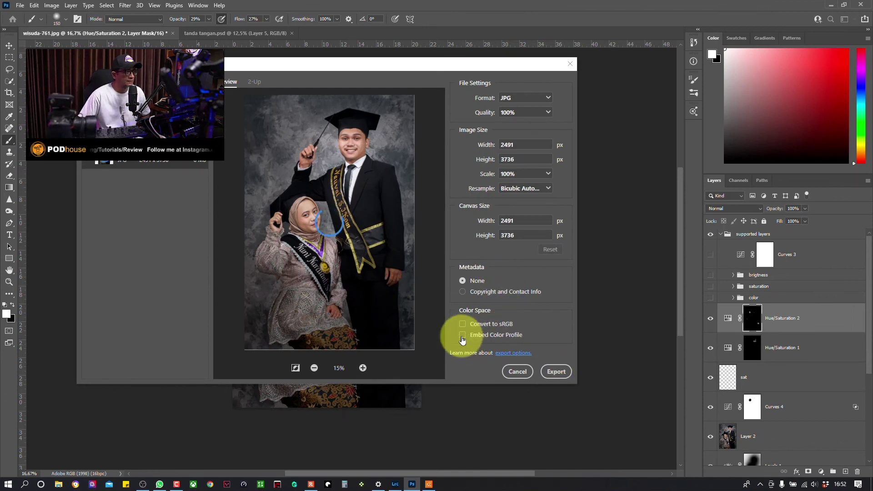
click(463, 335)
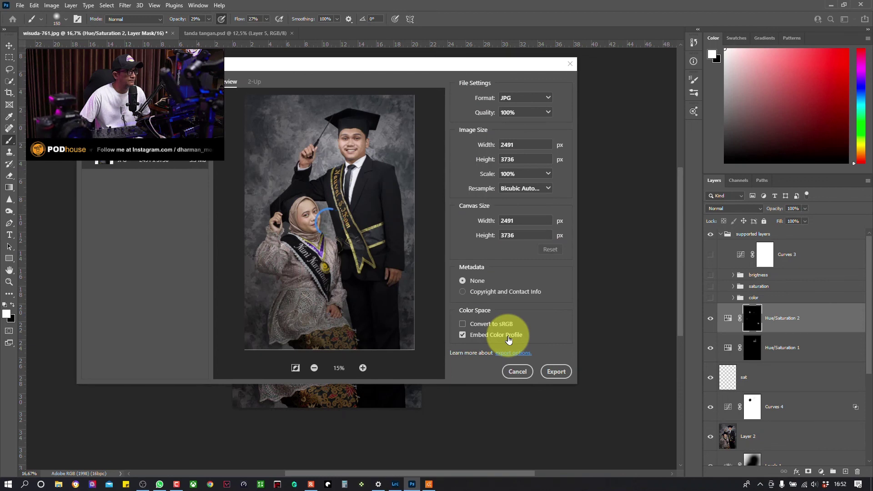
click(557, 372)
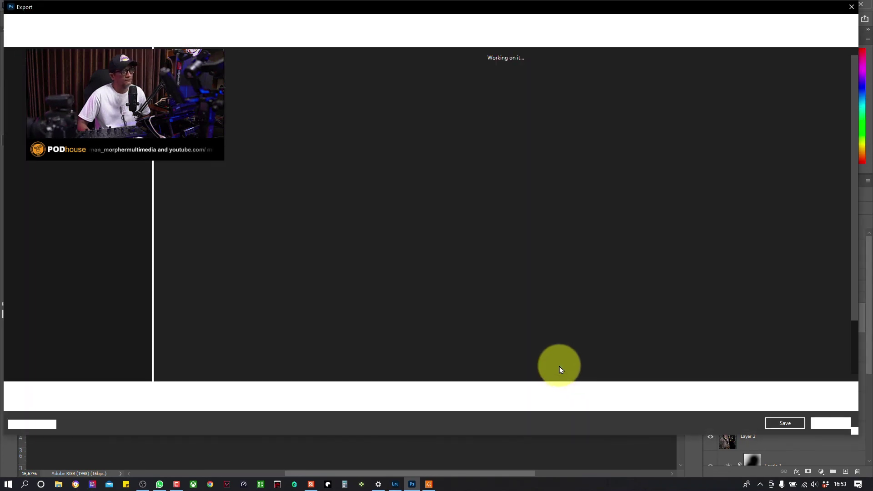
Save the export, then toggle between the original and edited photo twice to compare
key(Return)
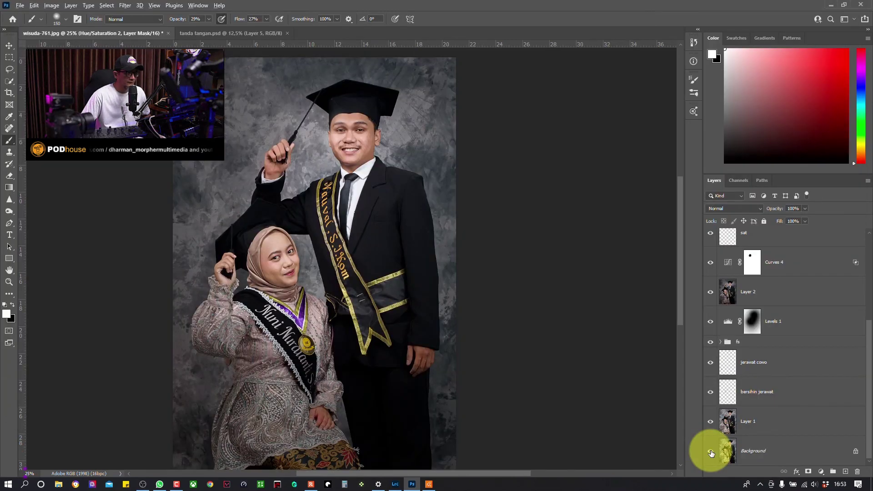
click(711, 453)
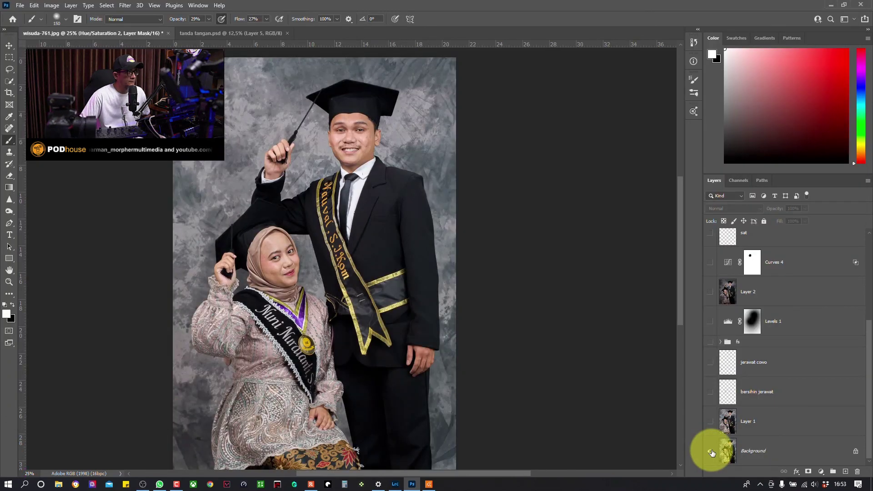
alt+click(711, 452)
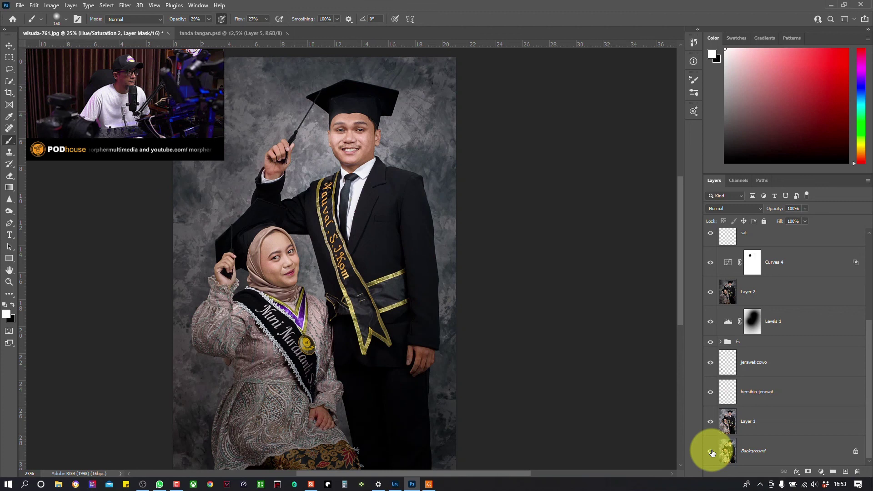
alt+click(711, 453)
alt+click(711, 453)
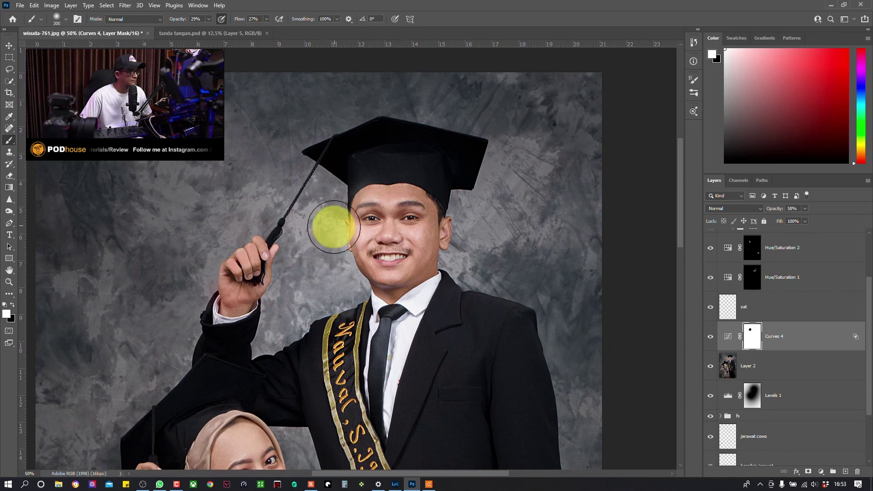
Enlarge the brush, make black the foreground colour, zoom out, and bring up the workspace list
key(bracketright)
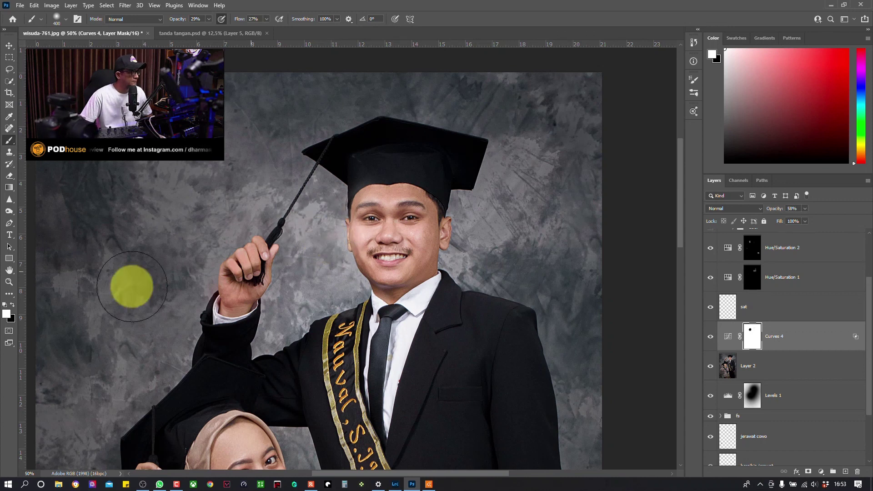
click(12, 306)
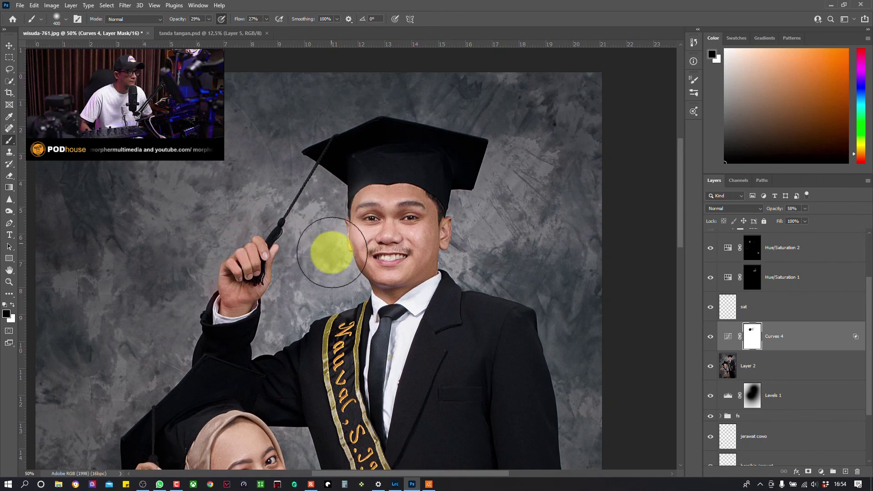
key(ctrl+minus)
click(198, 5)
mouse_move(208, 24)
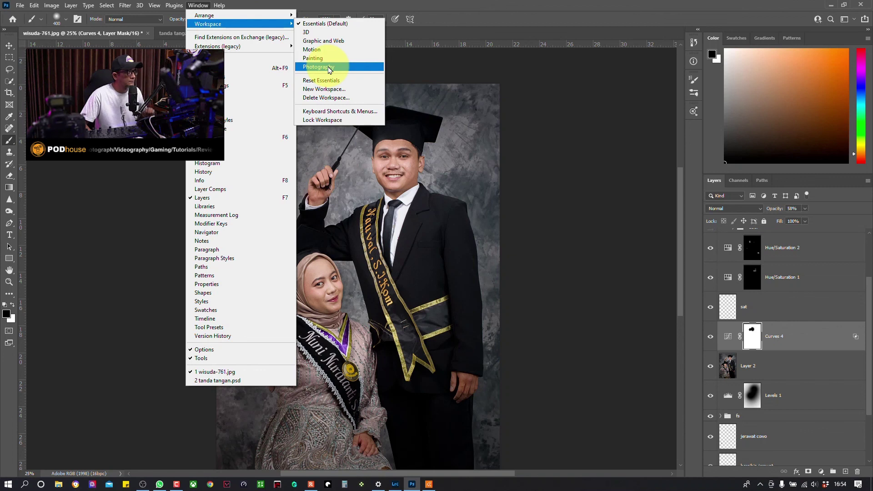
Switch to the Photography workspace and select the Resize & Sharpen for Facebook 2048px action
click(330, 68)
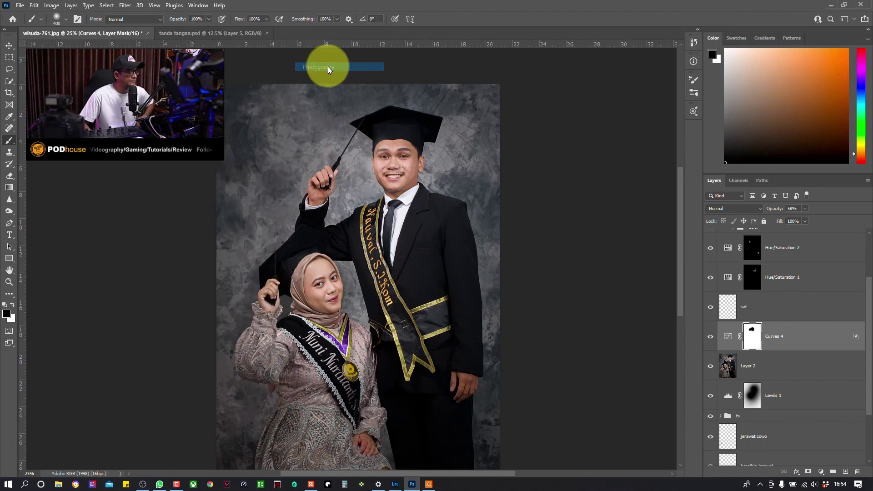
click(641, 55)
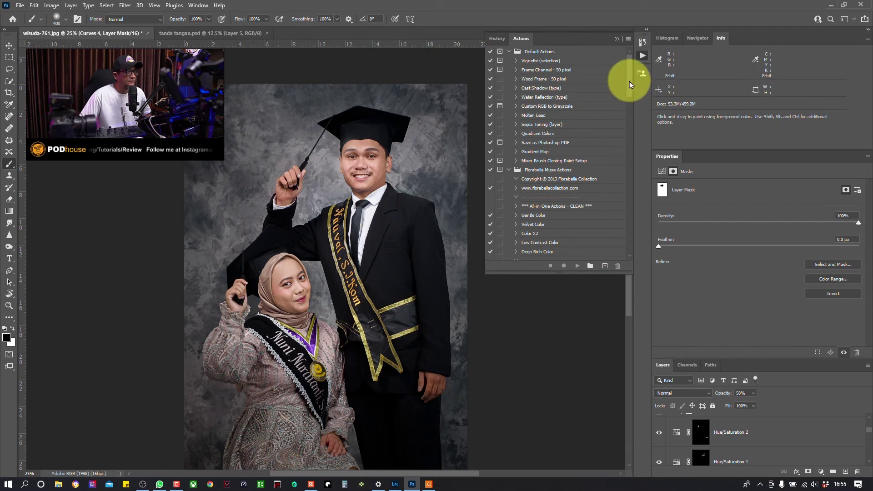
drag(631, 84, 633, 269)
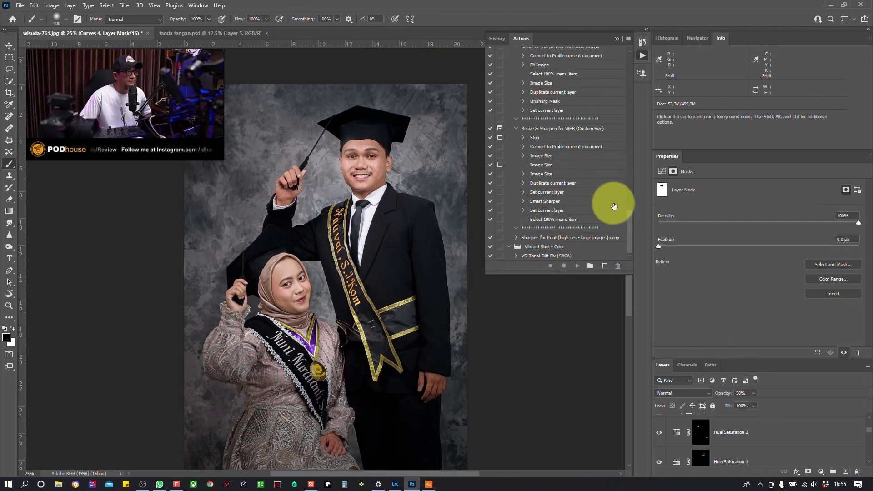
drag(628, 236, 629, 217)
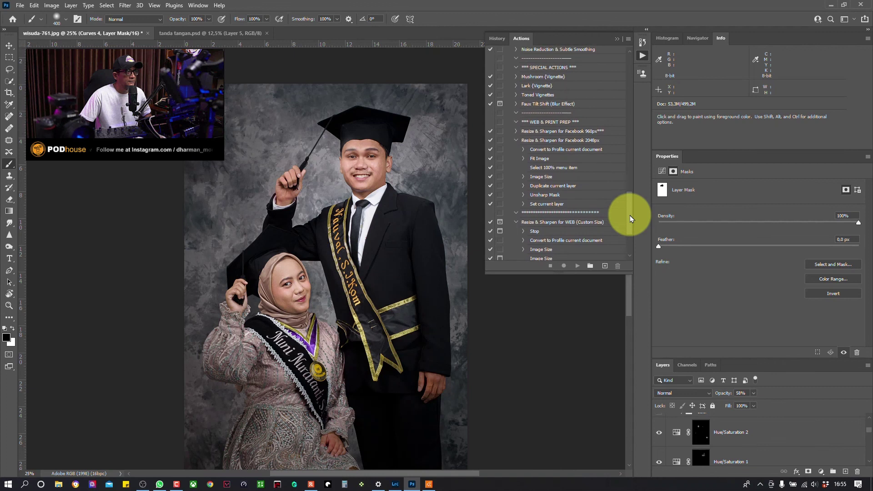
click(596, 141)
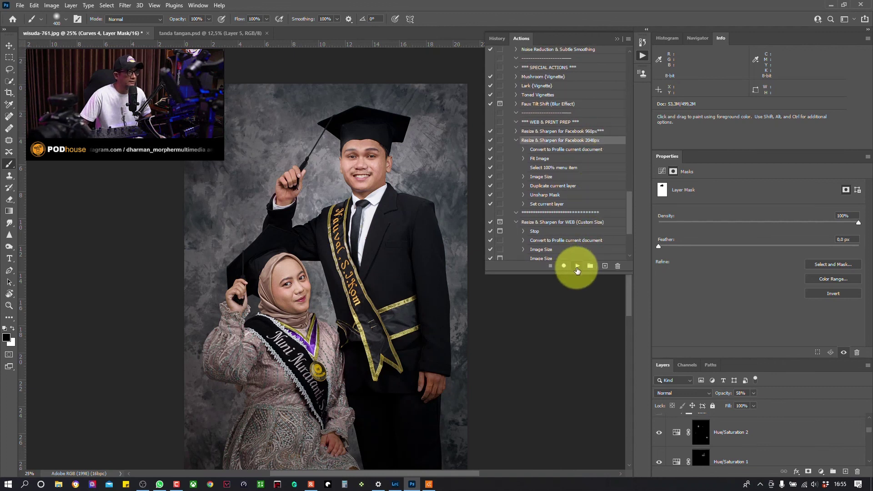
Run the Facebook 2048px action and fit the resized portrait on screen
click(577, 266)
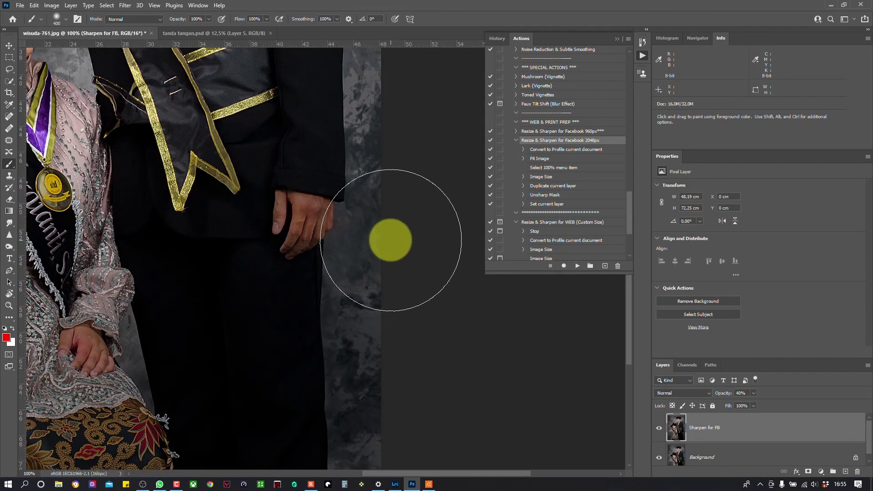
key(ctrl+0)
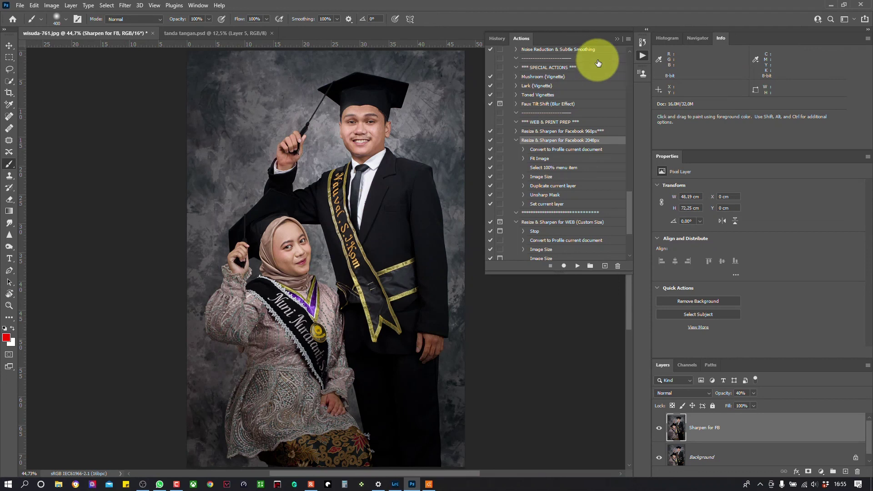
click(616, 39)
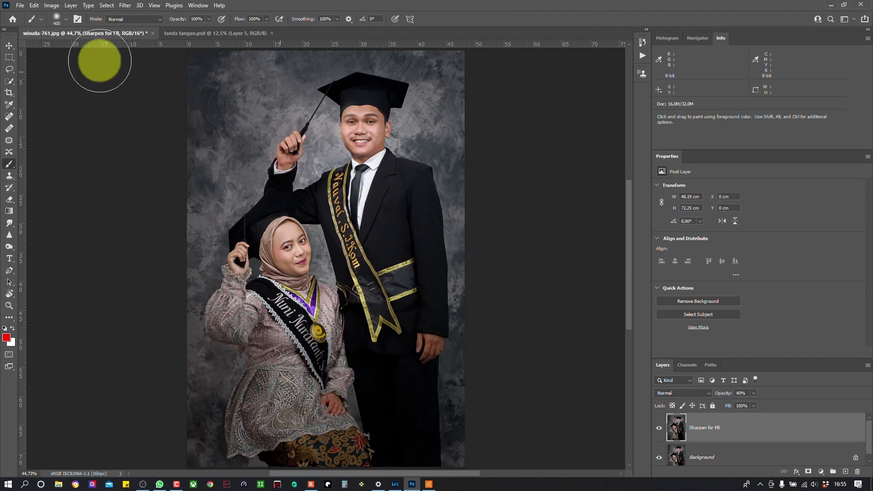
click(20, 5)
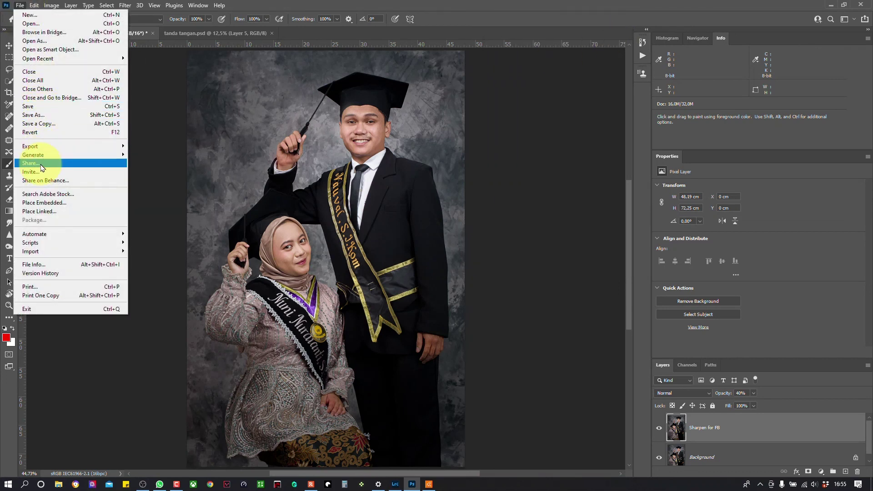
Set up a JPG export of the 1366 × 2048 portrait at about 76% quality
mouse_move(31, 146)
click(143, 155)
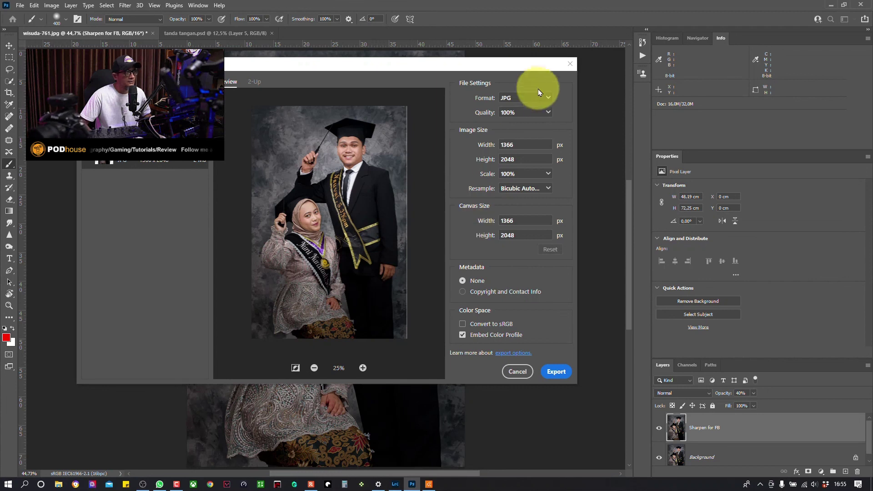
click(549, 113)
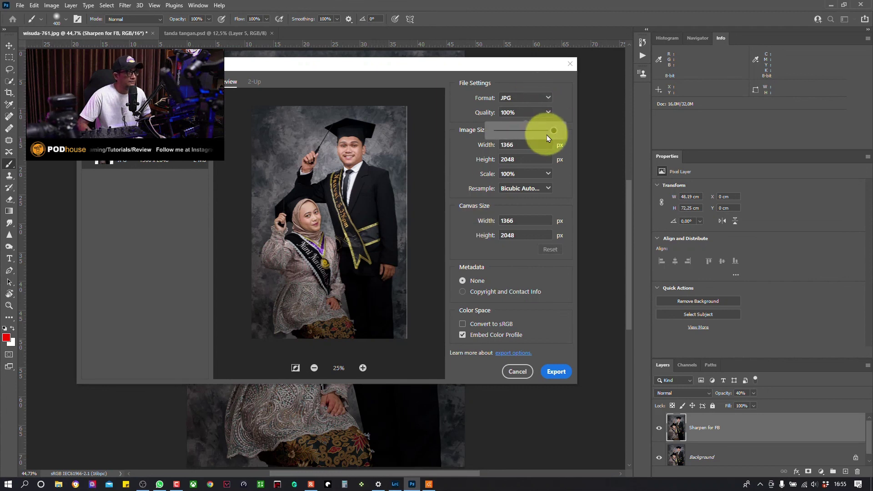
drag(547, 131, 542, 130)
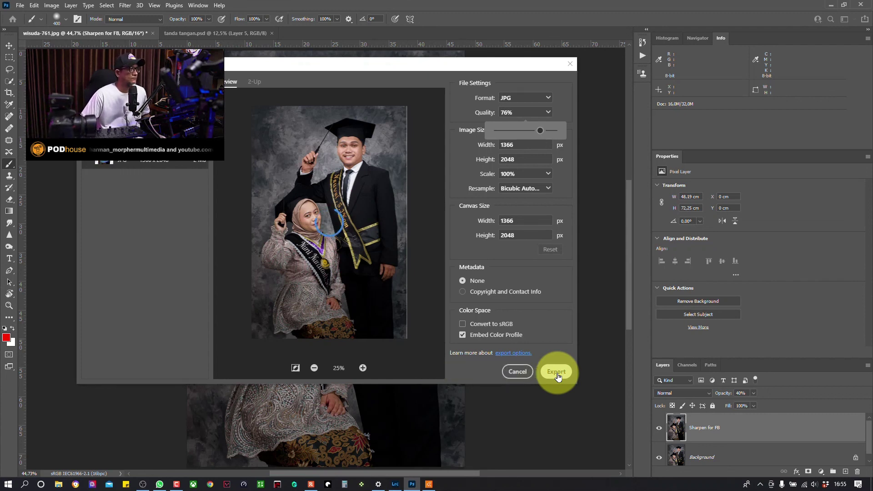
Save the export in the wisuda folder as morpherwisuda-761.jpg
click(558, 376)
text(mor)
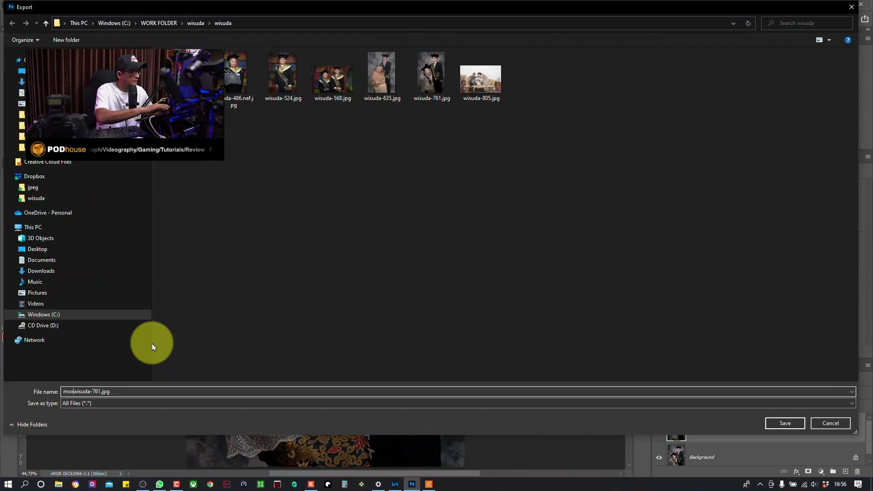
text(pher)
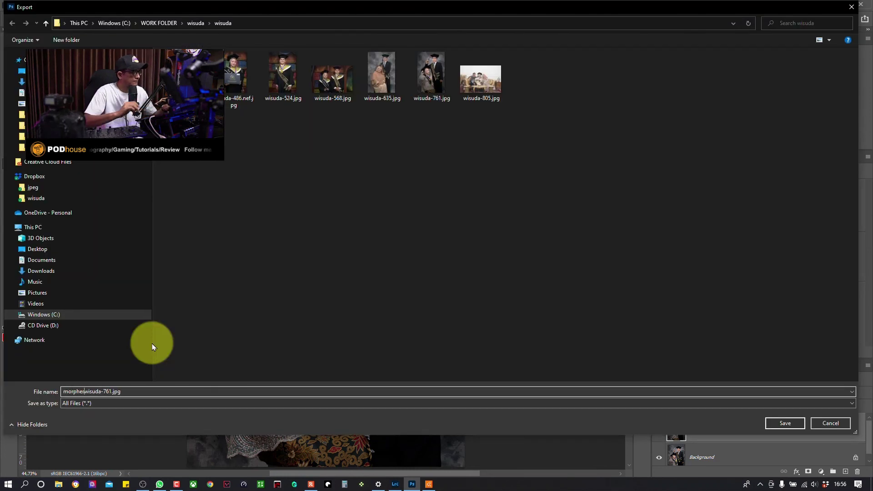
click(797, 423)
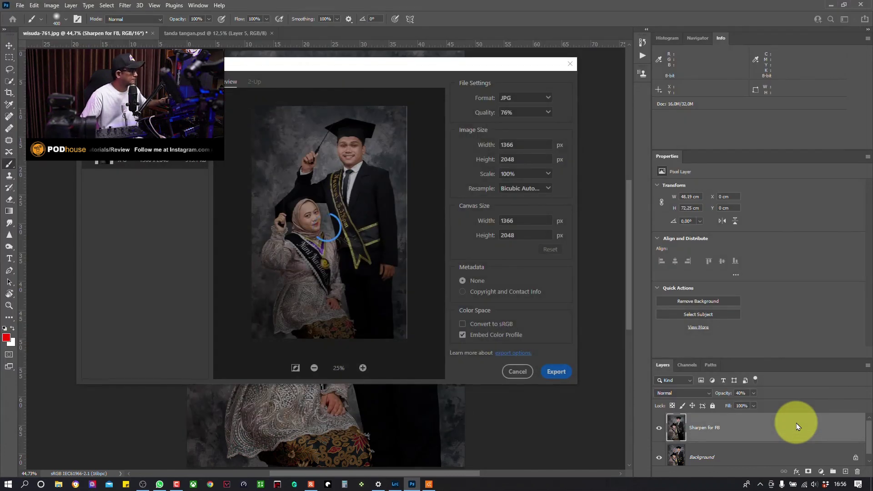